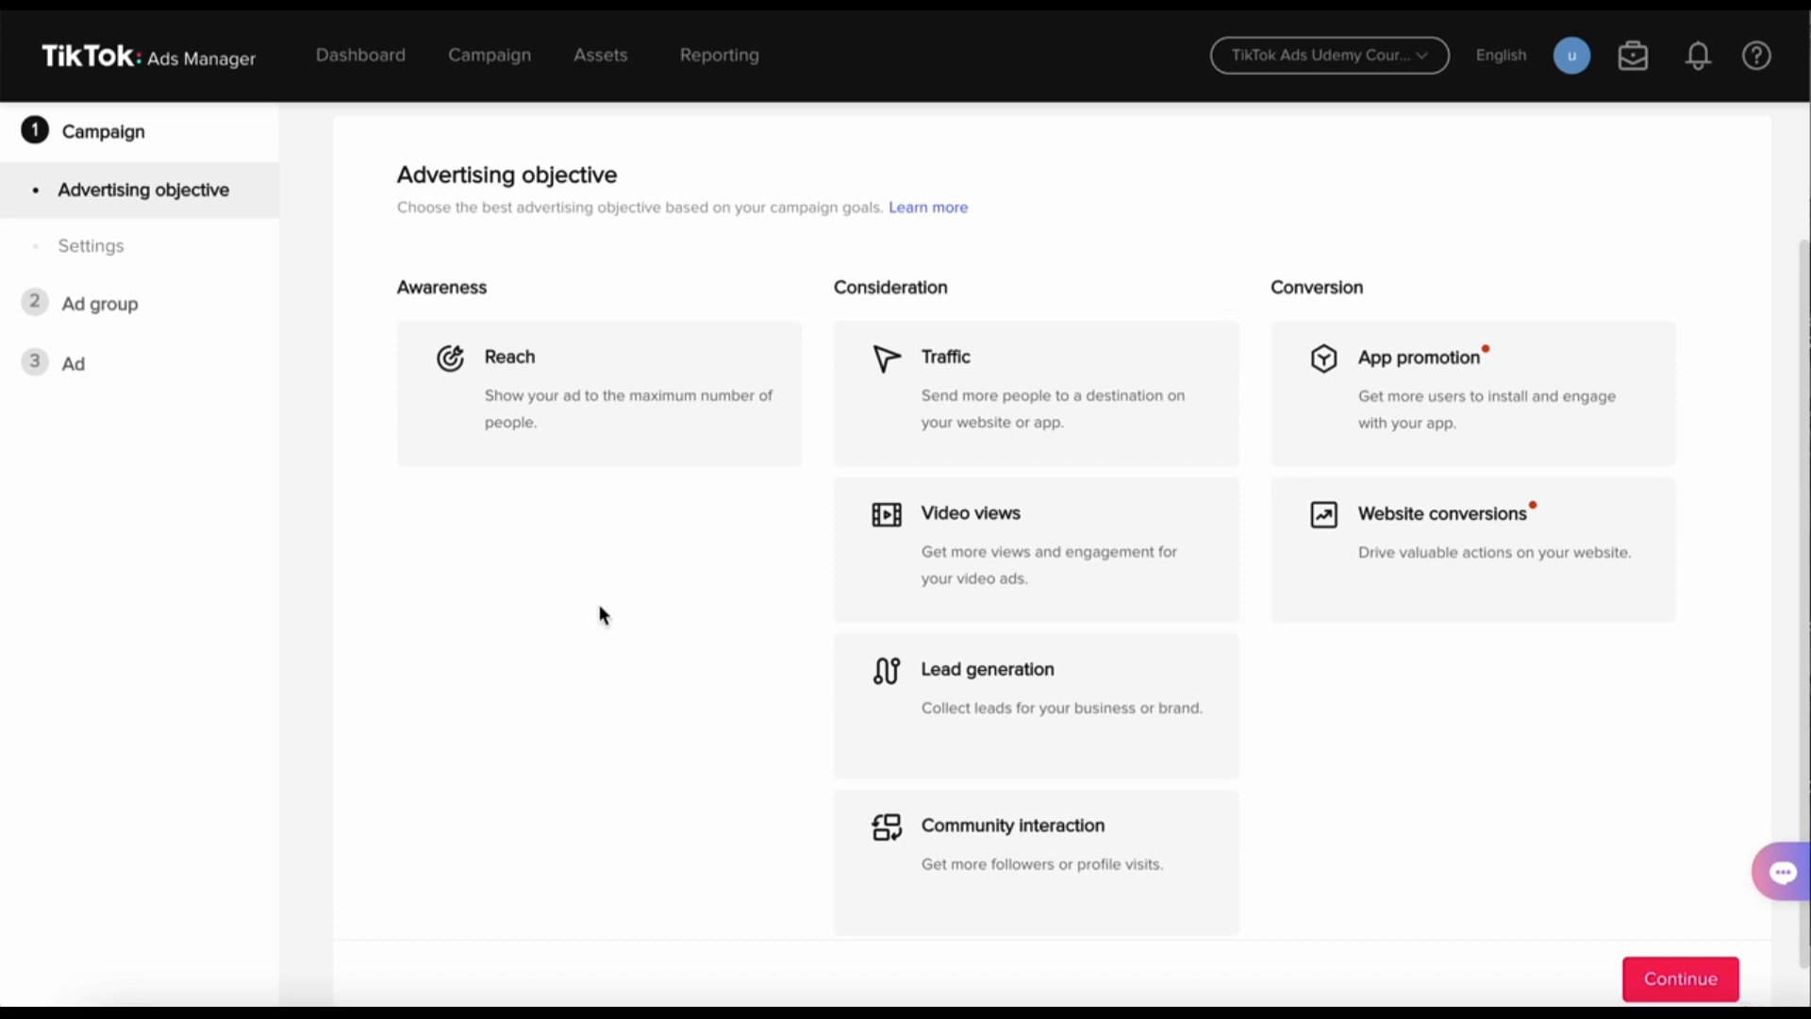
- Choose Traffic as the campaign's advertising objective
{"action": "left_click", "coordinate": [1042, 416]}
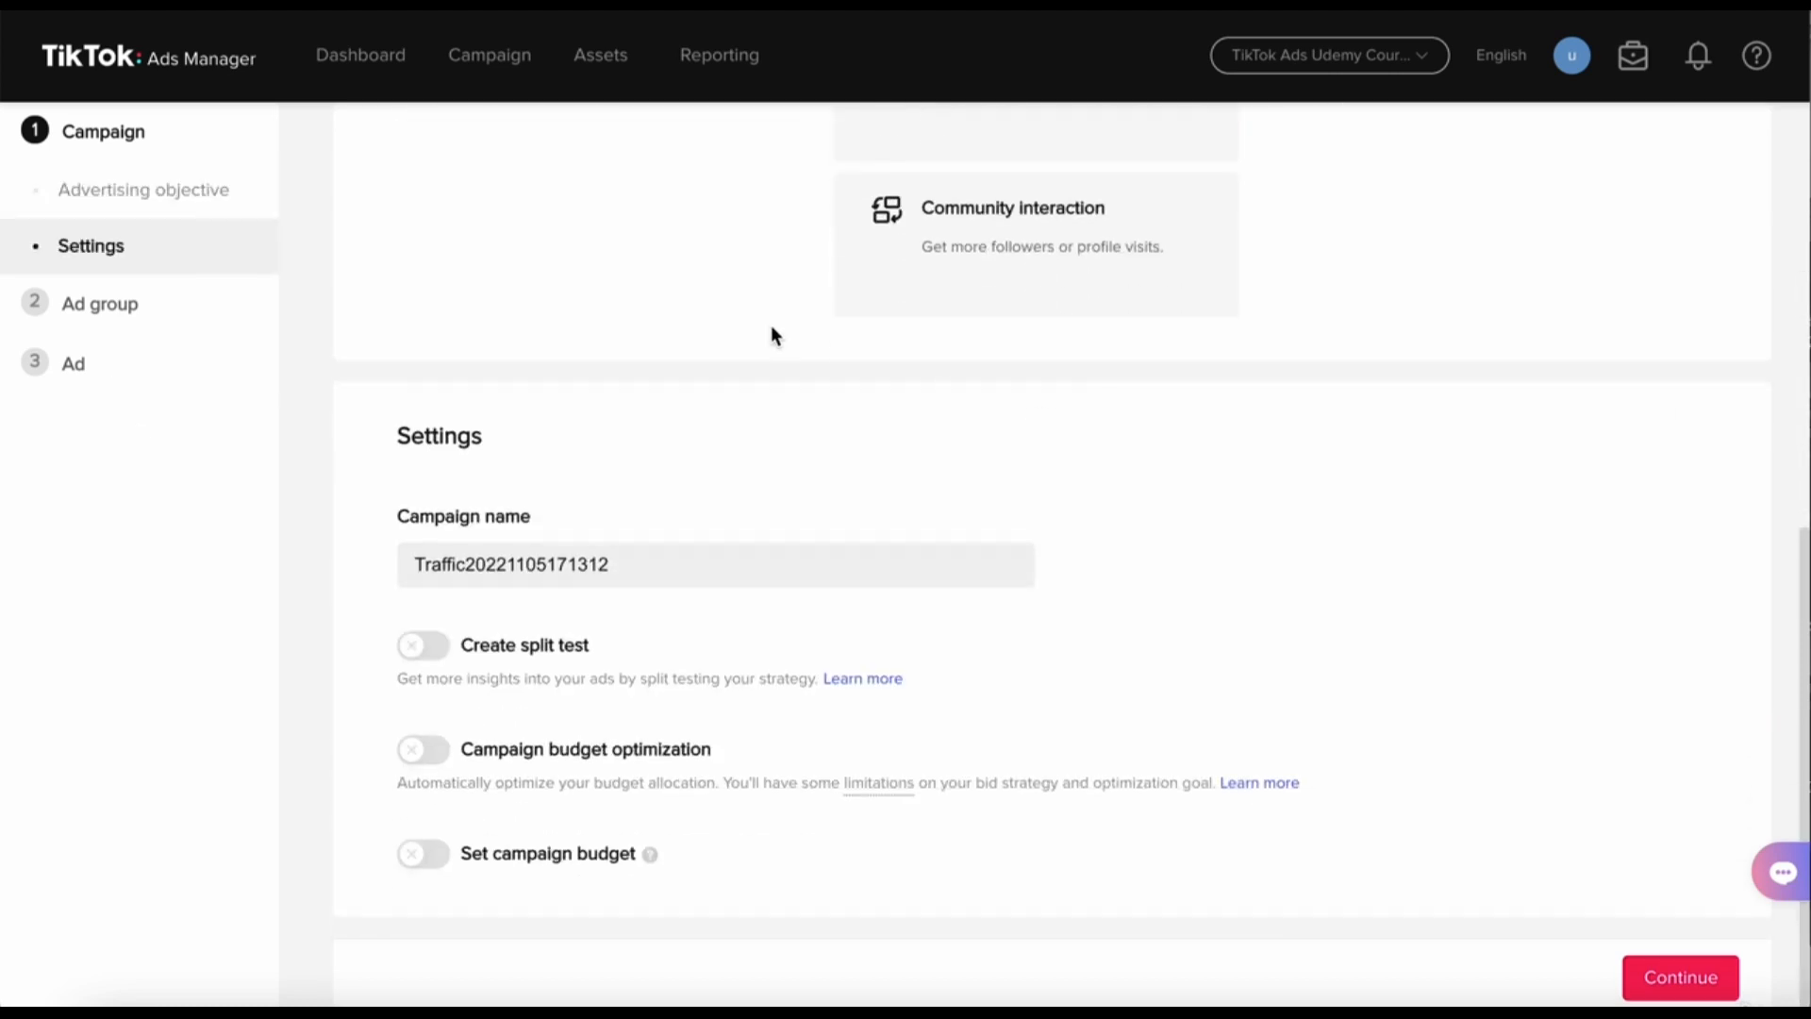
{"action": "scroll", "coordinate": [759, 328], "scroll_direction": "up", "scroll_amount": 7}
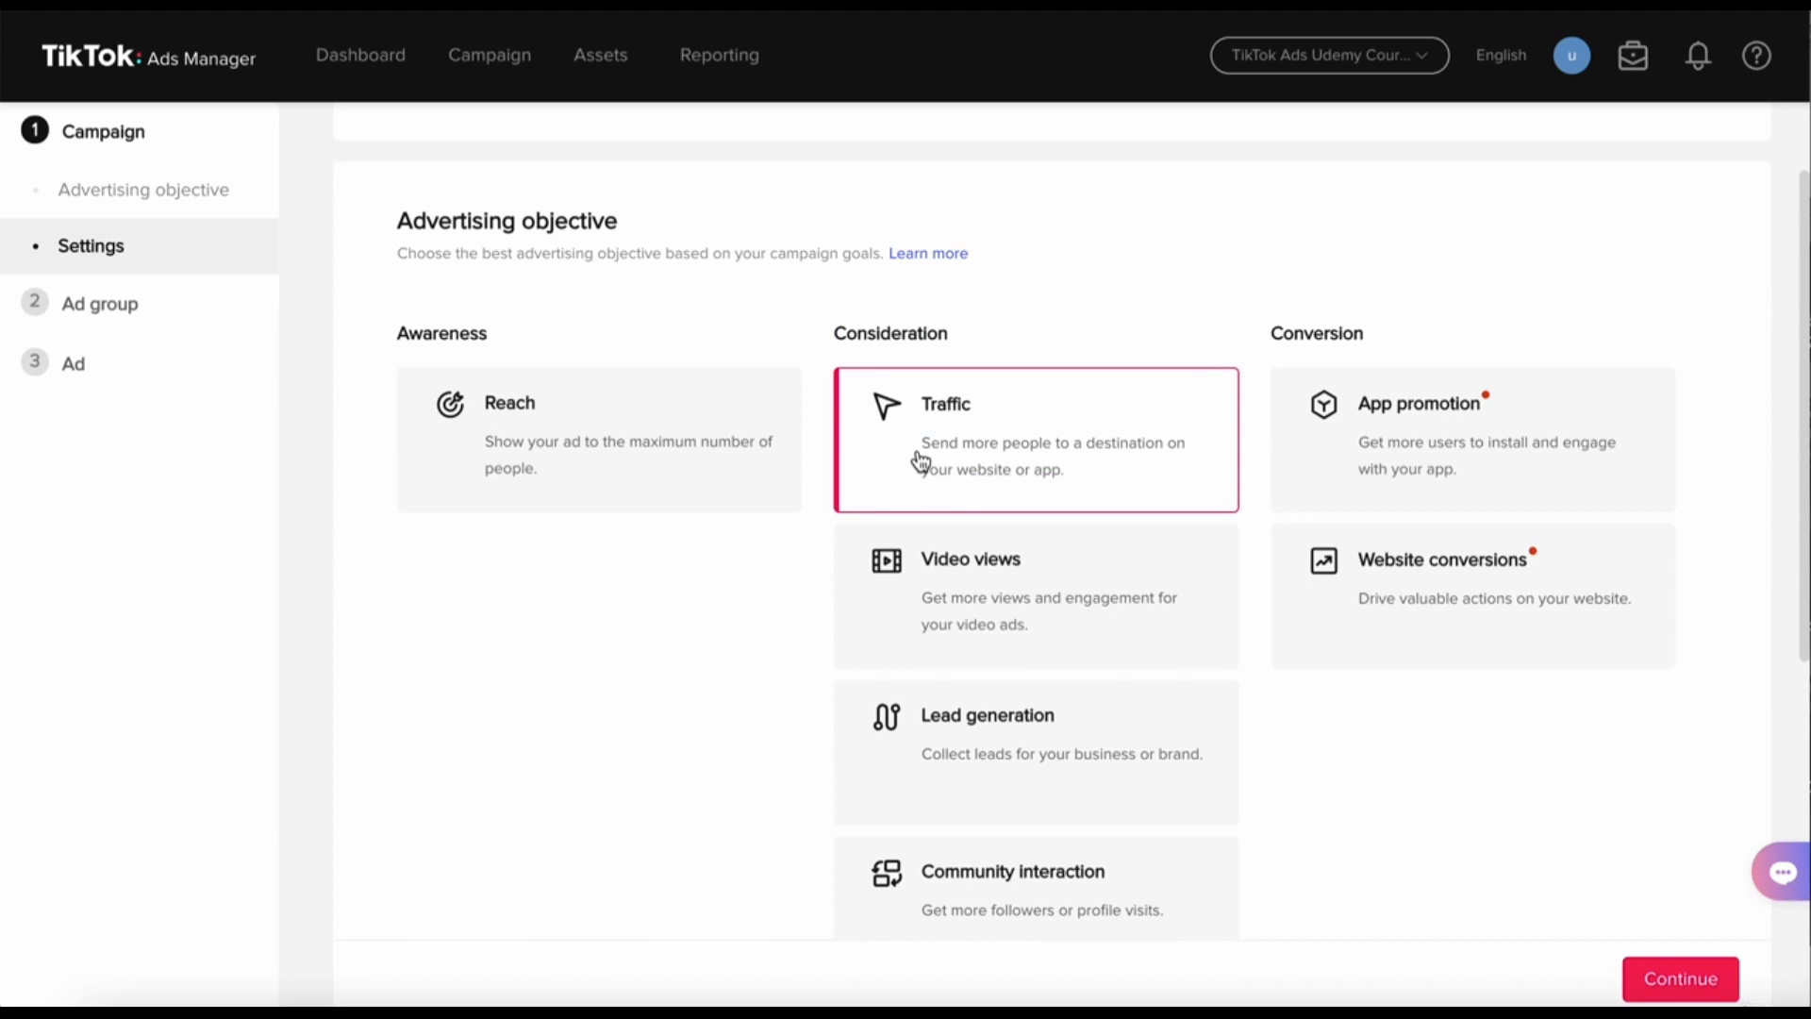
{"action": "scroll", "coordinate": [1071, 451], "scroll_direction": "down", "scroll_amount": 7}
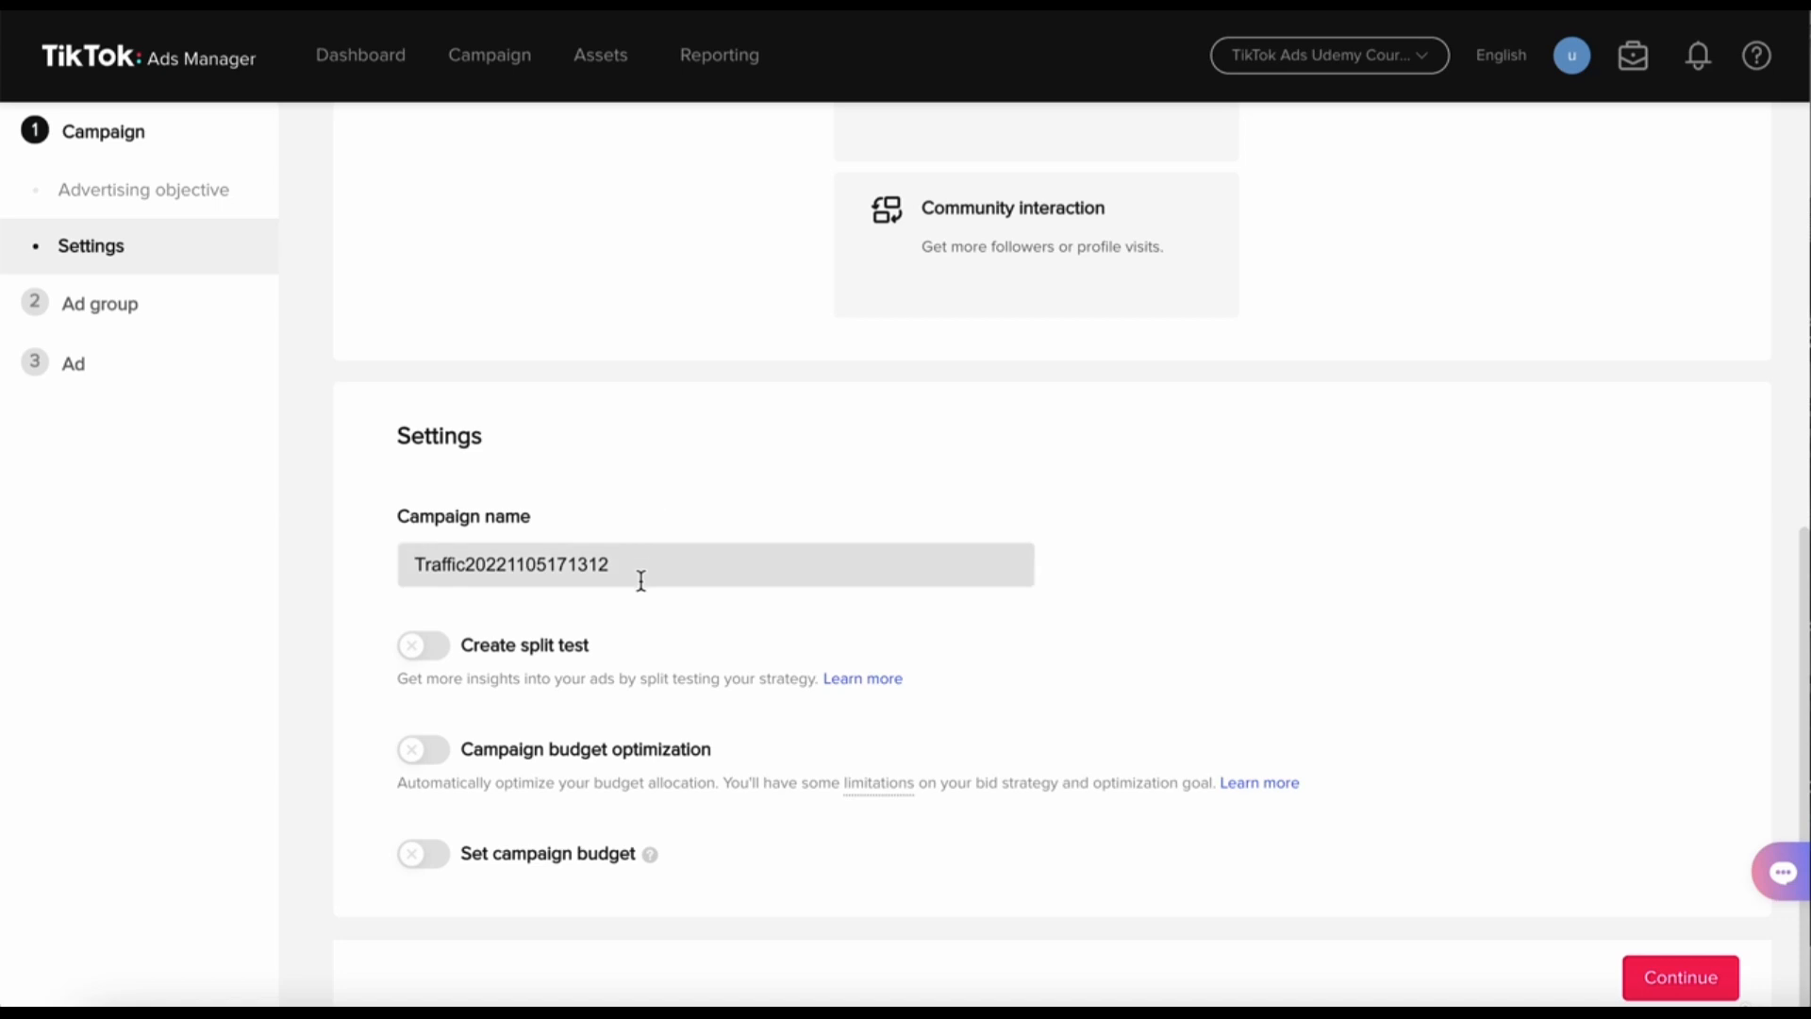
- Rename the campaign as "Traffic Ad 1"
{"action": "left_click_drag", "start_coordinate": [639, 576], "coordinate": [297, 582]}
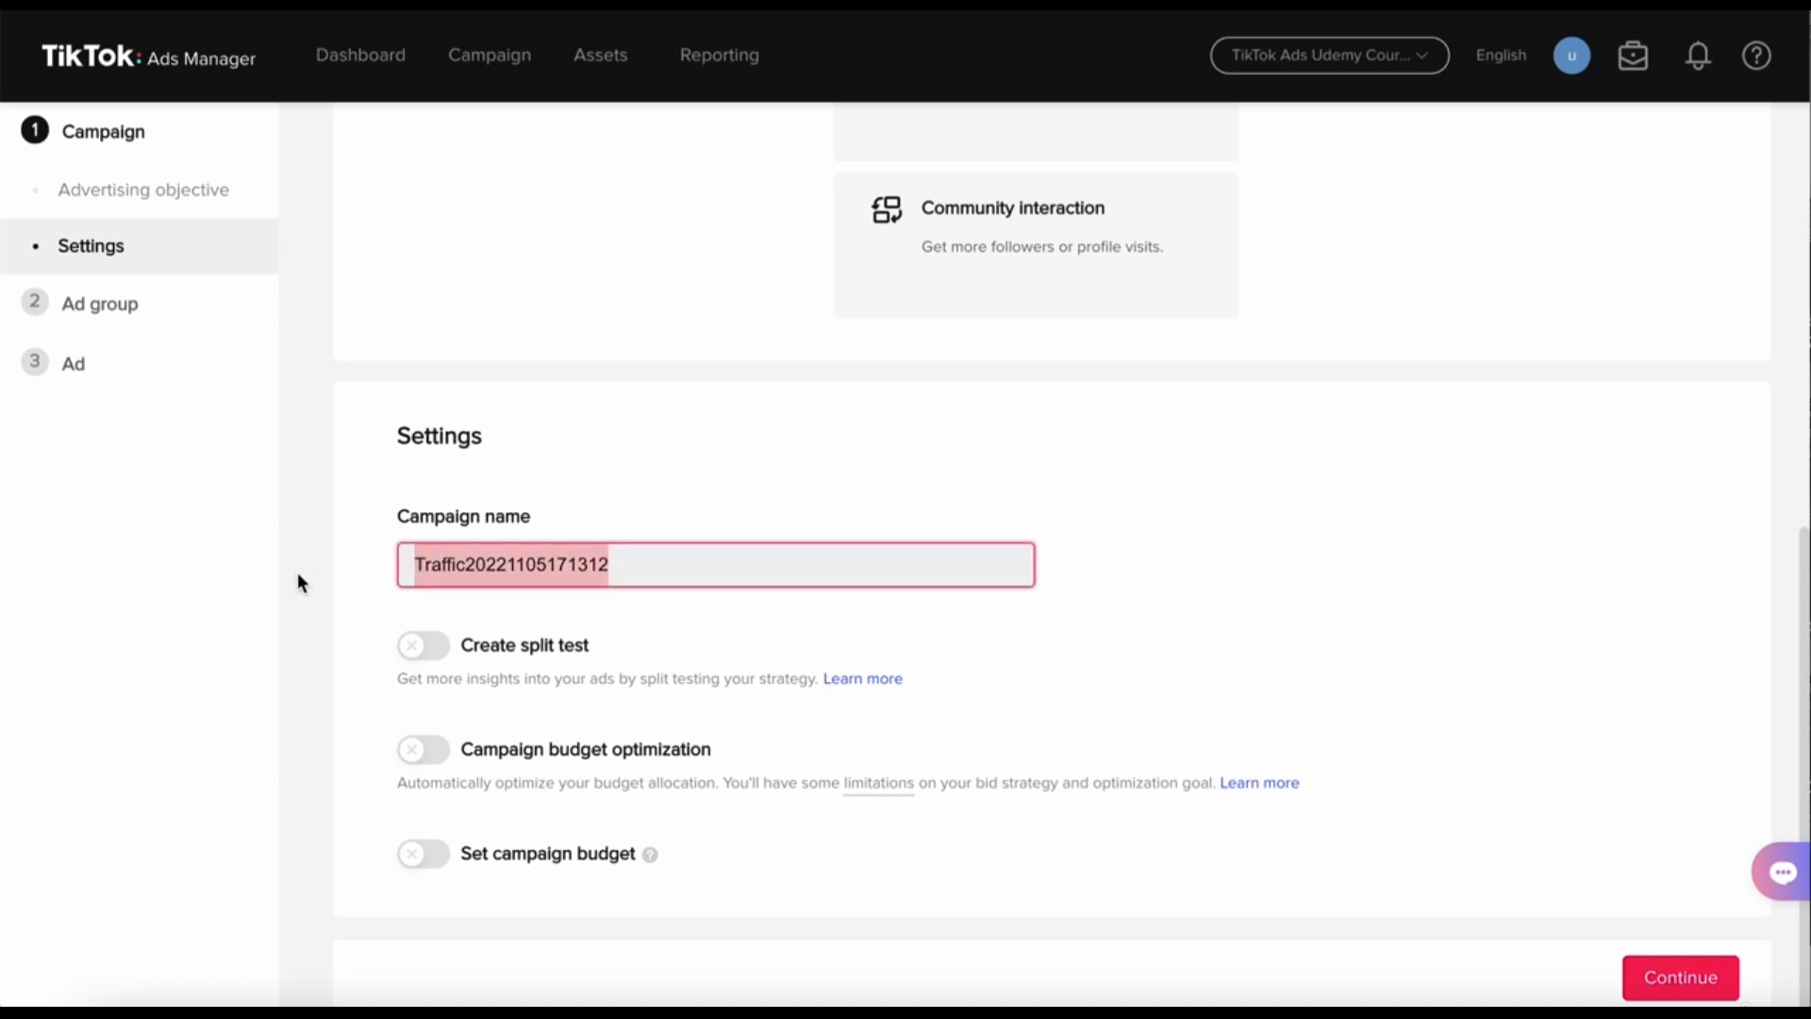
{"action": "mouse_move", "coordinate": [410, 515]}
{"action": "left_mouse_down"}
{"action": "mouse_move", "coordinate": [551, 517]}
{"action": "mouse_move", "coordinate": [429, 517]}
{"action": "left_mouse_up"}
{"action": "left_click", "coordinate": [560, 495]}
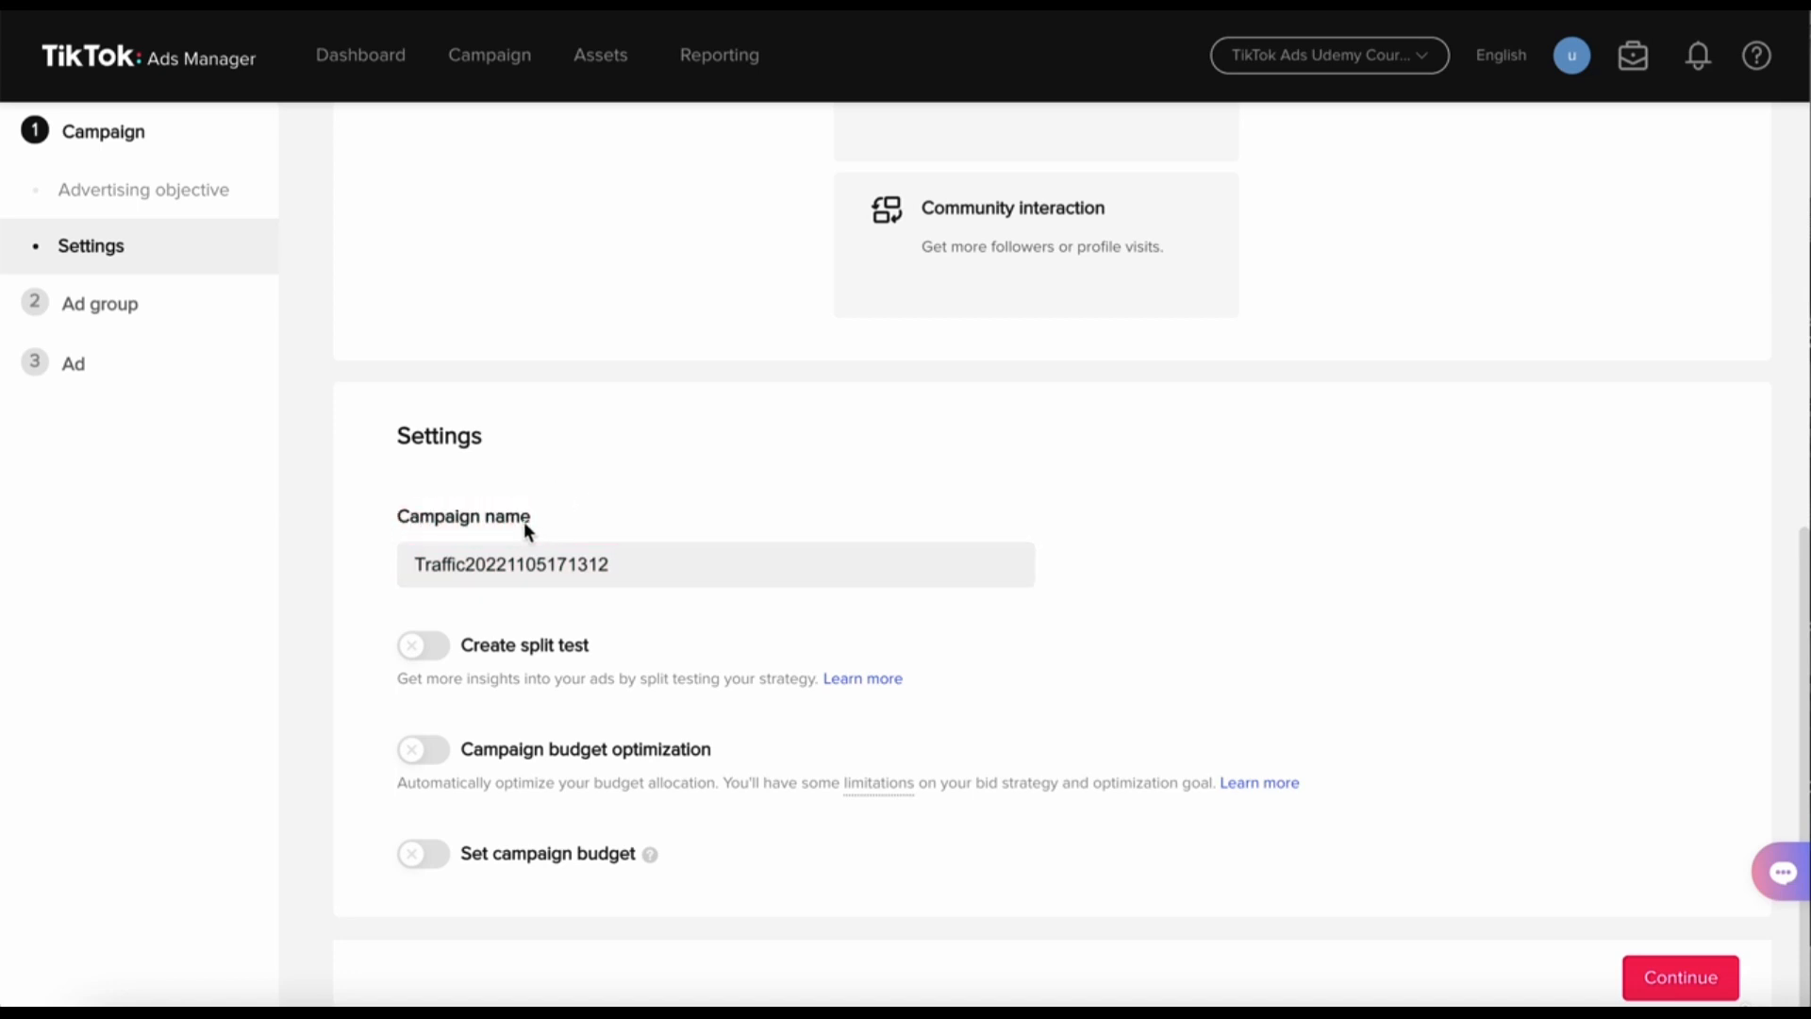
{"action": "key", "text": "XF86AudioRaiseVolume"}
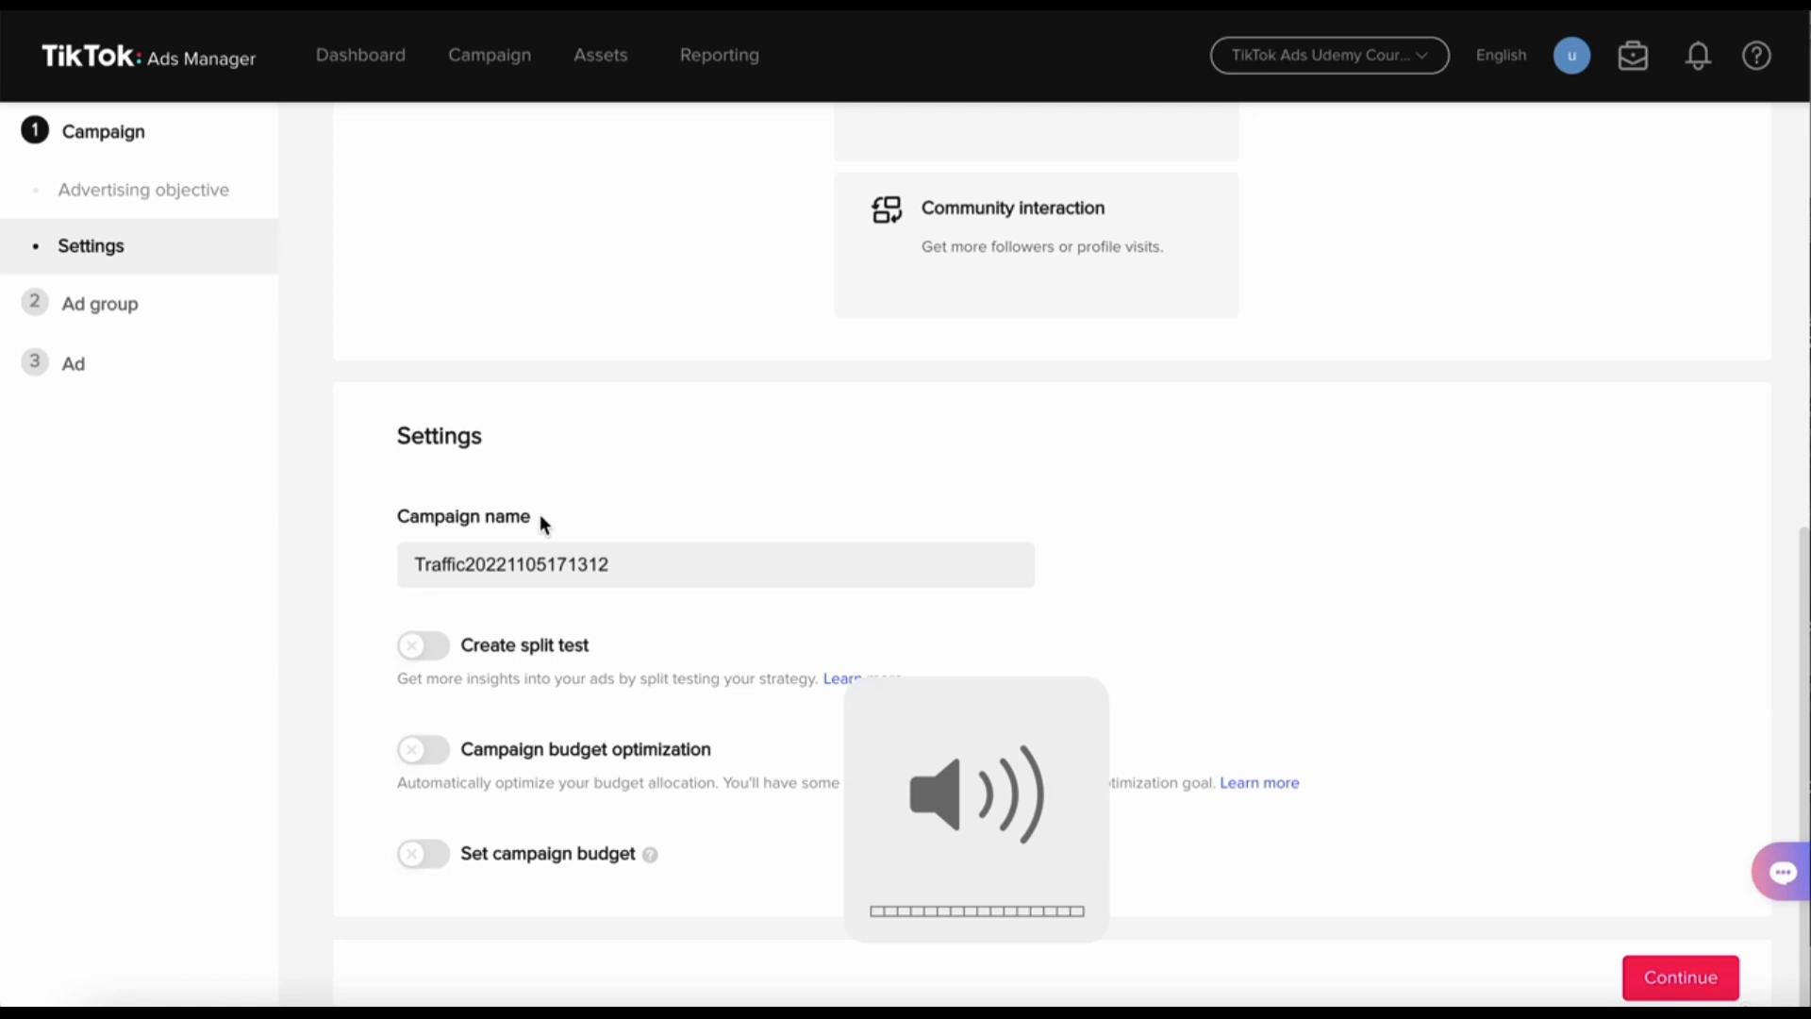
{"action": "left_click_drag", "start_coordinate": [523, 517], "coordinate": [397, 518]}
{"action": "left_click", "coordinate": [574, 517]}
{"action": "left_click_drag", "start_coordinate": [624, 561], "coordinate": [335, 573]}
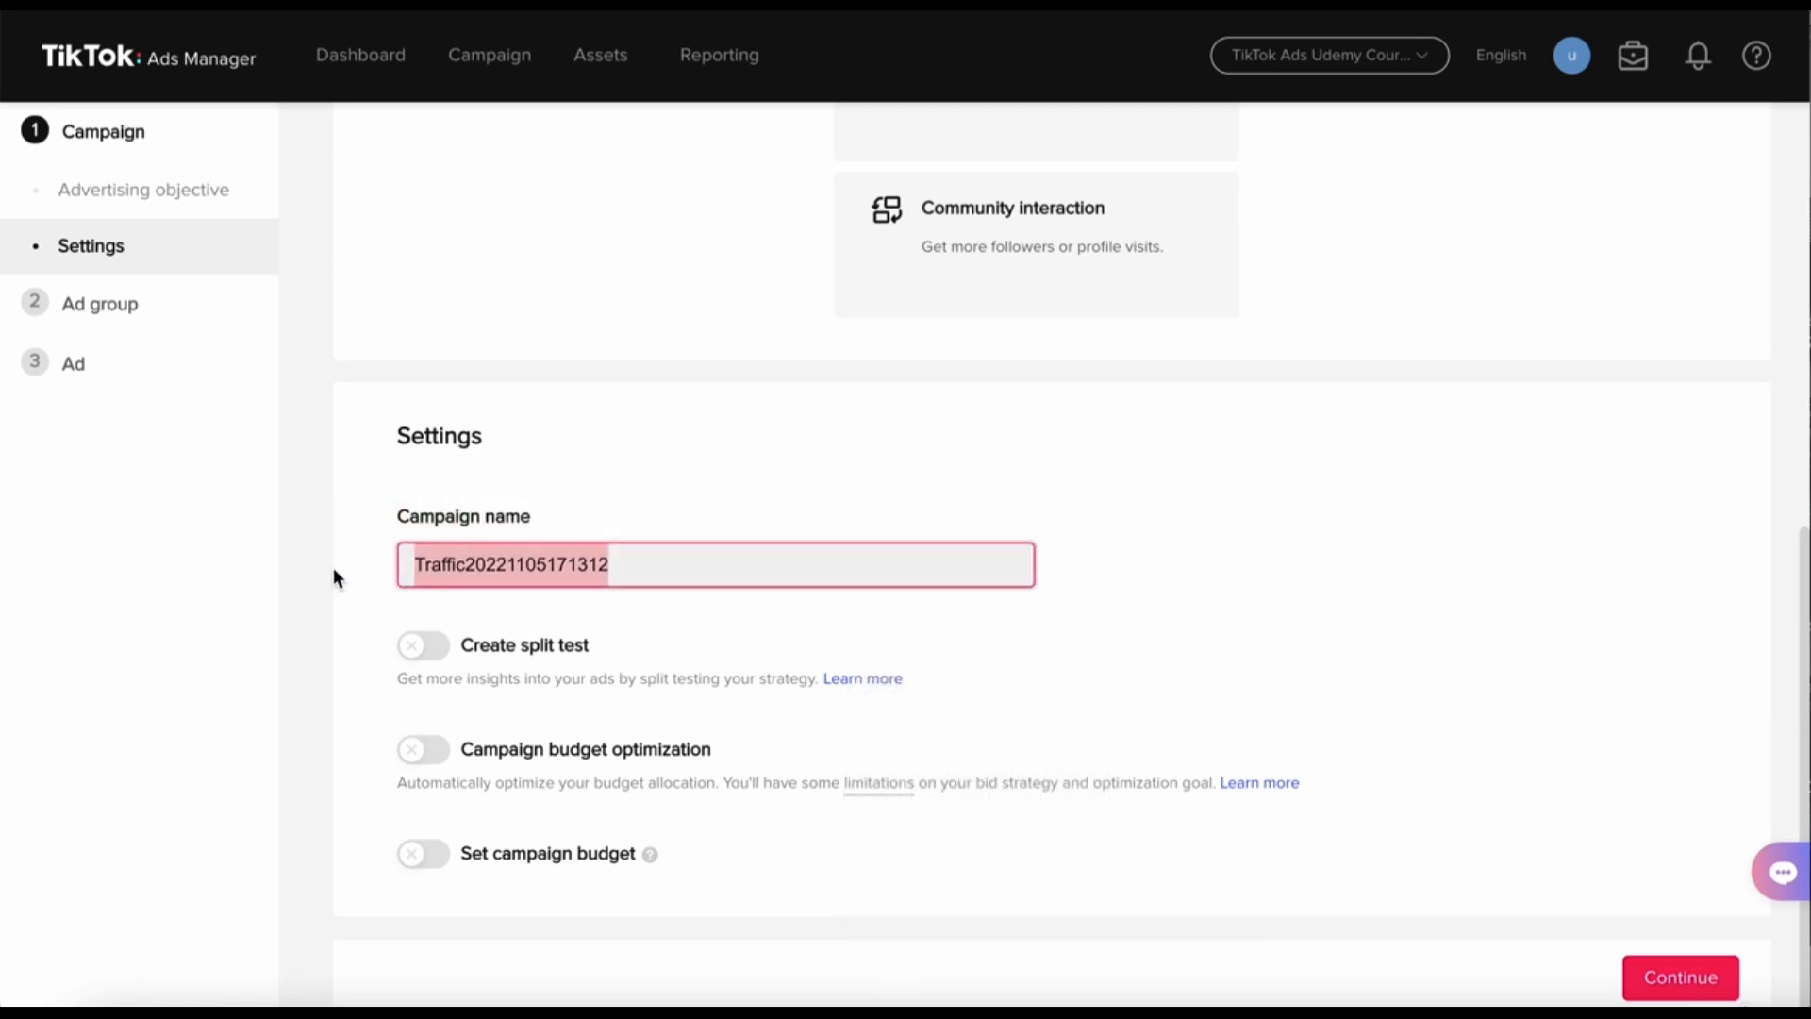
{"action": "left_click", "coordinate": [572, 569]}
{"action": "left_click_drag", "start_coordinate": [639, 566], "coordinate": [467, 570]}
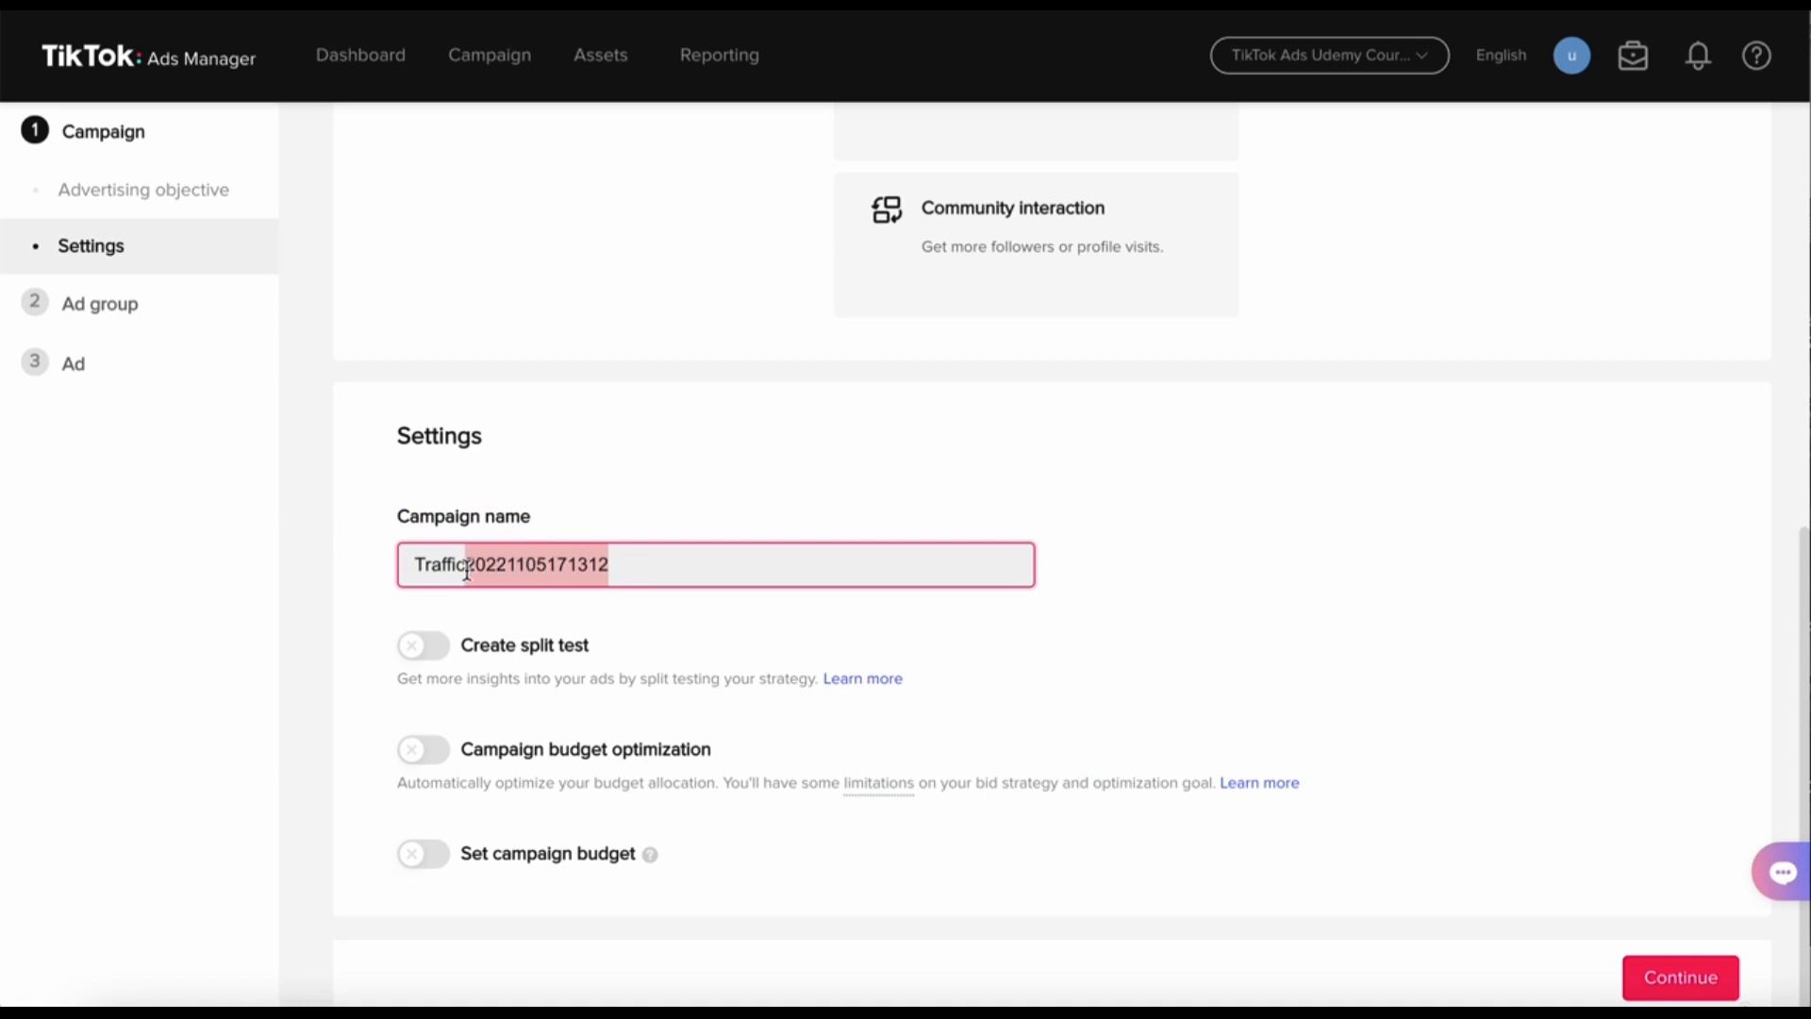
{"action": "type", "text": "Ad 1"}
{"action": "left_click", "coordinate": [381, 608]}
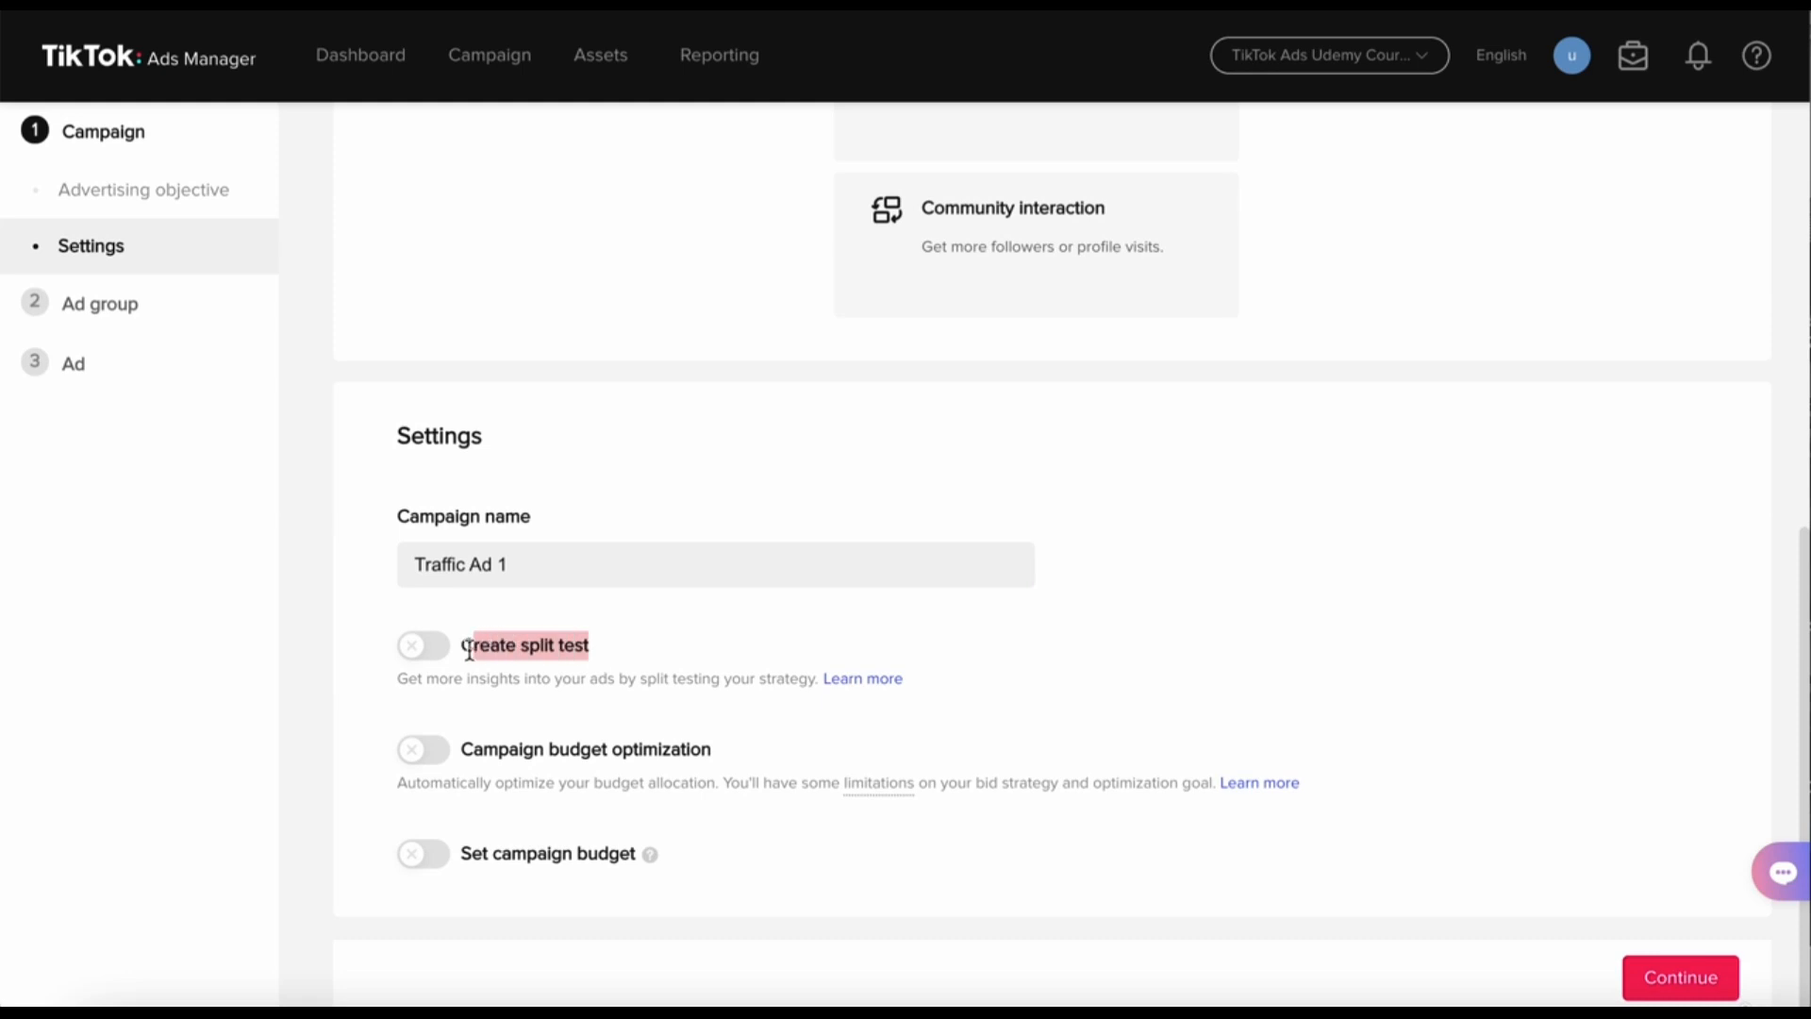
{"action": "mouse_move", "coordinate": [587, 641]}
{"action": "left_mouse_down"}
{"action": "mouse_move", "coordinate": [525, 645]}
{"action": "mouse_move", "coordinate": [615, 648]}
{"action": "left_mouse_up"}
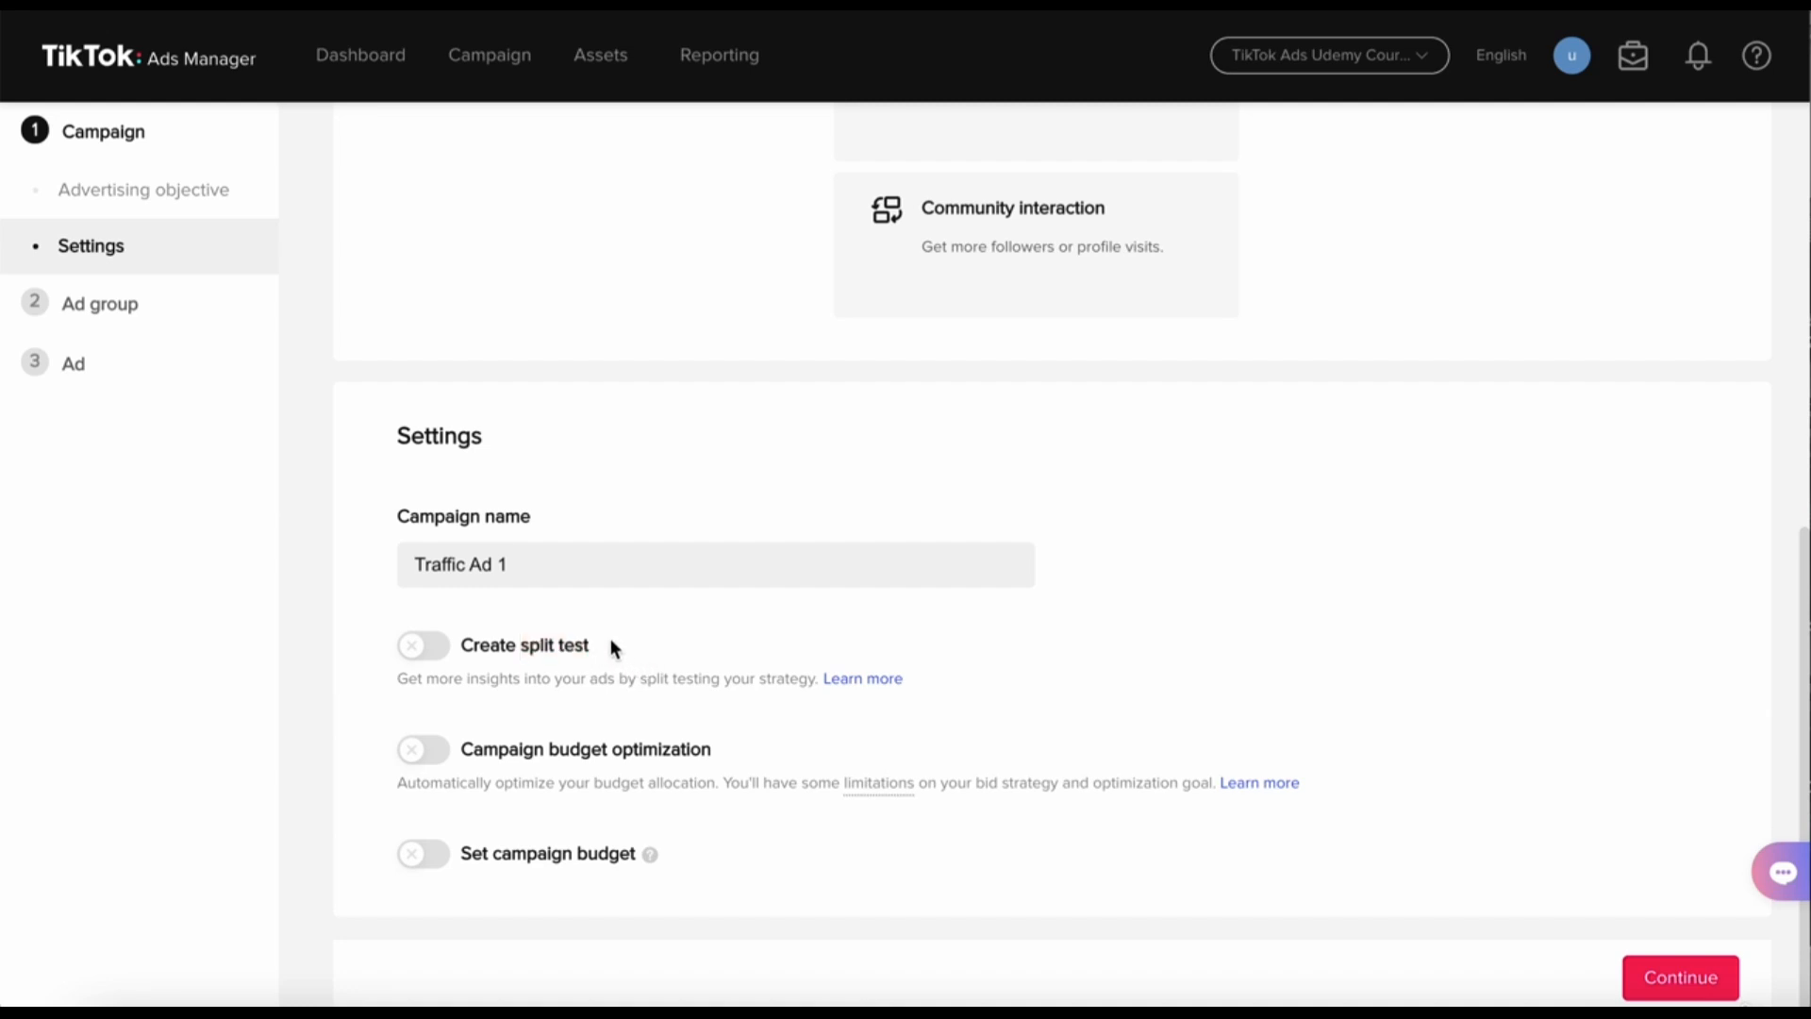
{"action": "left_click_drag", "start_coordinate": [464, 744], "coordinate": [732, 741]}
{"action": "left_click", "coordinate": [745, 740]}
{"action": "left_click_drag", "start_coordinate": [624, 752], "coordinate": [723, 755]}
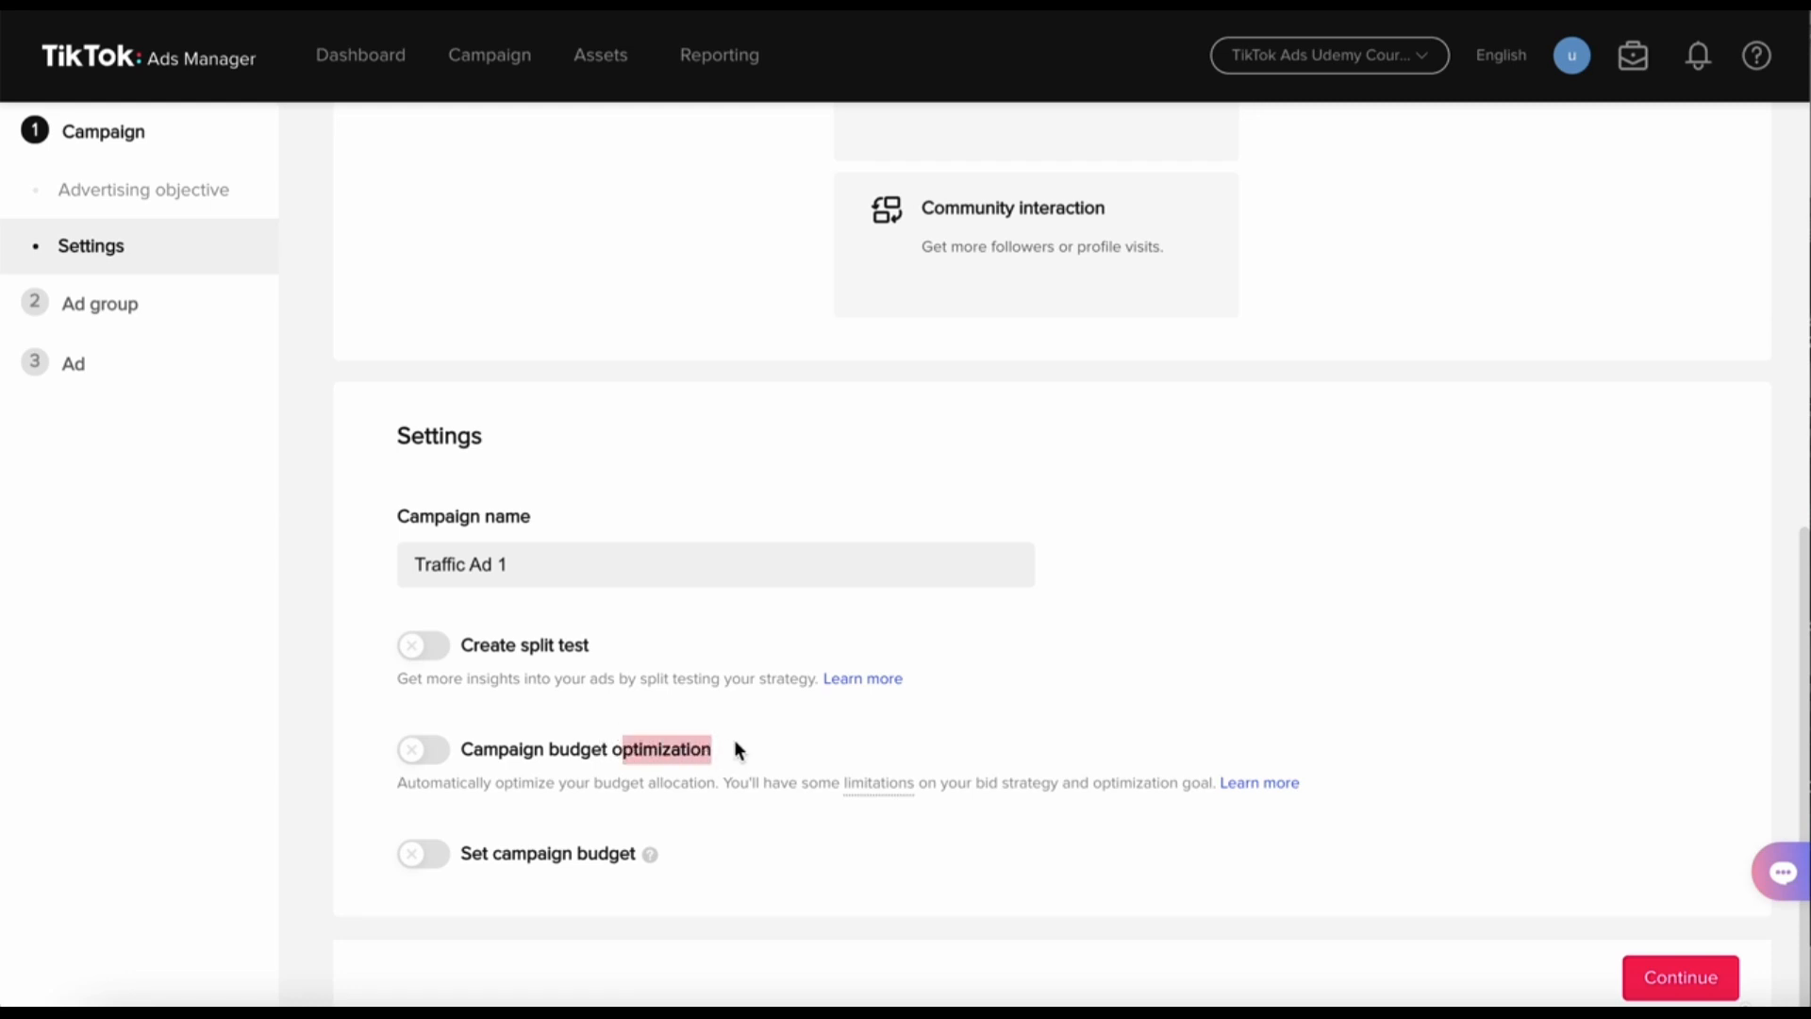
{"action": "left_click", "coordinate": [734, 739]}
{"action": "left_click_drag", "start_coordinate": [461, 750], "coordinate": [701, 758]}
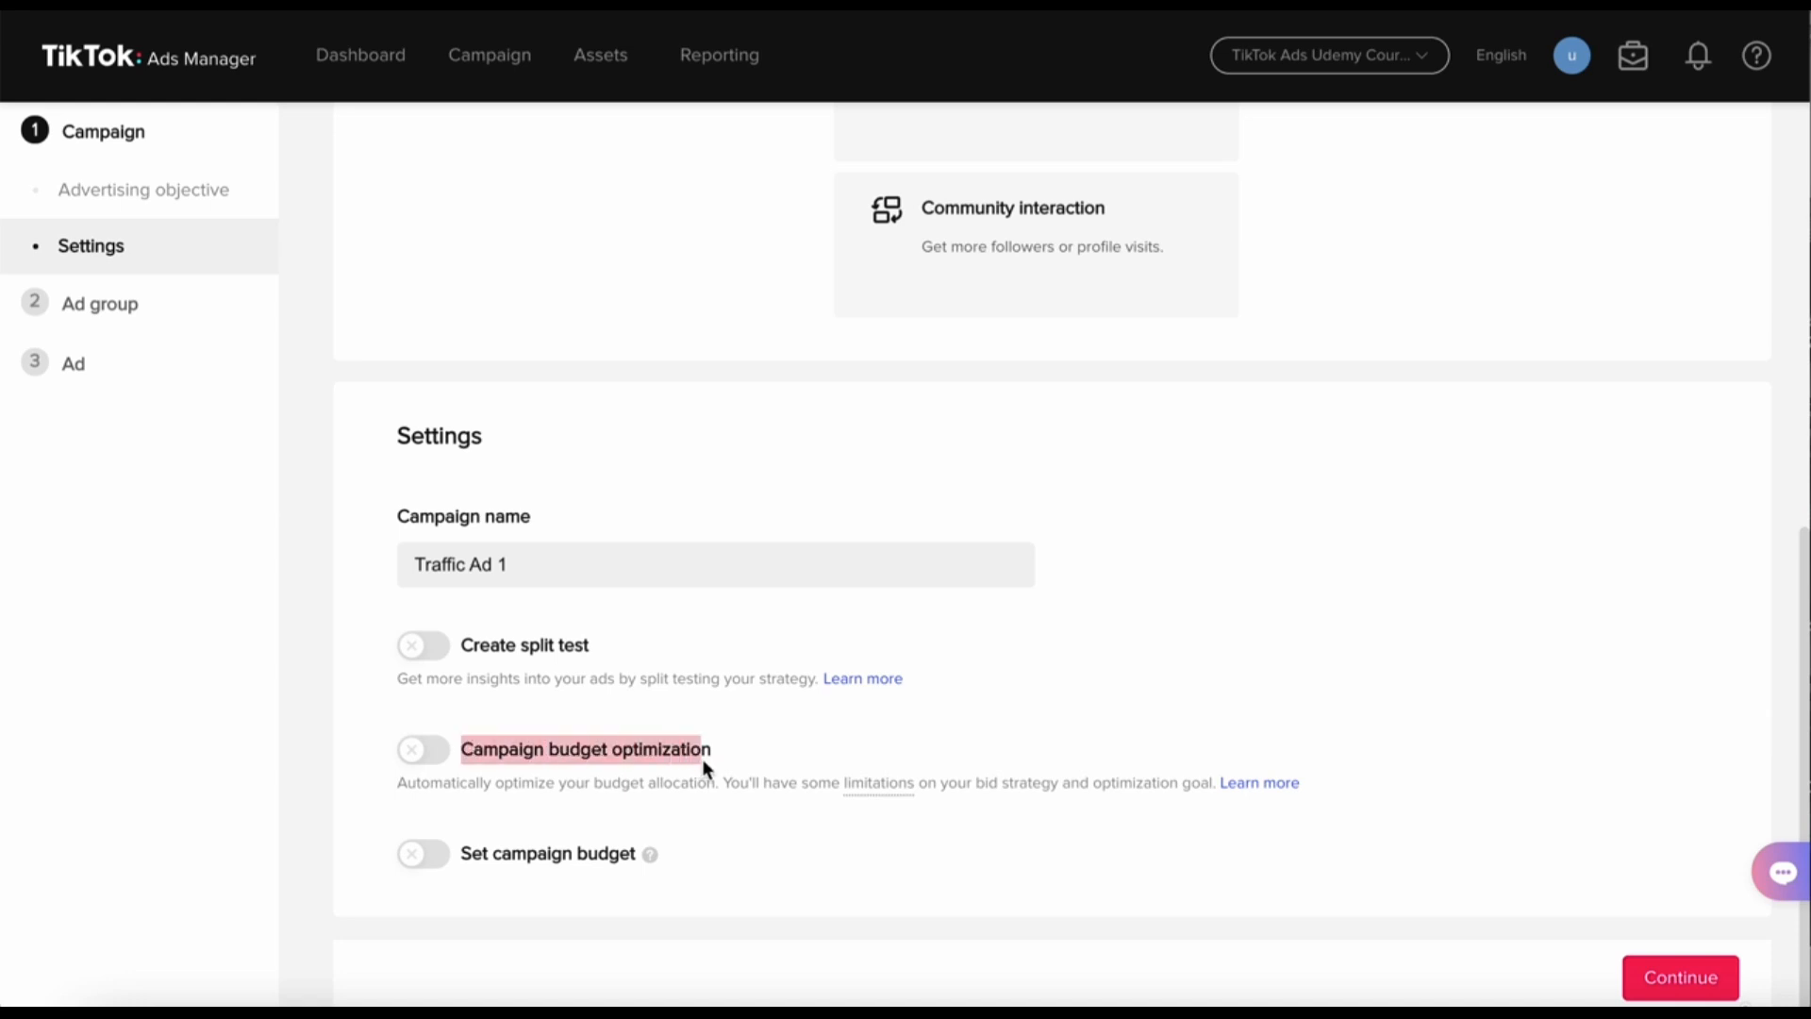
- Turn on campaign budget optimization to view its options and switch it back off
{"action": "left_click", "coordinate": [424, 750]}
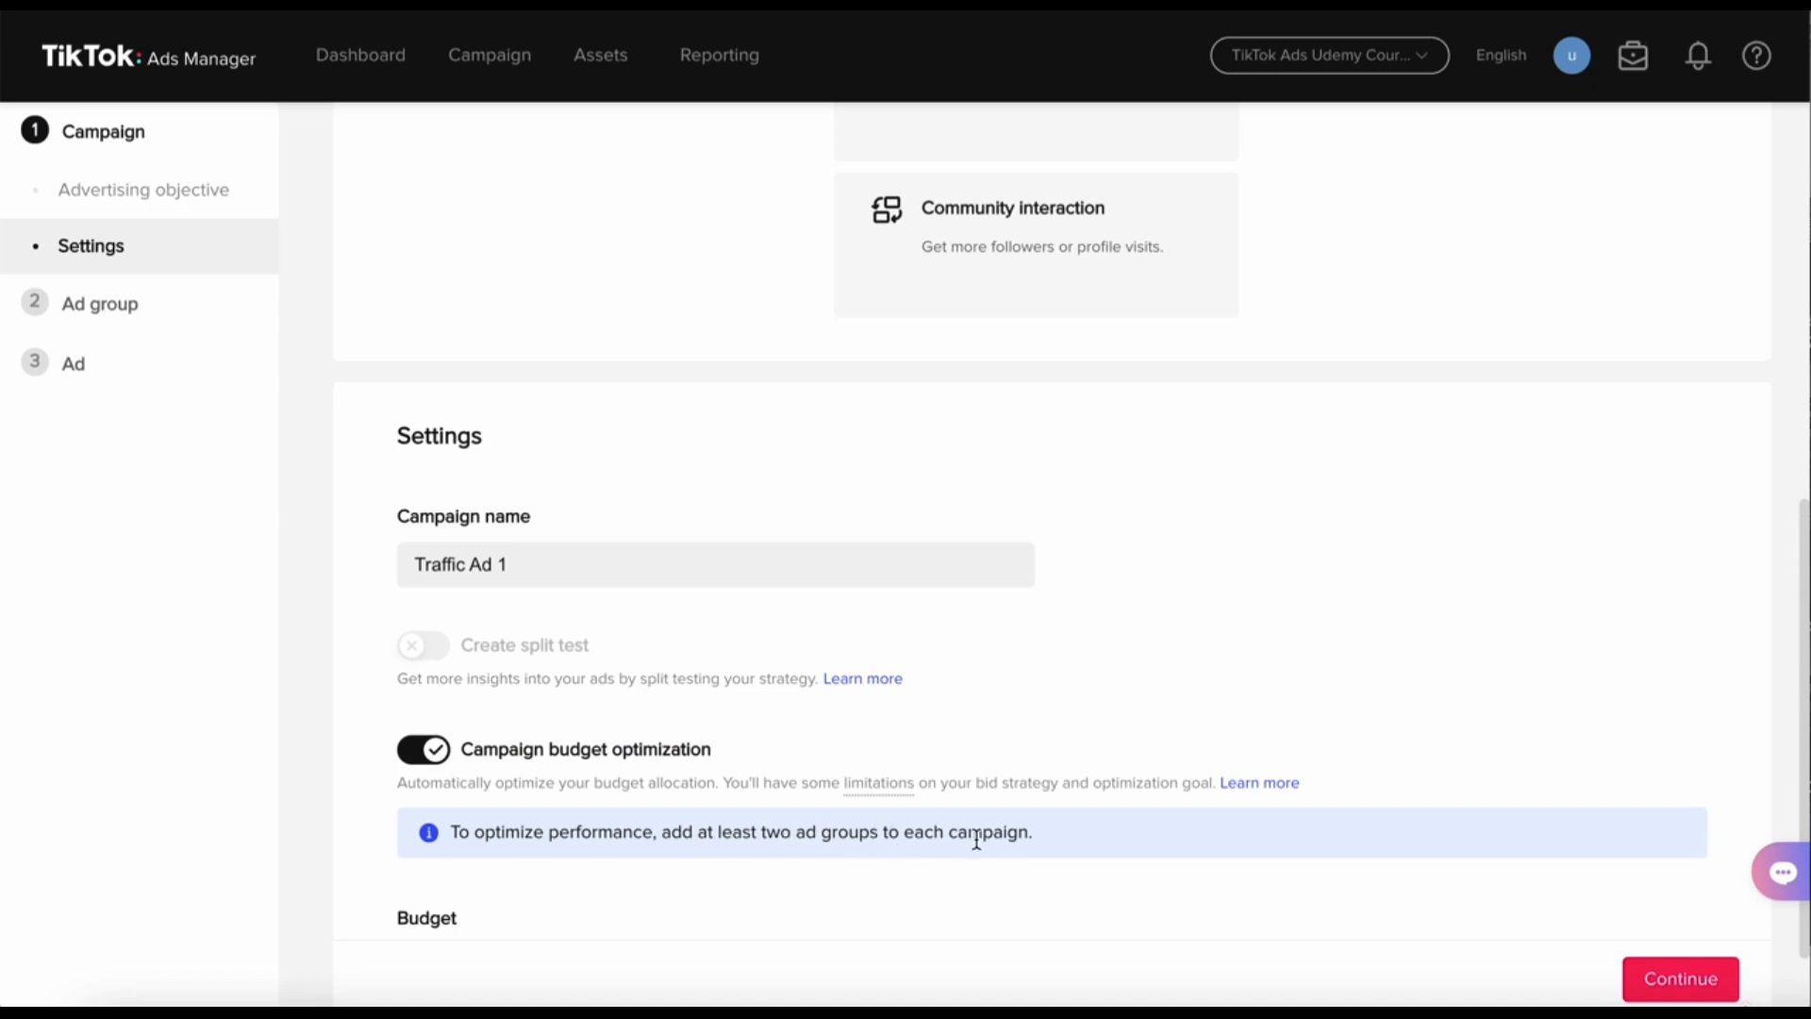
{"action": "left_click_drag", "start_coordinate": [1034, 836], "coordinate": [696, 836]}
{"action": "left_click", "coordinate": [728, 799]}
{"action": "scroll", "coordinate": [707, 782], "scroll_direction": "down", "scroll_amount": 1}
{"action": "left_click", "coordinate": [426, 705]}
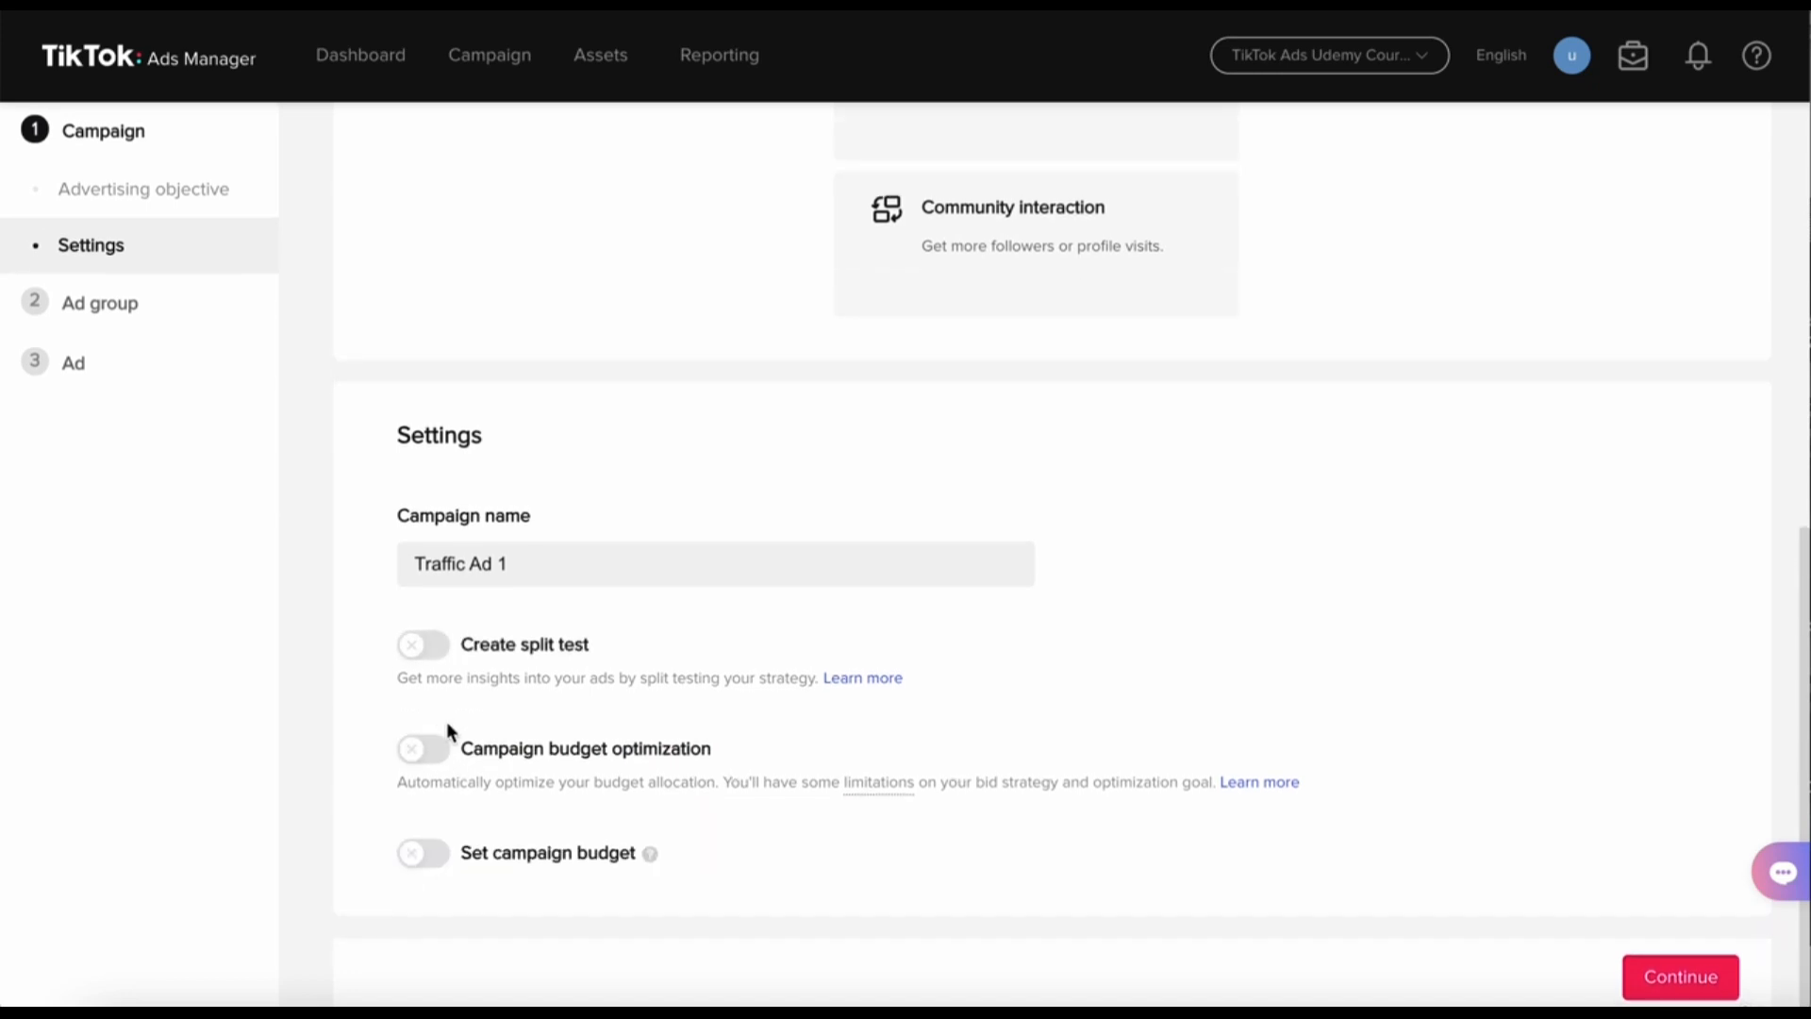
- Enable a campaign budget and set it to a lifetime amount of 200.00 GBP
{"action": "left_click", "coordinate": [423, 807]}
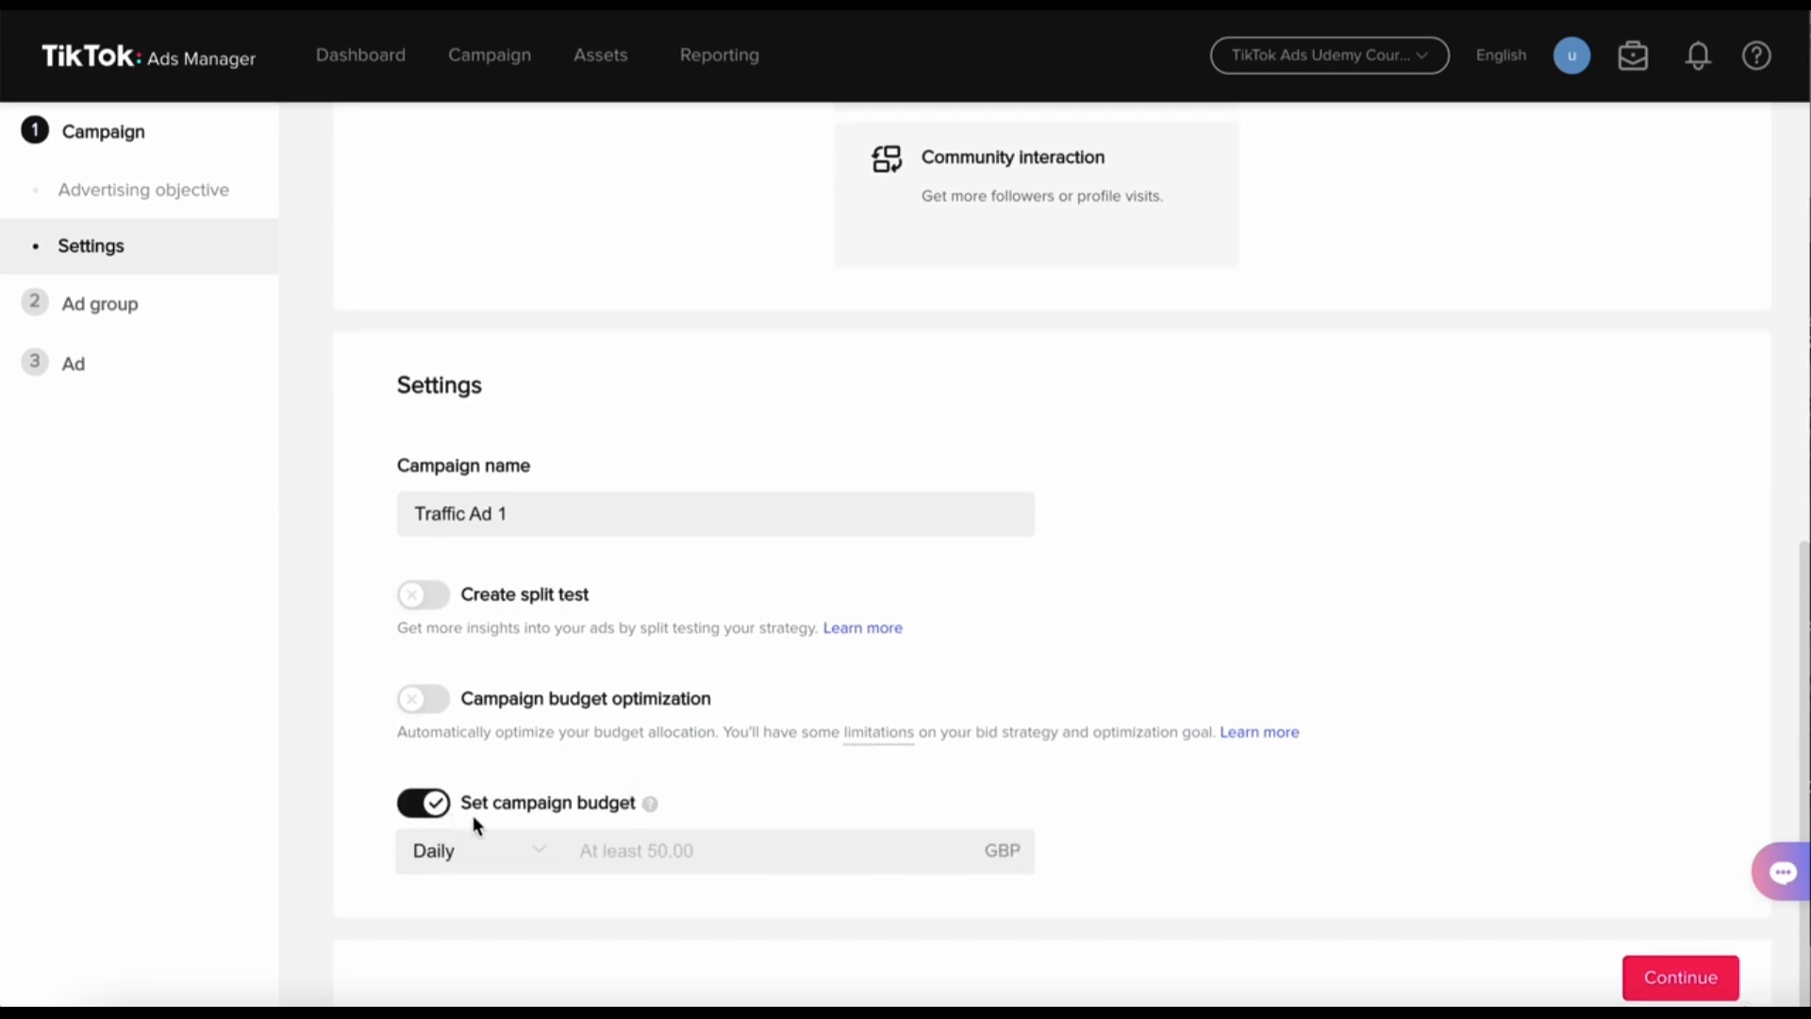
{"action": "left_click", "coordinate": [543, 849]}
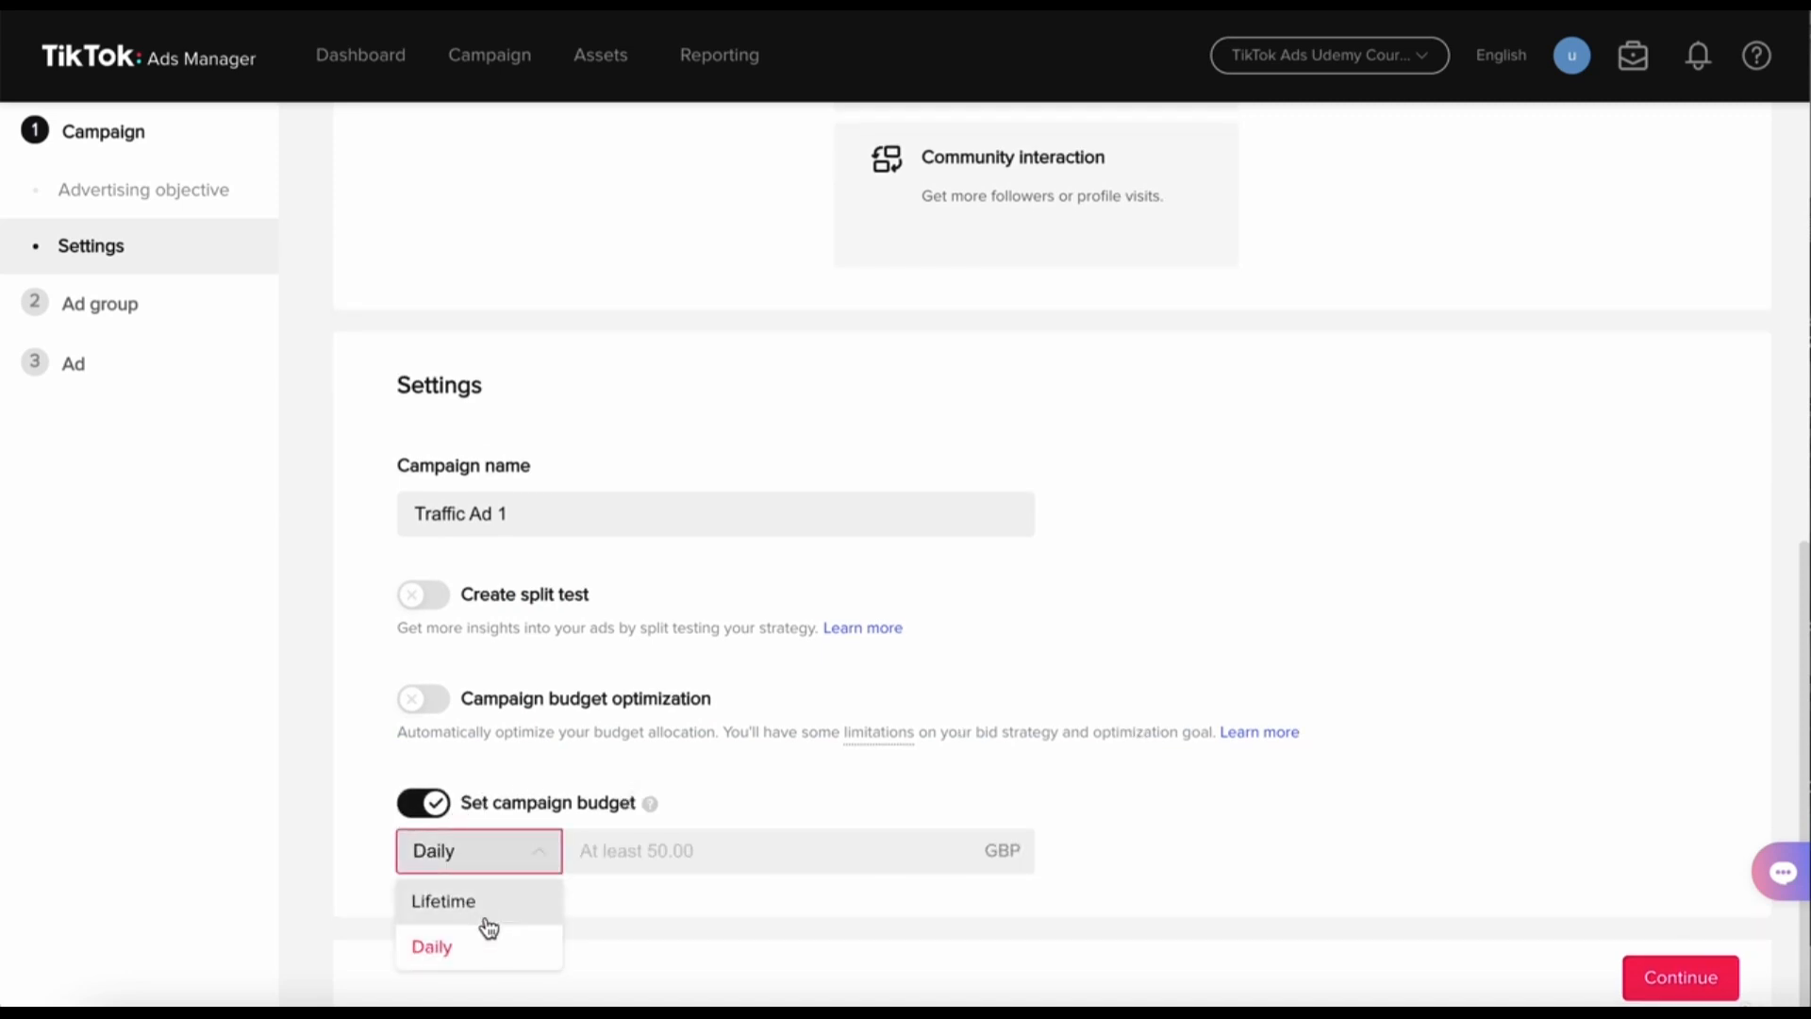
{"action": "left_click", "coordinate": [702, 863]}
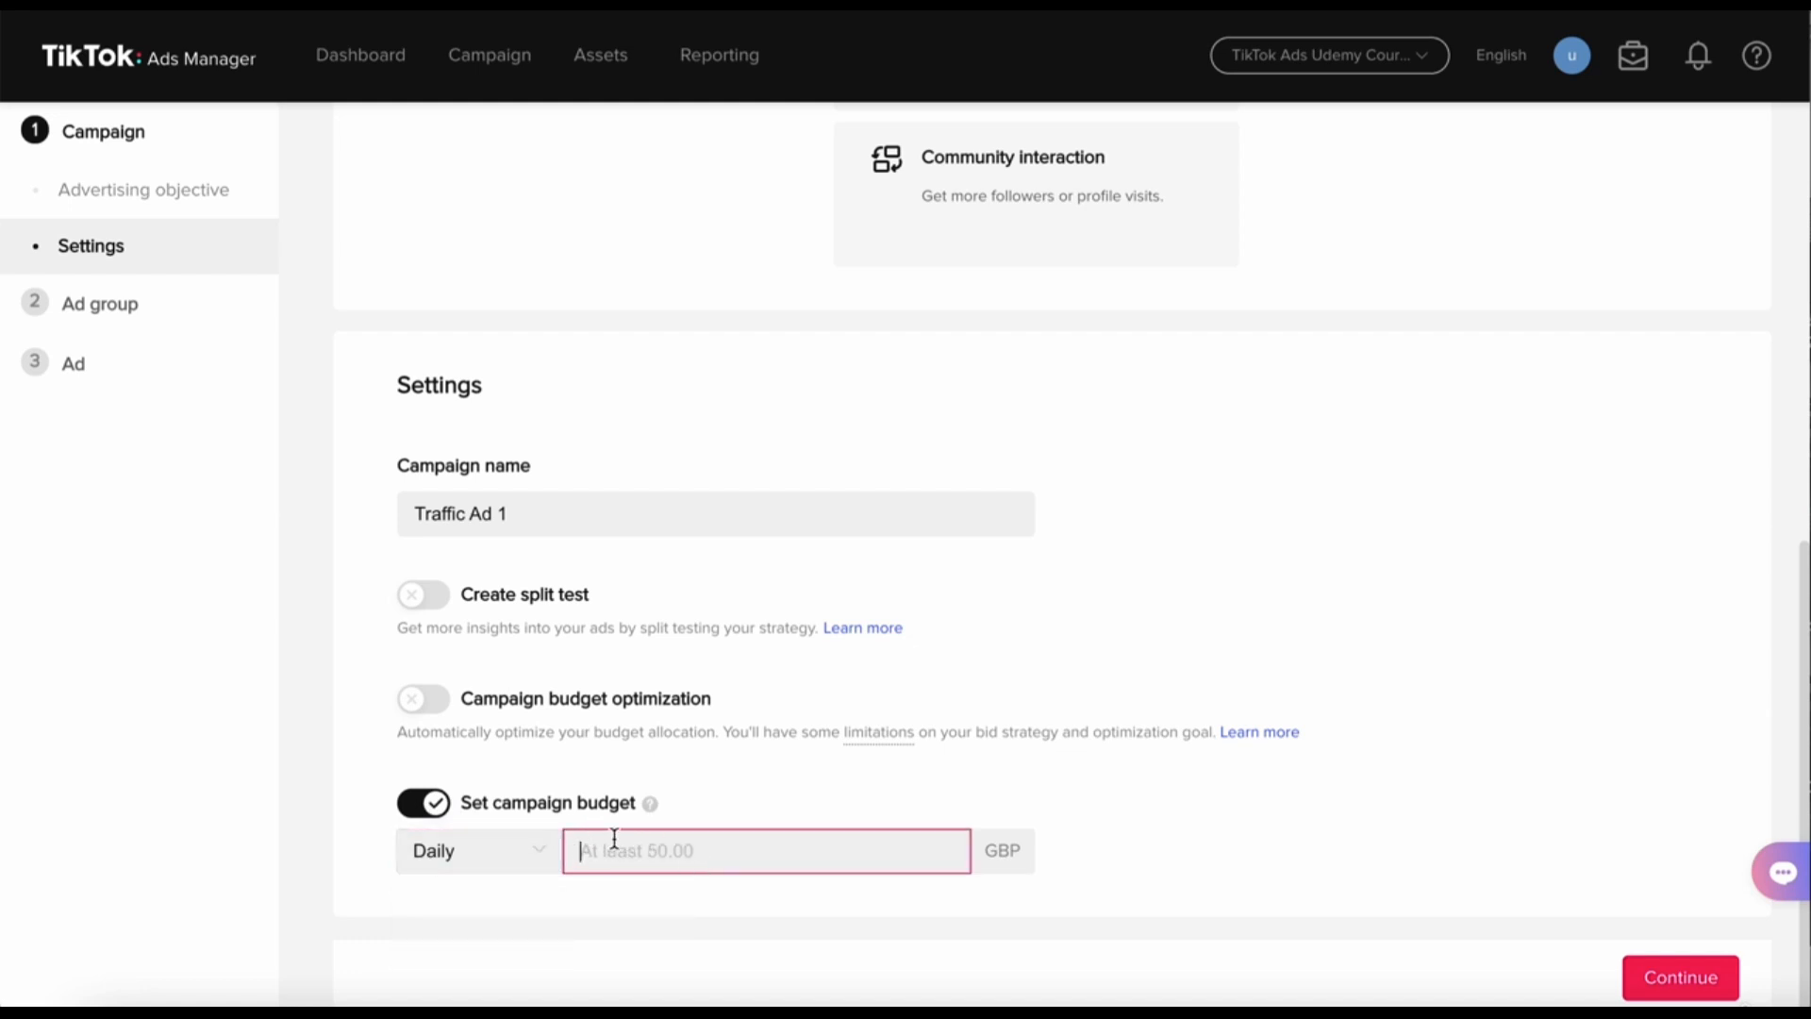
{"action": "left_click", "coordinate": [518, 853]}
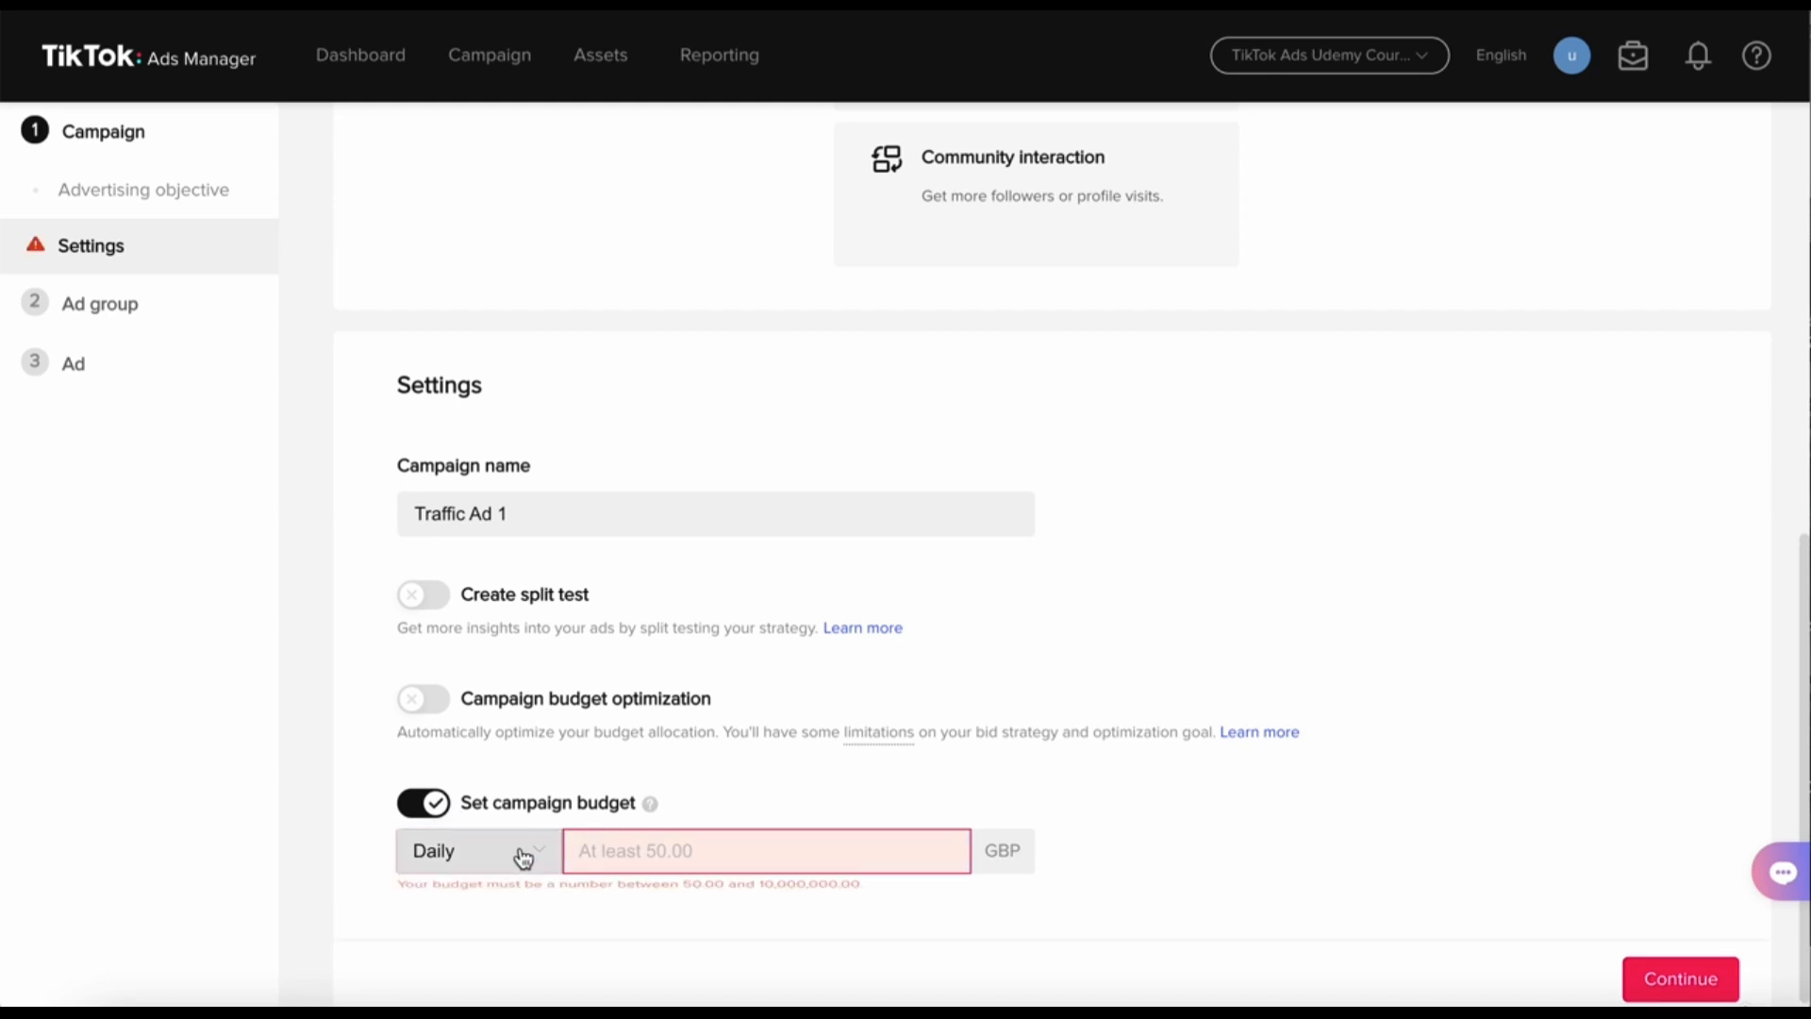
{"action": "left_click", "coordinate": [497, 906]}
{"action": "left_click", "coordinate": [613, 854]}
{"action": "type", "text": "200.00"}
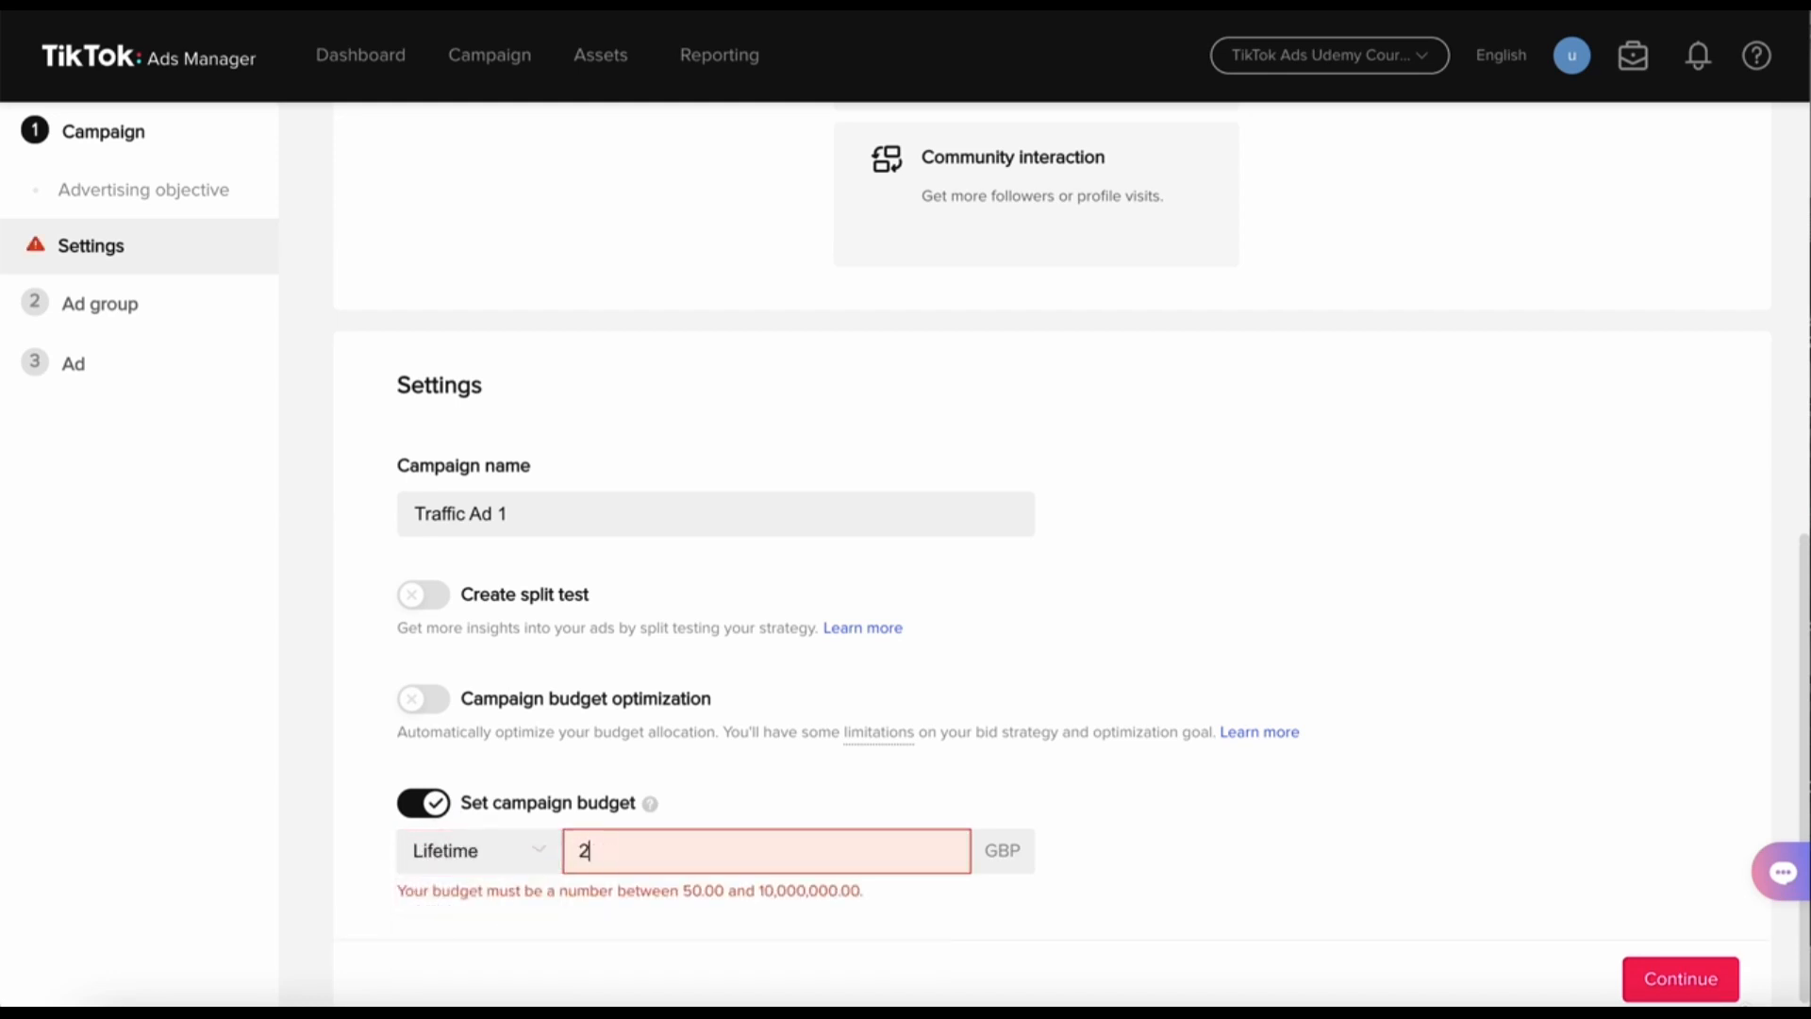
{"action": "left_click", "coordinate": [754, 804]}
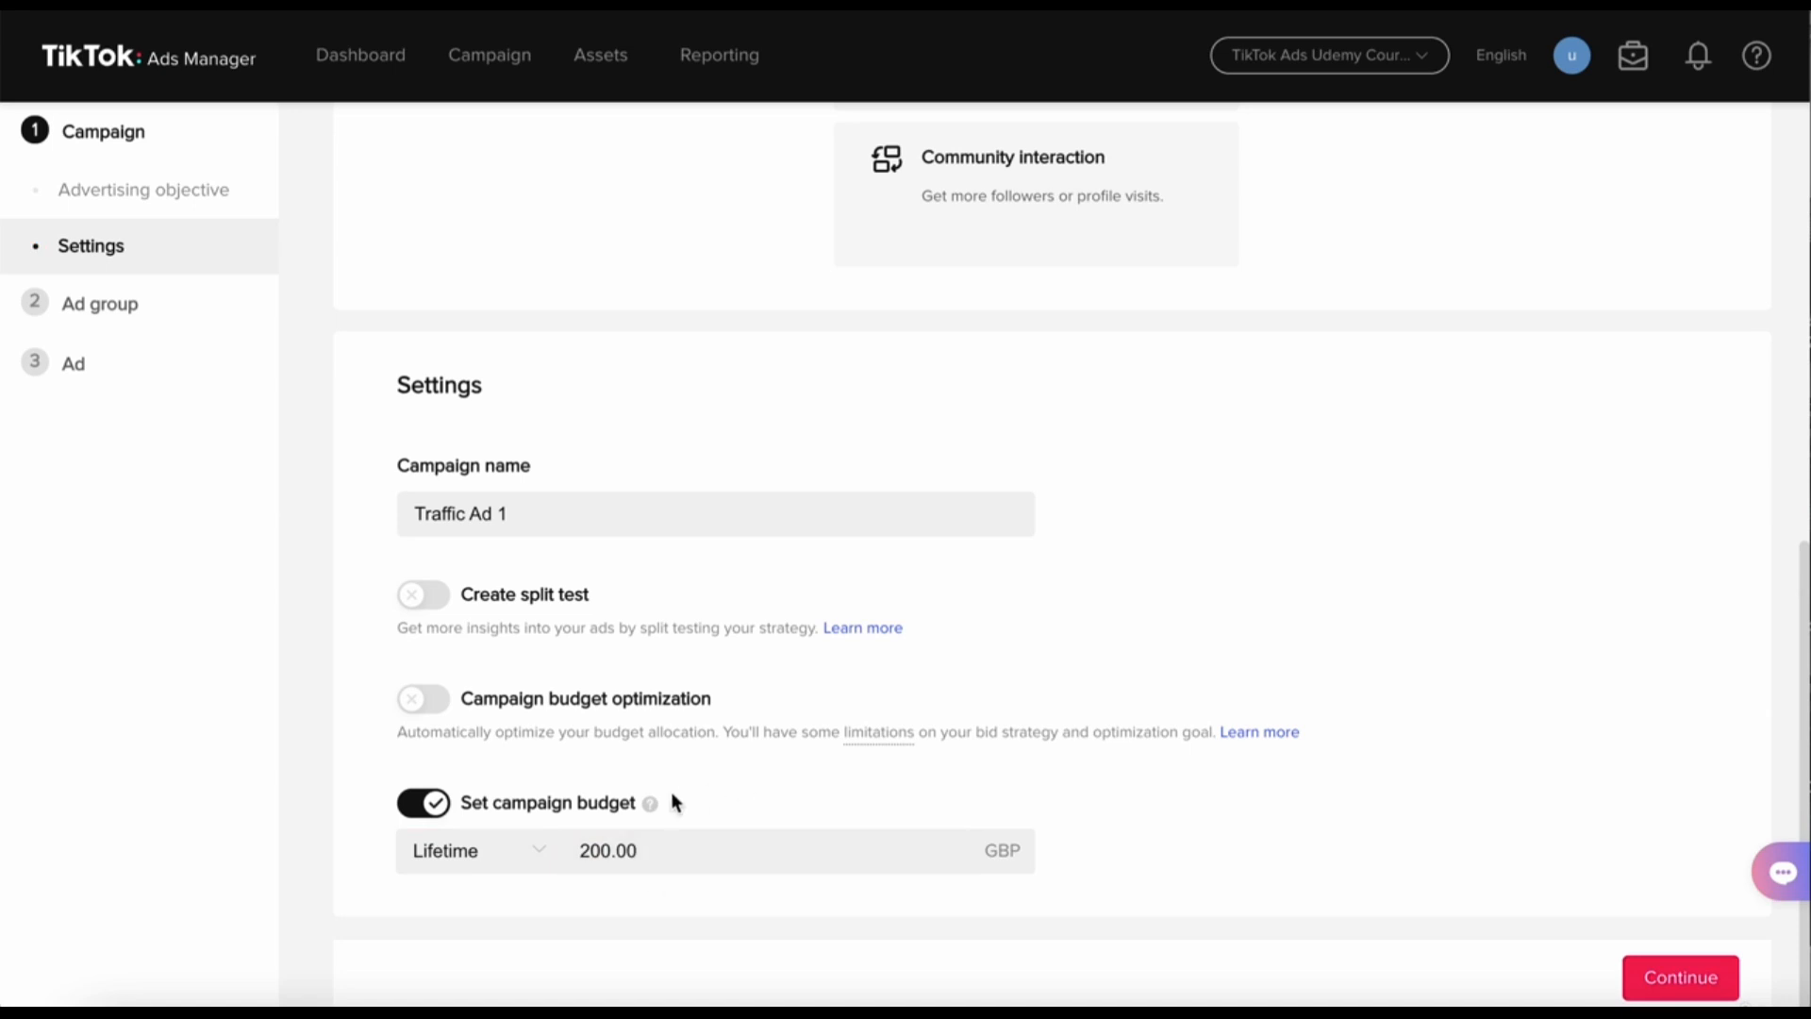
- Set the campaign budget to 50.00 GBP daily and continue to the ad group setup
{"action": "left_click", "coordinate": [541, 858]}
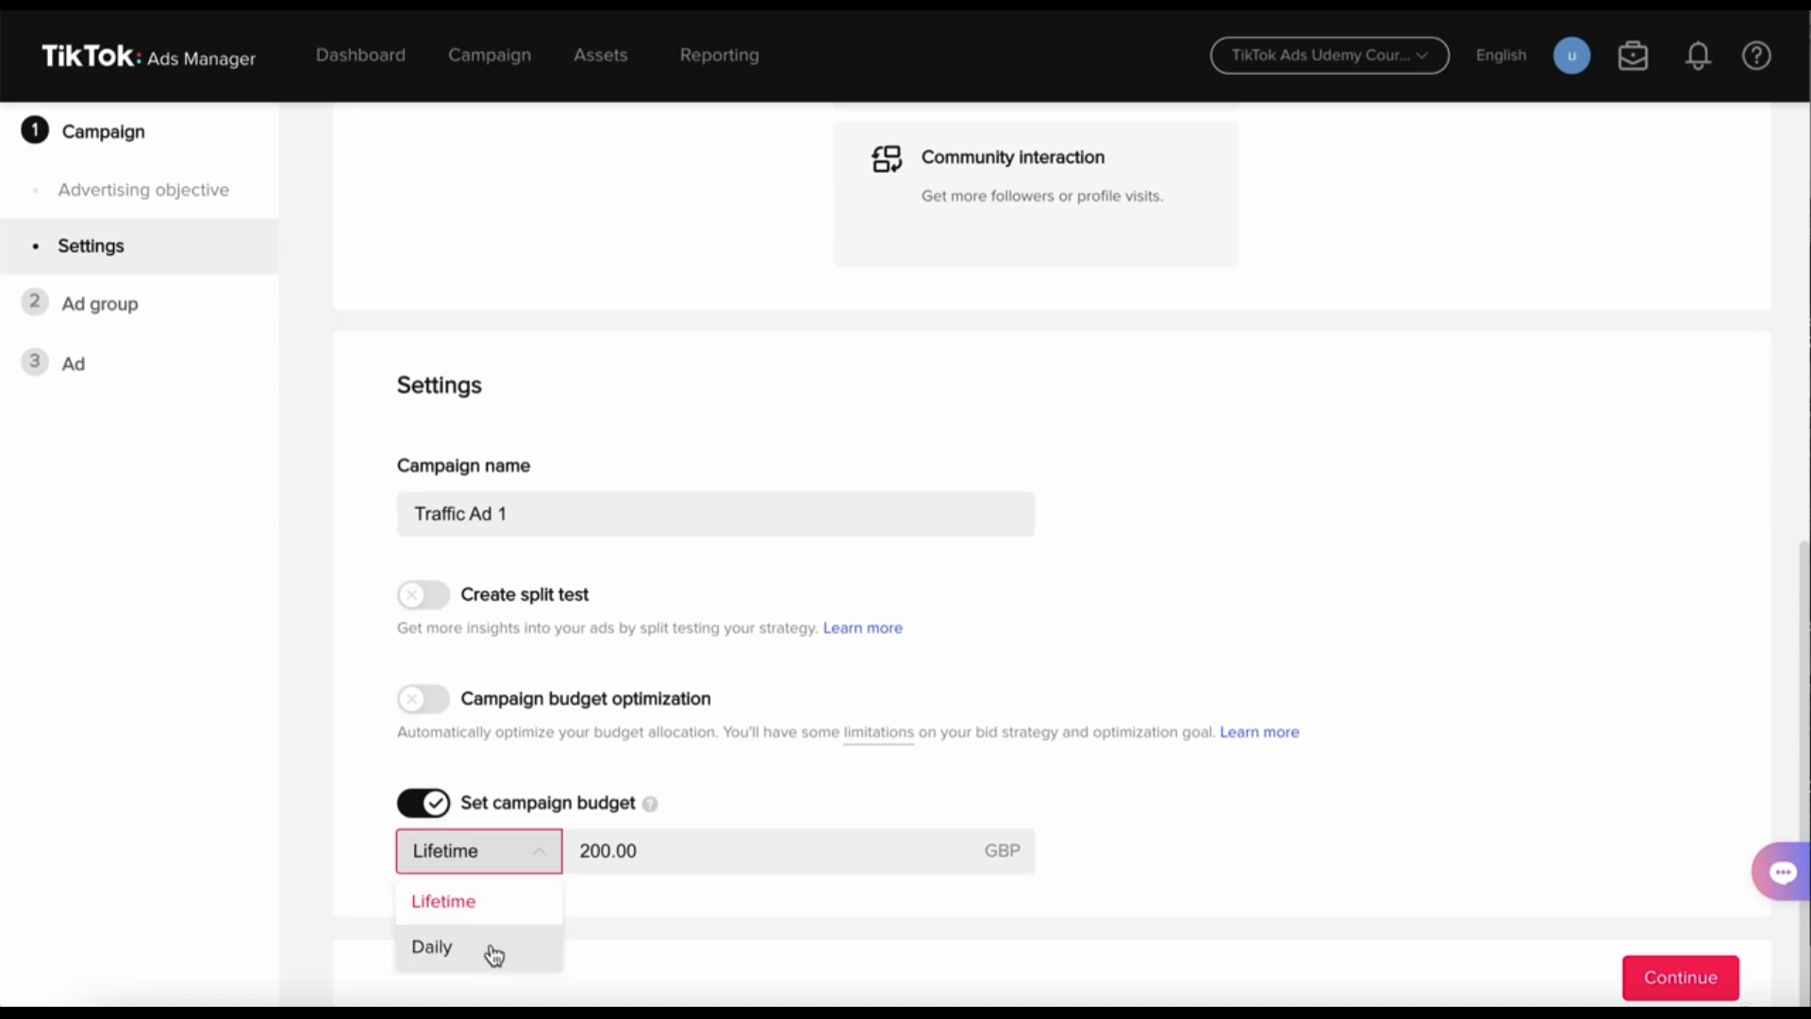
{"action": "left_click", "coordinate": [485, 949]}
{"action": "left_click", "coordinate": [540, 854]}
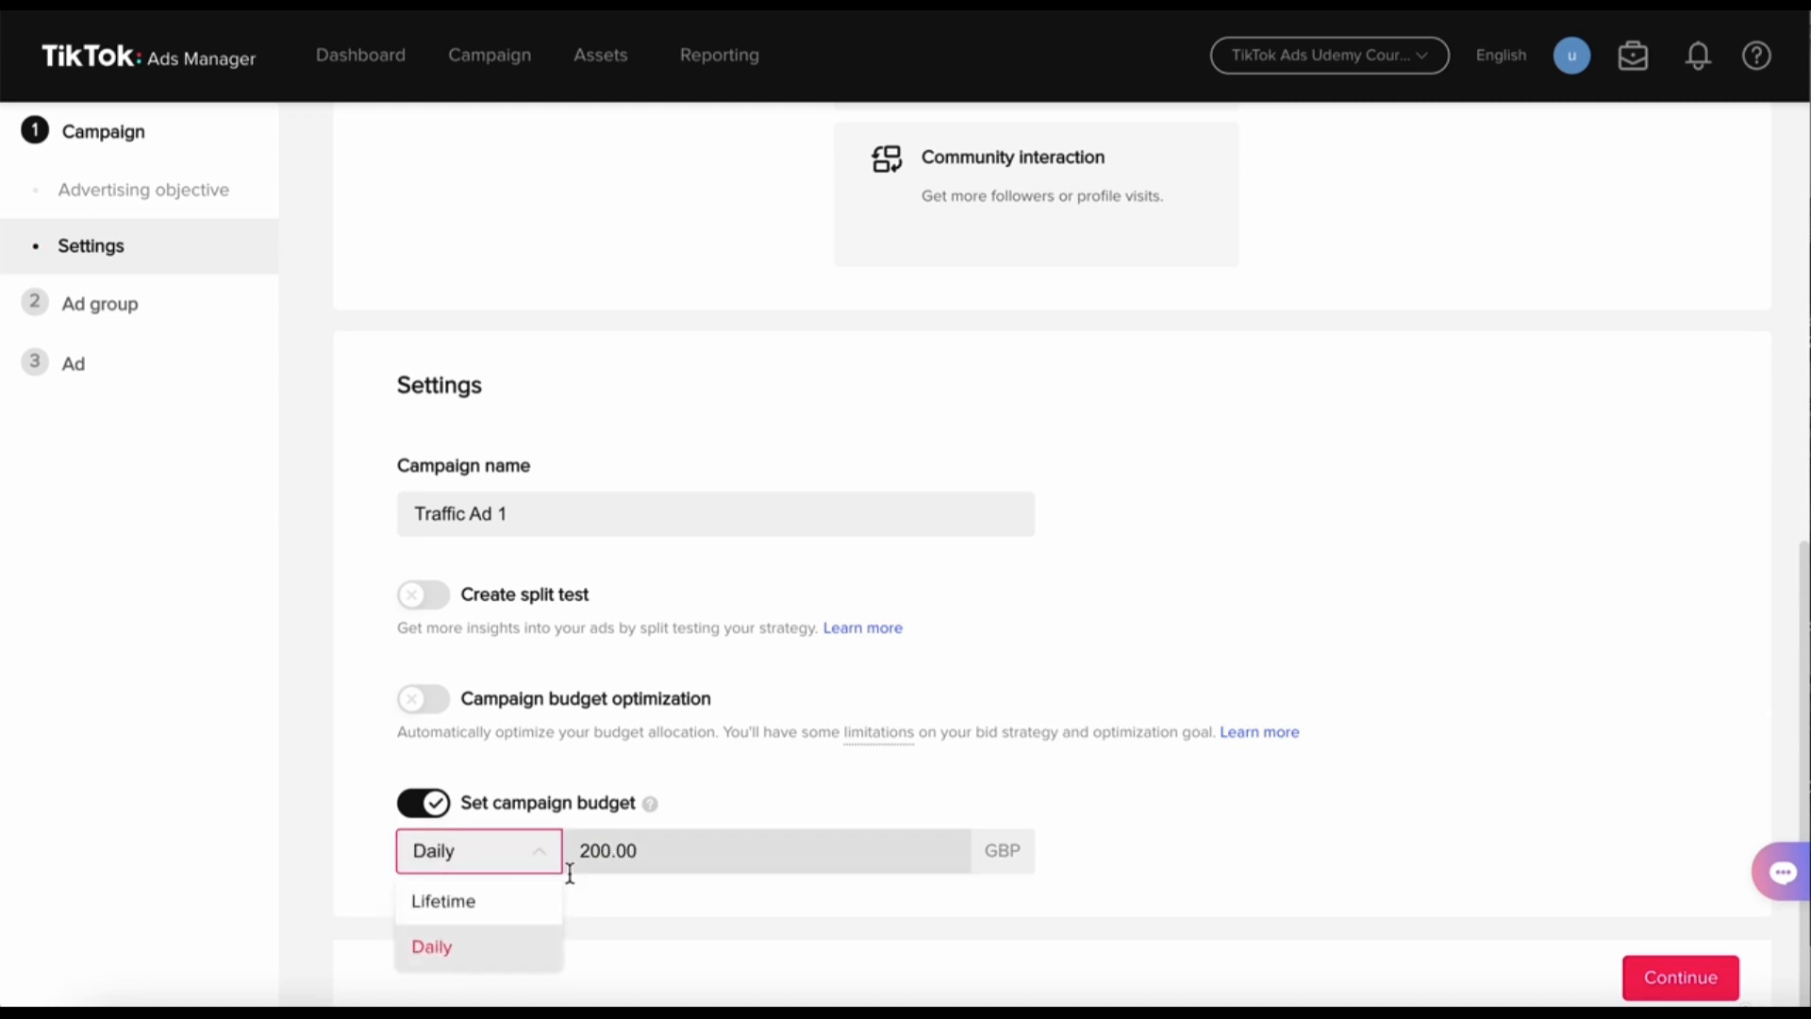
{"action": "type", "text": "50"}
{"action": "left_click", "coordinate": [714, 779]}
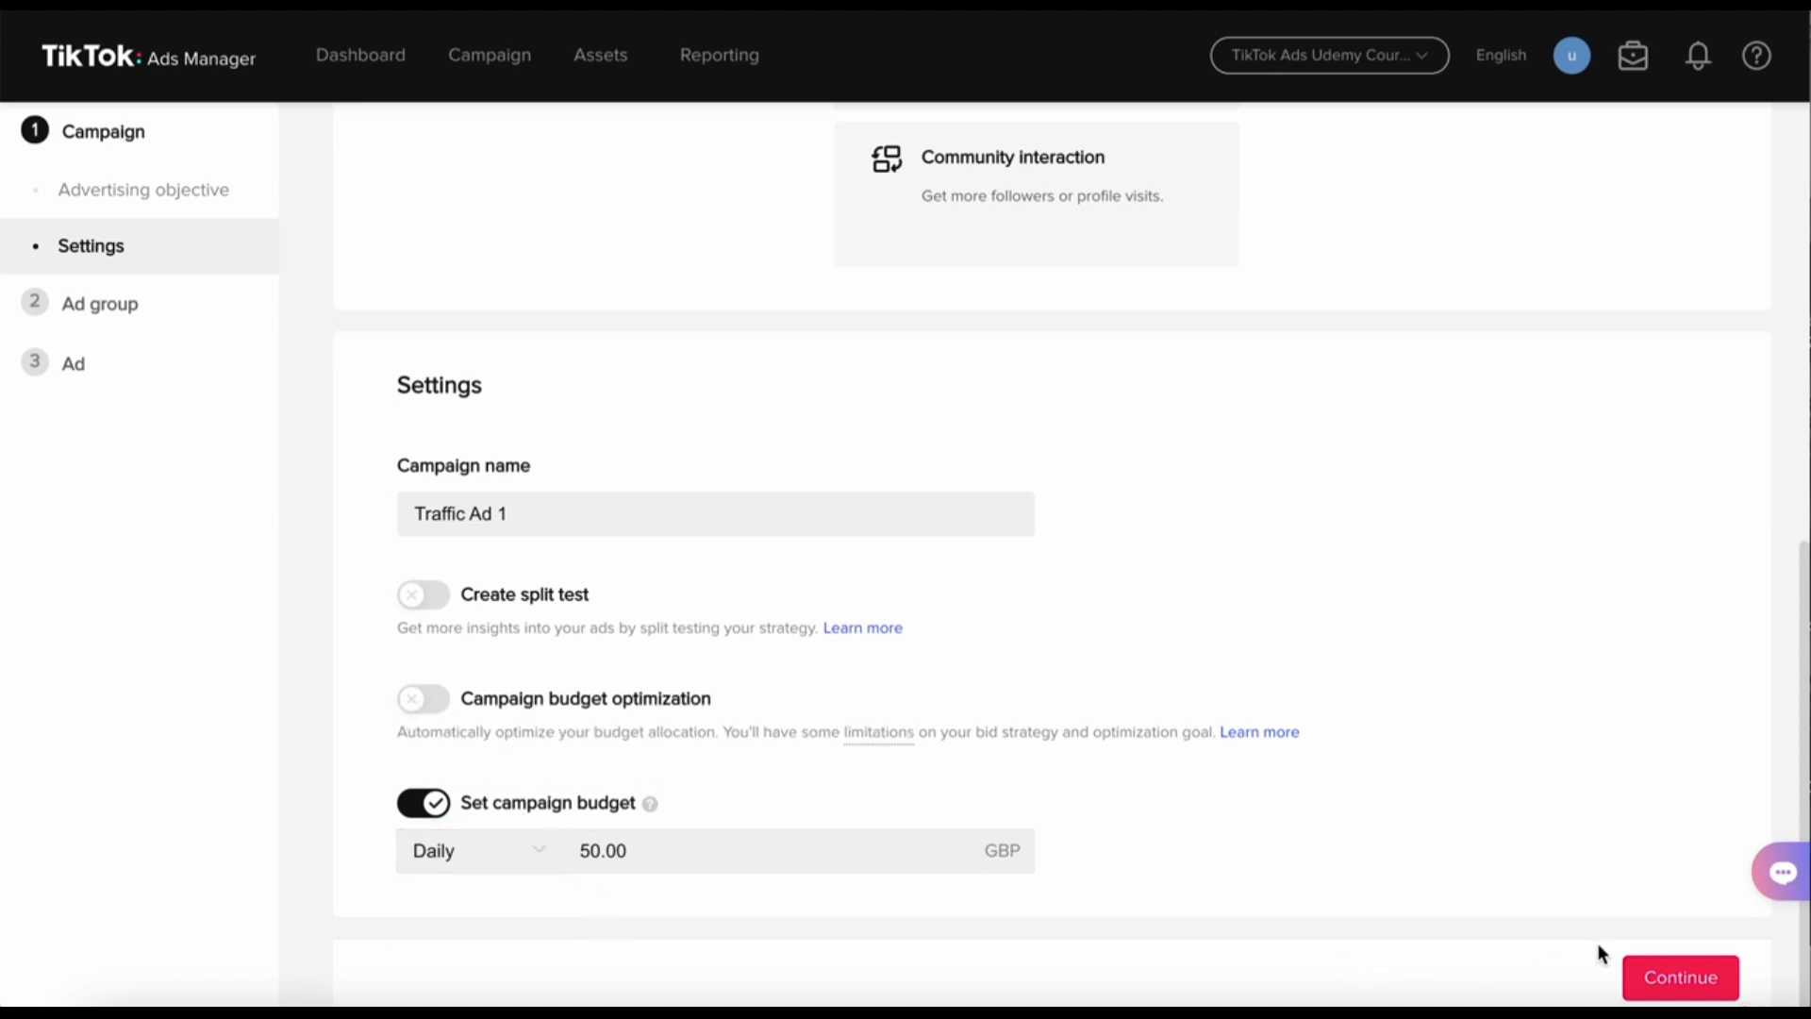
{"action": "left_click", "coordinate": [1684, 988]}
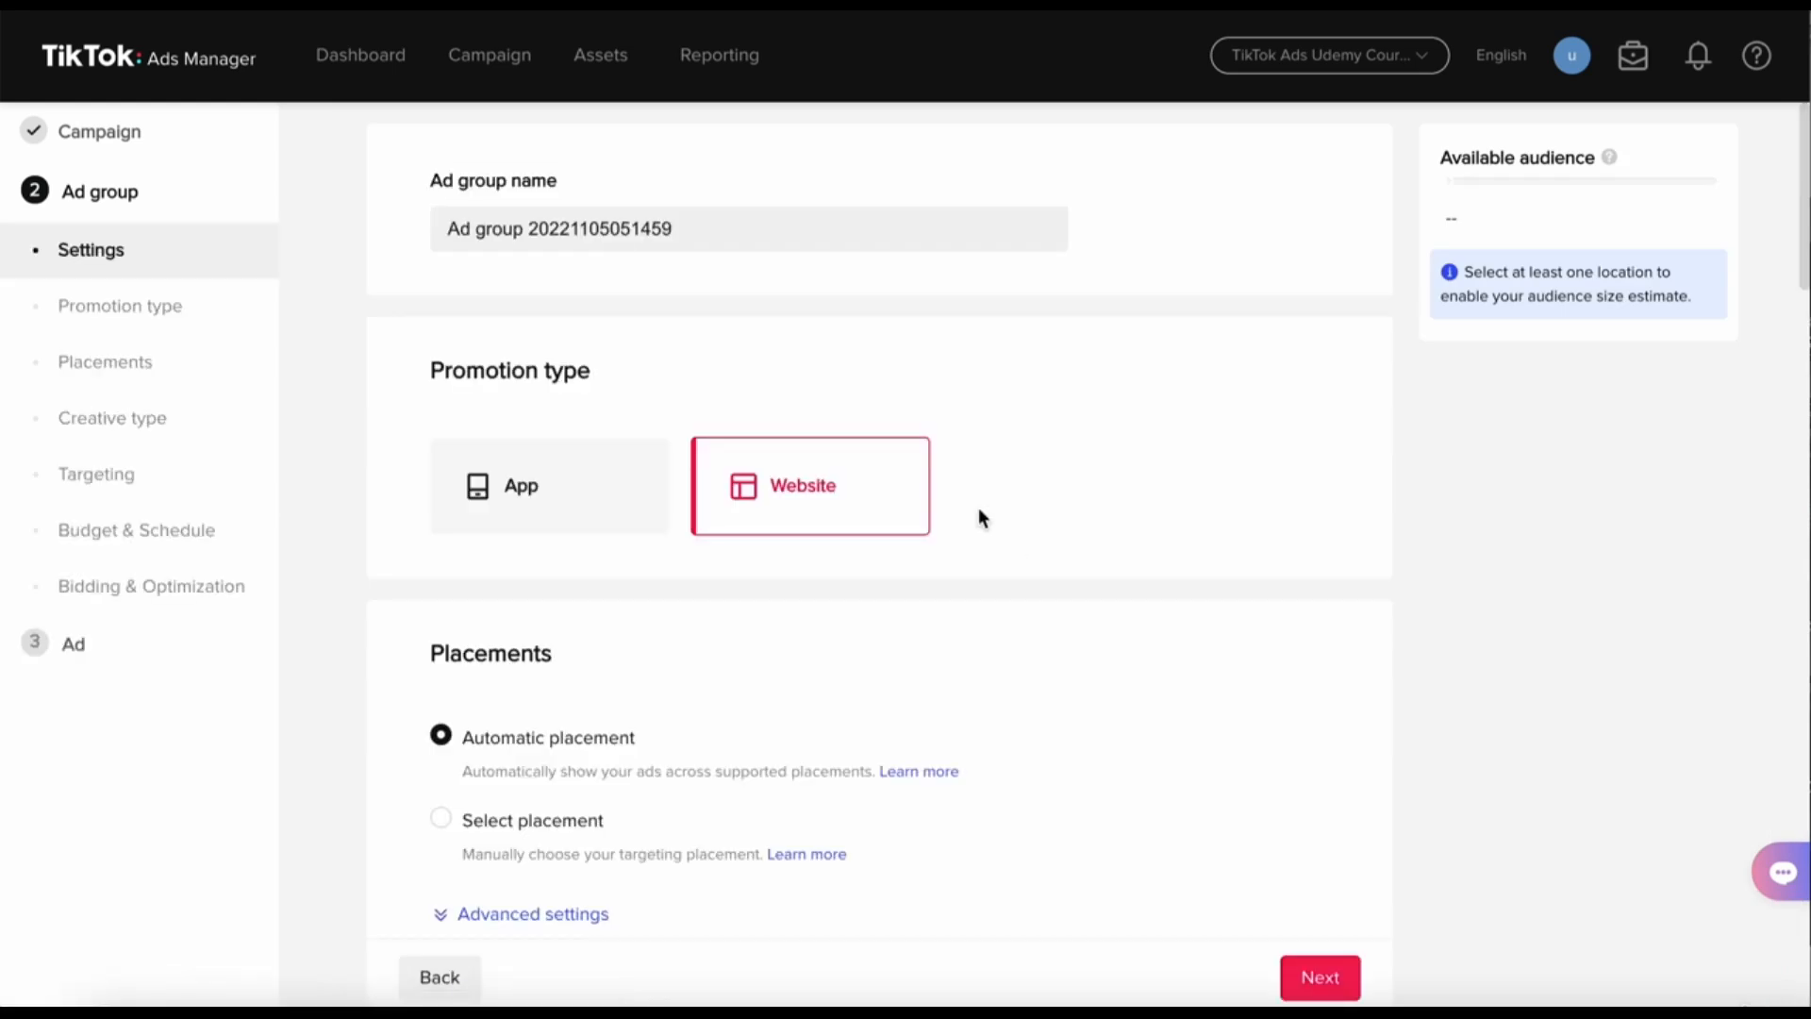
- Rename the ad group as "UK IRE Edu Social 18-54"
{"action": "left_click_drag", "start_coordinate": [554, 181], "coordinate": [408, 185]}
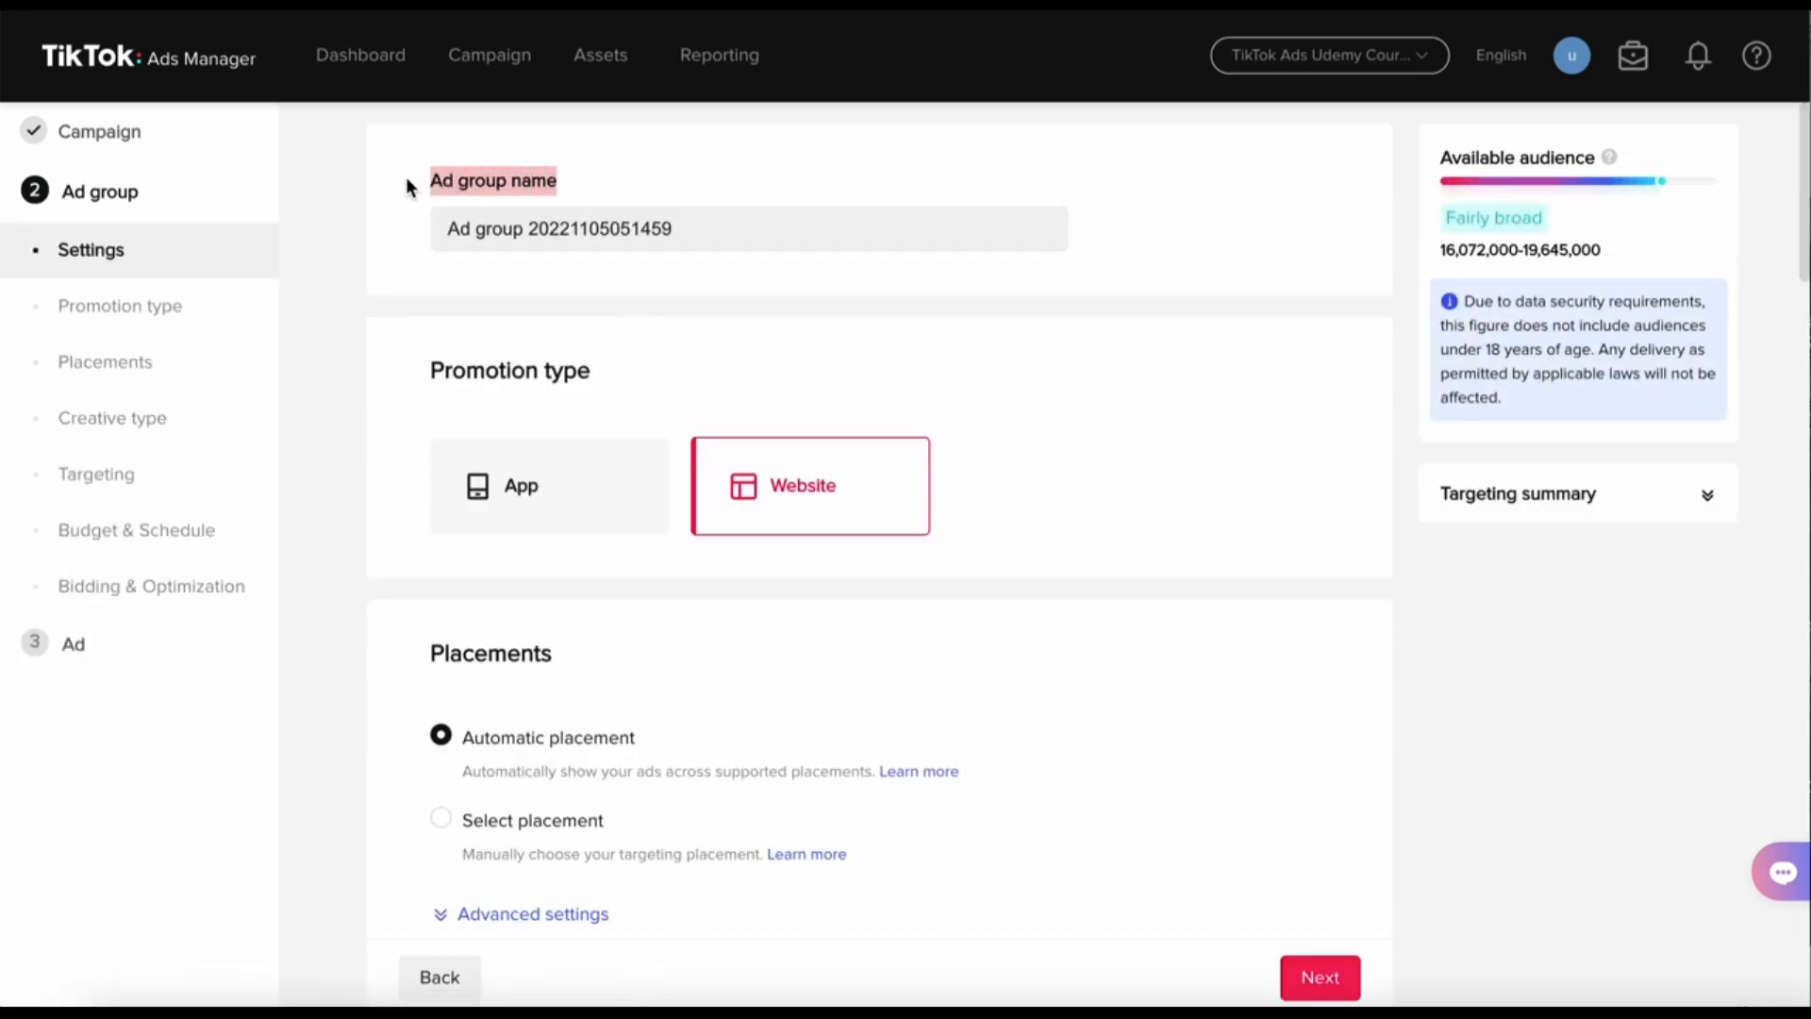
{"action": "left_click", "coordinate": [616, 184]}
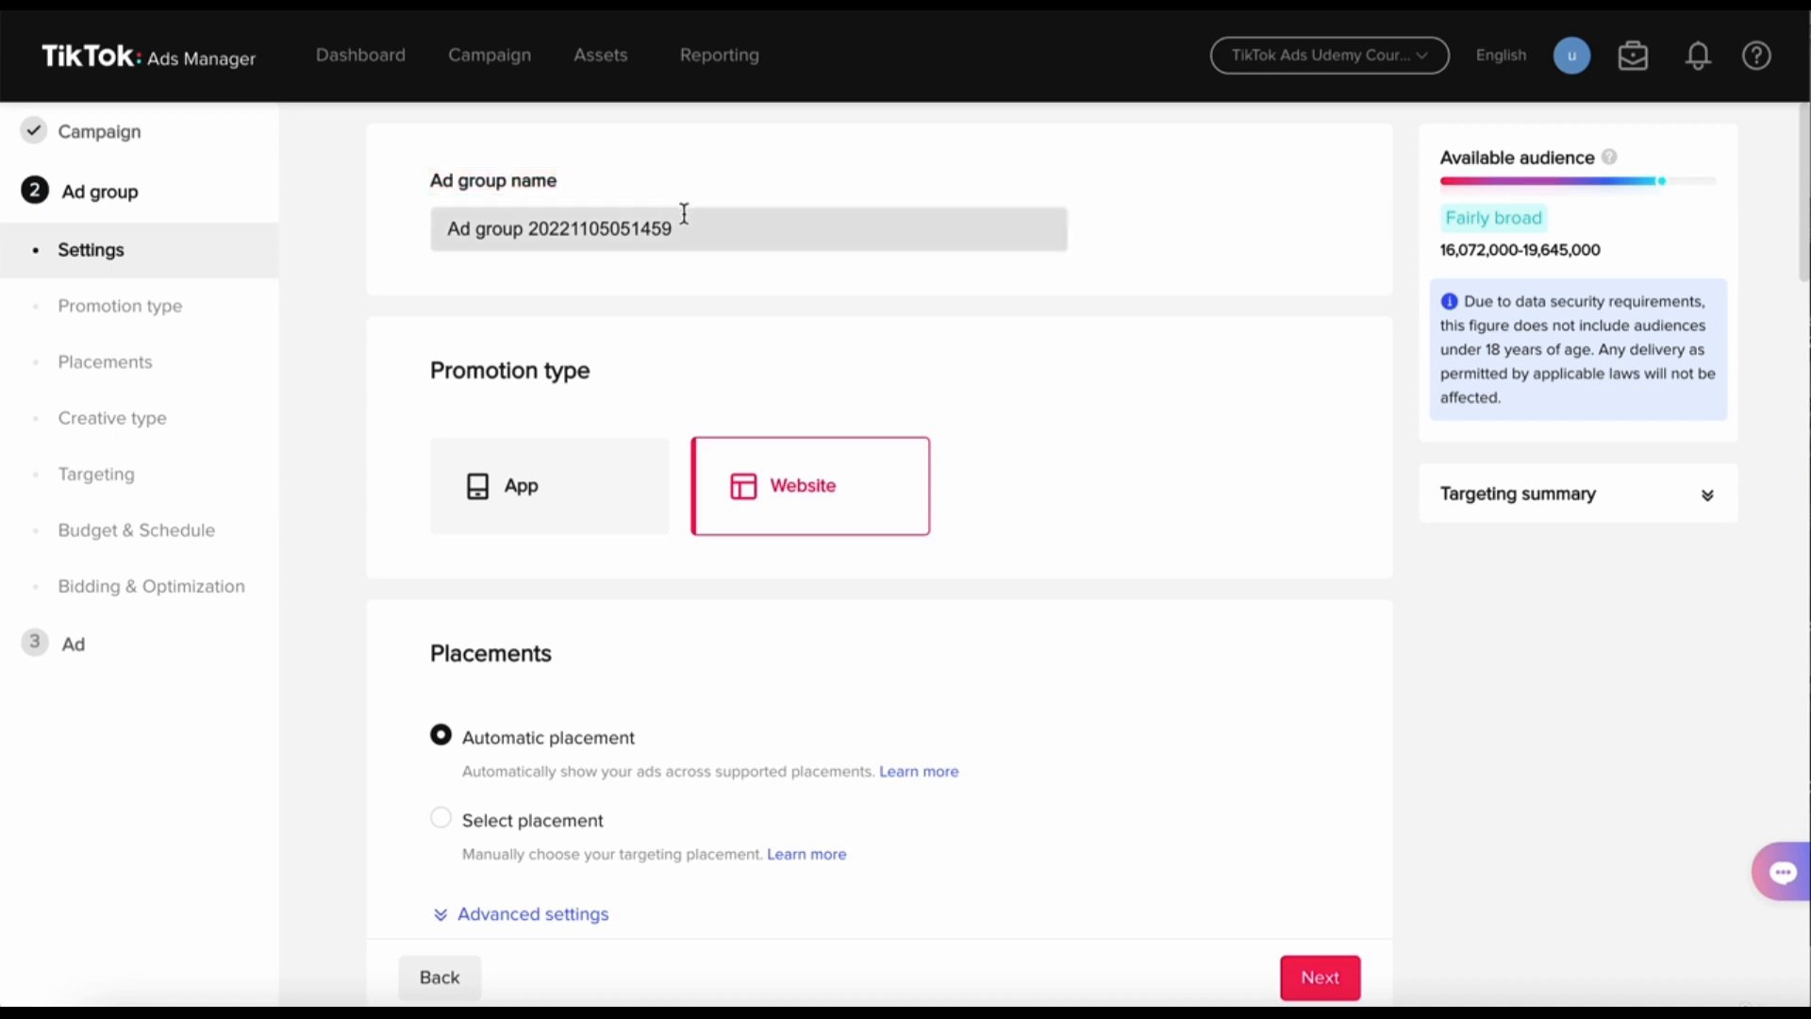
{"action": "left_click_drag", "start_coordinate": [696, 224], "coordinate": [395, 226]}
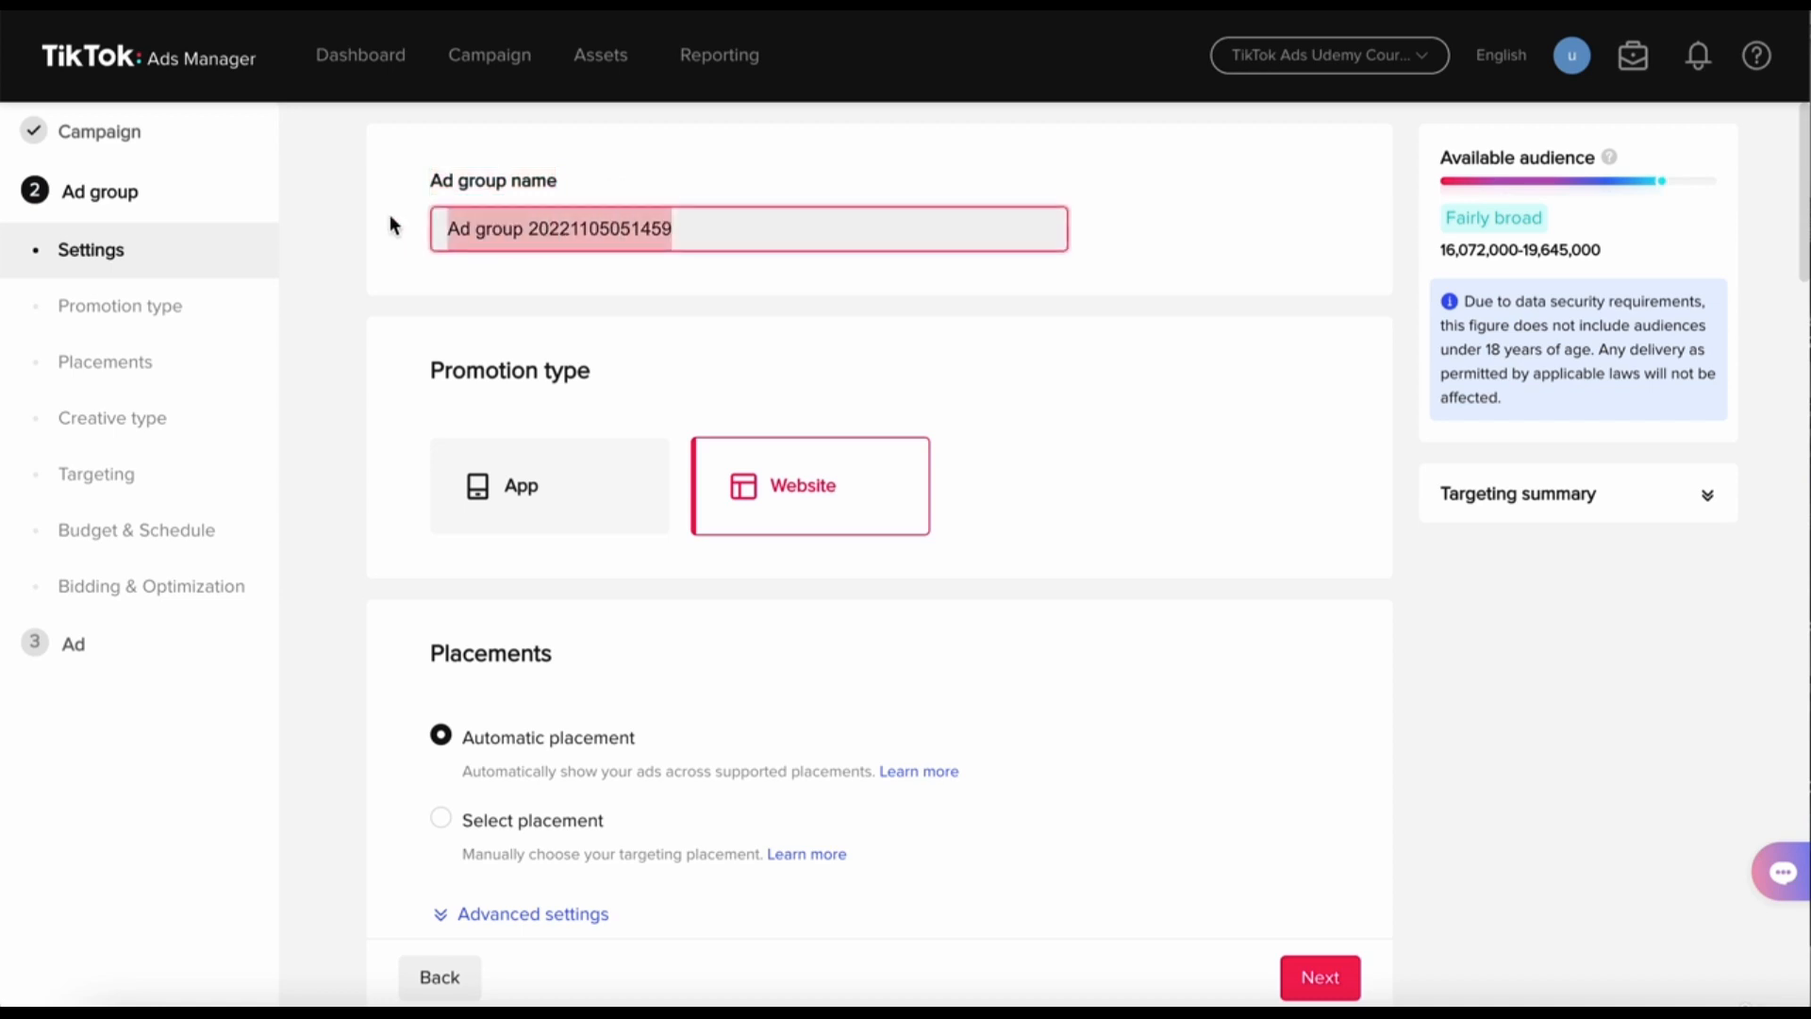
{"action": "key", "text": "BackSpace"}
{"action": "type", "text": "UK "}
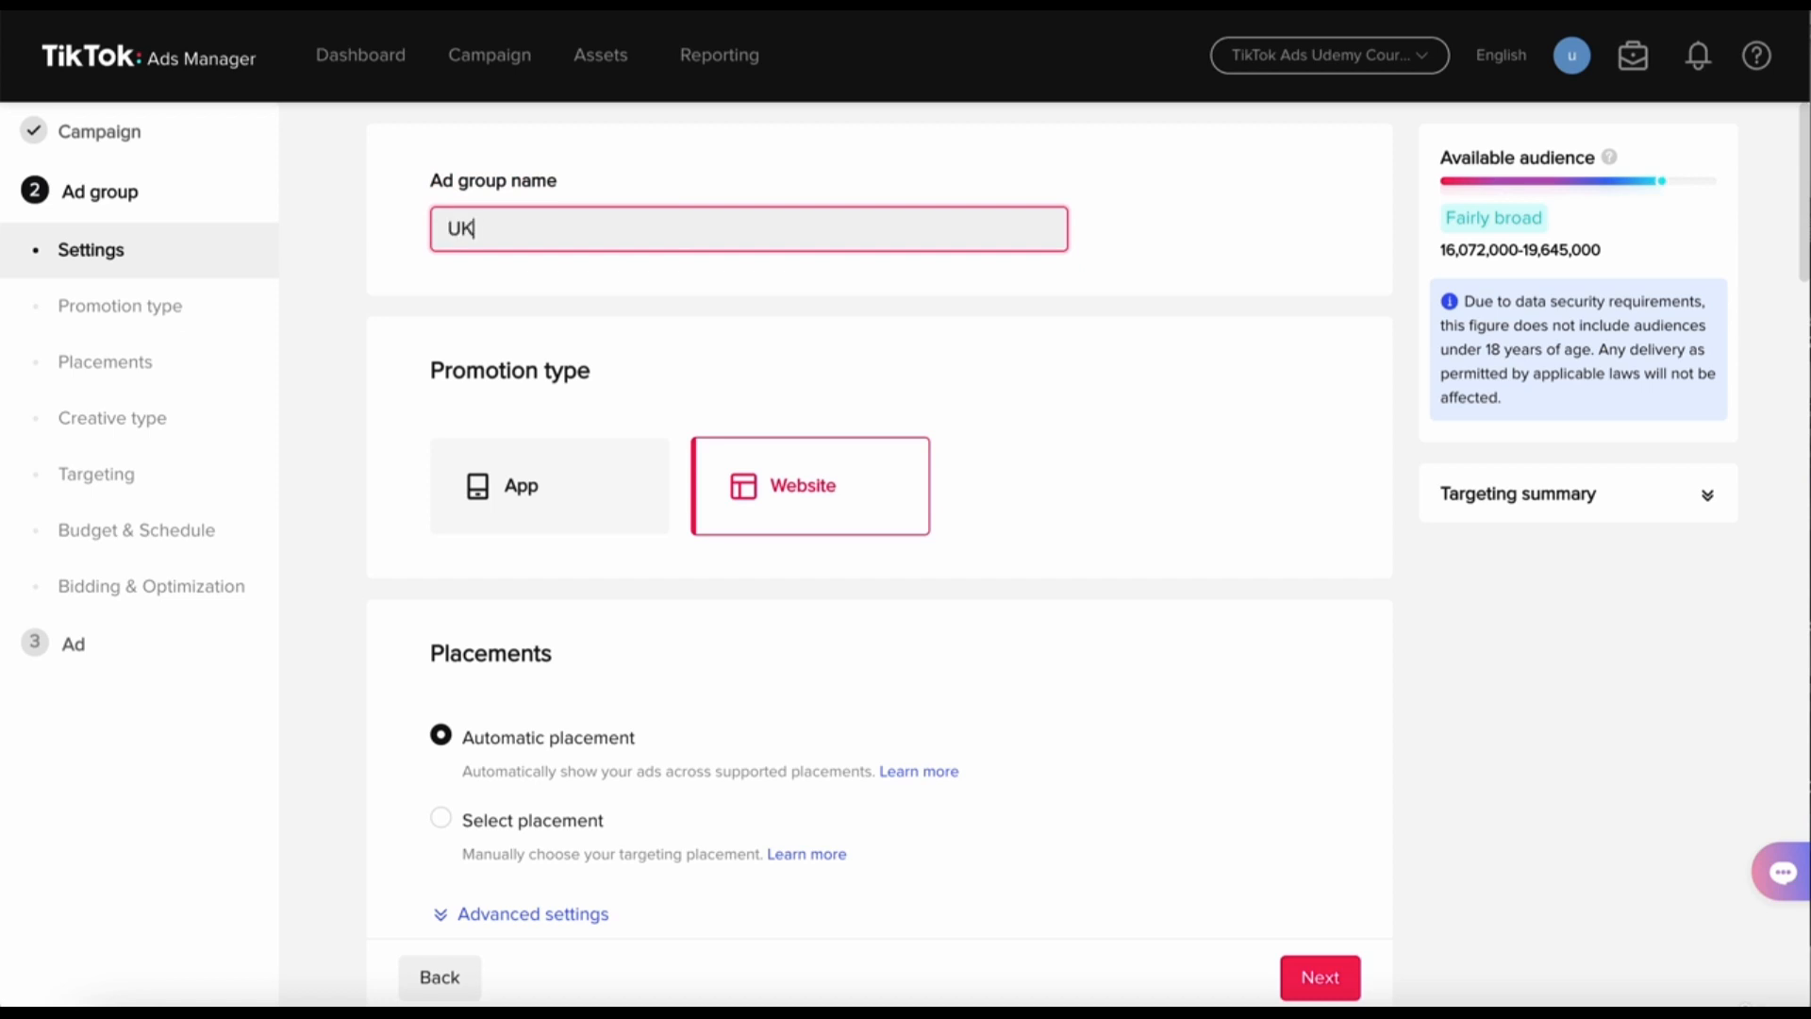
{"action": "type", "text": "IRE Edu"}
{"action": "type", "text": "Social "}
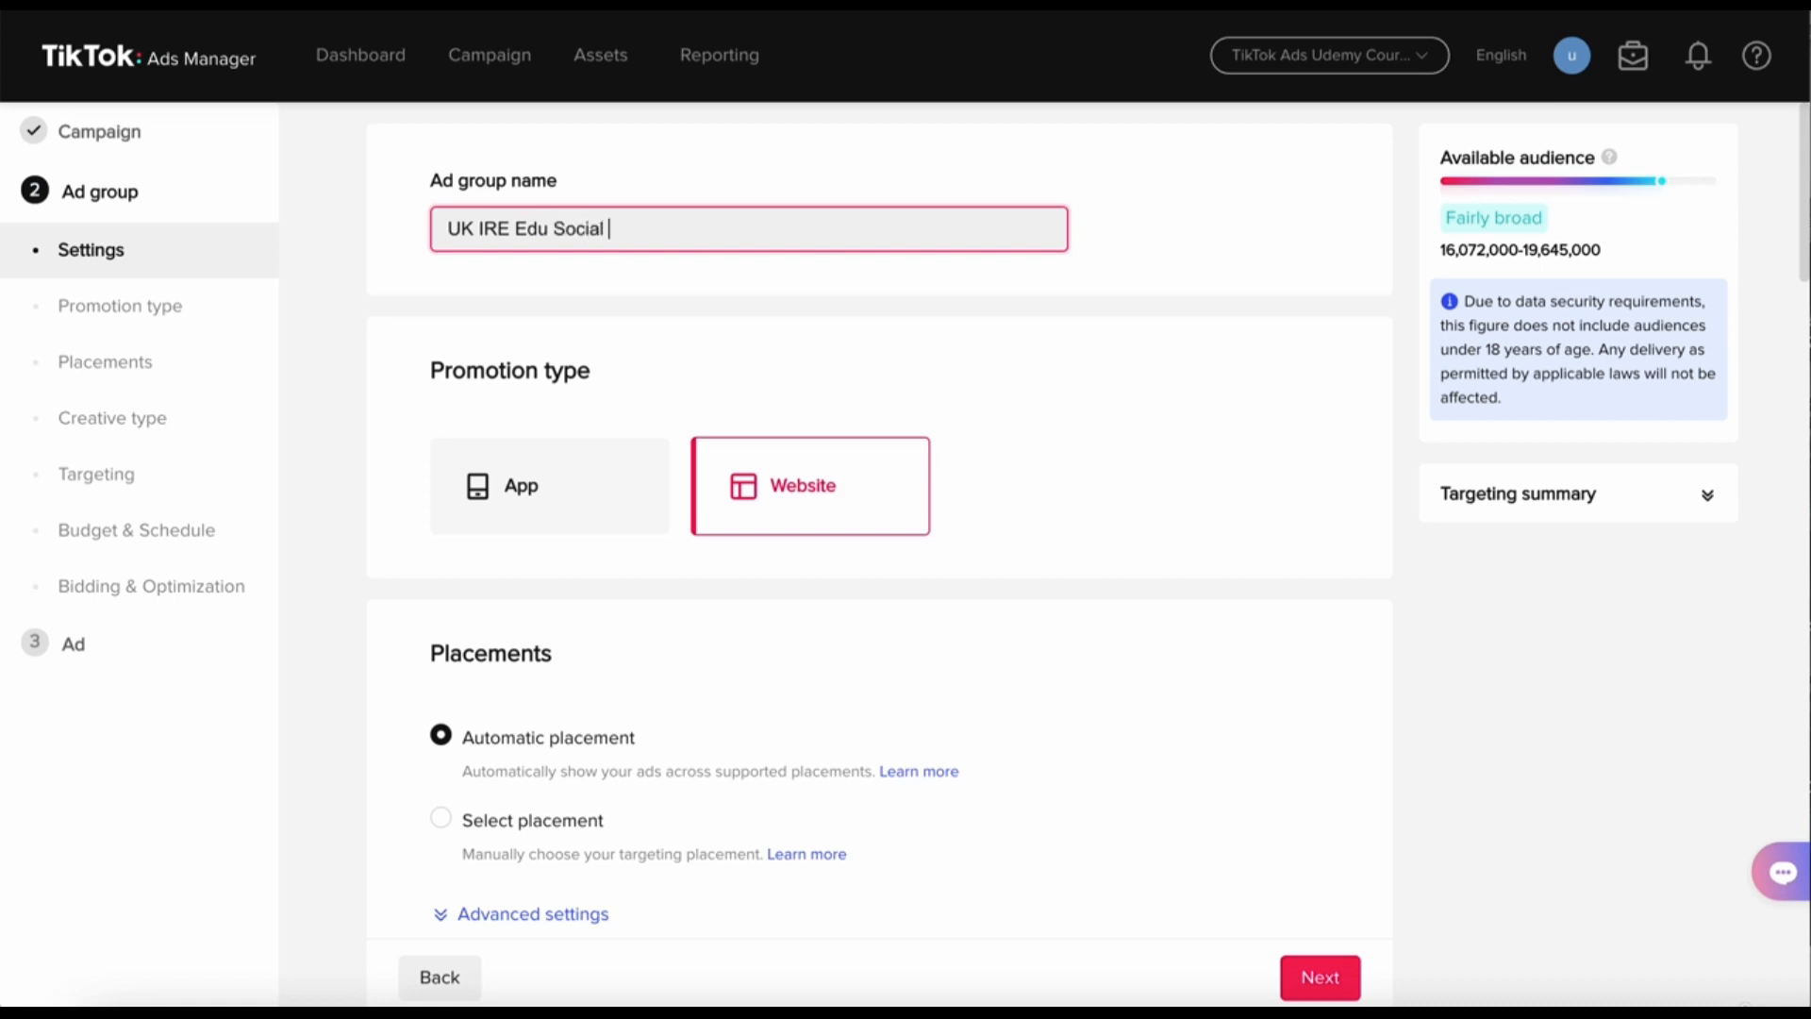
{"action": "type", "text": "18-54"}
{"action": "left_click", "coordinate": [638, 289]}
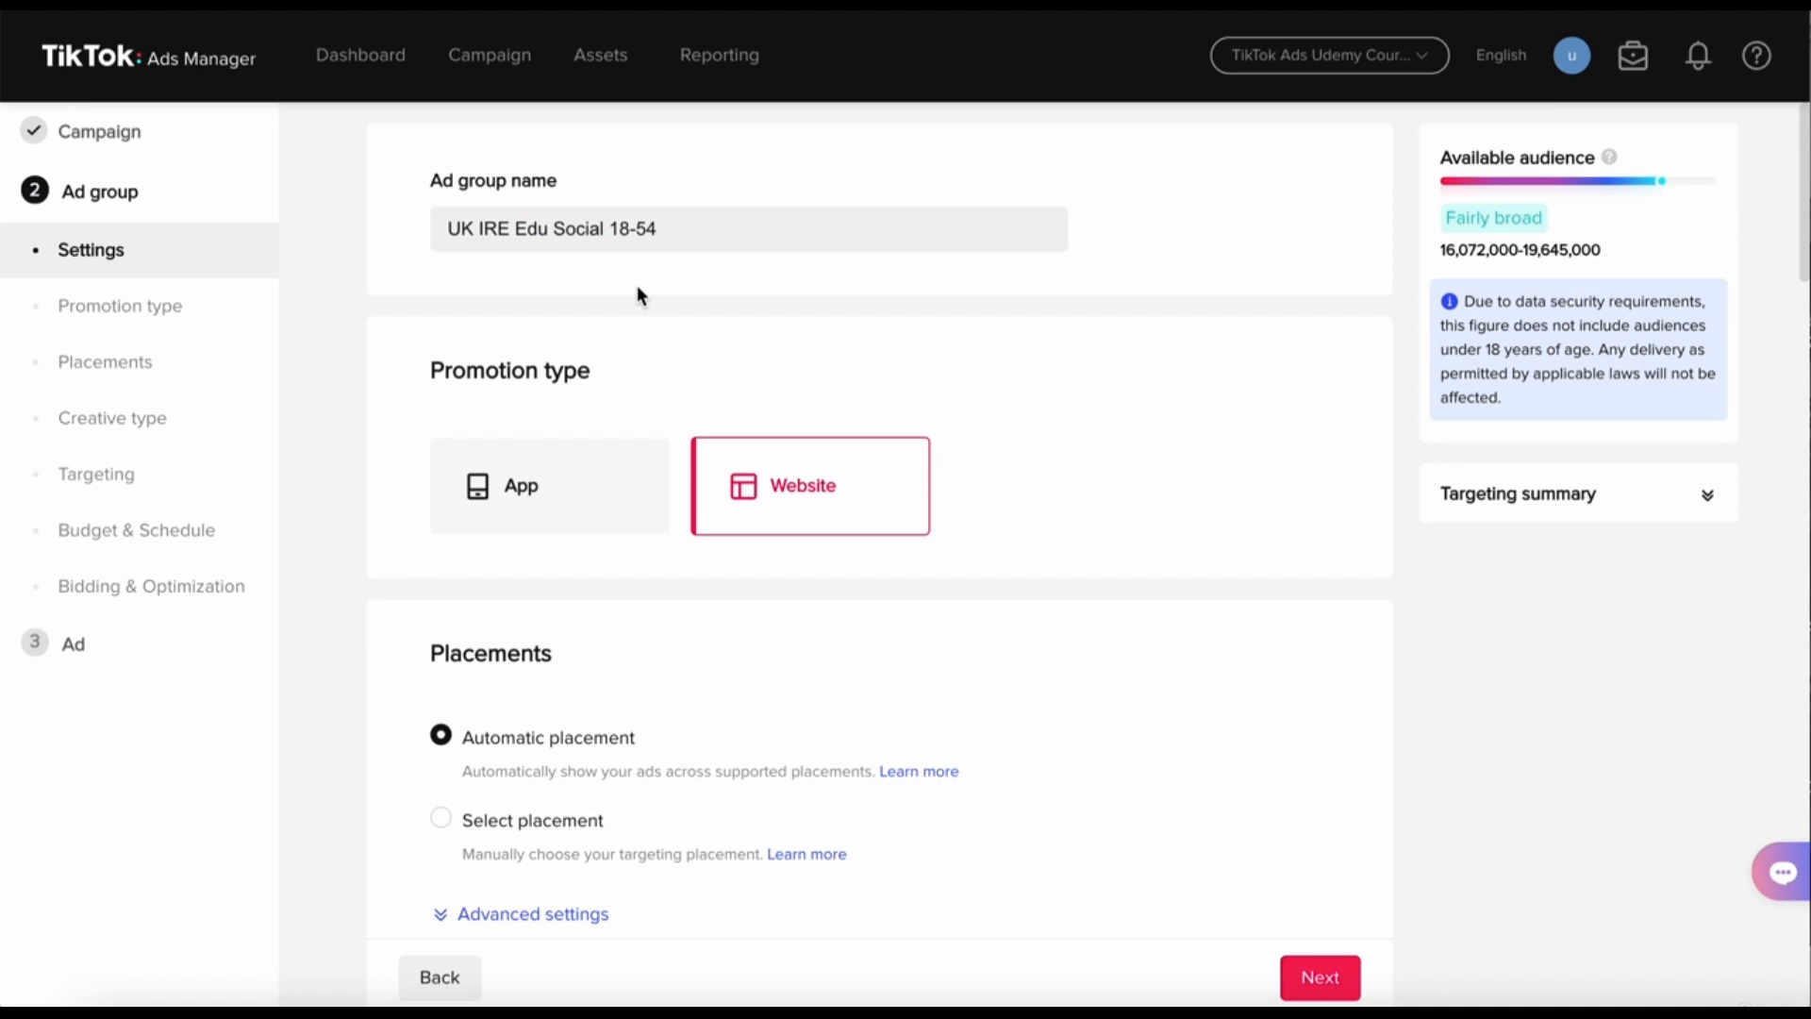
- Review the ad group's promotion type, placement and creative type options
{"action": "scroll", "coordinate": [781, 514], "scroll_direction": "down", "scroll_amount": 1}
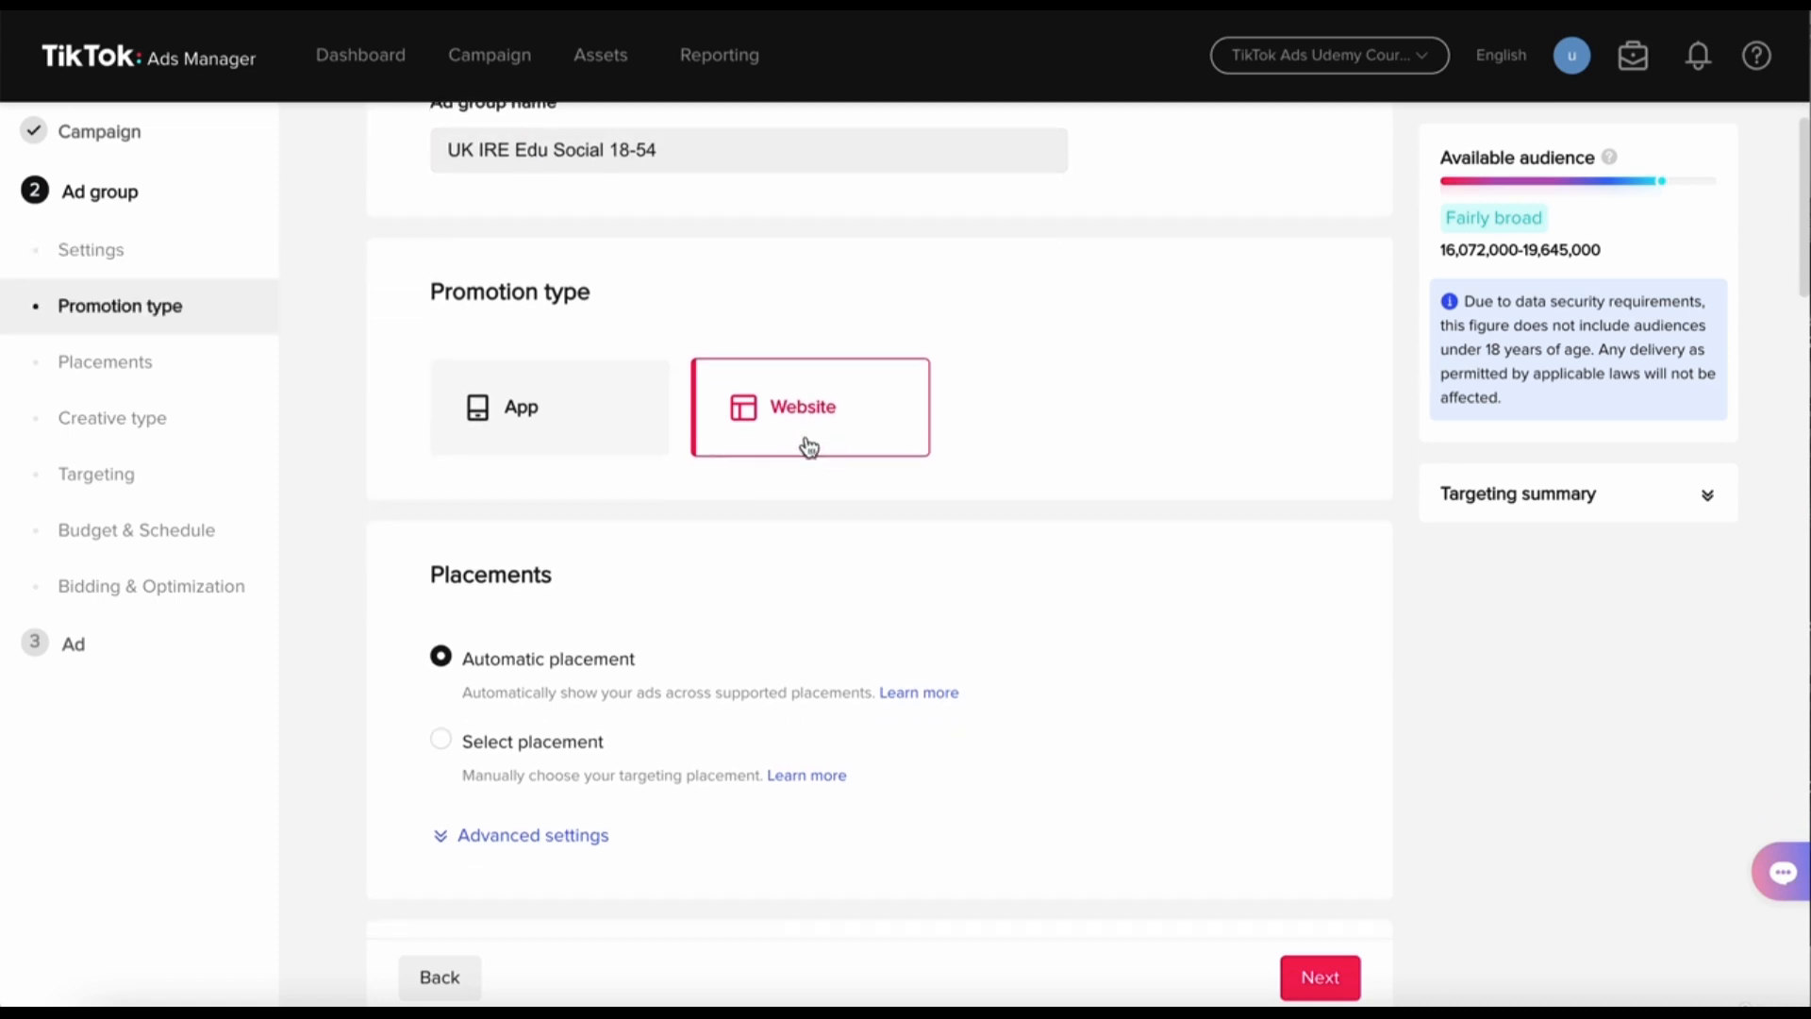
{"action": "scroll", "coordinate": [806, 434], "scroll_direction": "down", "scroll_amount": 1}
{"action": "scroll", "coordinate": [801, 406], "scroll_direction": "down", "scroll_amount": 1}
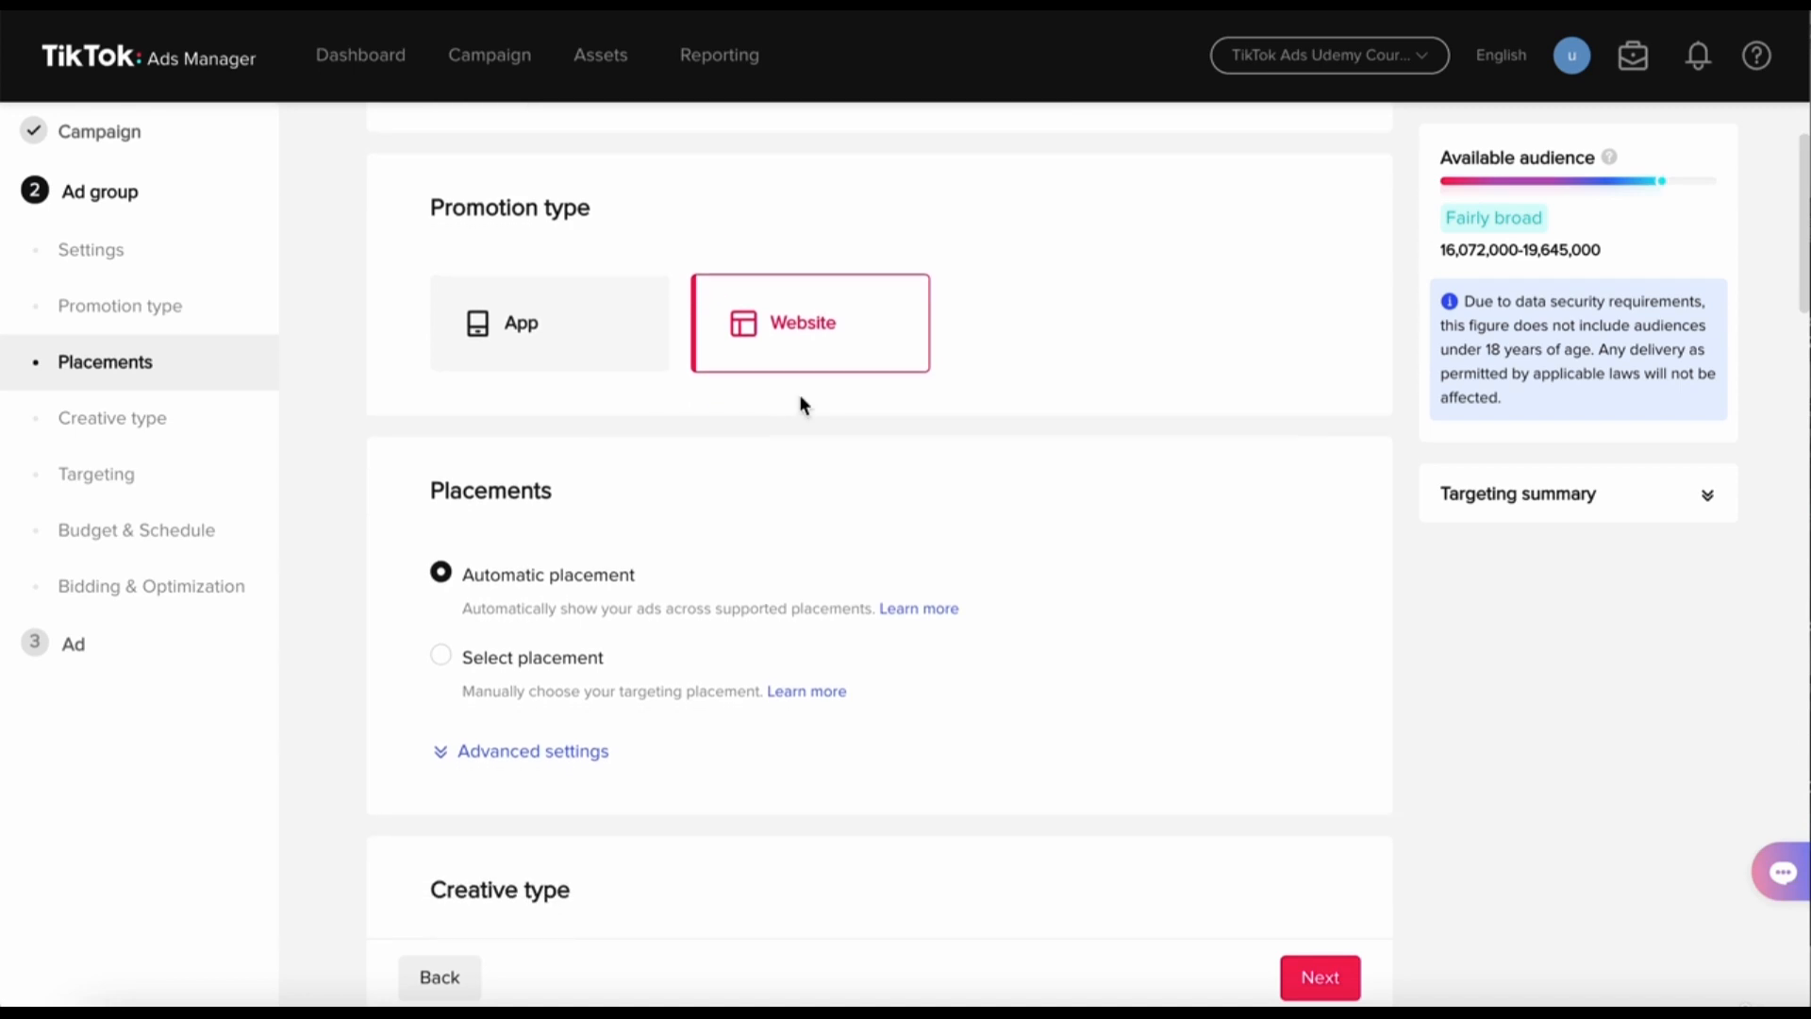
{"action": "scroll", "coordinate": [801, 404], "scroll_direction": "down", "scroll_amount": 1}
{"action": "scroll", "coordinate": [743, 409], "scroll_direction": "down", "scroll_amount": 2}
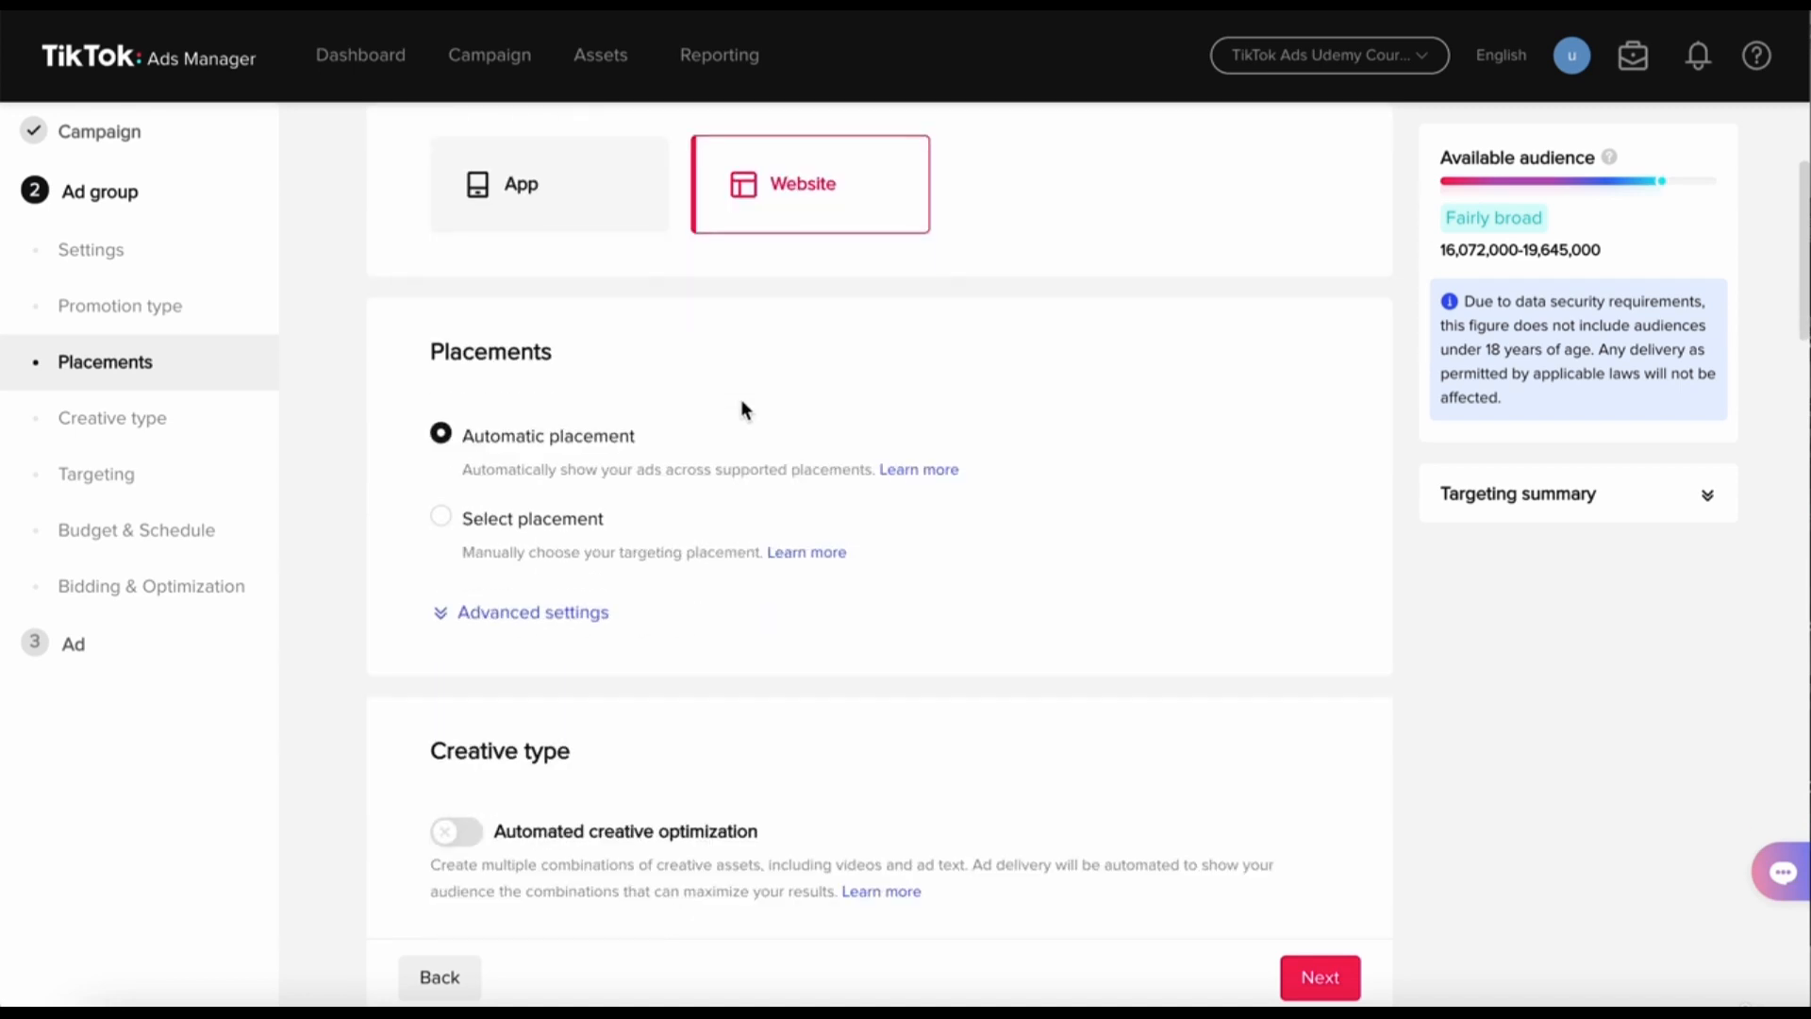
{"action": "scroll", "coordinate": [385, 442], "scroll_direction": "down", "scroll_amount": 1}
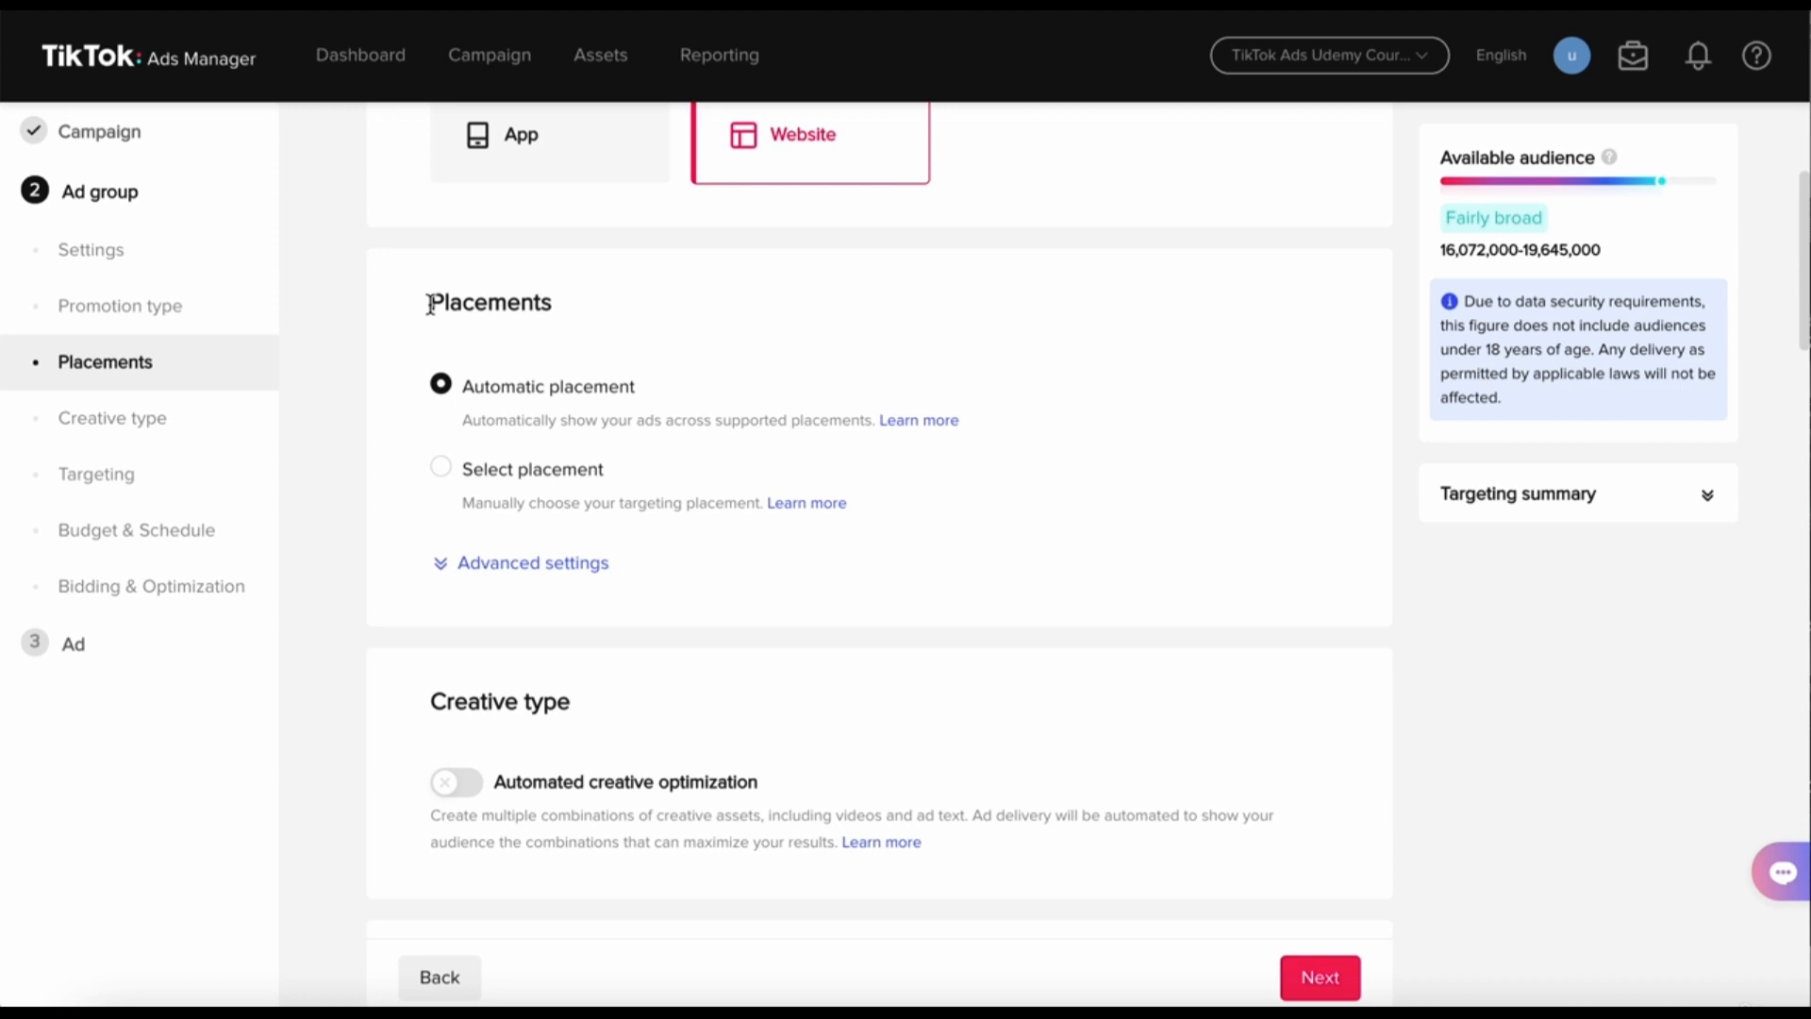
{"action": "left_click_drag", "start_coordinate": [431, 302], "coordinate": [544, 304]}
{"action": "left_click", "coordinate": [611, 303]}
{"action": "scroll", "coordinate": [604, 311], "scroll_direction": "down", "scroll_amount": 1}
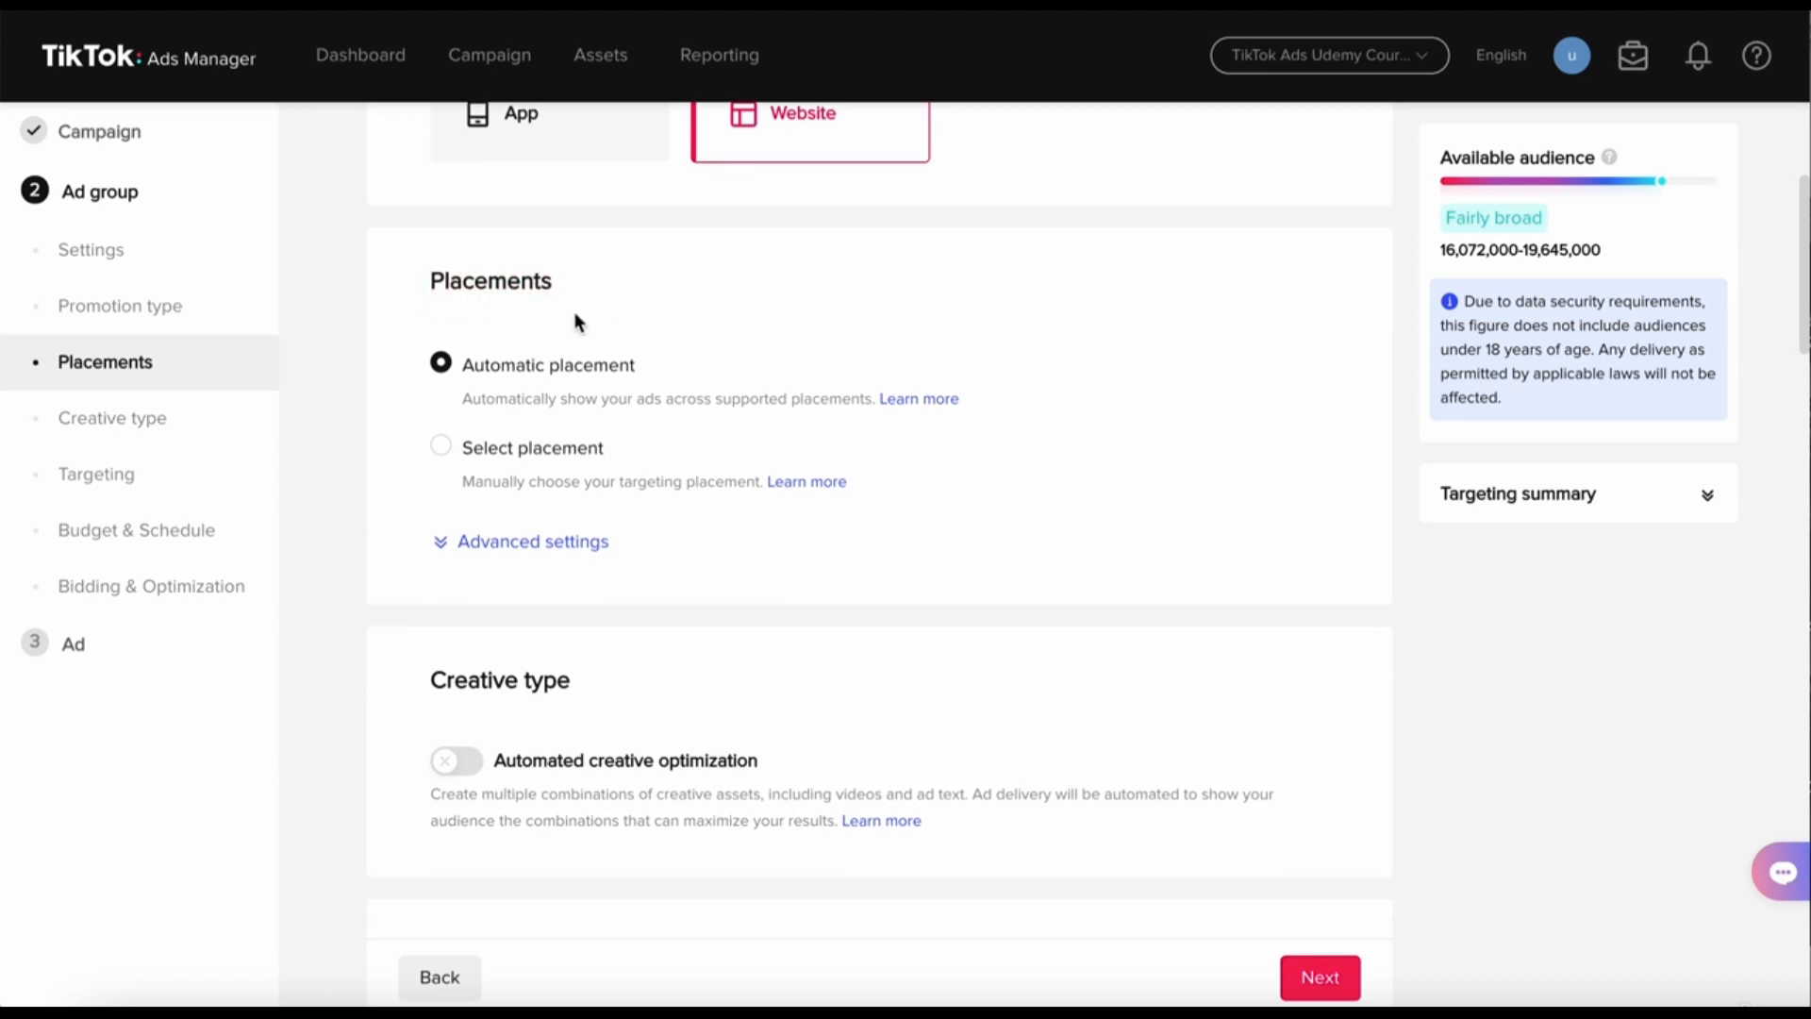
- Switch the ad group to manual placement selection and exclude News feed app series and Pangle, keeping only TikTok
{"action": "left_click", "coordinate": [441, 448]}
{"action": "scroll", "coordinate": [444, 456], "scroll_direction": "down", "scroll_amount": 1}
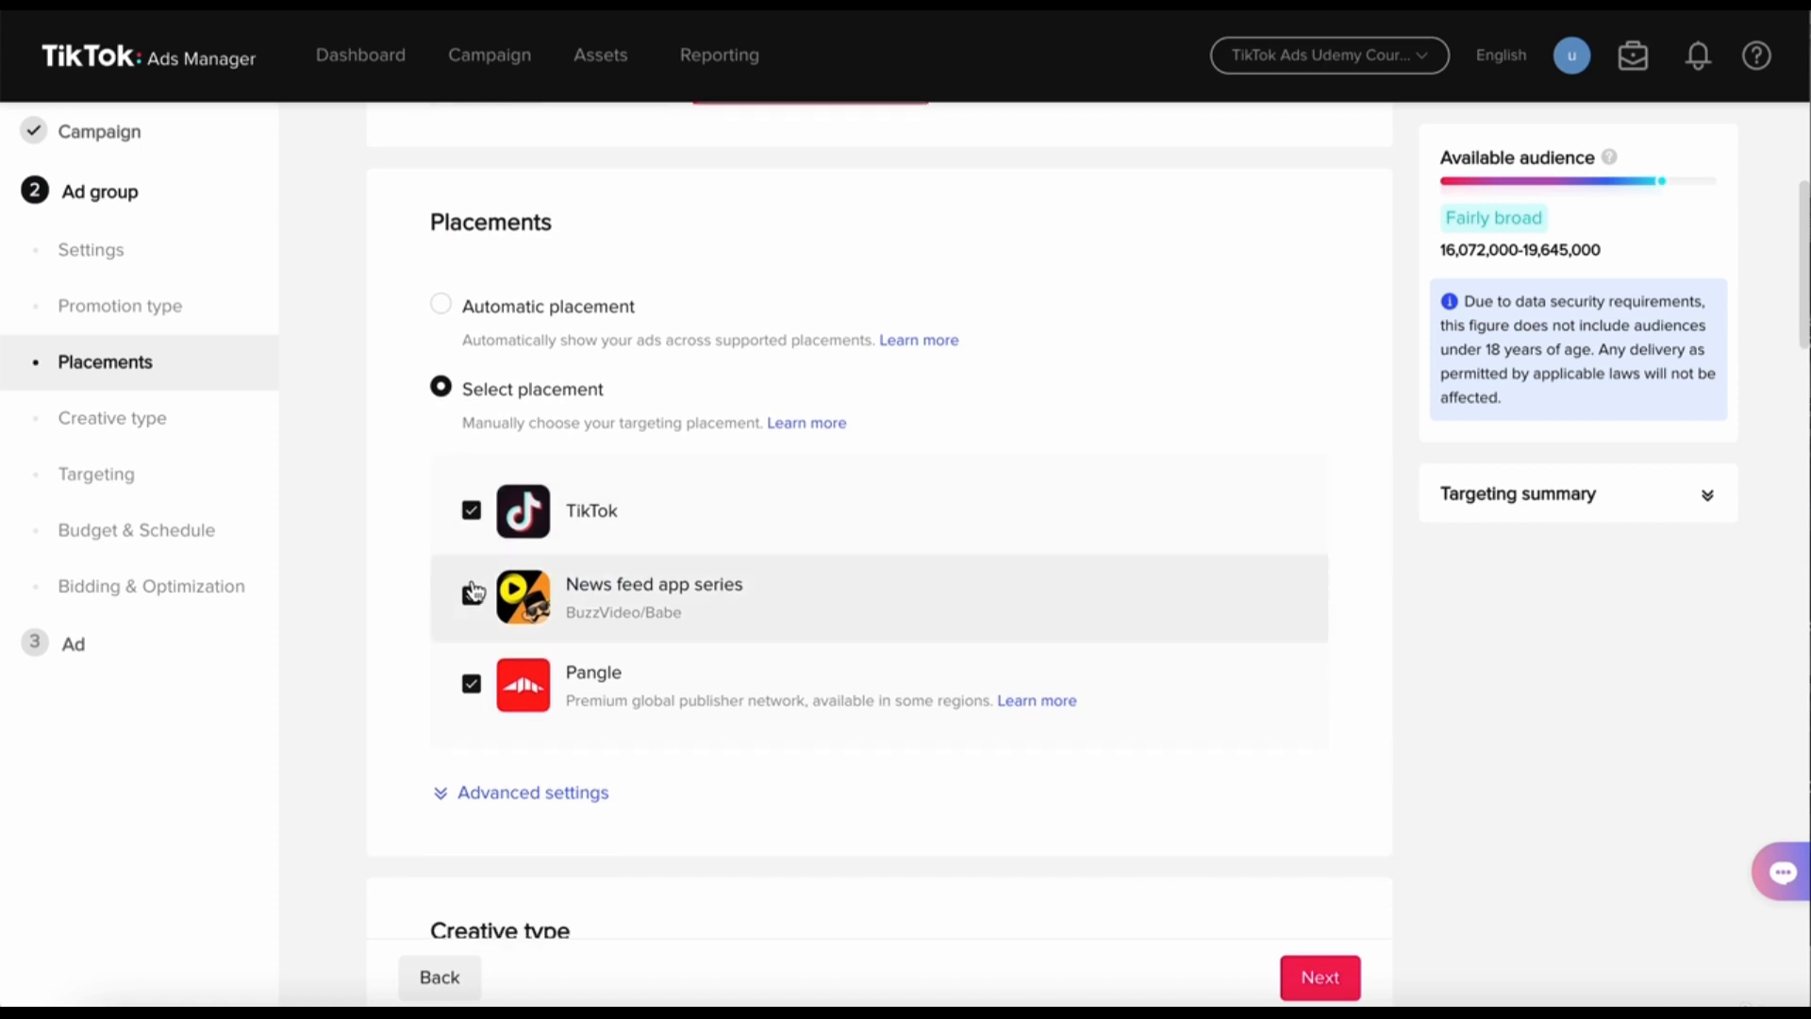
{"action": "left_click", "coordinate": [472, 594]}
{"action": "left_click", "coordinate": [472, 683]}
{"action": "scroll", "coordinate": [395, 674], "scroll_direction": "down", "scroll_amount": 1}
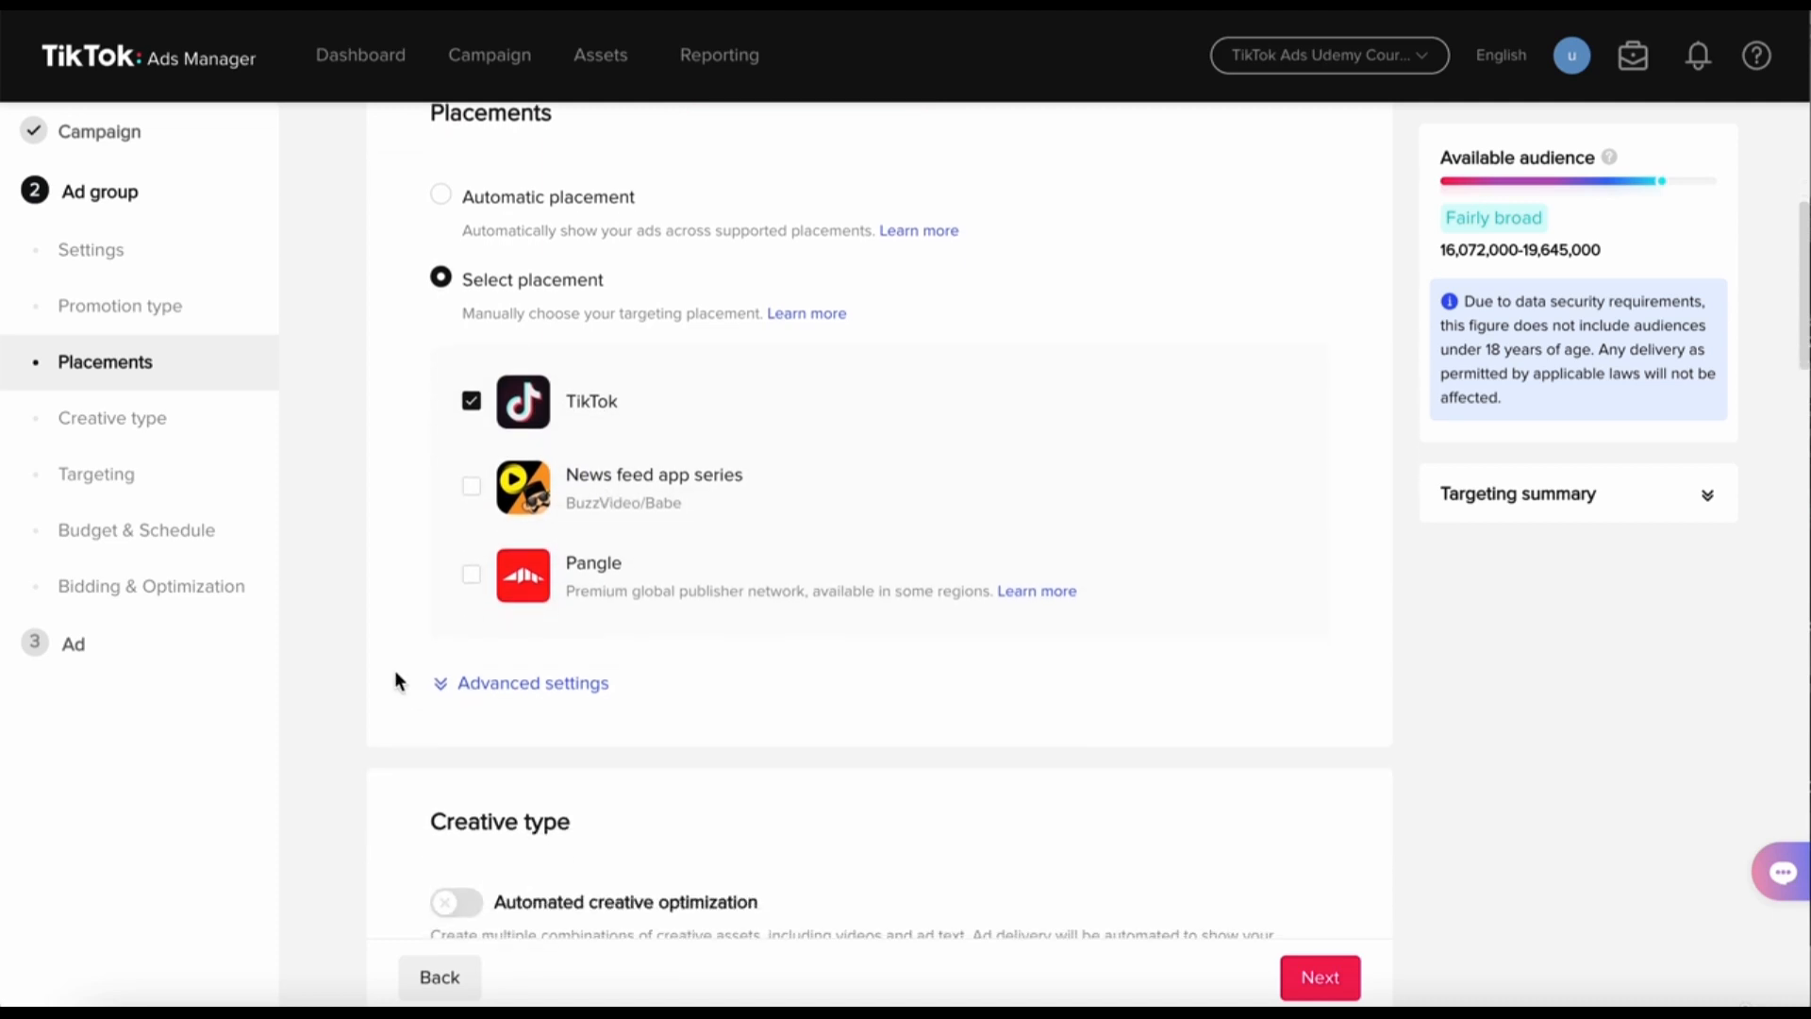
- Expand the advanced placement settings and review the user comment, video download and video sharing options
{"action": "scroll", "coordinate": [404, 660], "scroll_direction": "down", "scroll_amount": 1}
{"action": "scroll", "coordinate": [403, 658], "scroll_direction": "down", "scroll_amount": 1}
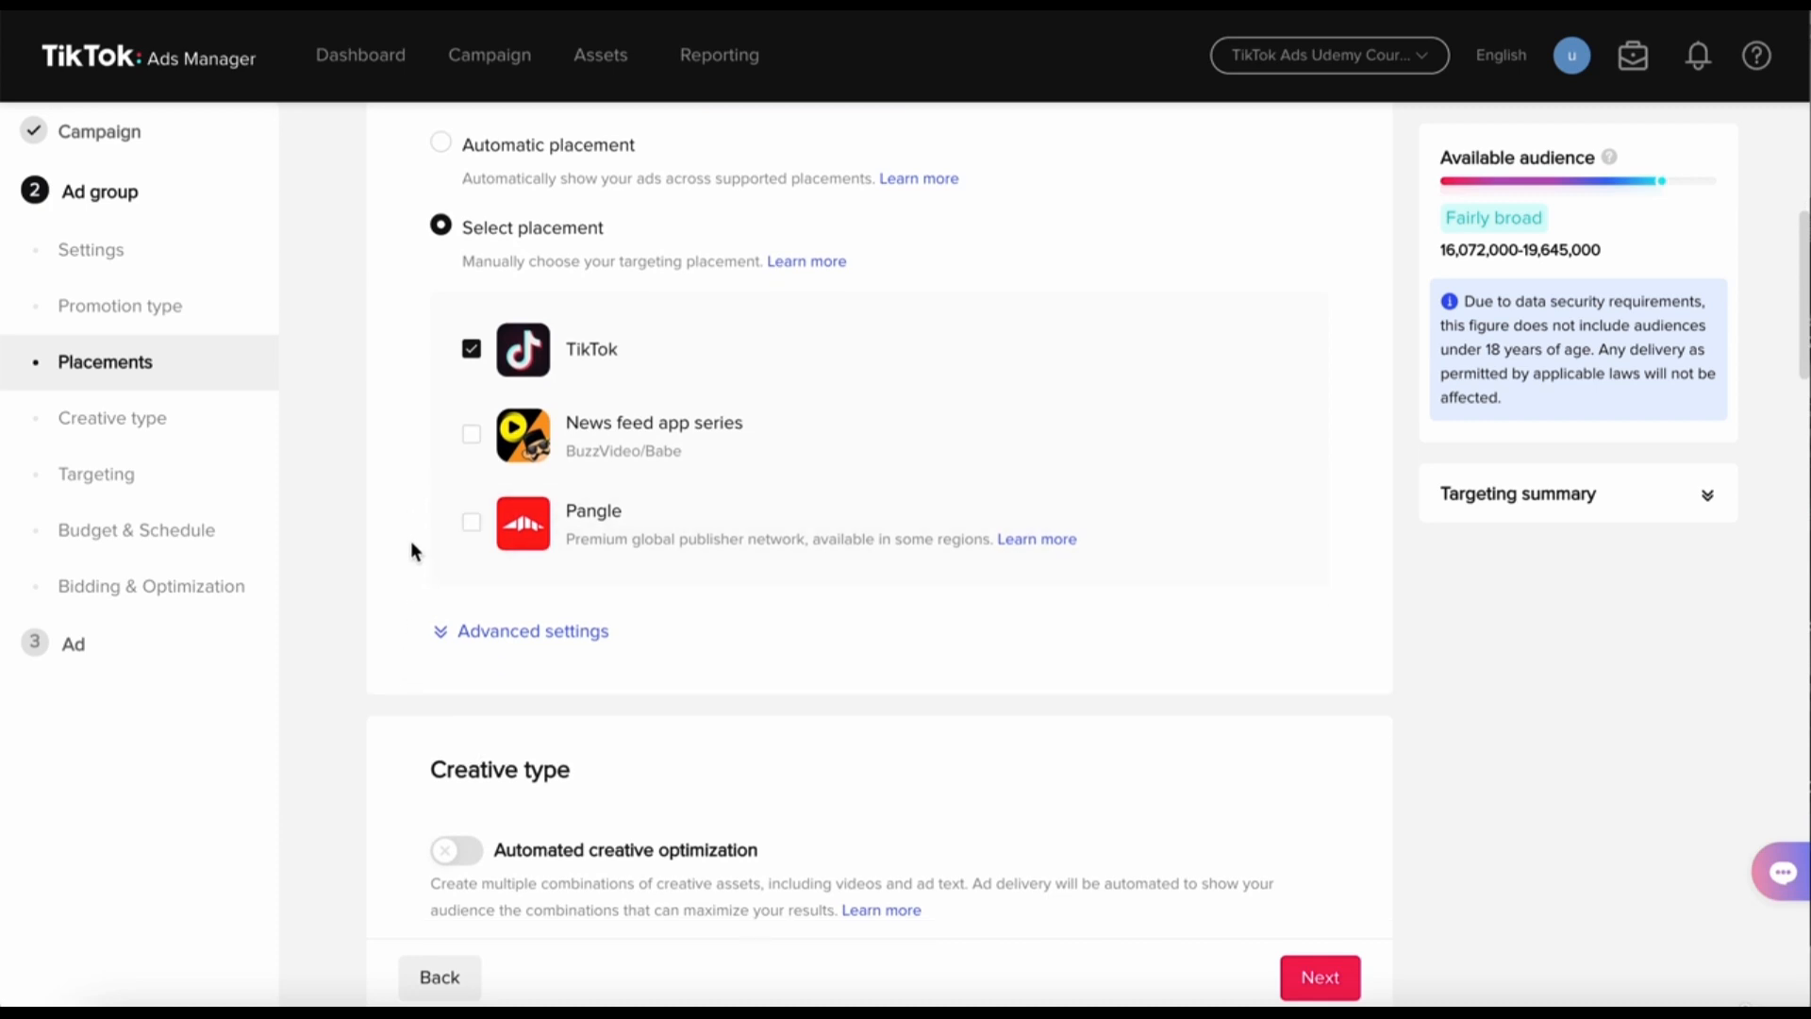
{"action": "scroll", "coordinate": [411, 553], "scroll_direction": "down", "scroll_amount": 1}
{"action": "left_click", "coordinate": [513, 579]}
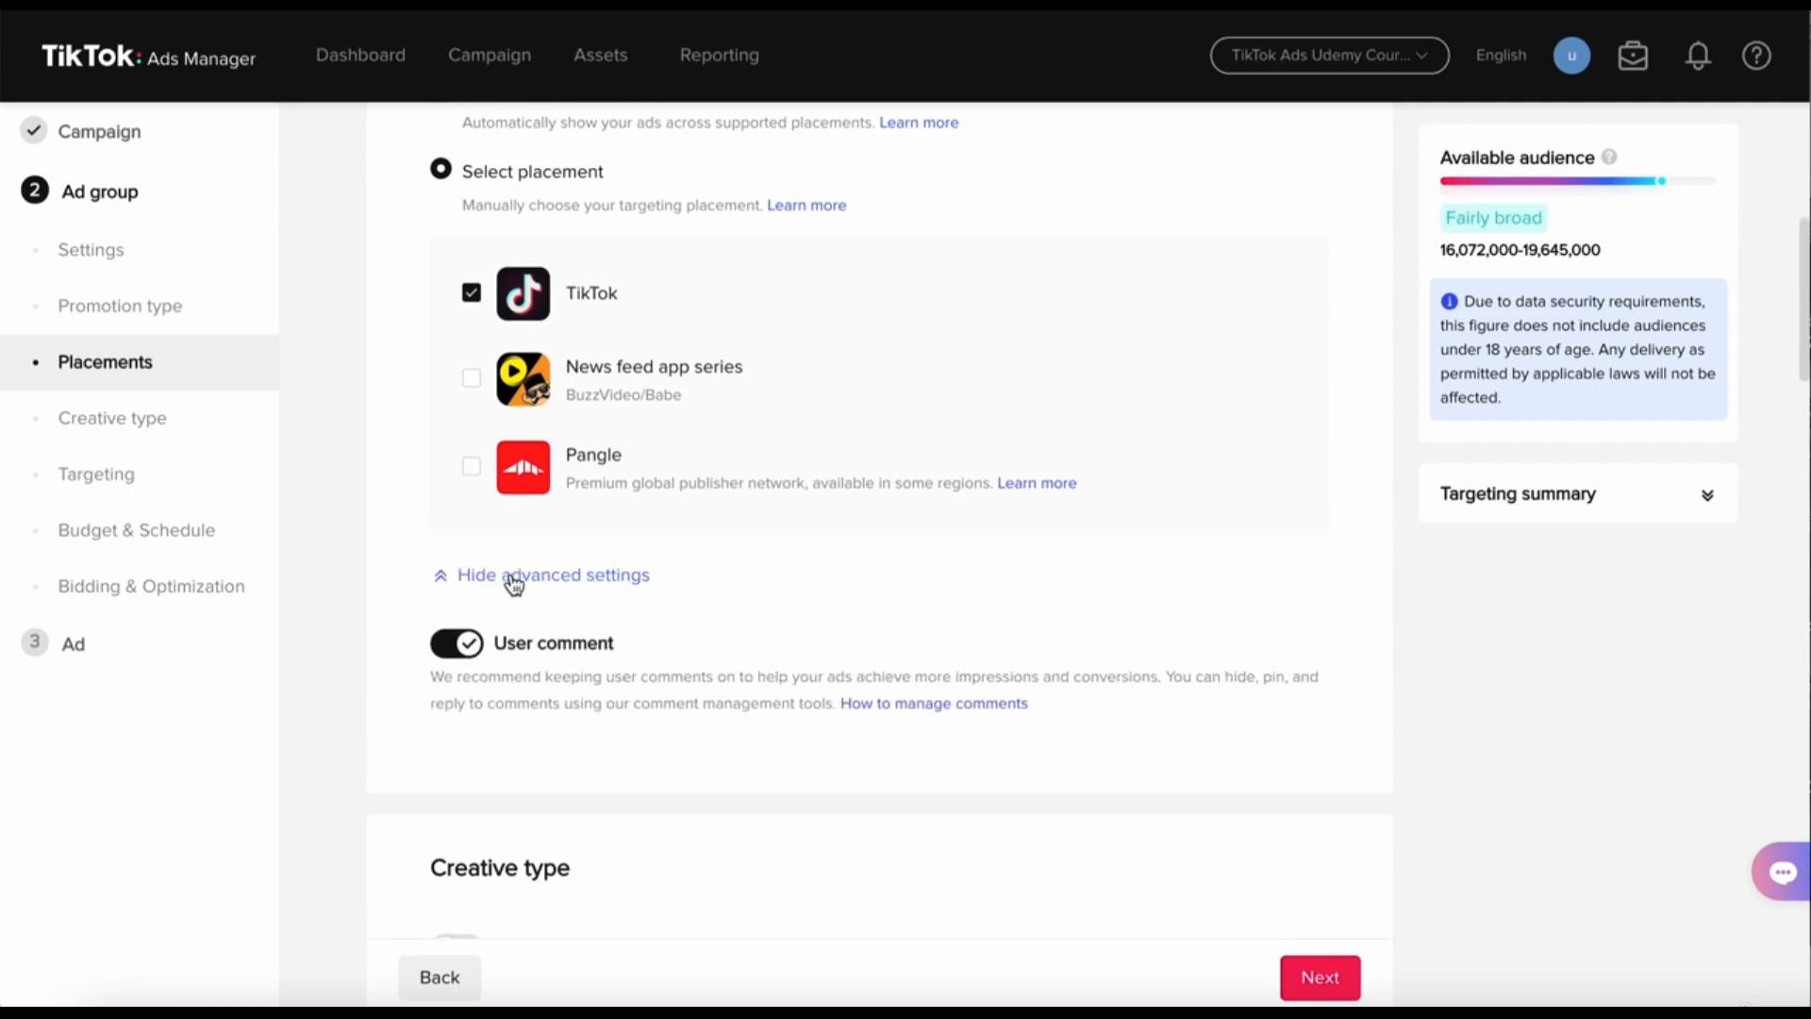
{"action": "scroll", "coordinate": [424, 642], "scroll_direction": "down", "scroll_amount": 1}
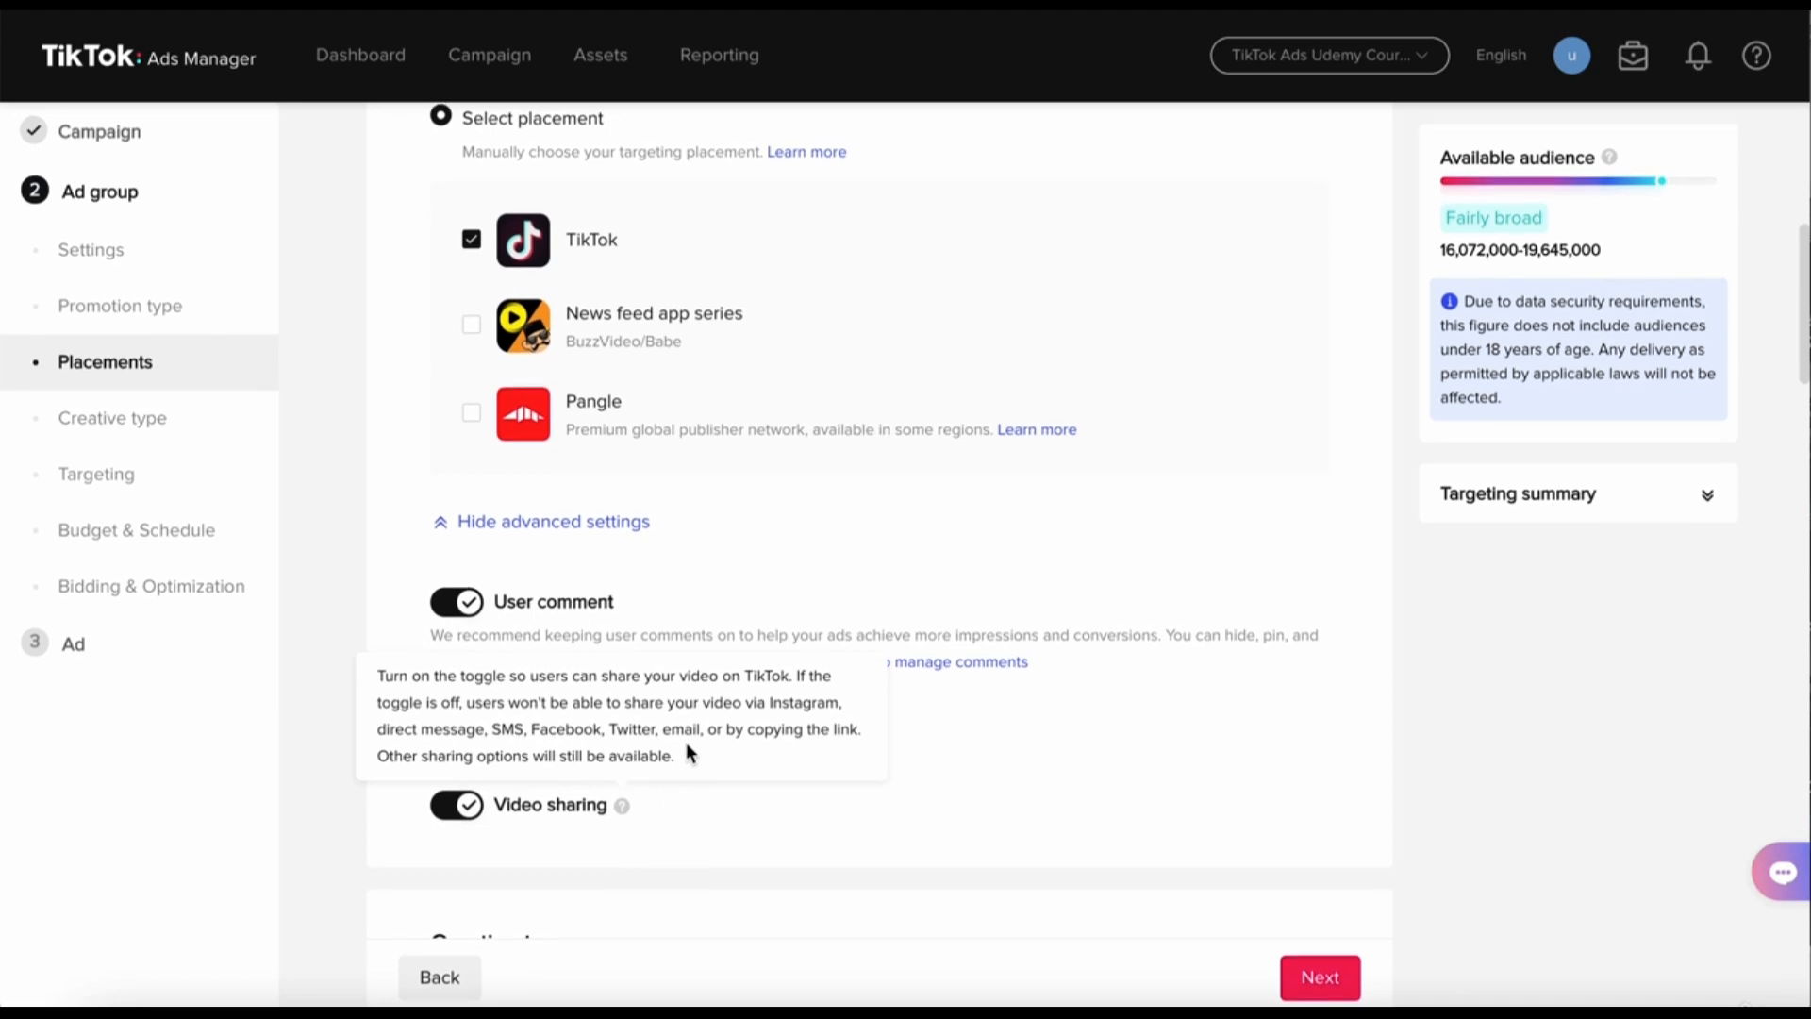
{"action": "scroll", "coordinate": [675, 732], "scroll_direction": "down", "scroll_amount": 1}
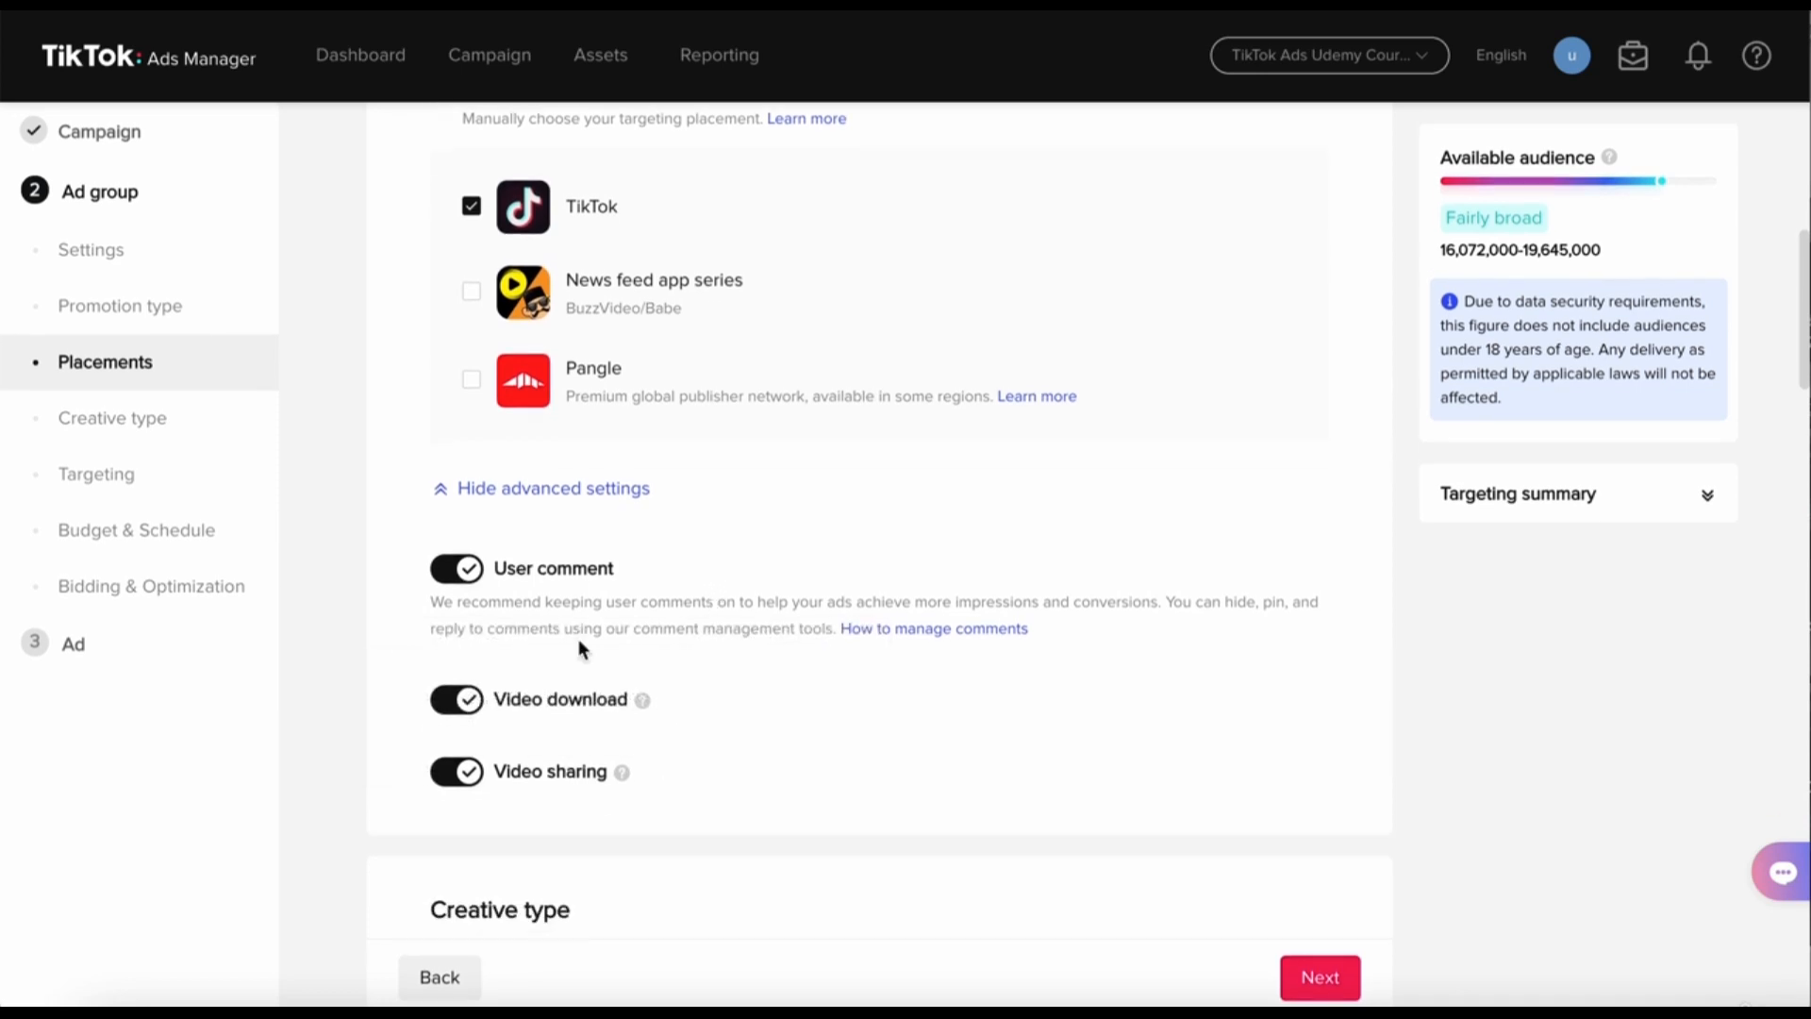
{"action": "mouse_move", "coordinate": [641, 699]}
{"action": "scroll", "coordinate": [374, 649], "scroll_direction": "down", "scroll_amount": 1}
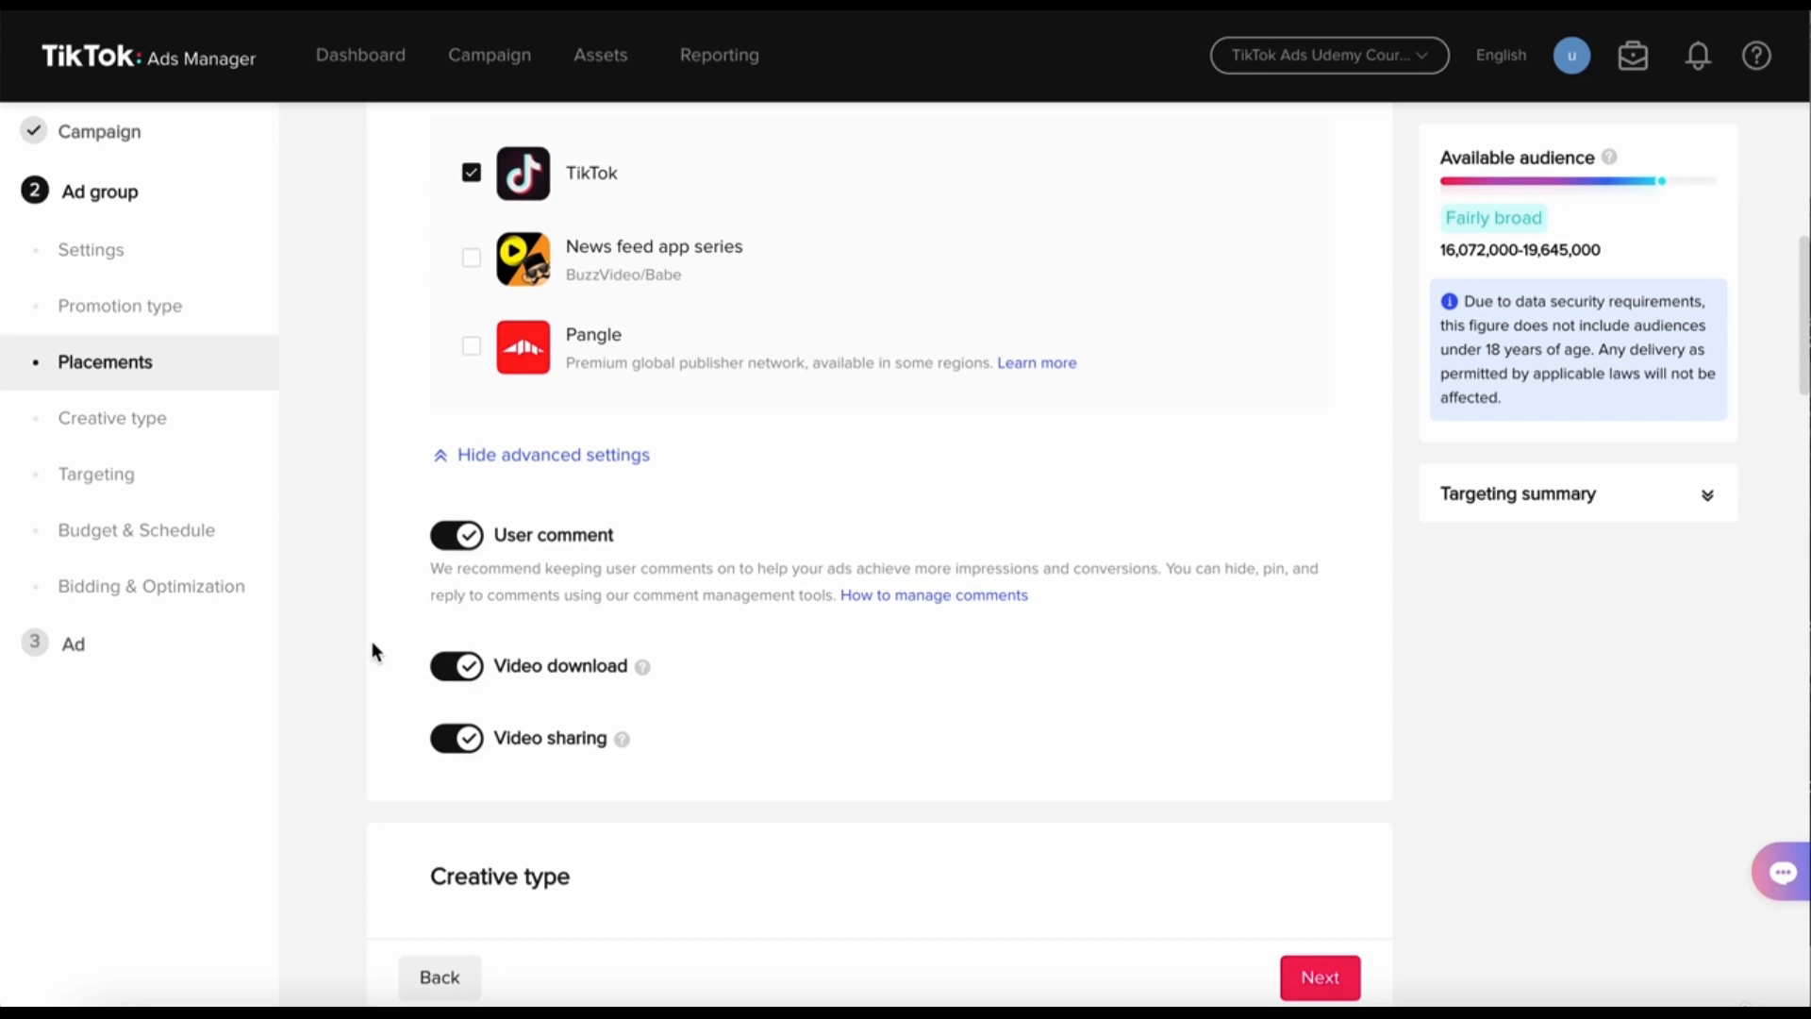
{"action": "scroll", "coordinate": [374, 649], "scroll_direction": "down", "scroll_amount": 2}
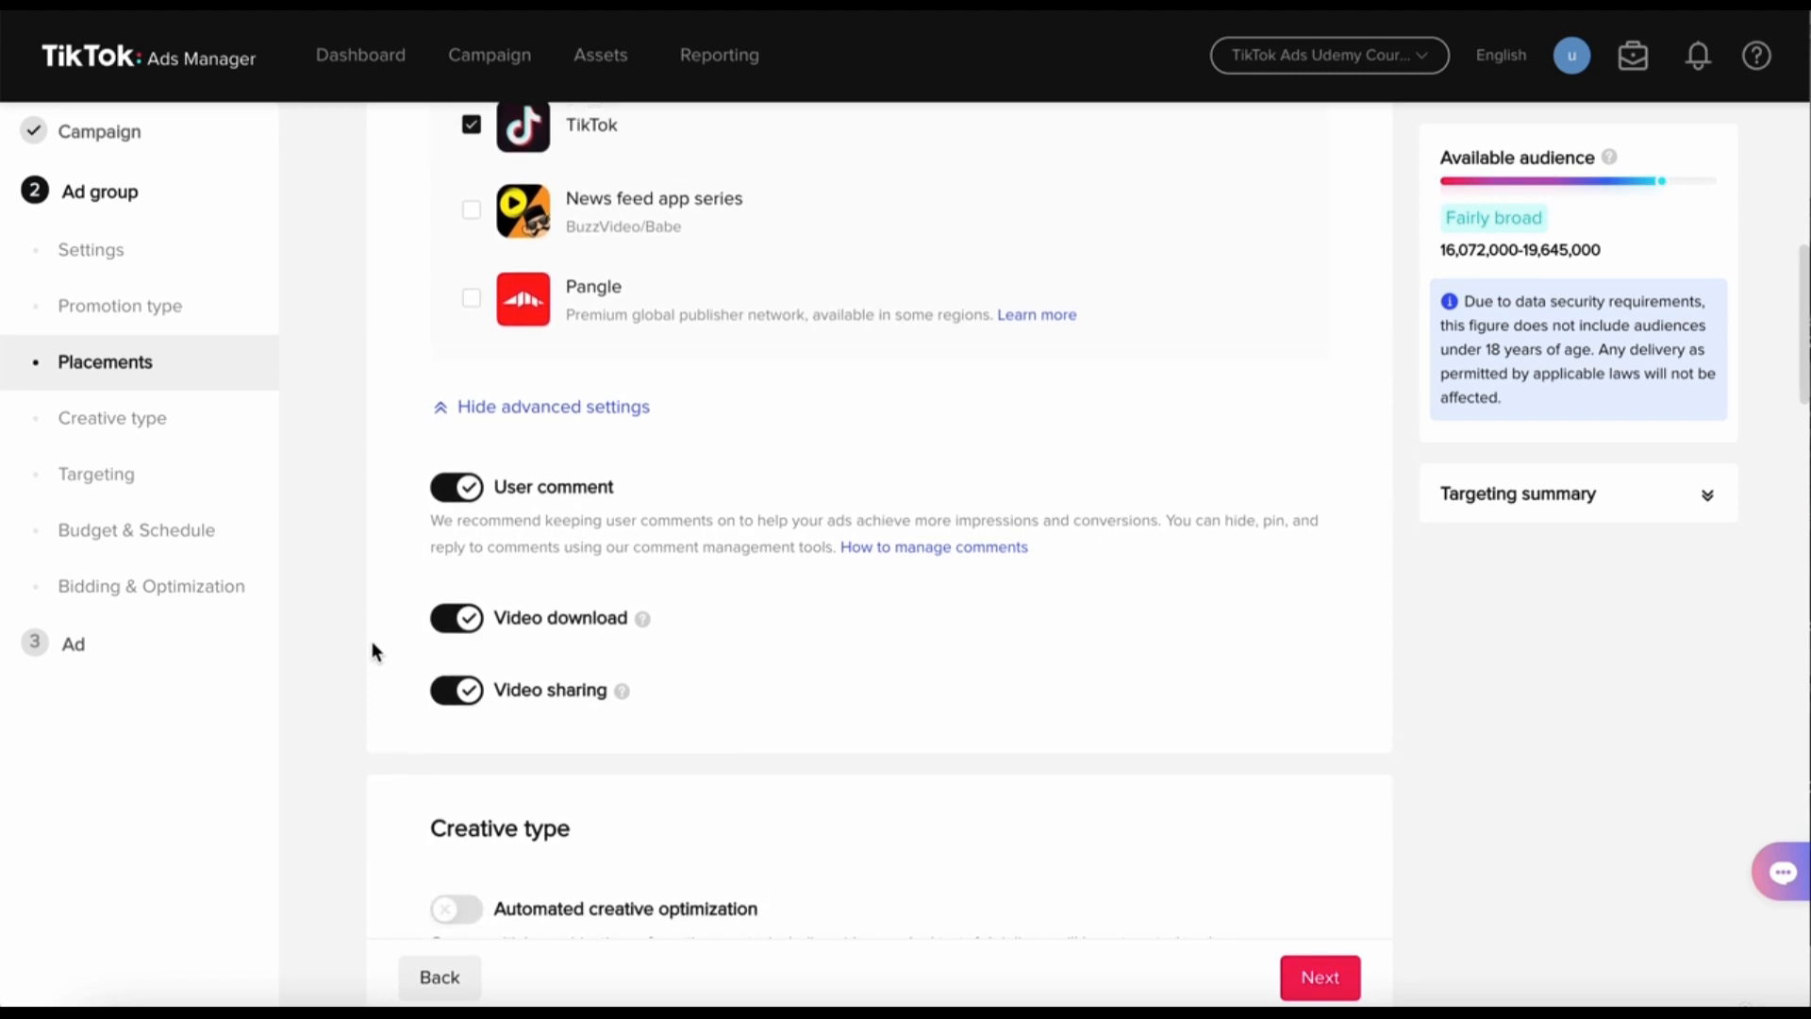
{"action": "scroll", "coordinate": [374, 649], "scroll_direction": "up", "scroll_amount": 1}
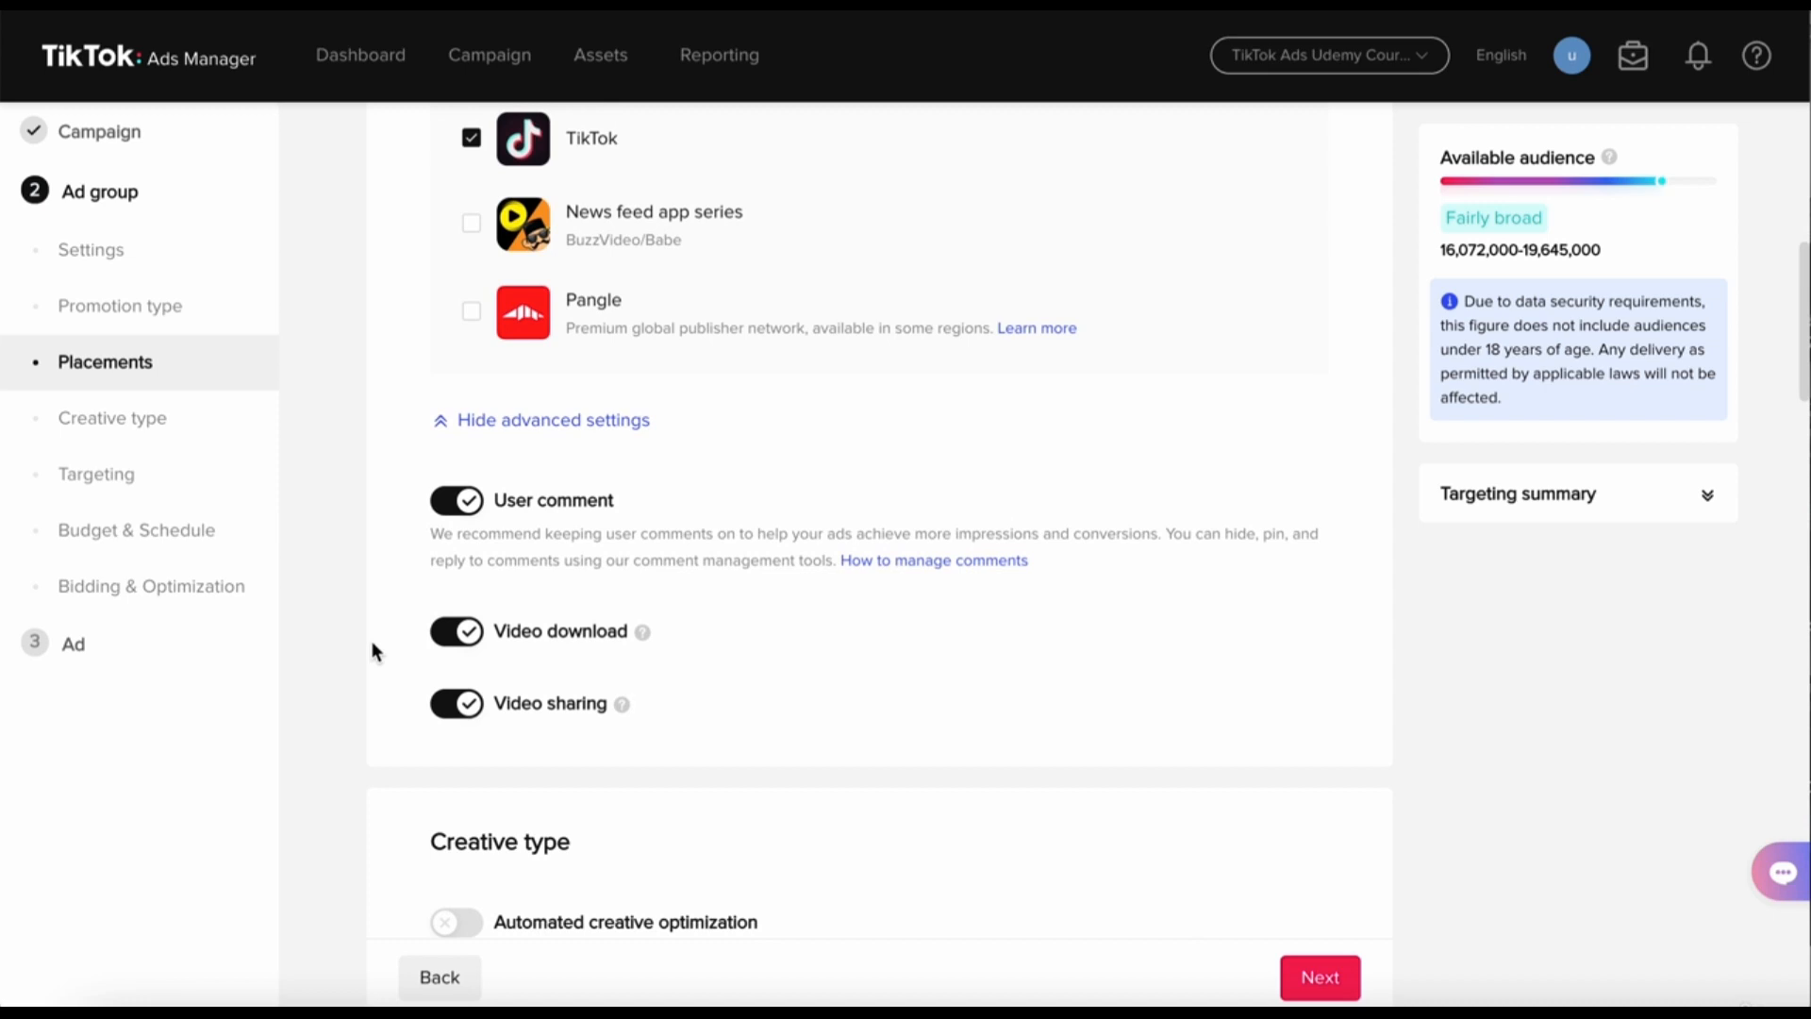
{"action": "scroll", "coordinate": [370, 641], "scroll_direction": "down", "scroll_amount": 3}
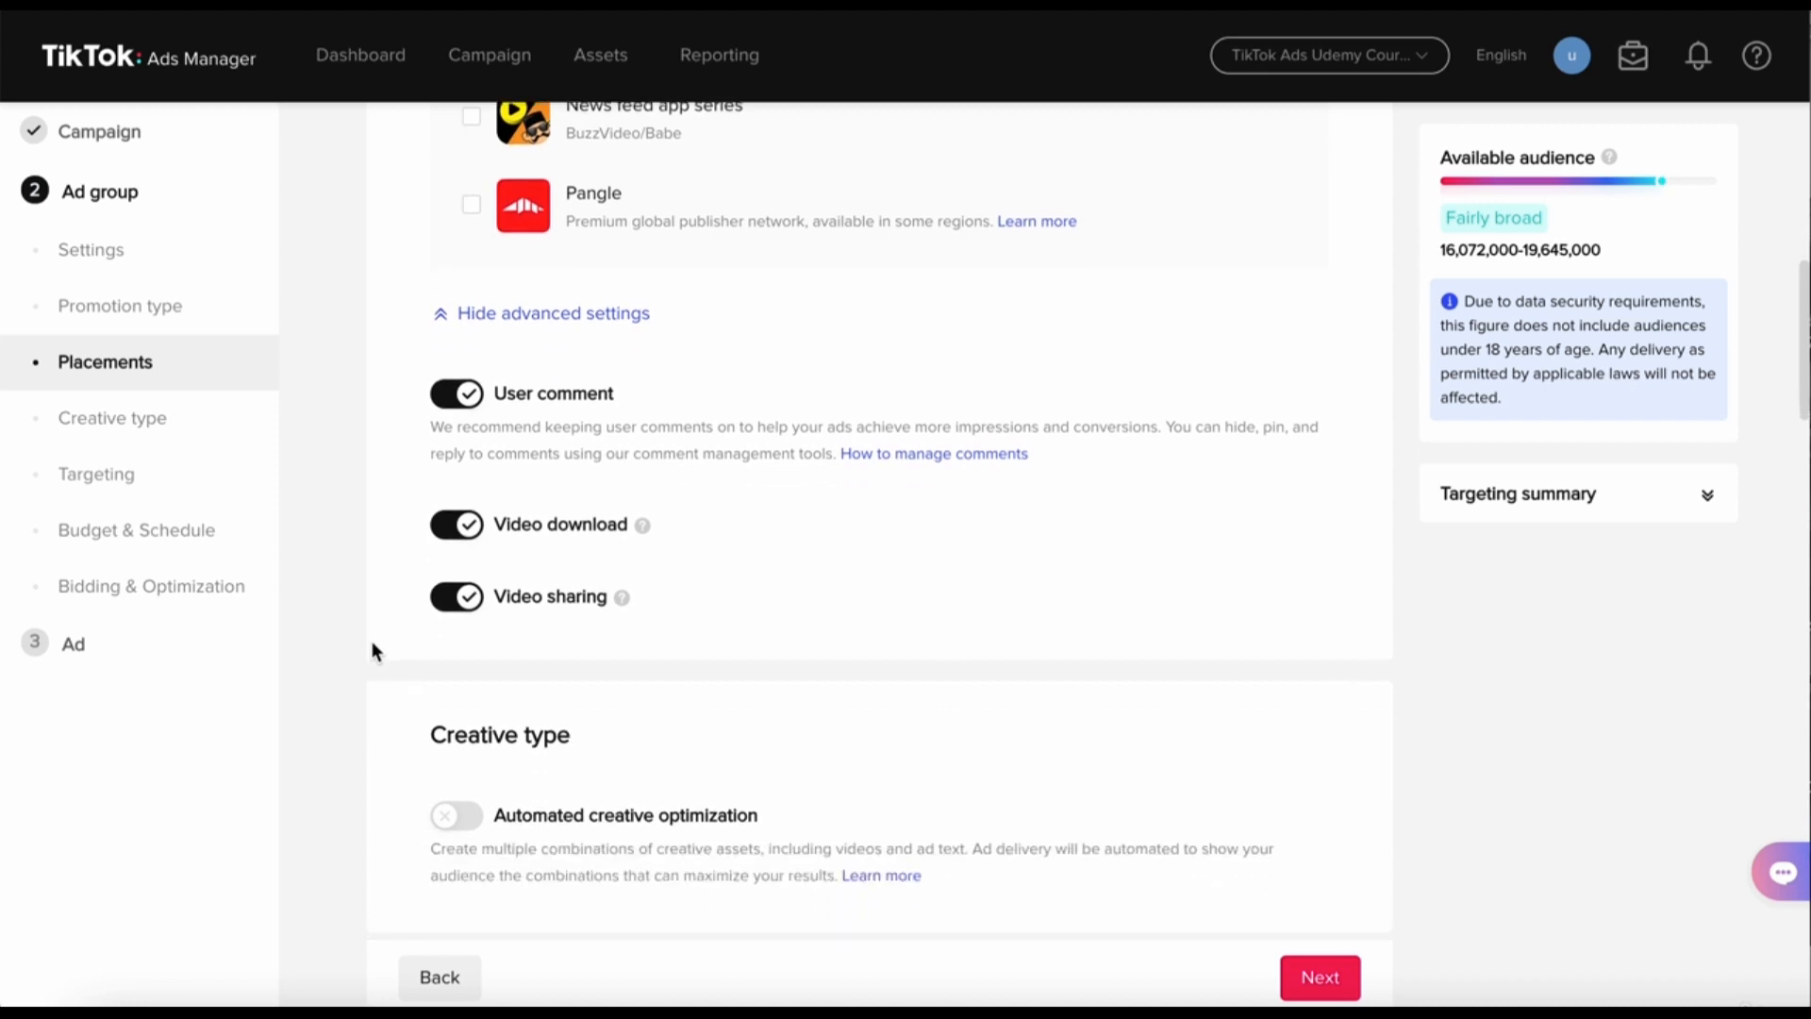
- Read the description of automated creative optimization under the ad group's creative type
{"action": "scroll", "coordinate": [371, 642], "scroll_direction": "down", "scroll_amount": 1}
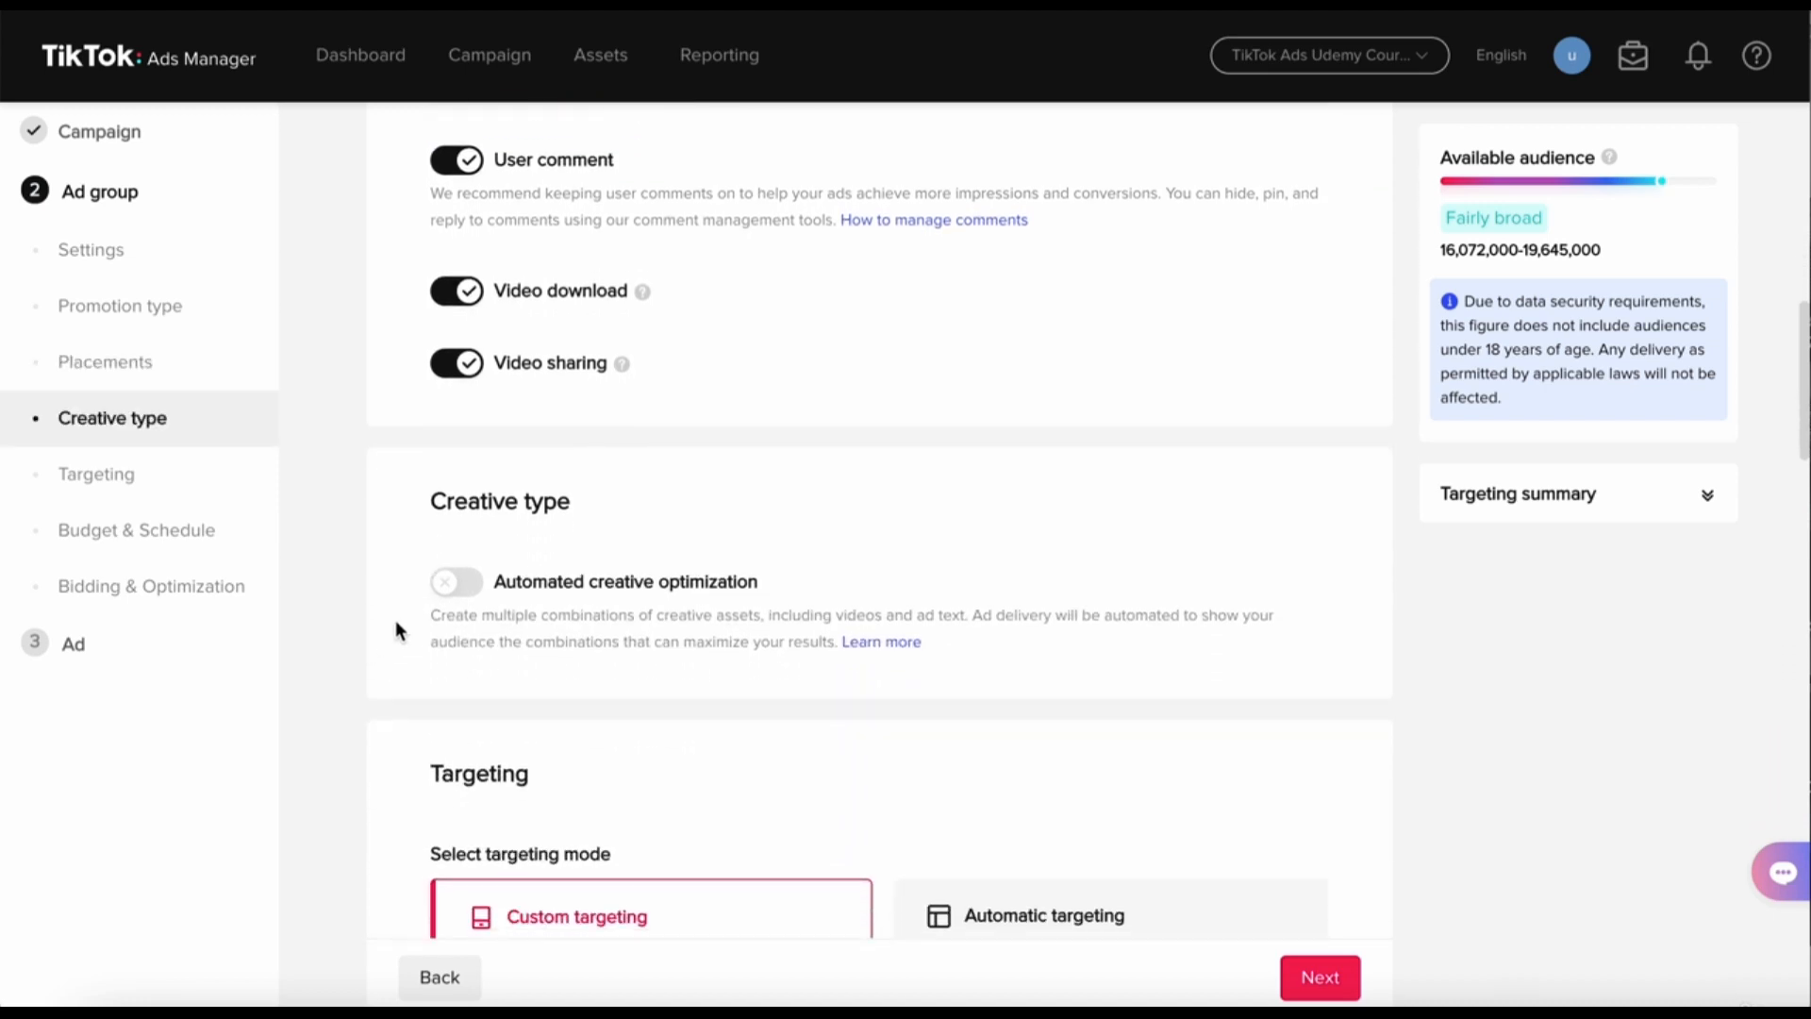
{"action": "scroll", "coordinate": [396, 626], "scroll_direction": "down", "scroll_amount": 1}
{"action": "left_click_drag", "start_coordinate": [579, 474], "coordinate": [417, 476]}
{"action": "left_click", "coordinate": [642, 485]}
{"action": "scroll", "coordinate": [641, 483], "scroll_direction": "down", "scroll_amount": 1}
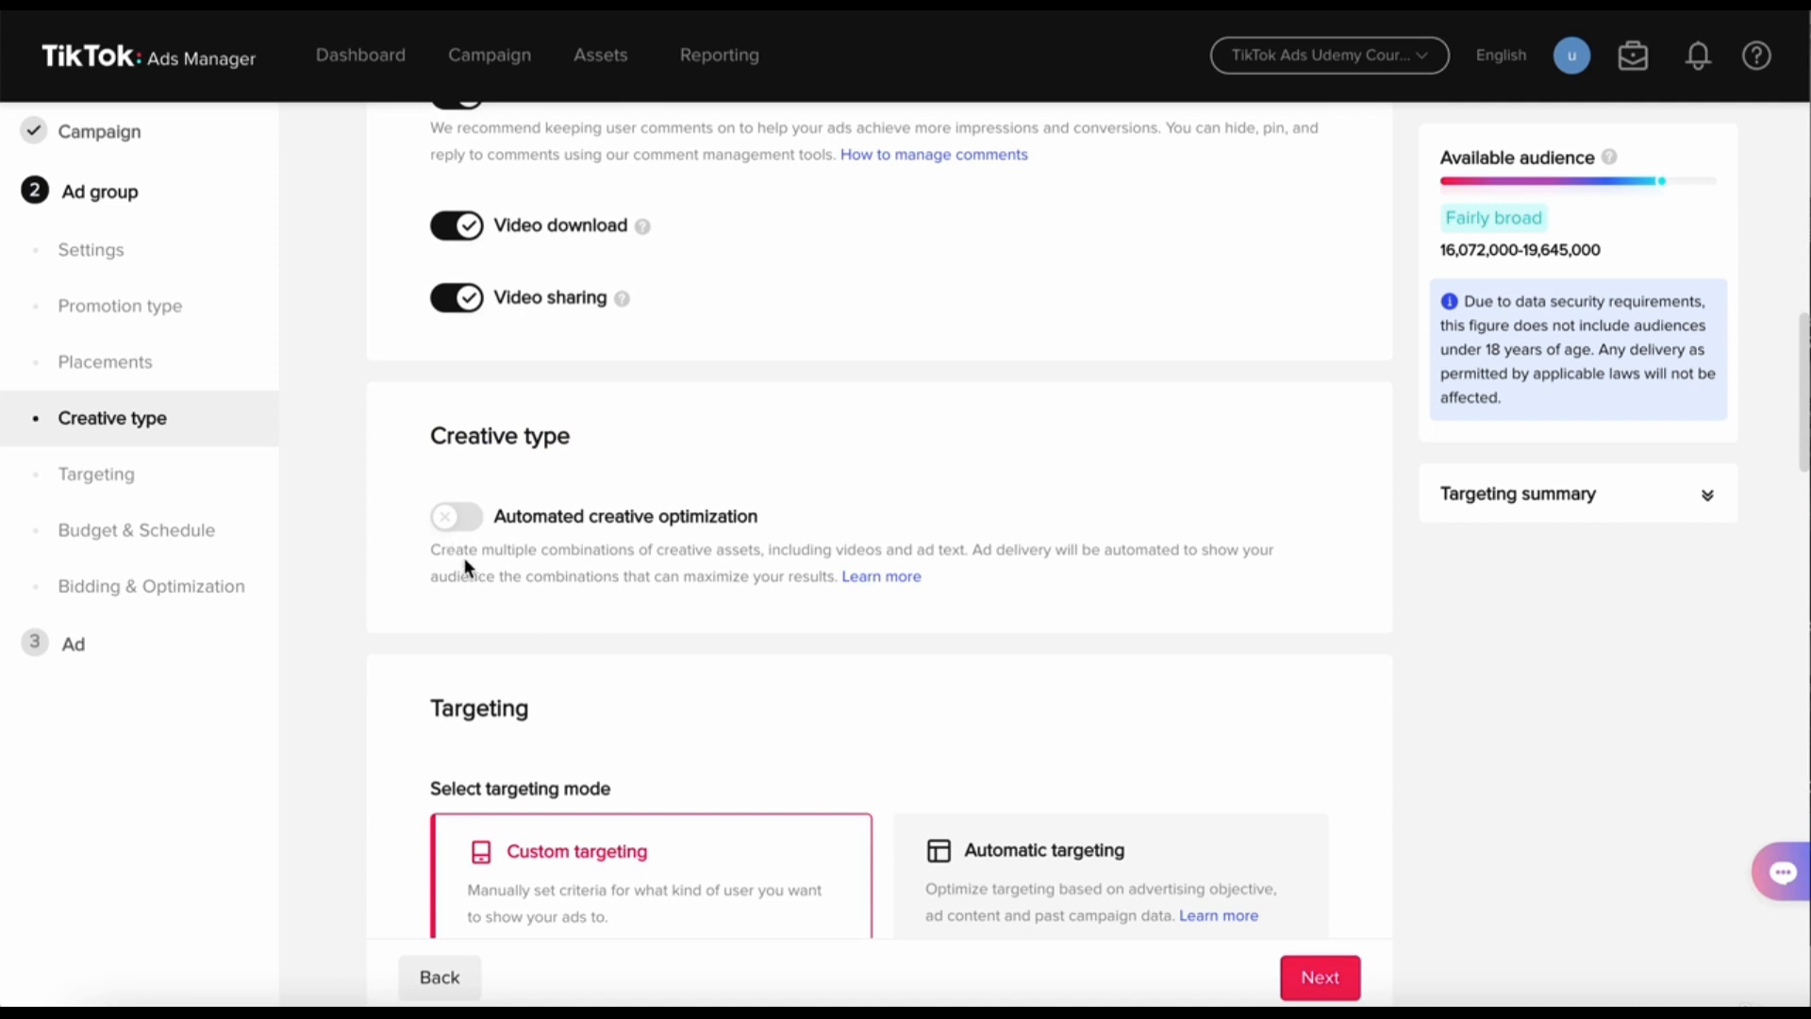
{"action": "left_click_drag", "start_coordinate": [443, 551], "coordinate": [841, 577]}
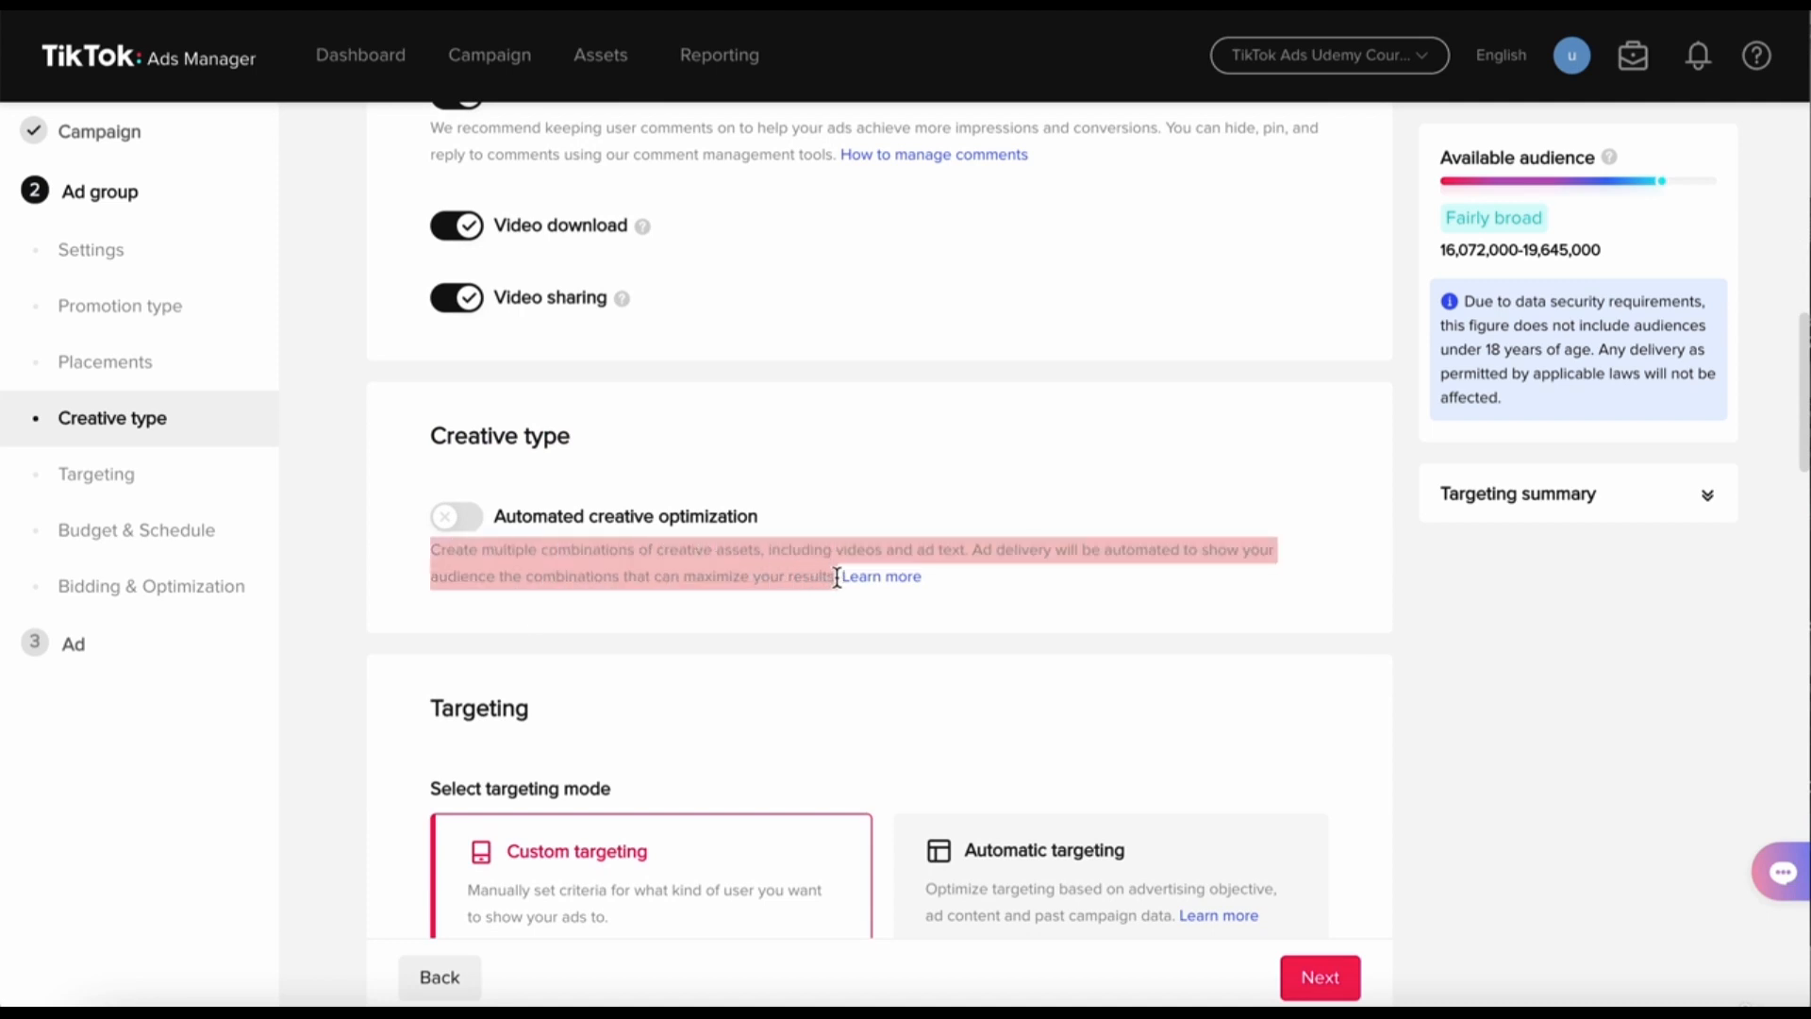
{"action": "left_click", "coordinate": [724, 594]}
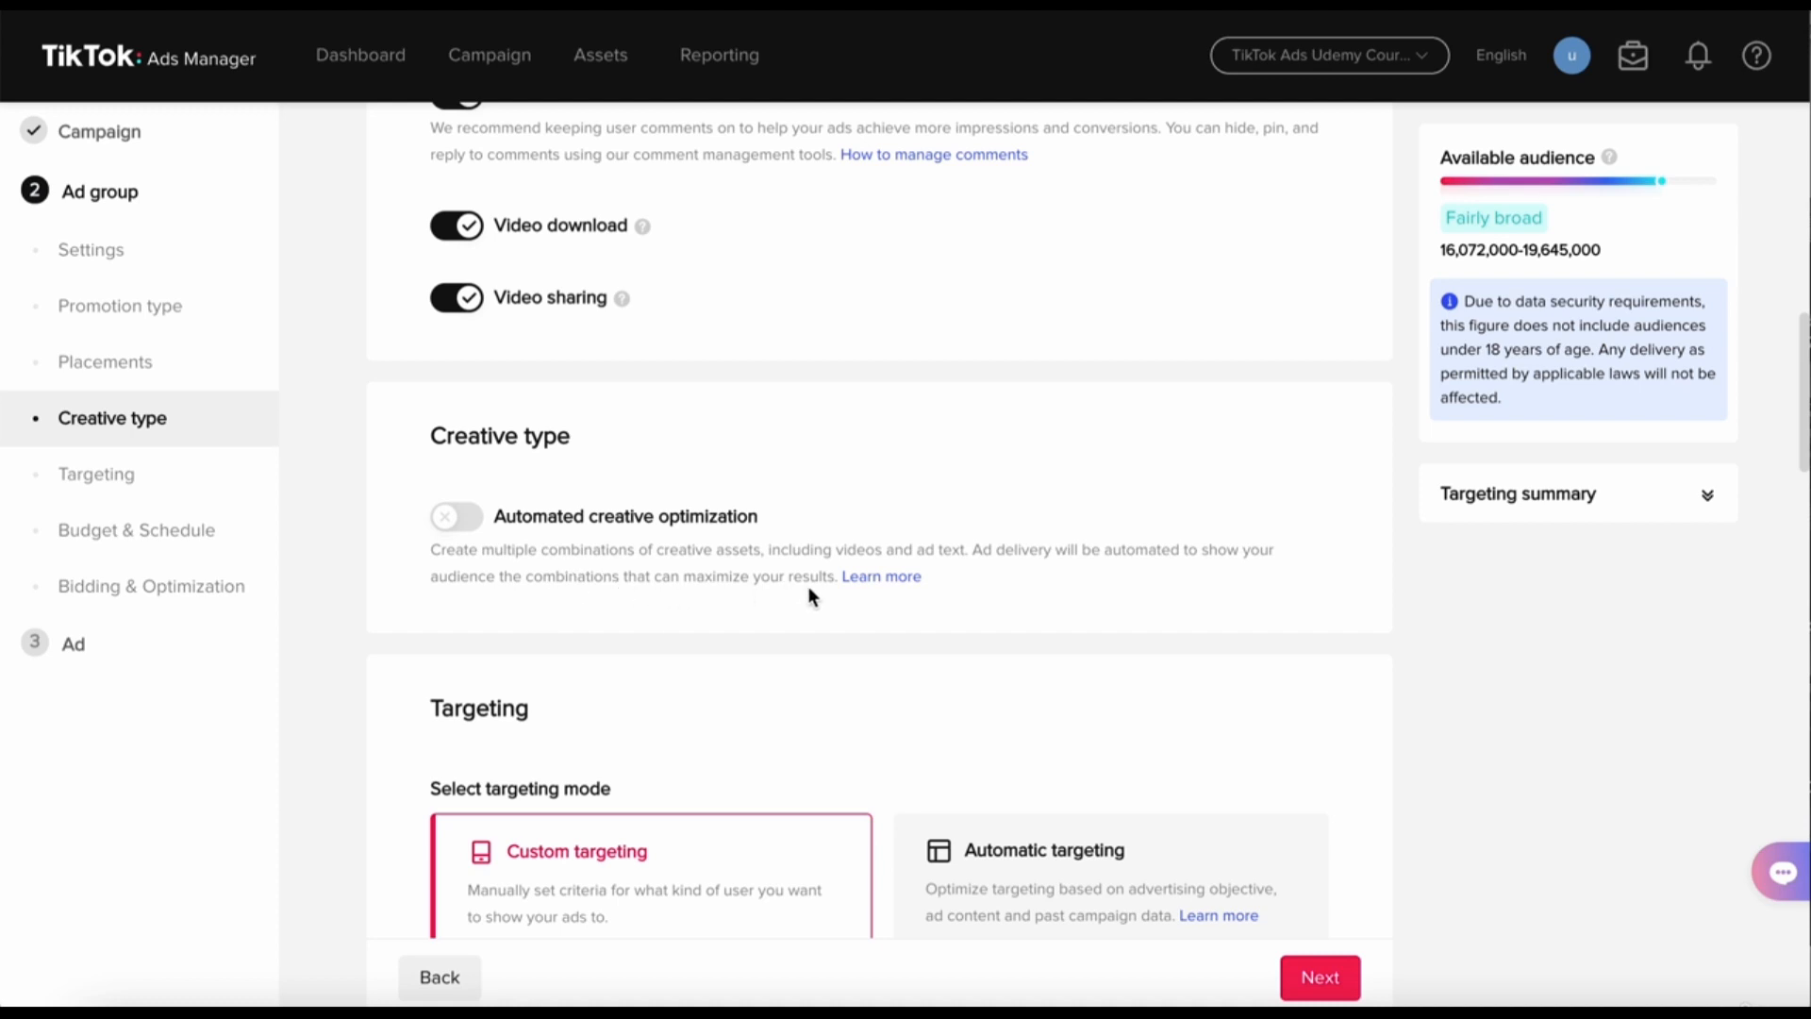
{"action": "scroll", "coordinate": [755, 577], "scroll_direction": "down", "scroll_amount": 1}
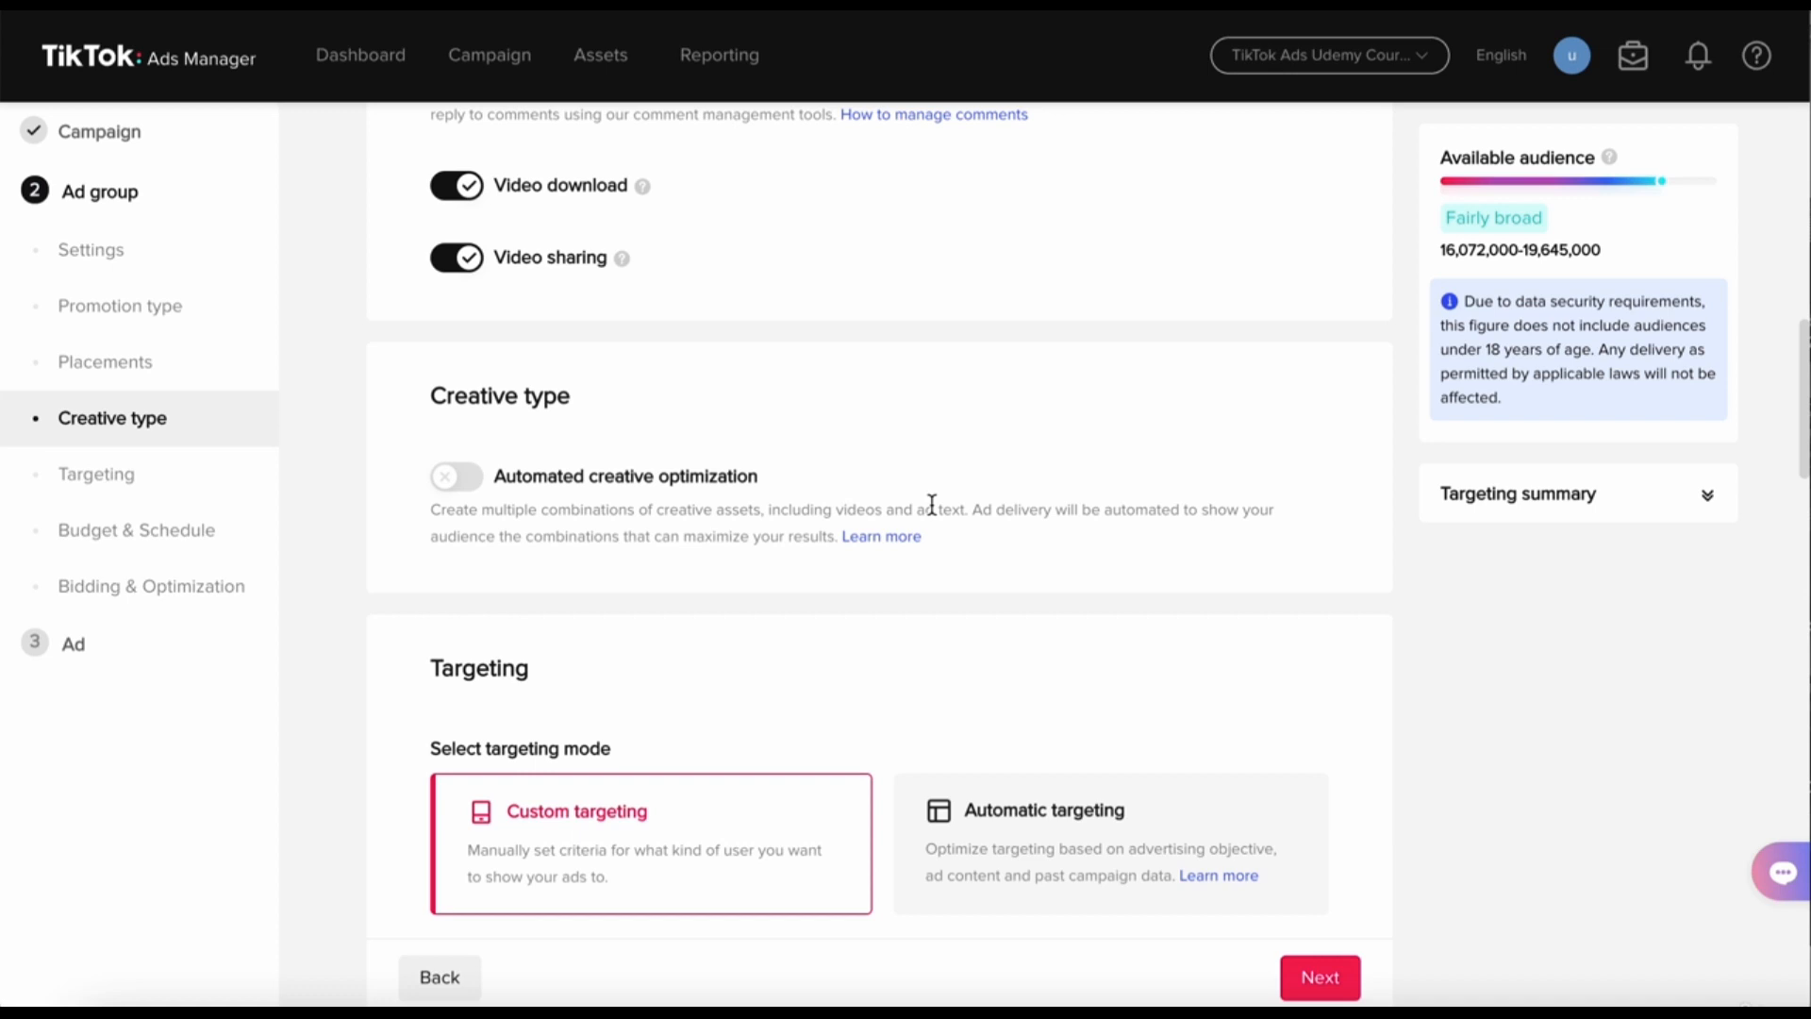
{"action": "scroll", "coordinate": [981, 500], "scroll_direction": "down", "scroll_amount": 1}
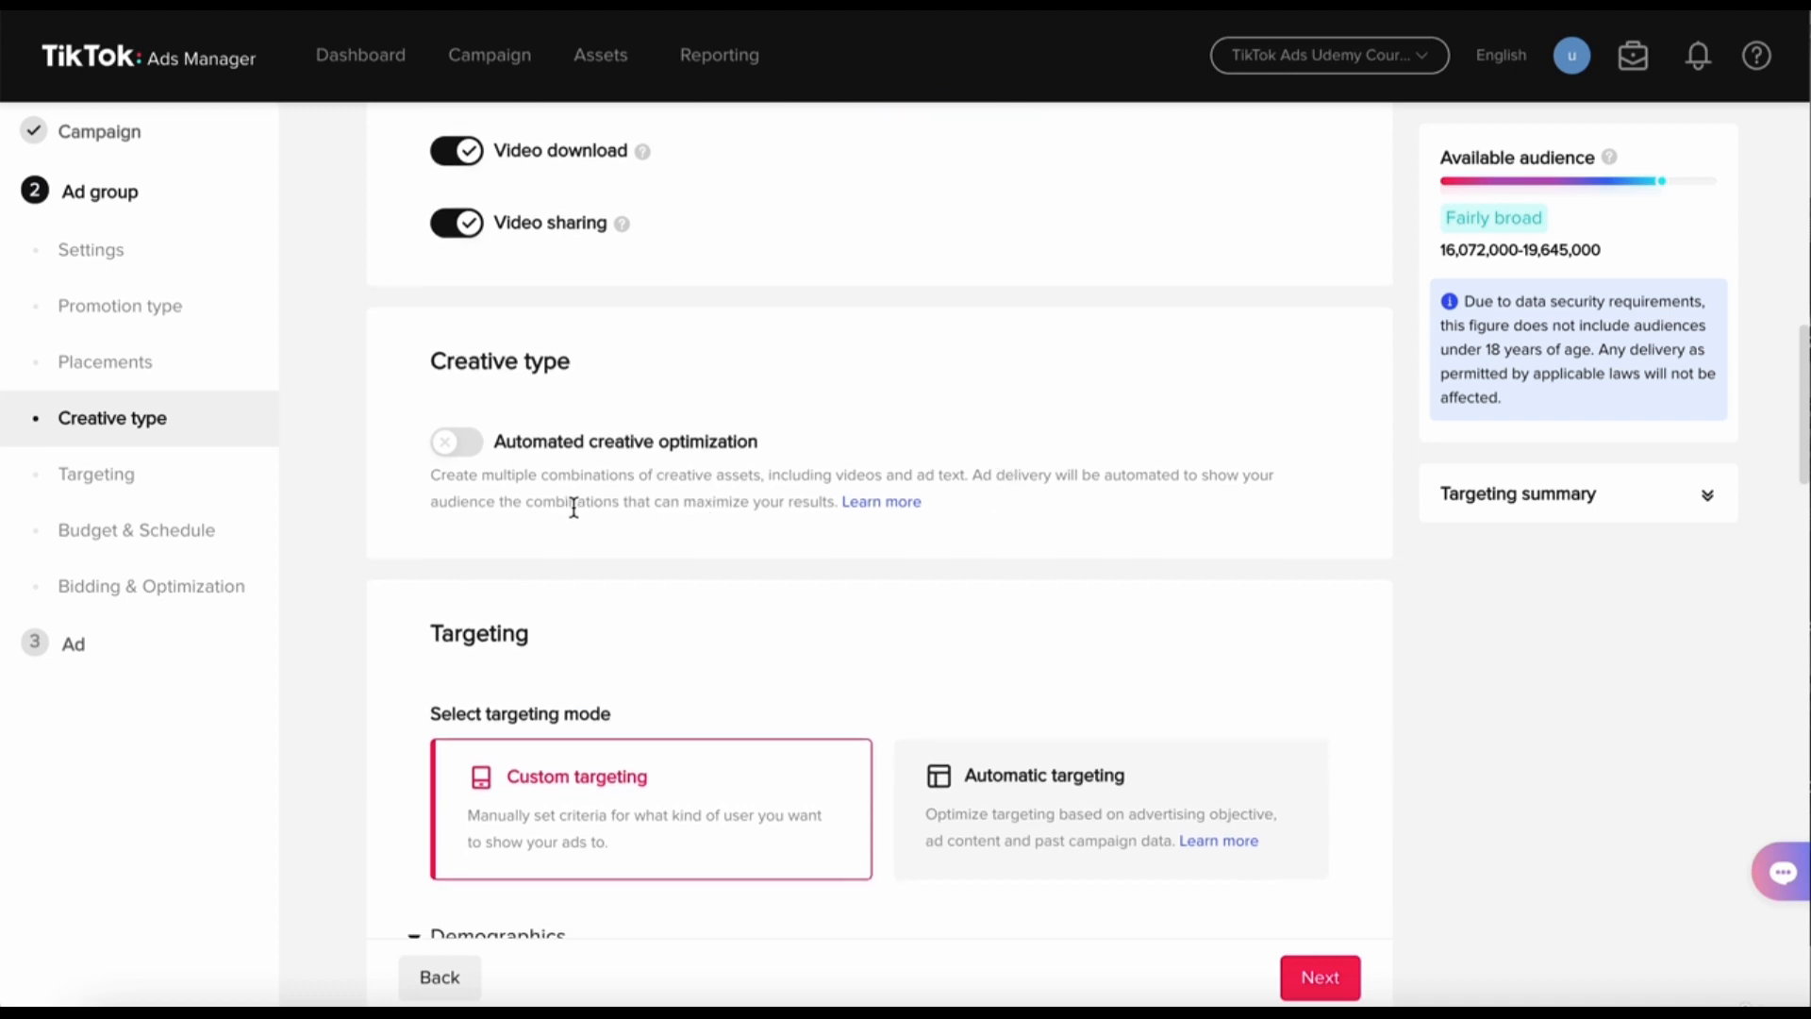
{"action": "left_click_drag", "start_coordinate": [689, 503], "coordinate": [840, 503]}
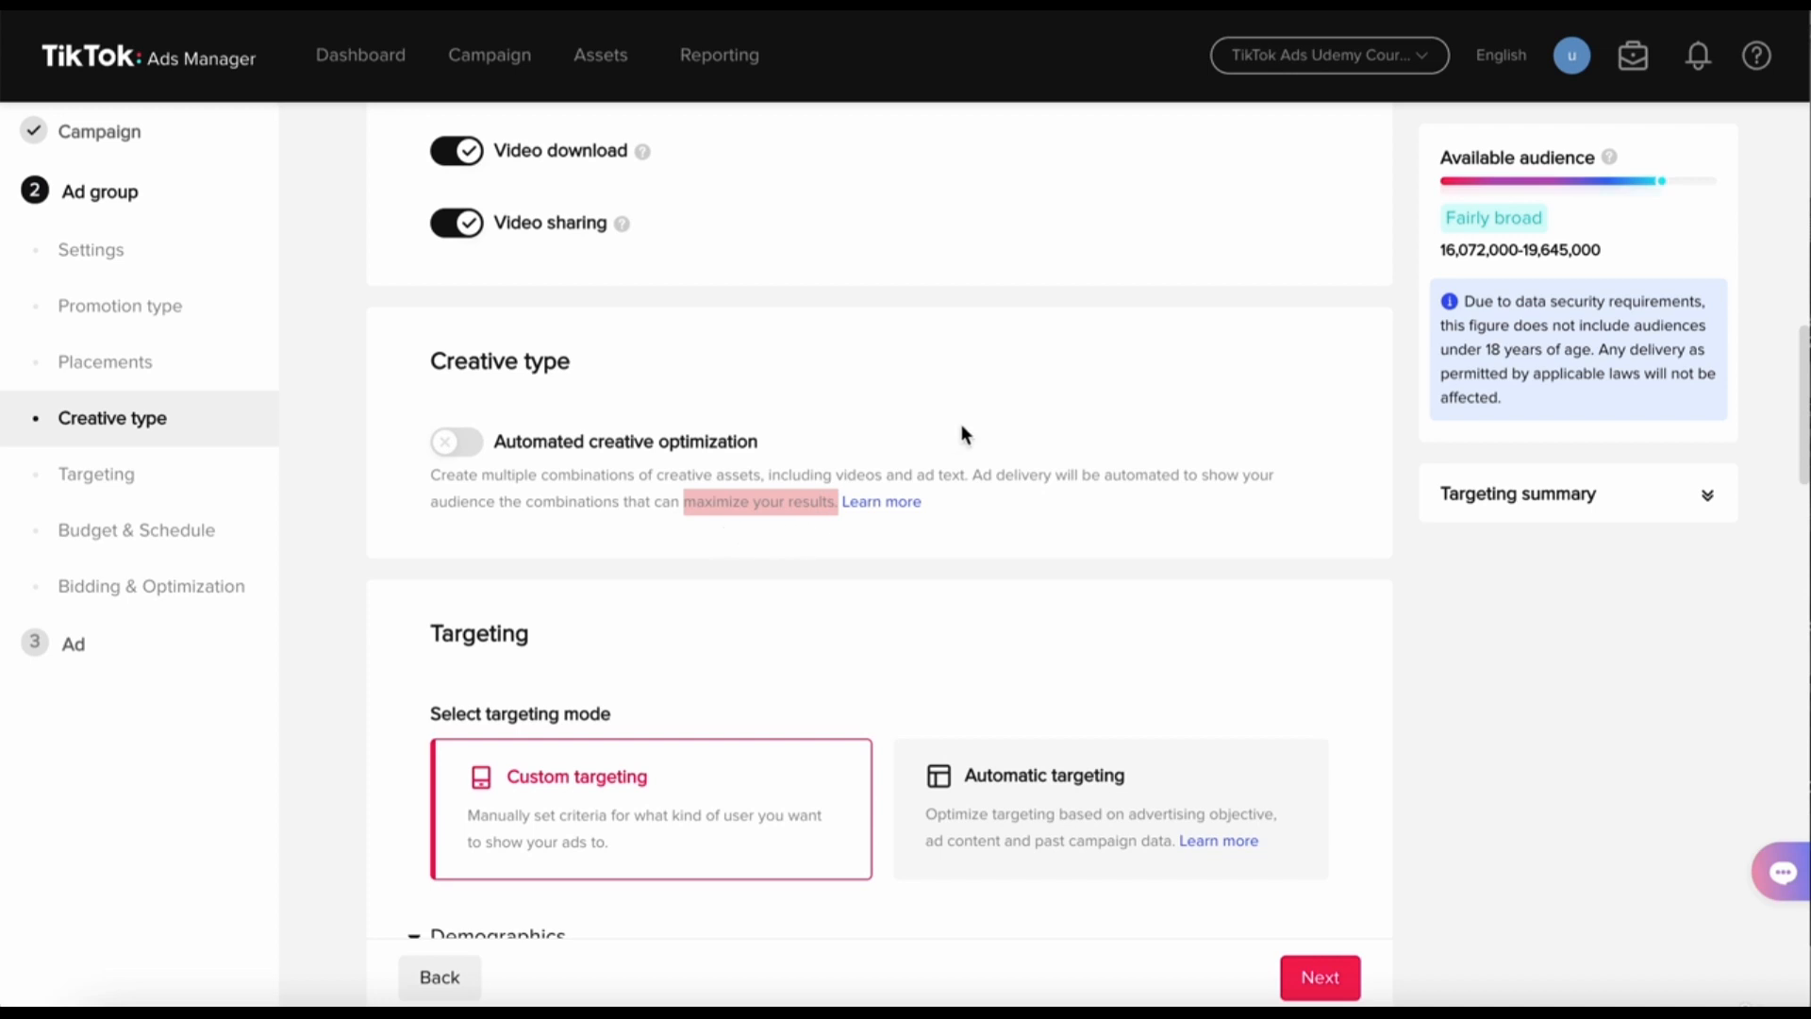
{"action": "left_click", "coordinate": [962, 450]}
- Turn on automated creative optimization for the ad group
{"action": "scroll", "coordinate": [742, 474], "scroll_direction": "up", "scroll_amount": 1}
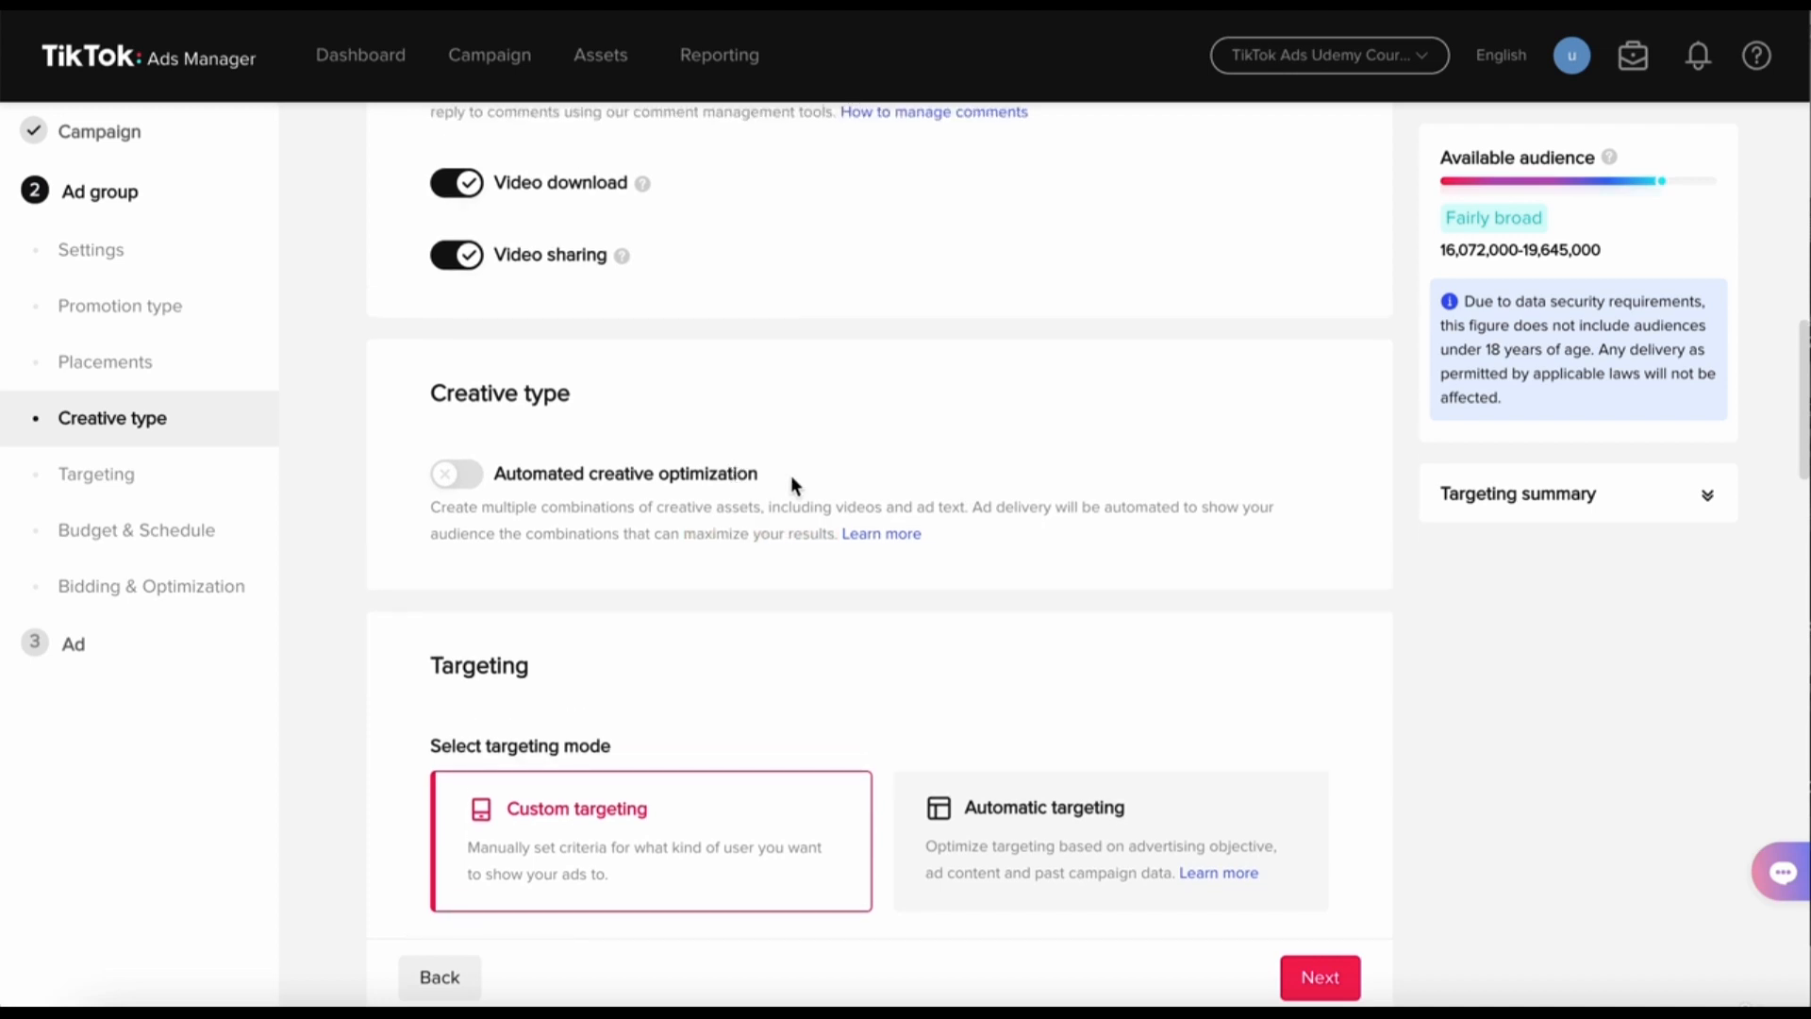
{"action": "scroll", "coordinate": [738, 518], "scroll_direction": "down", "scroll_amount": 1}
{"action": "scroll", "coordinate": [694, 509], "scroll_direction": "down", "scroll_amount": 1}
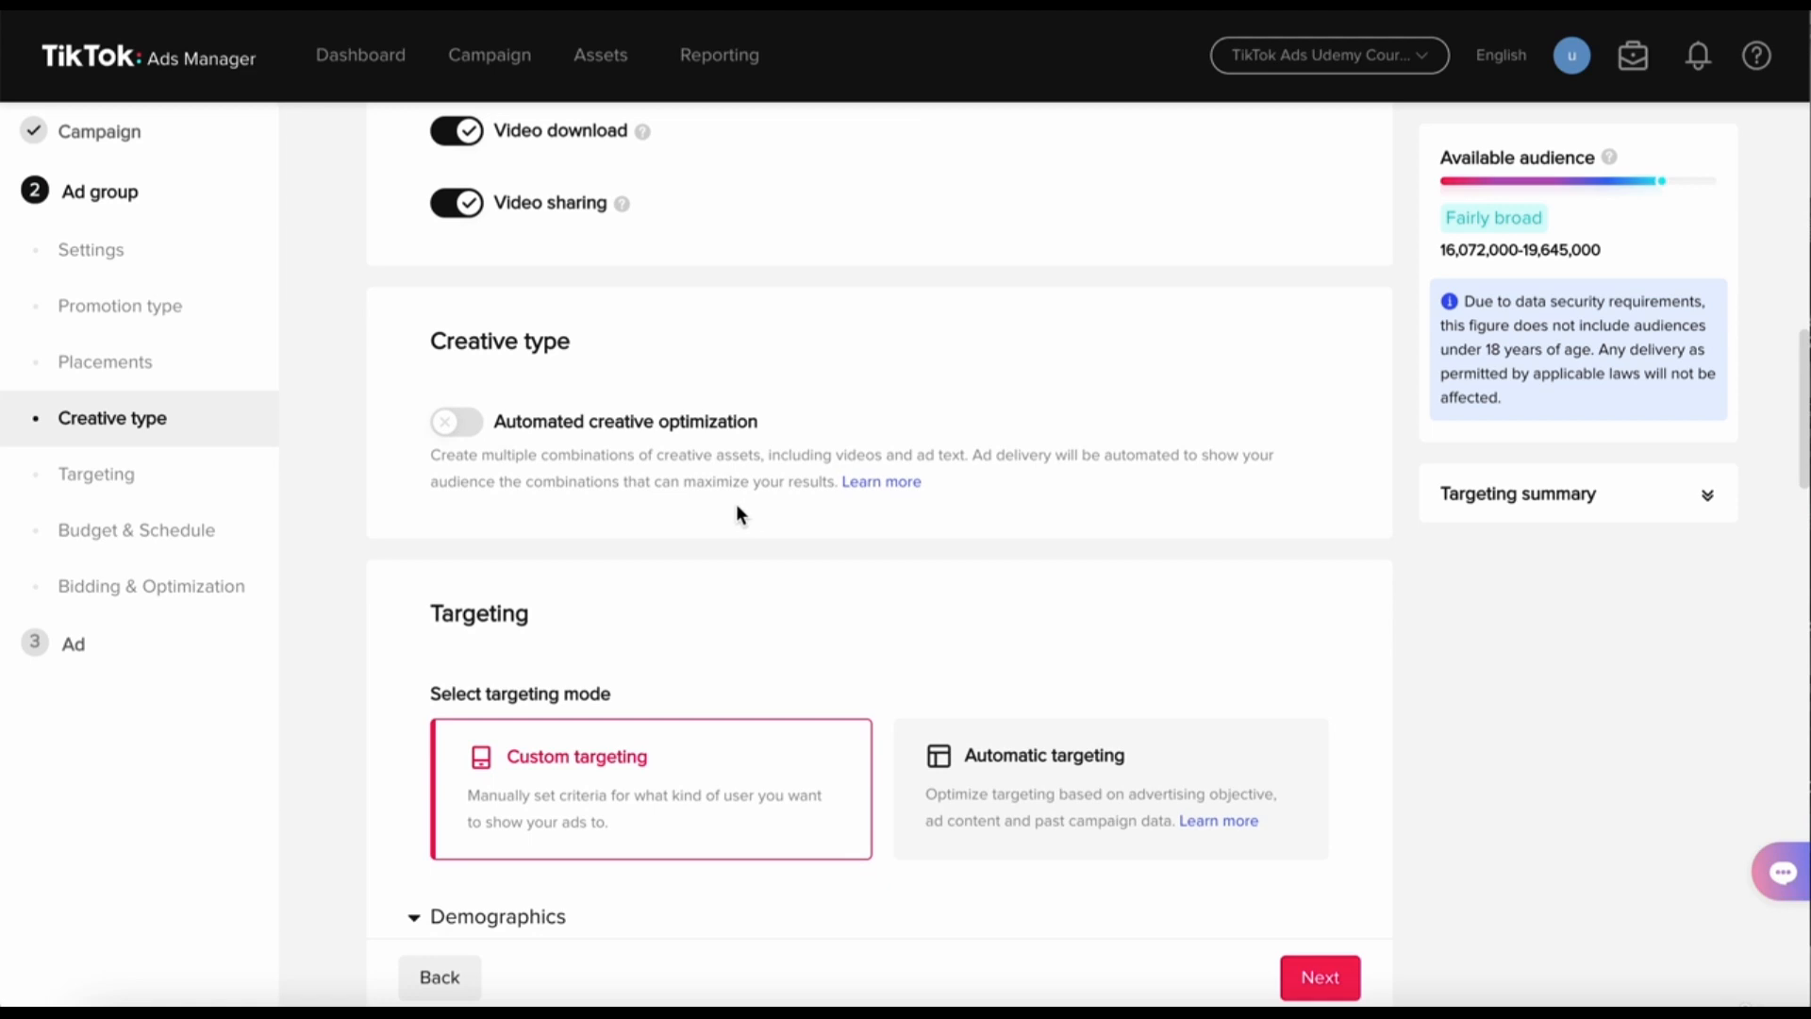
{"action": "scroll", "coordinate": [704, 504], "scroll_direction": "up", "scroll_amount": 1}
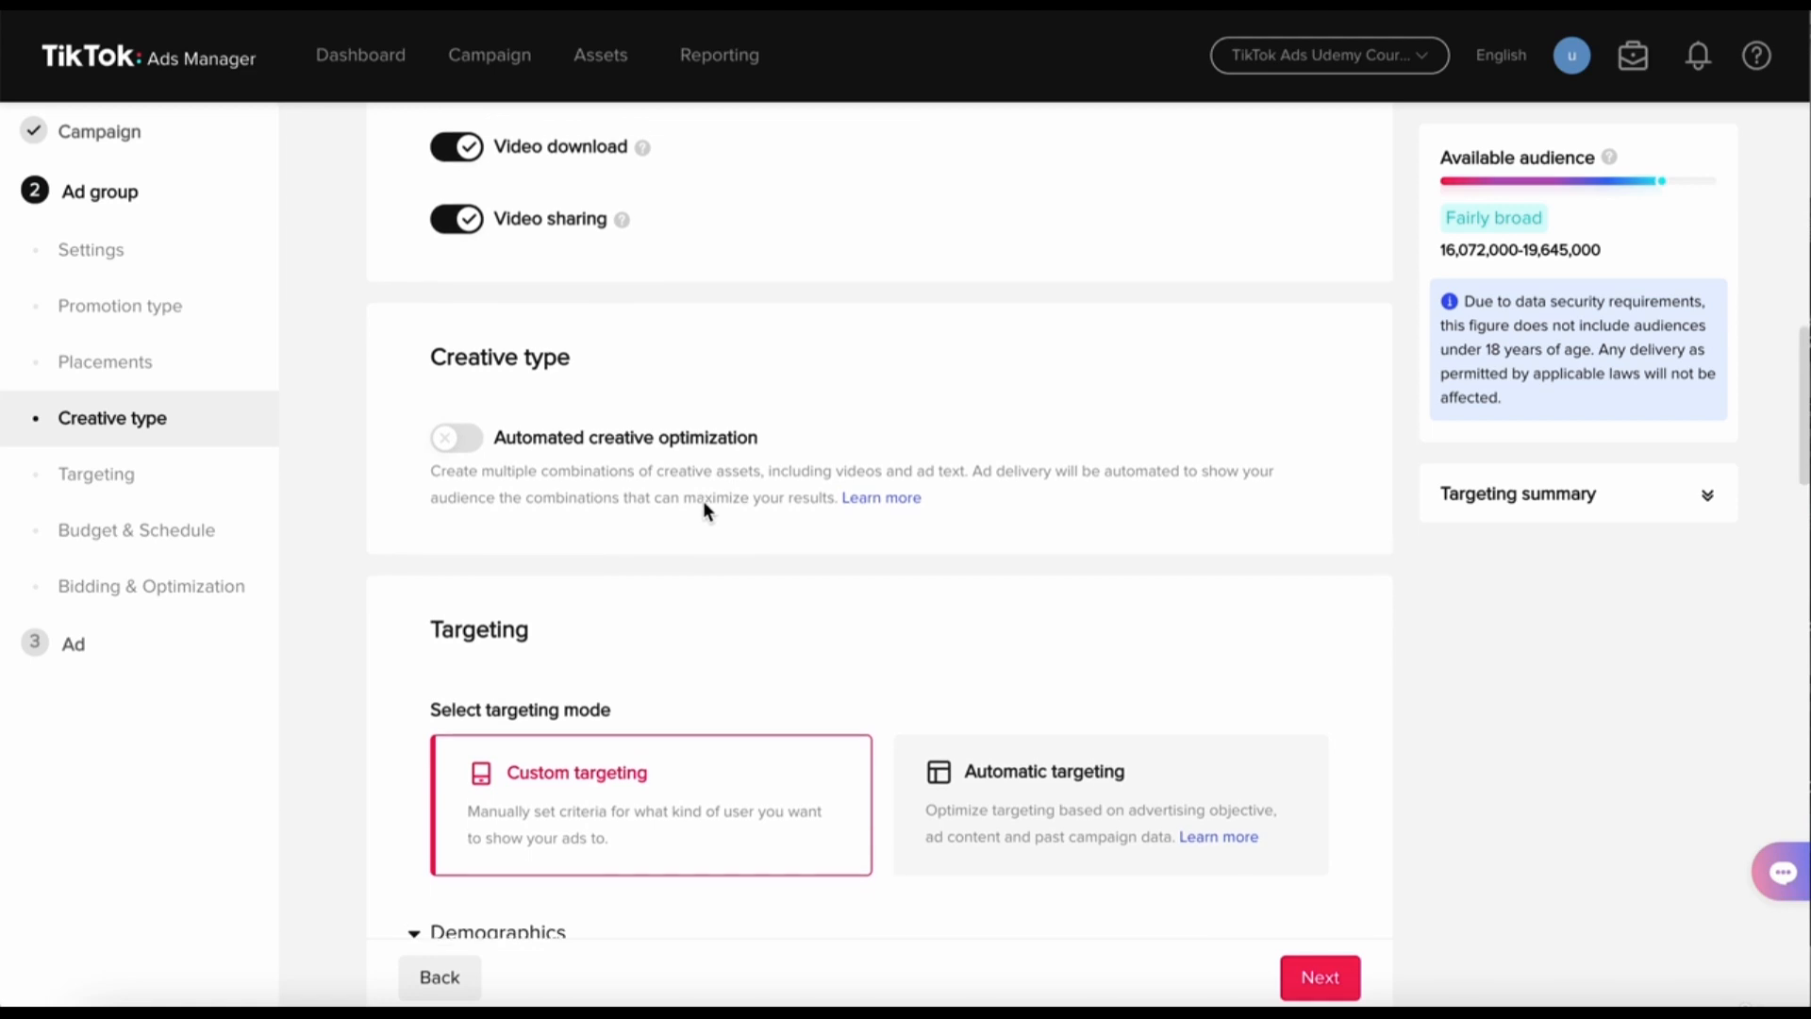
{"action": "scroll", "coordinate": [687, 509], "scroll_direction": "up", "scroll_amount": 1}
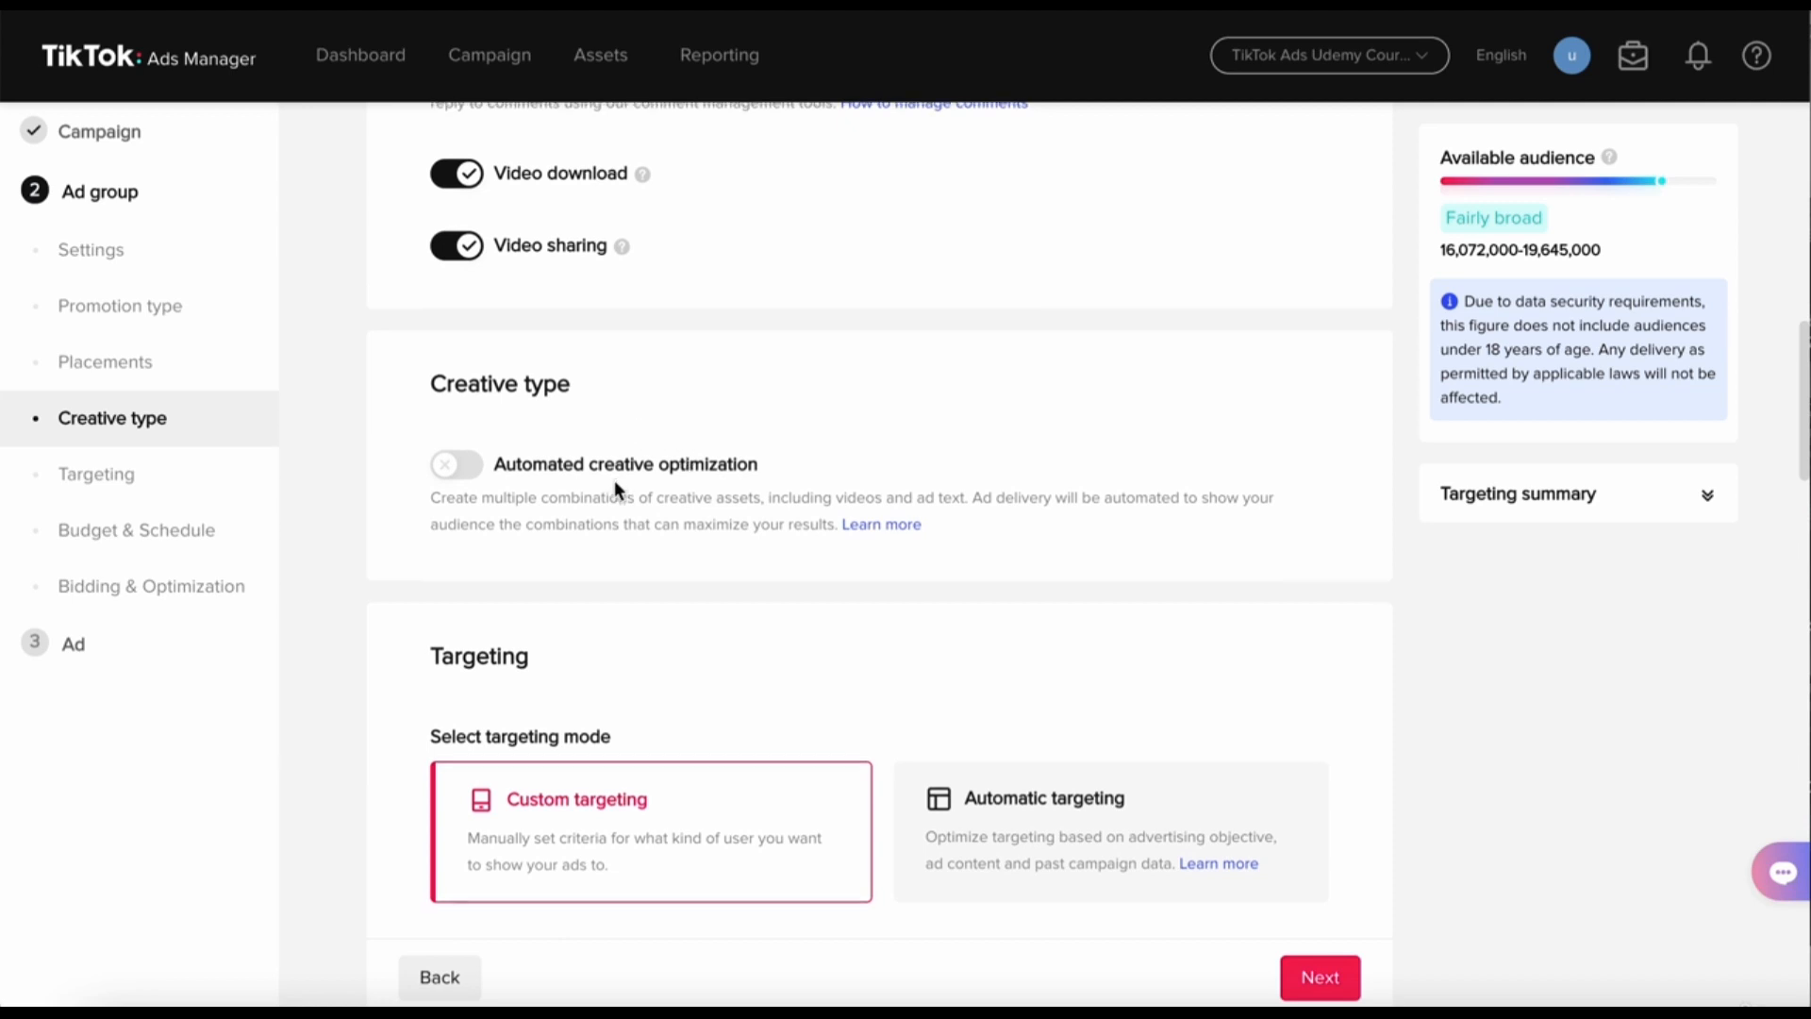
{"action": "scroll", "coordinate": [614, 481], "scroll_direction": "down", "scroll_amount": 2}
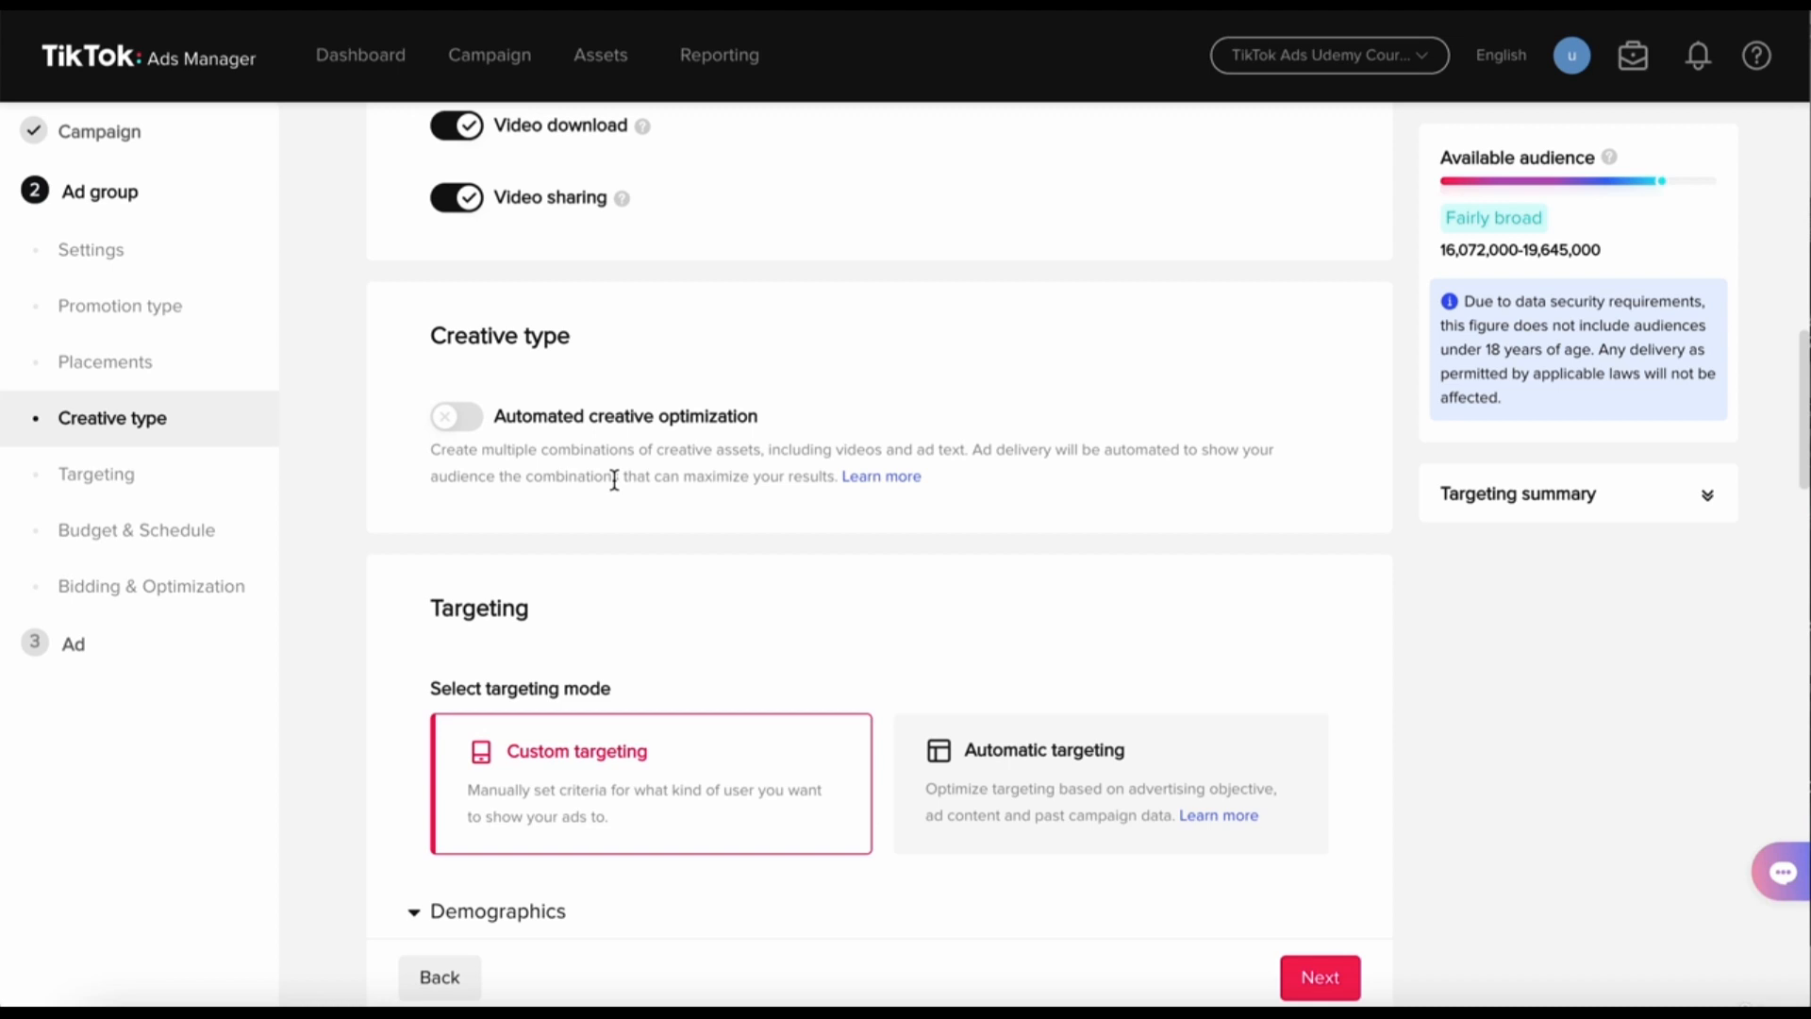
{"action": "left_click", "coordinate": [461, 418]}
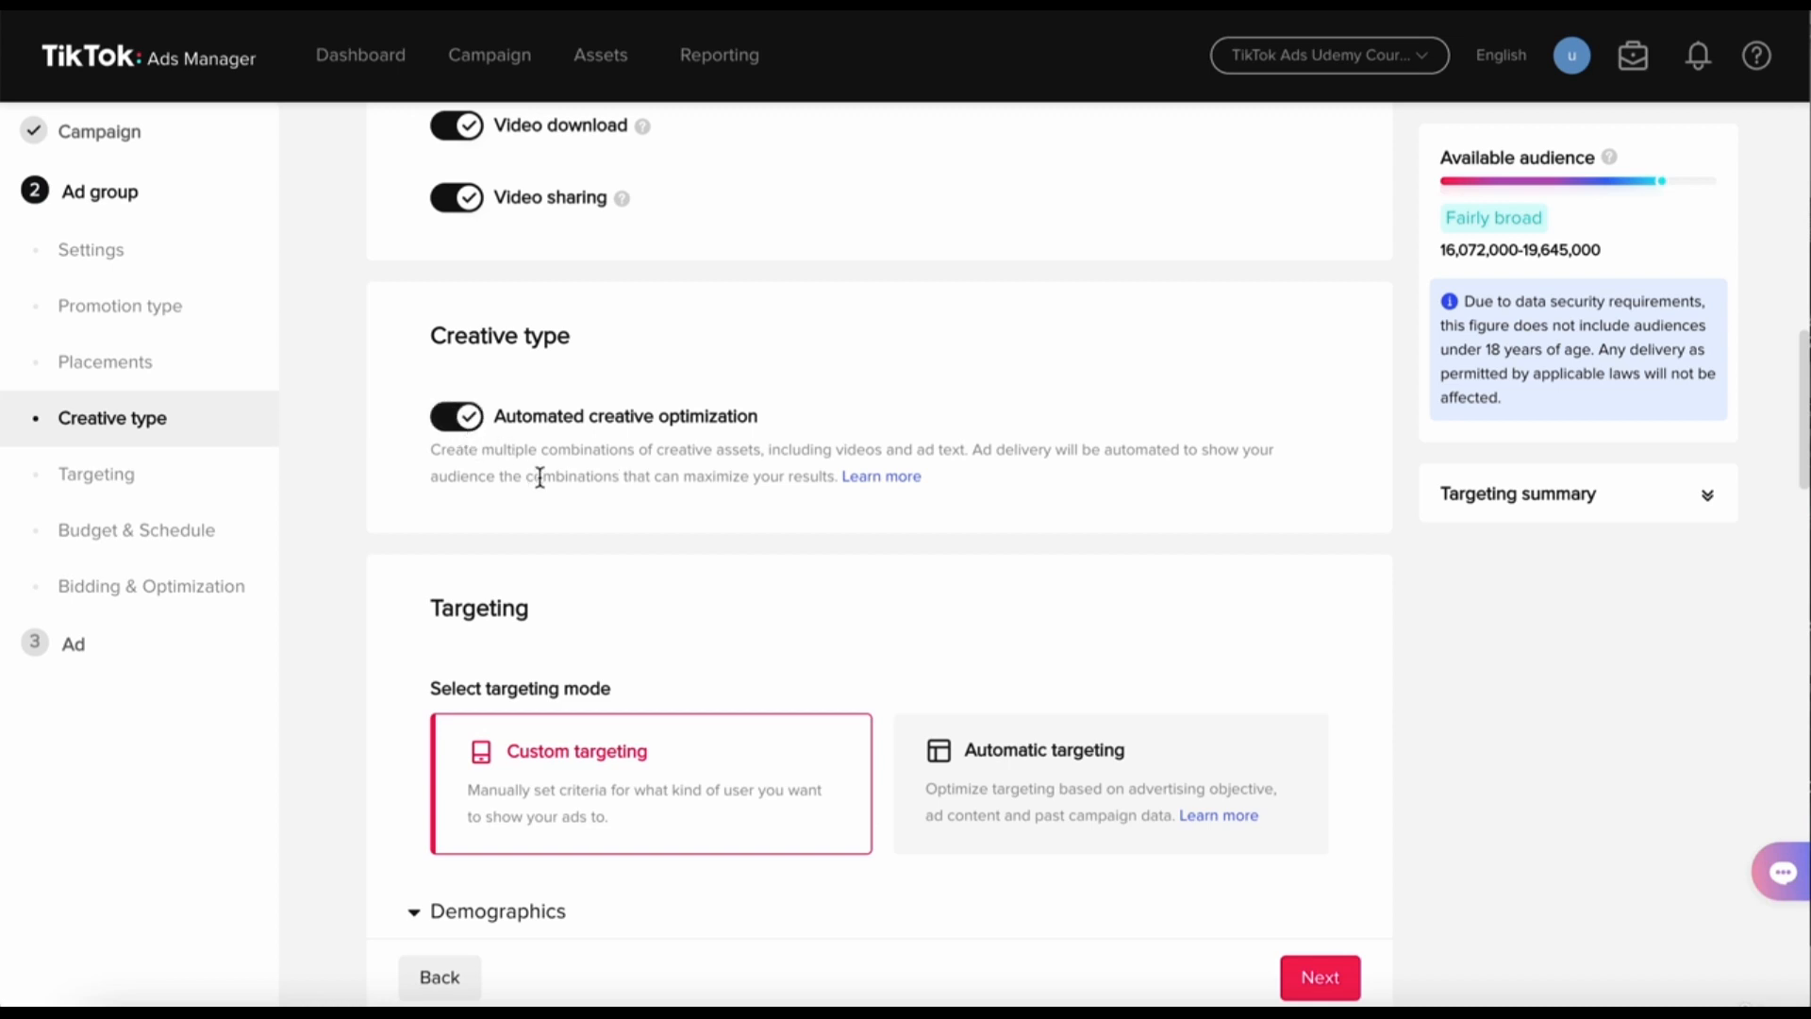
- Search the targeting locations for "irel" and add Ireland as a country alongside the United Kingdom
{"action": "scroll", "coordinate": [540, 477], "scroll_direction": "down", "scroll_amount": 3}
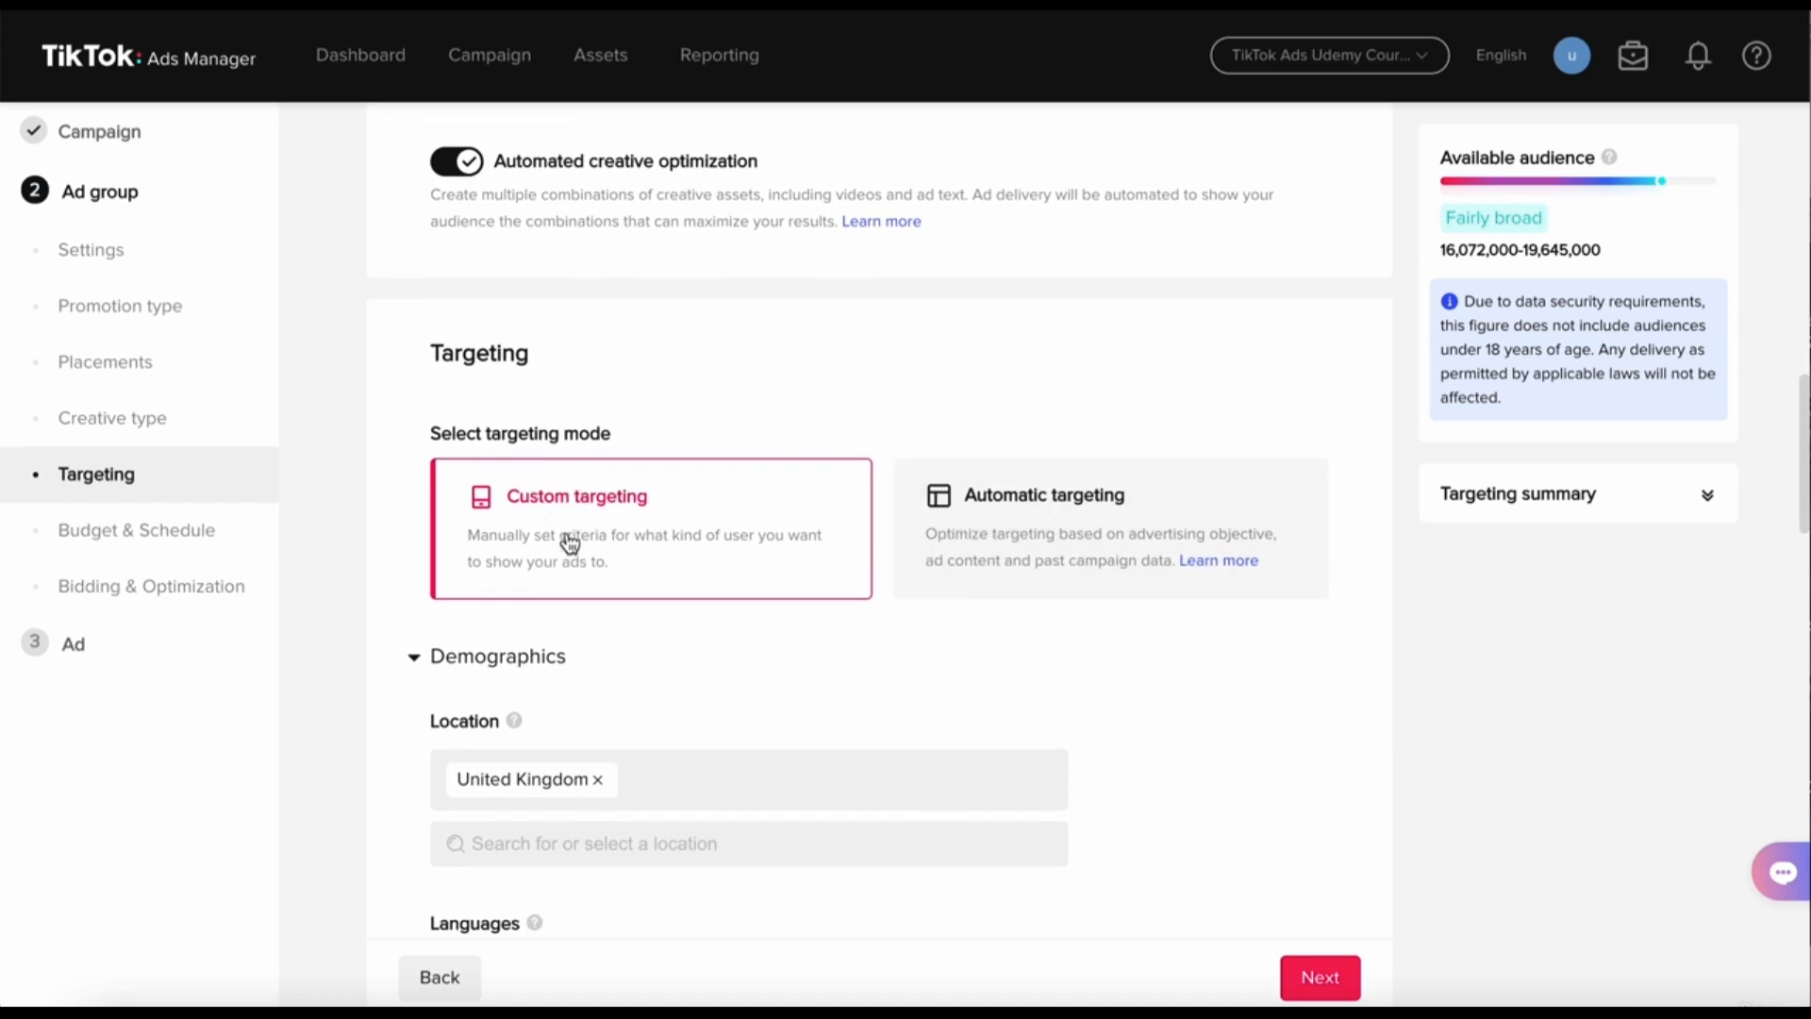
{"action": "scroll", "coordinate": [591, 538], "scroll_direction": "down", "scroll_amount": 1}
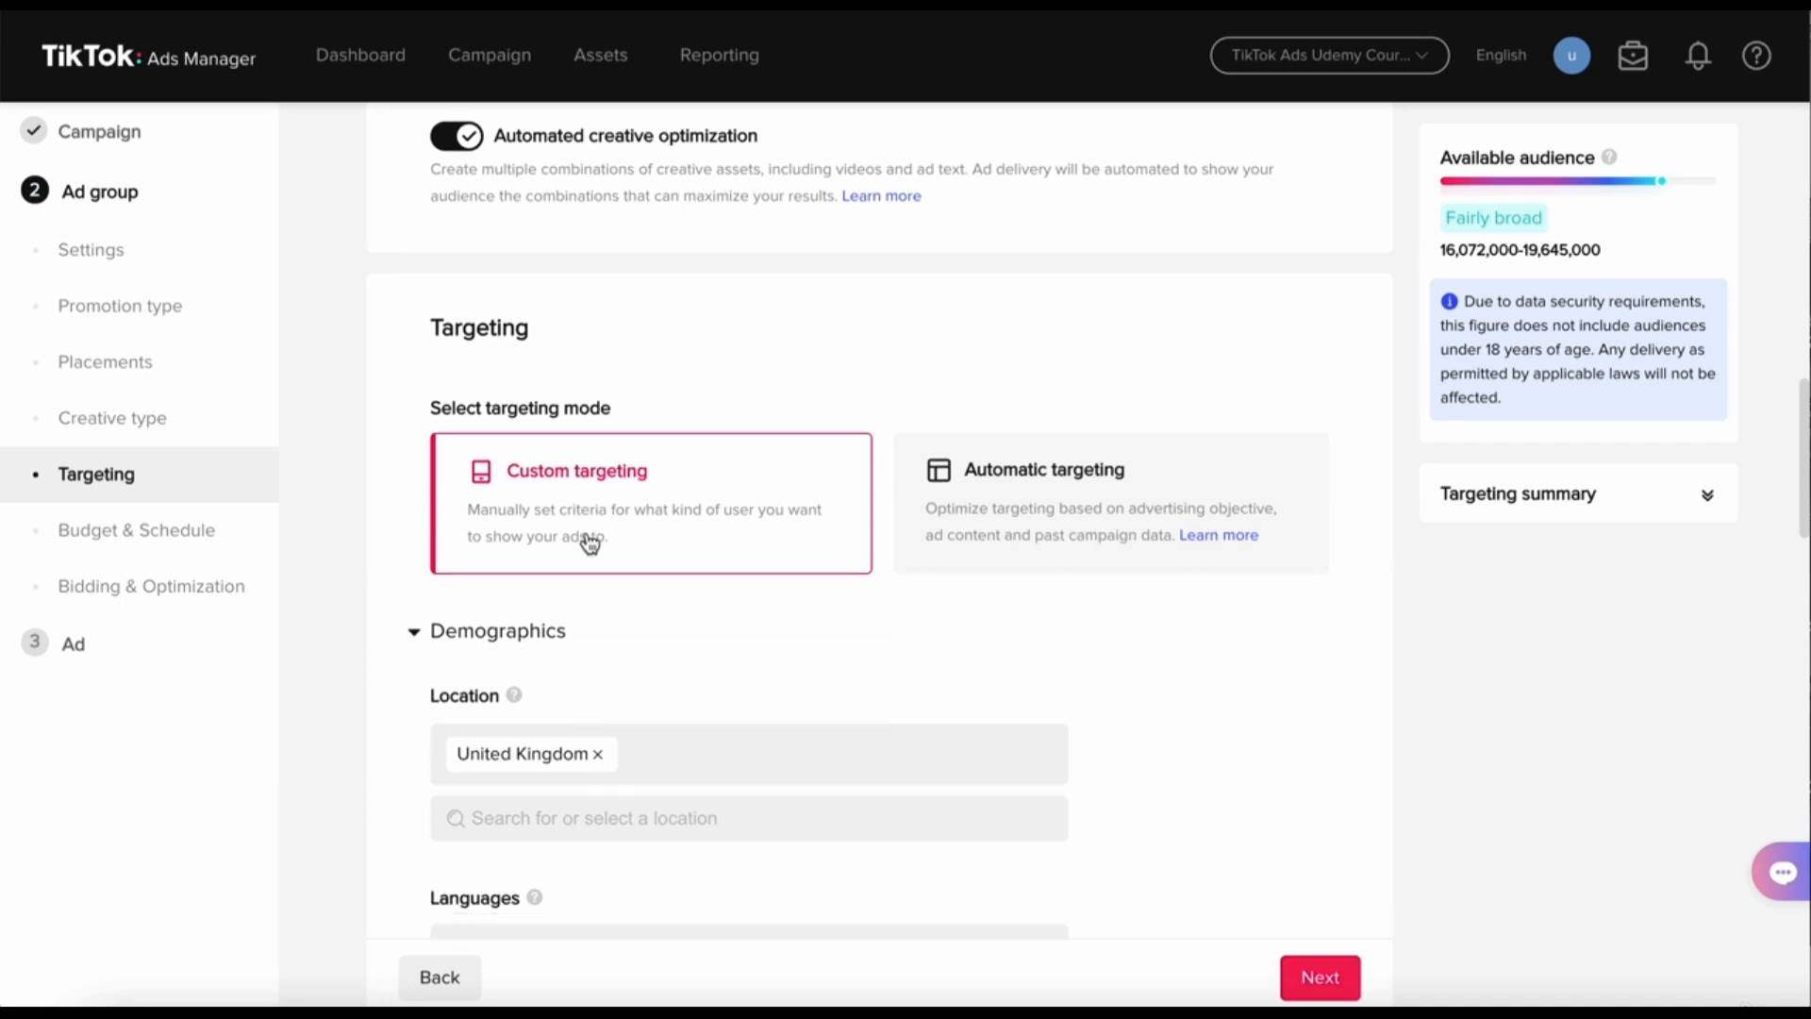
{"action": "scroll", "coordinate": [573, 488], "scroll_direction": "down", "scroll_amount": 1}
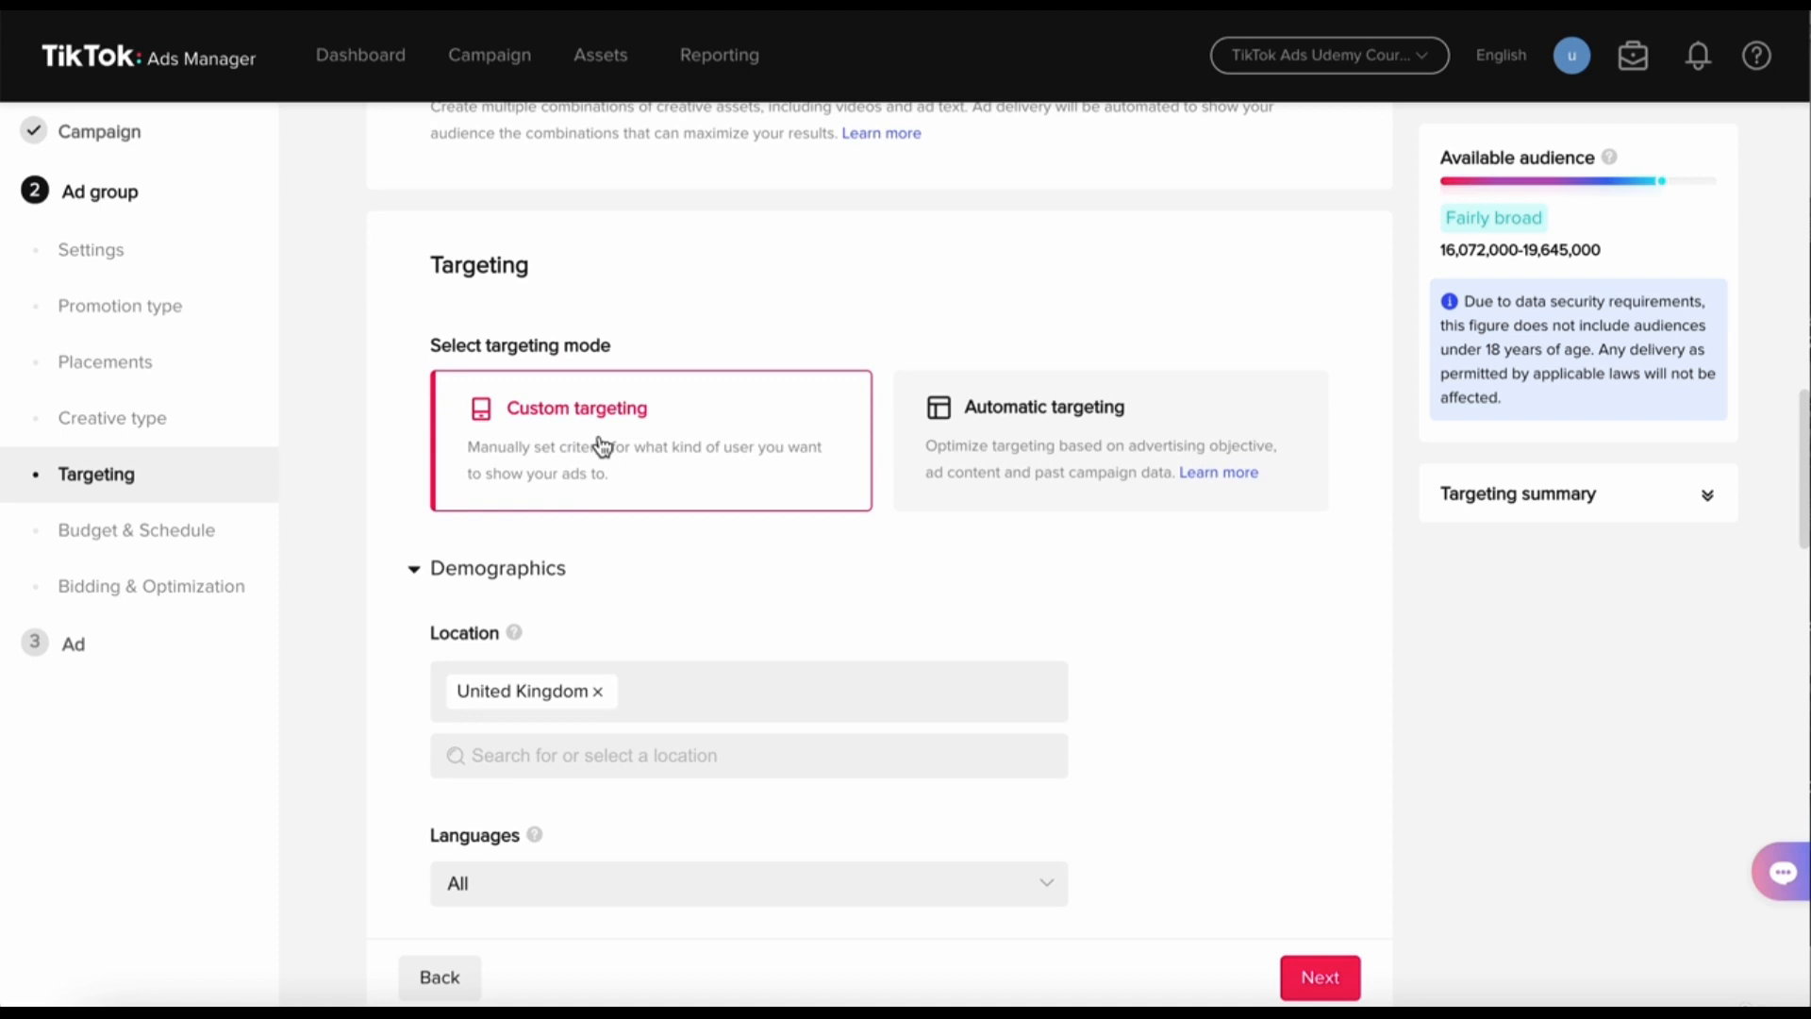
{"action": "scroll", "coordinate": [602, 446], "scroll_direction": "down", "scroll_amount": 1}
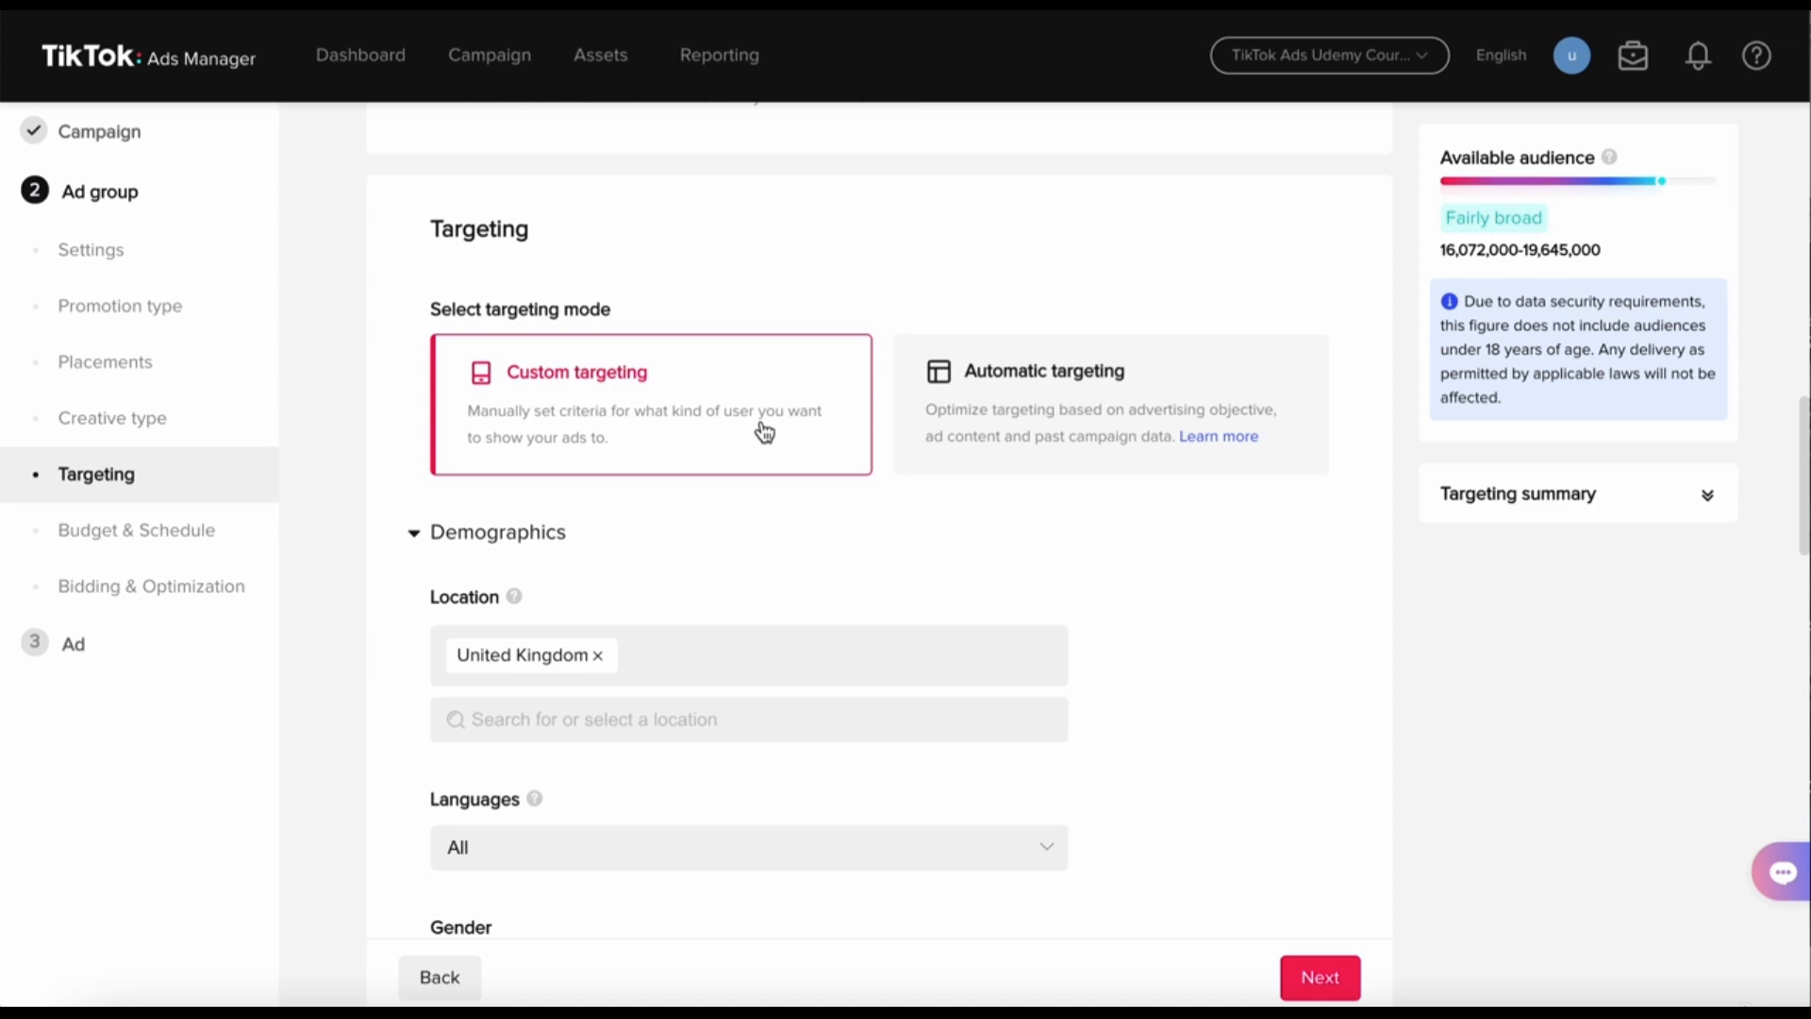
{"action": "scroll", "coordinate": [764, 432], "scroll_direction": "down", "scroll_amount": 2}
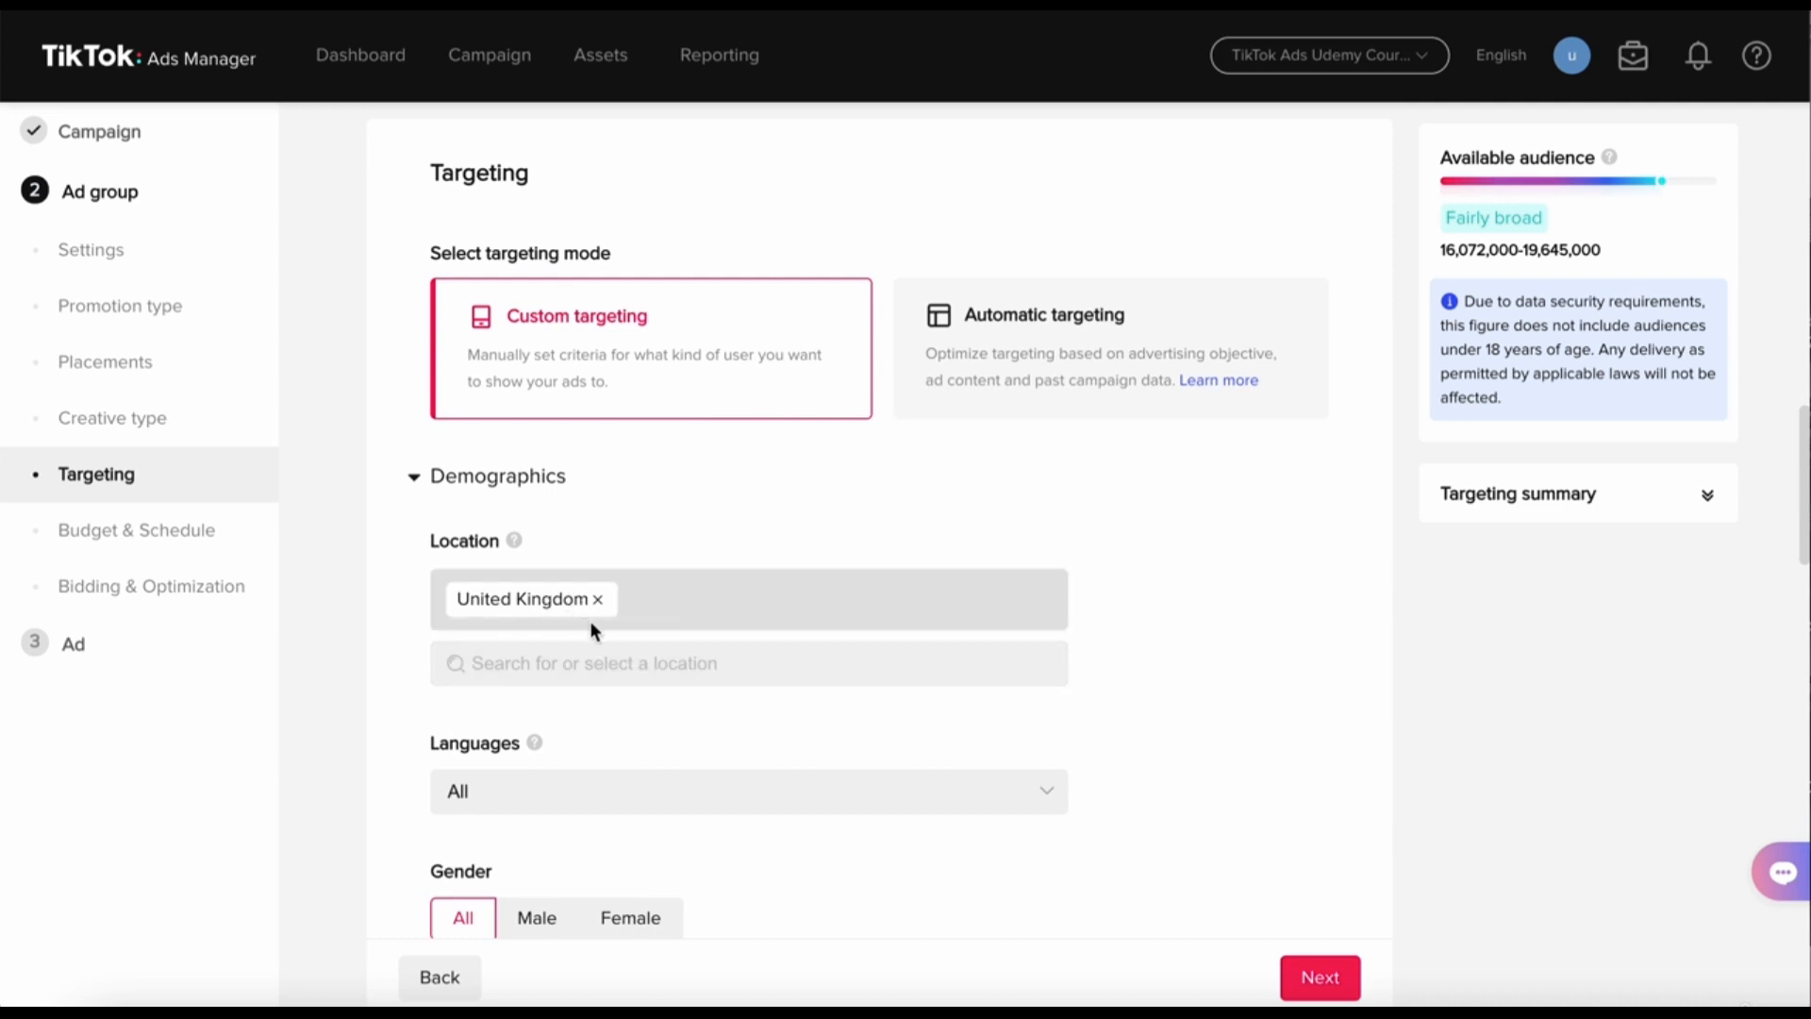
{"action": "left_click", "coordinate": [578, 656]}
{"action": "type", "text": "ire"}
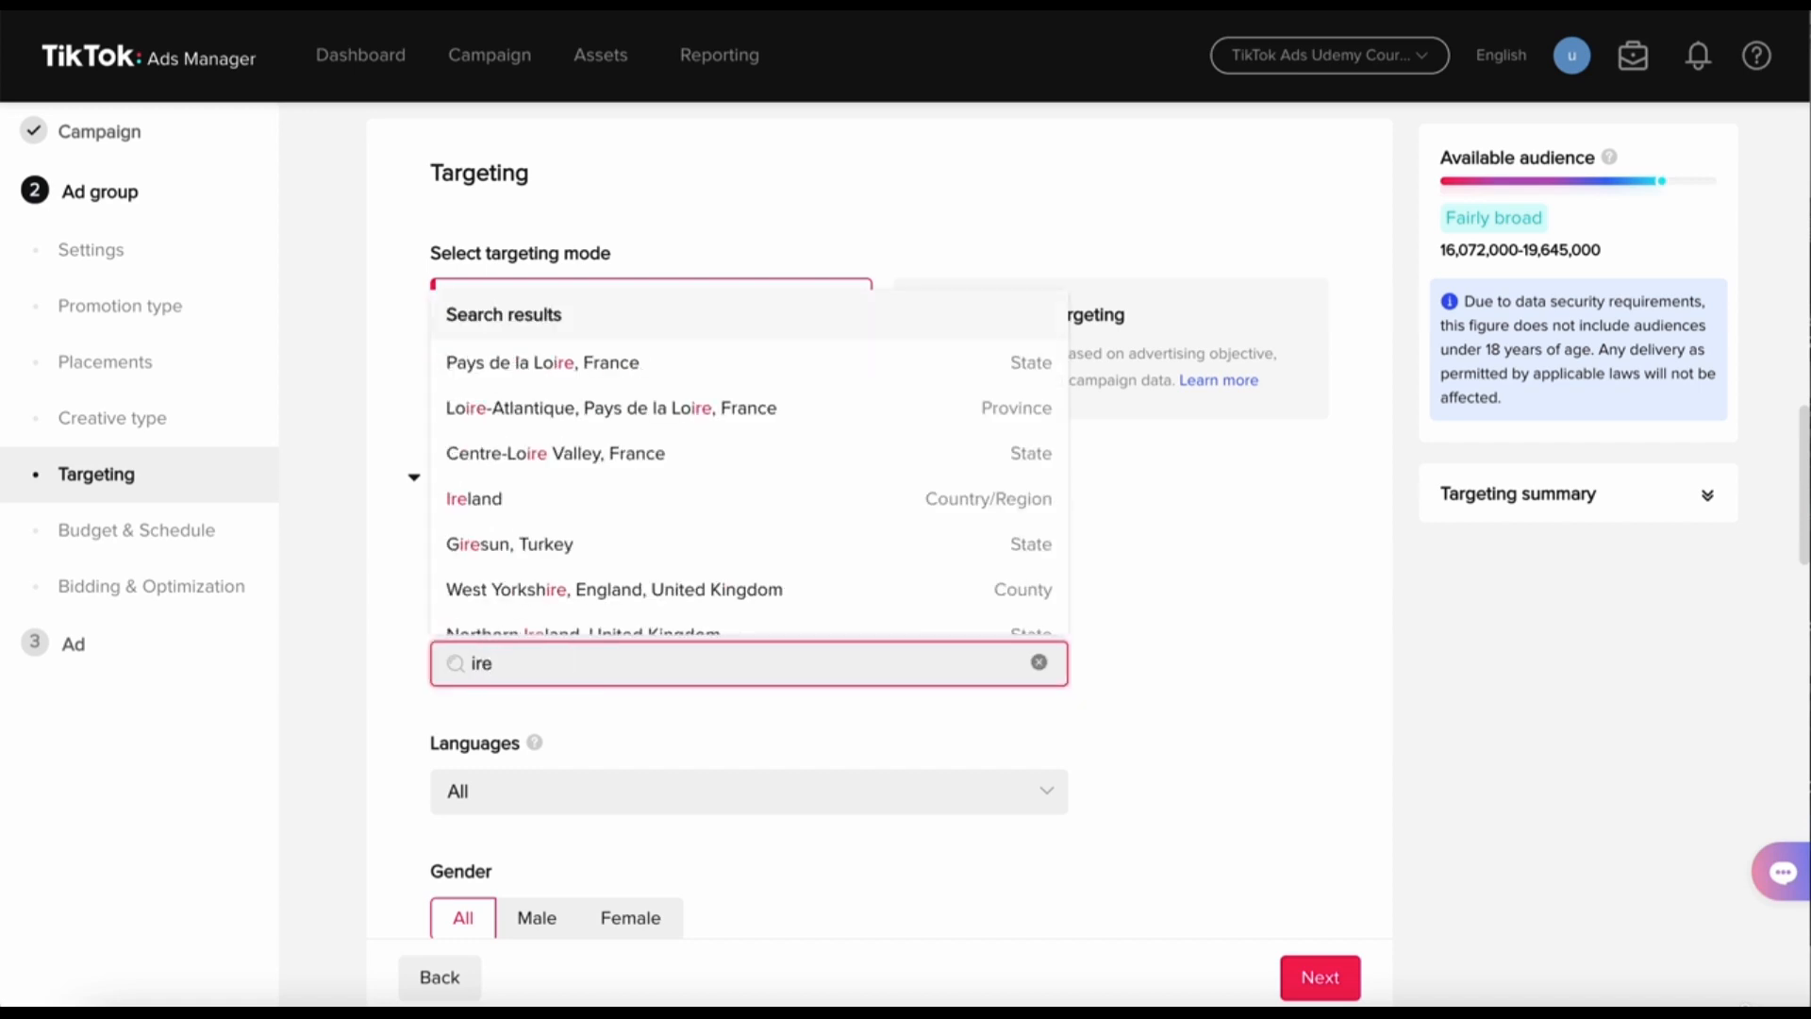
{"action": "type", "text": "l"}
{"action": "left_click", "coordinate": [562, 363]}
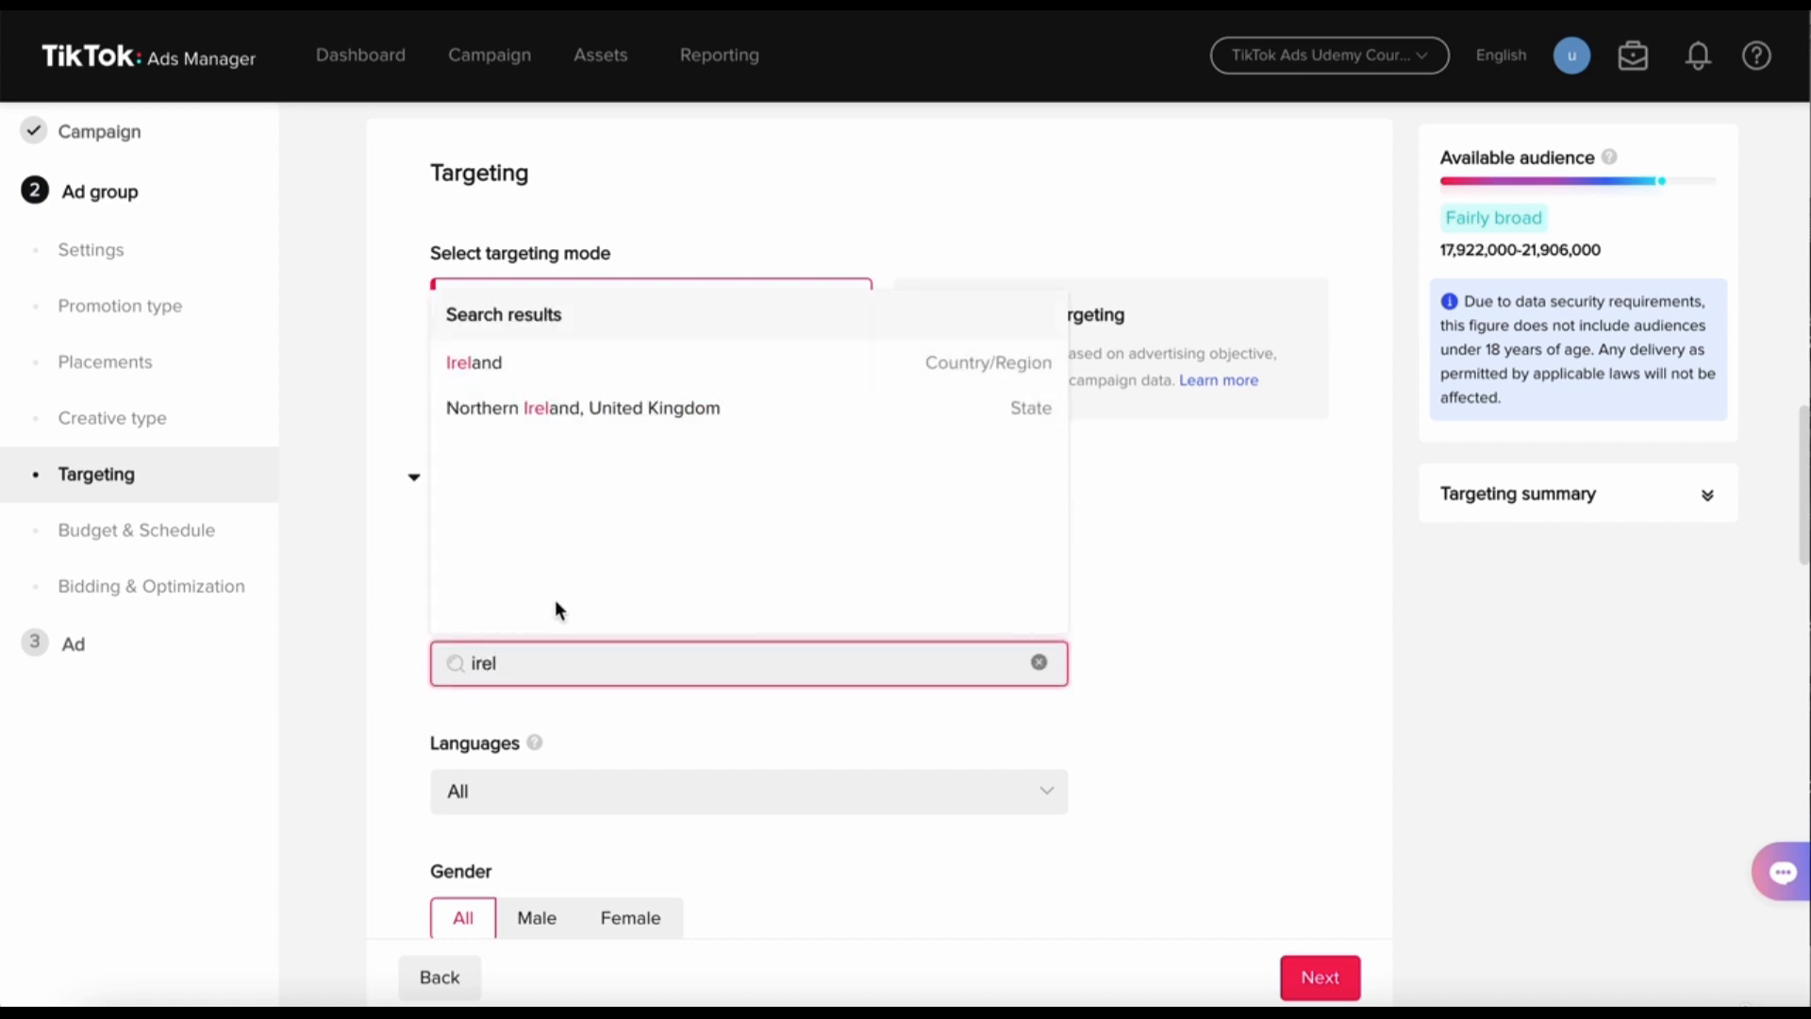
{"action": "left_click", "coordinate": [578, 415]}
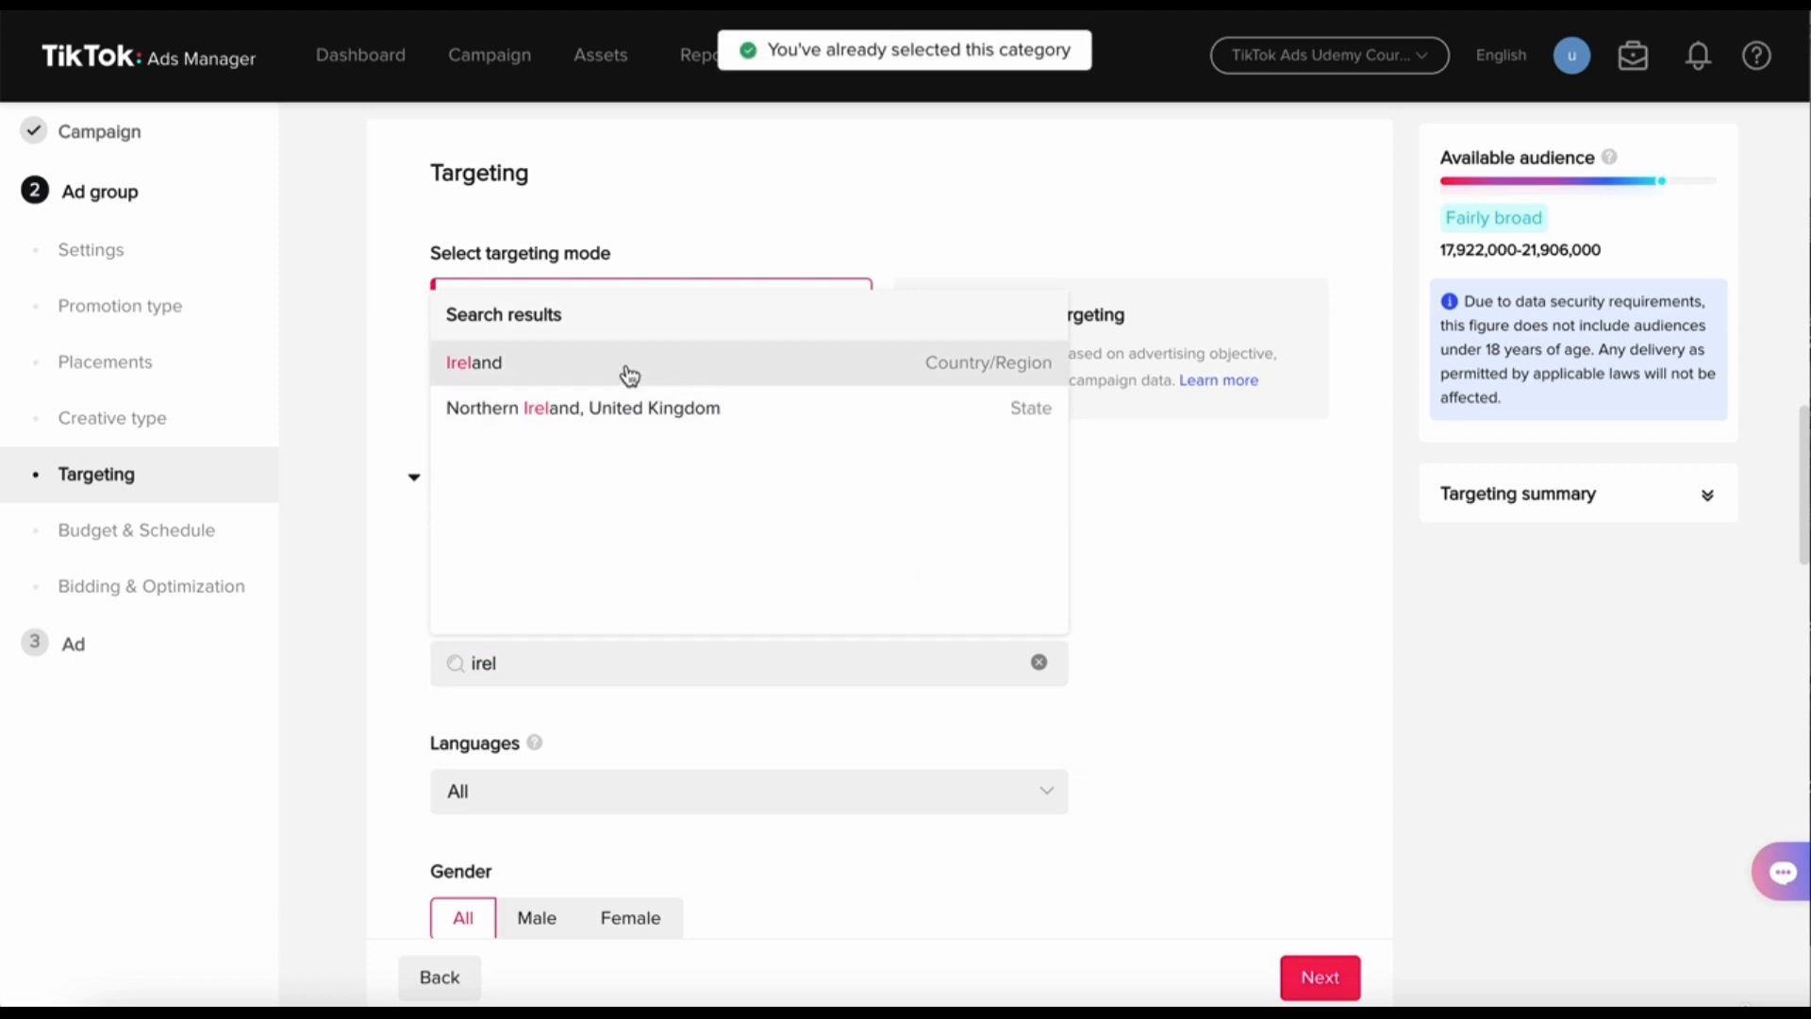
{"action": "left_click", "coordinate": [1164, 568]}
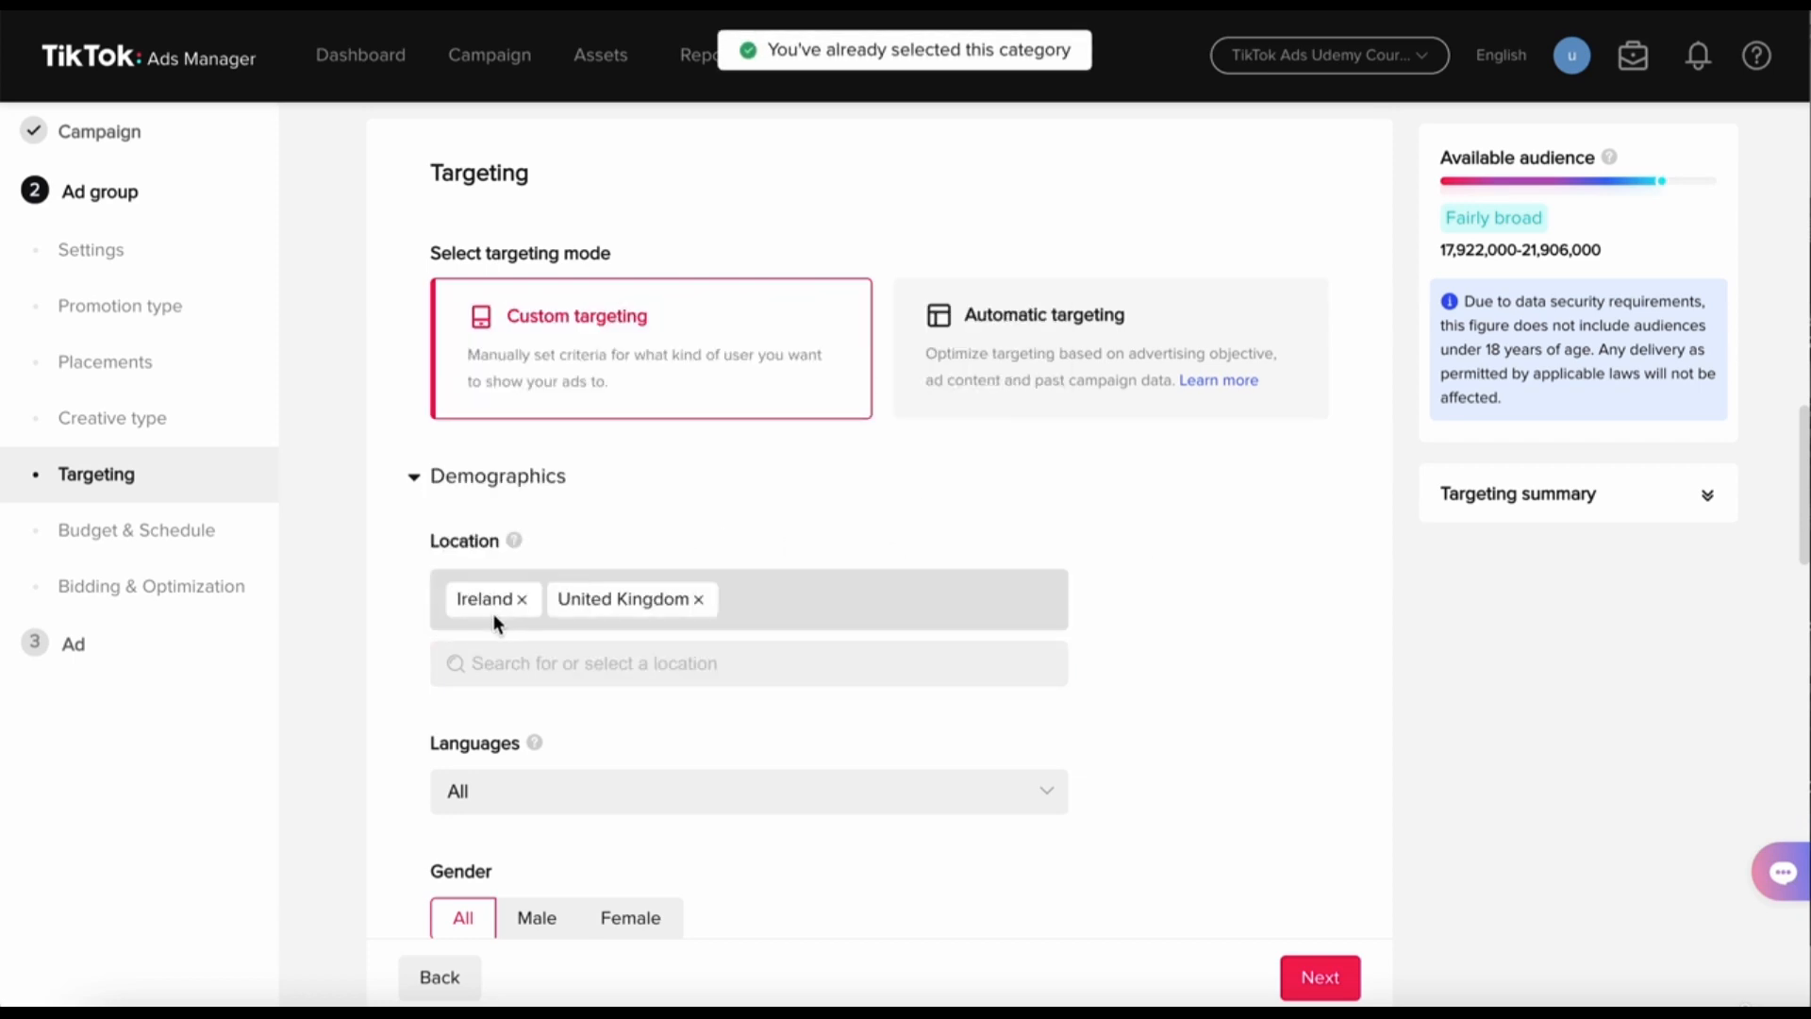
- Search the targeting locations for "un", browse the matches and close the list without adding any
{"action": "scroll", "coordinate": [422, 644], "scroll_direction": "down", "scroll_amount": 1}
{"action": "left_click", "coordinate": [518, 634]}
{"action": "type", "text": "un"}
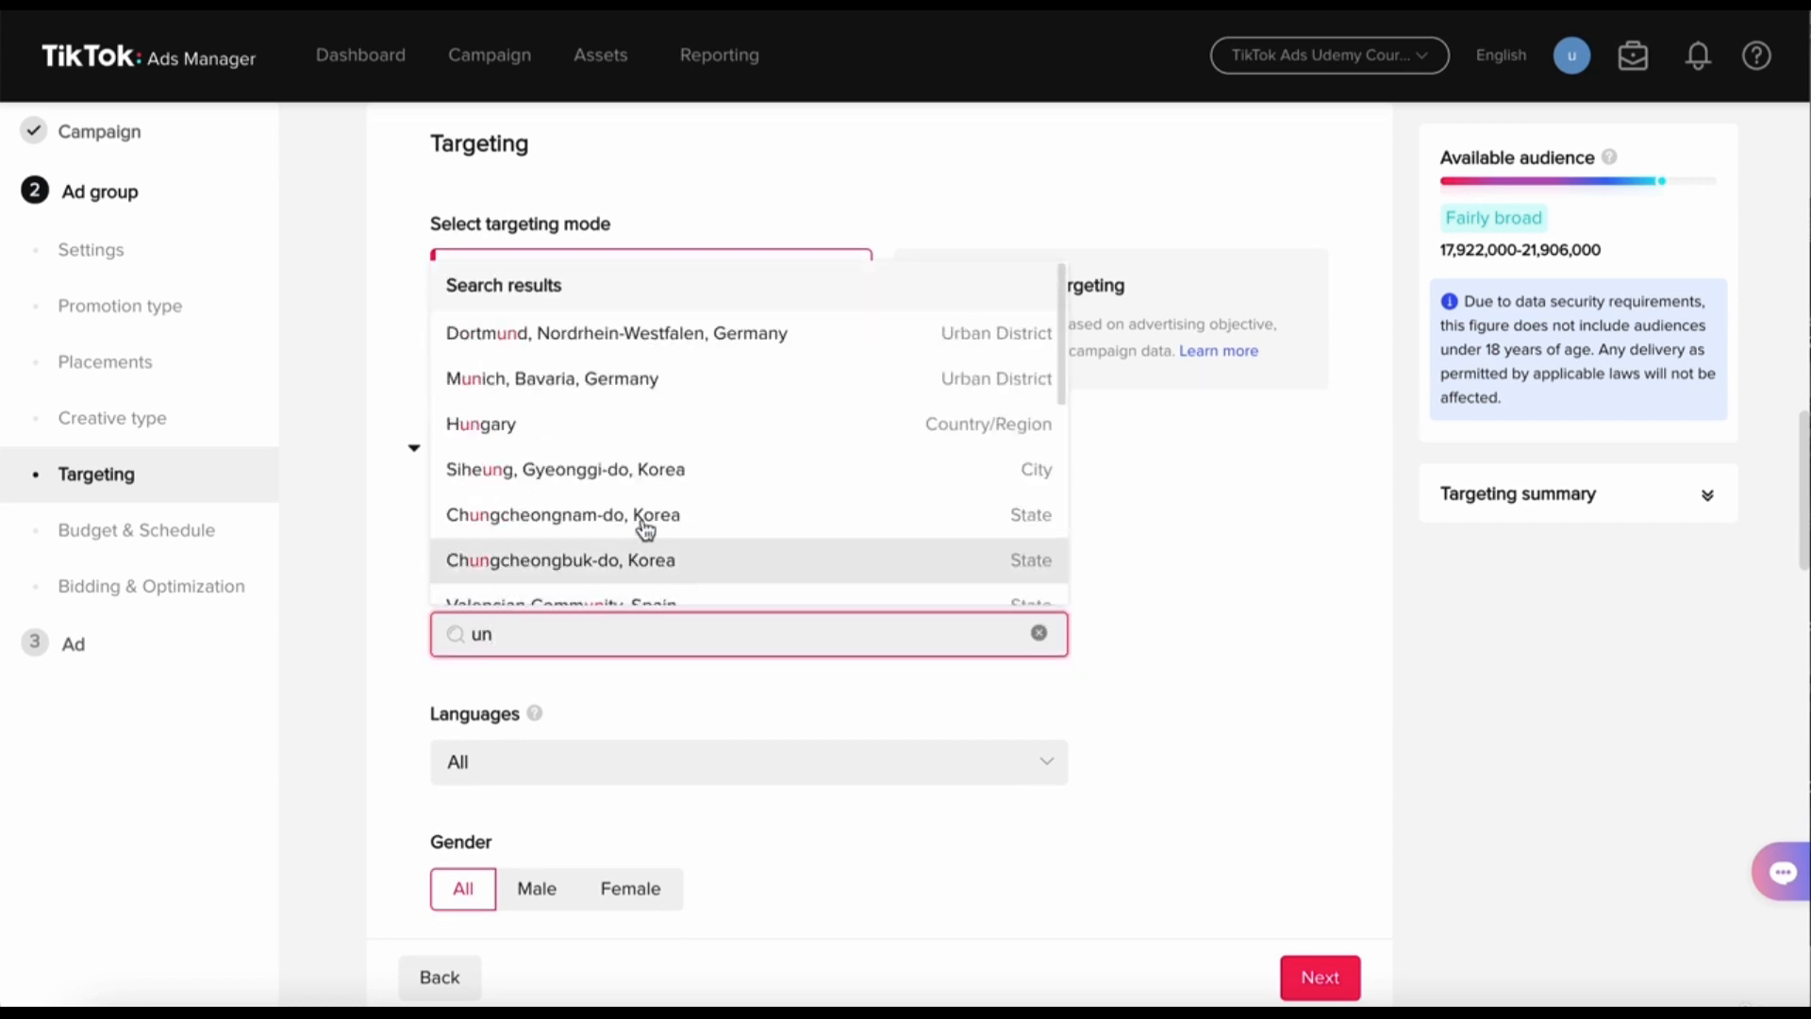
{"action": "scroll", "coordinate": [632, 490], "scroll_direction": "down", "scroll_amount": 3}
{"action": "scroll", "coordinate": [679, 471], "scroll_direction": "down", "scroll_amount": 3}
{"action": "left_click", "coordinate": [1156, 688]}
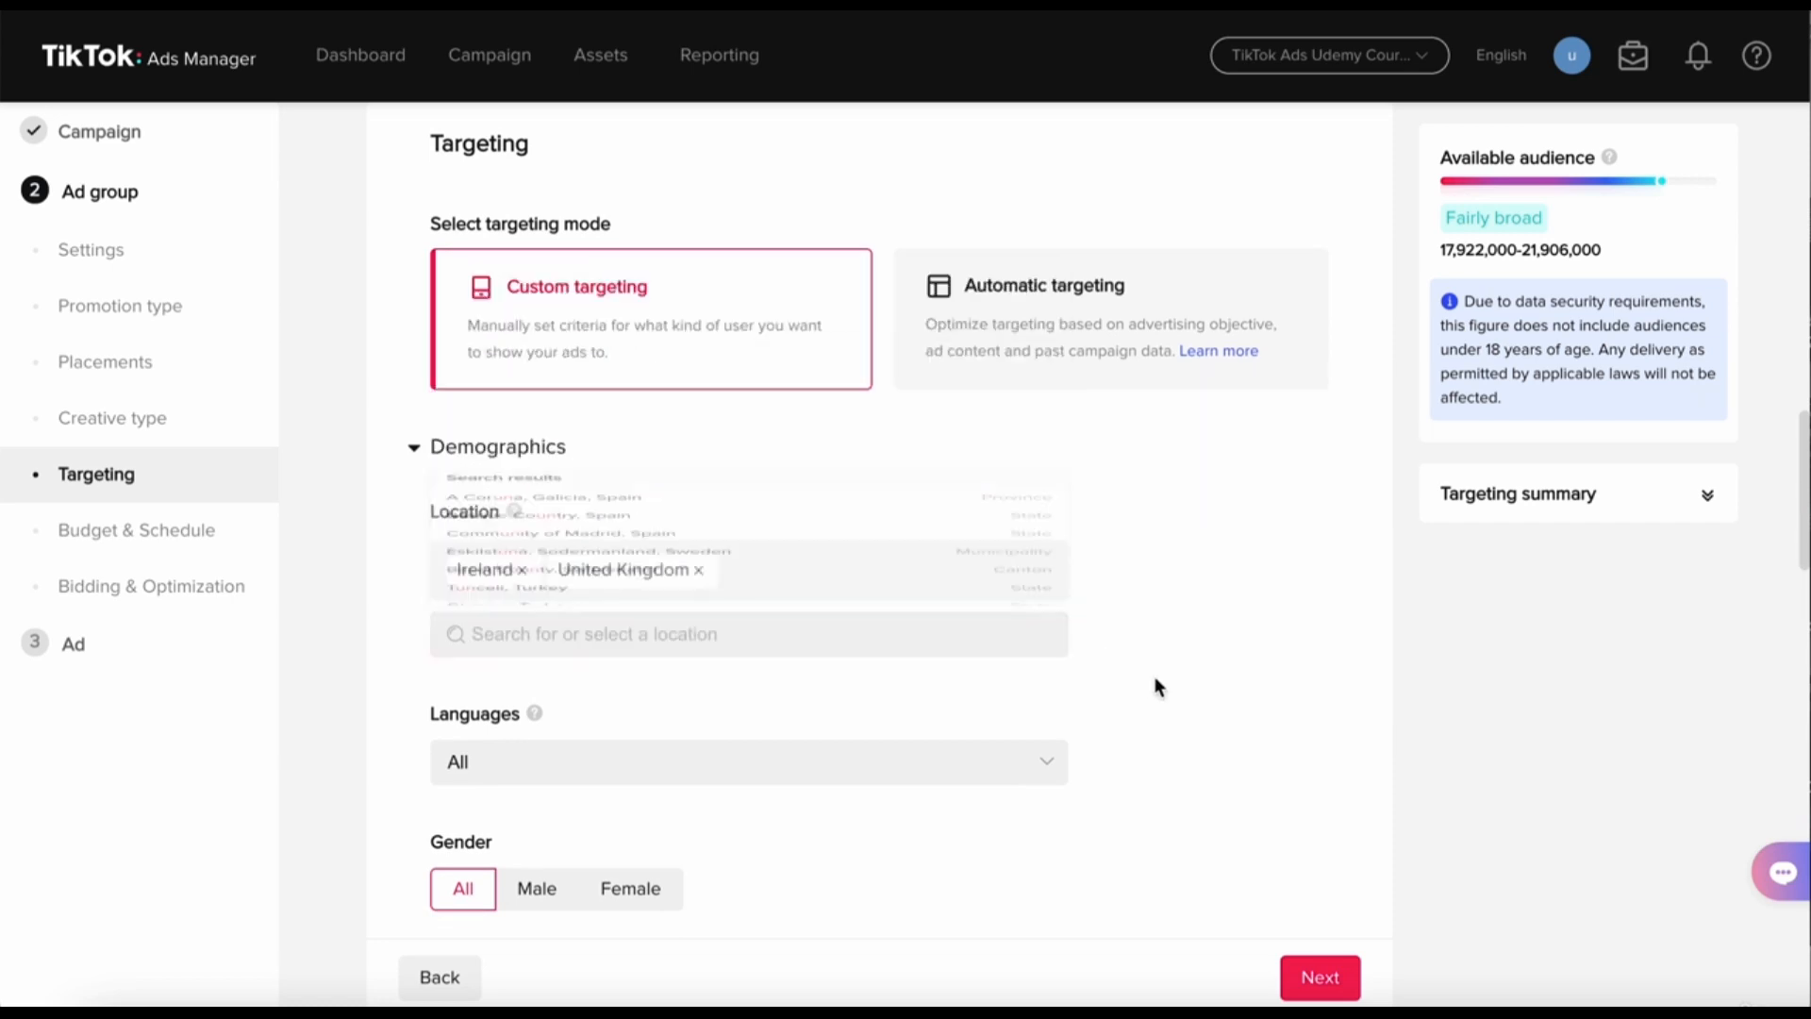
- Add English as a targeting language for the ad group
{"action": "scroll", "coordinate": [924, 717], "scroll_direction": "down", "scroll_amount": 2}
{"action": "left_click", "coordinate": [755, 659]}
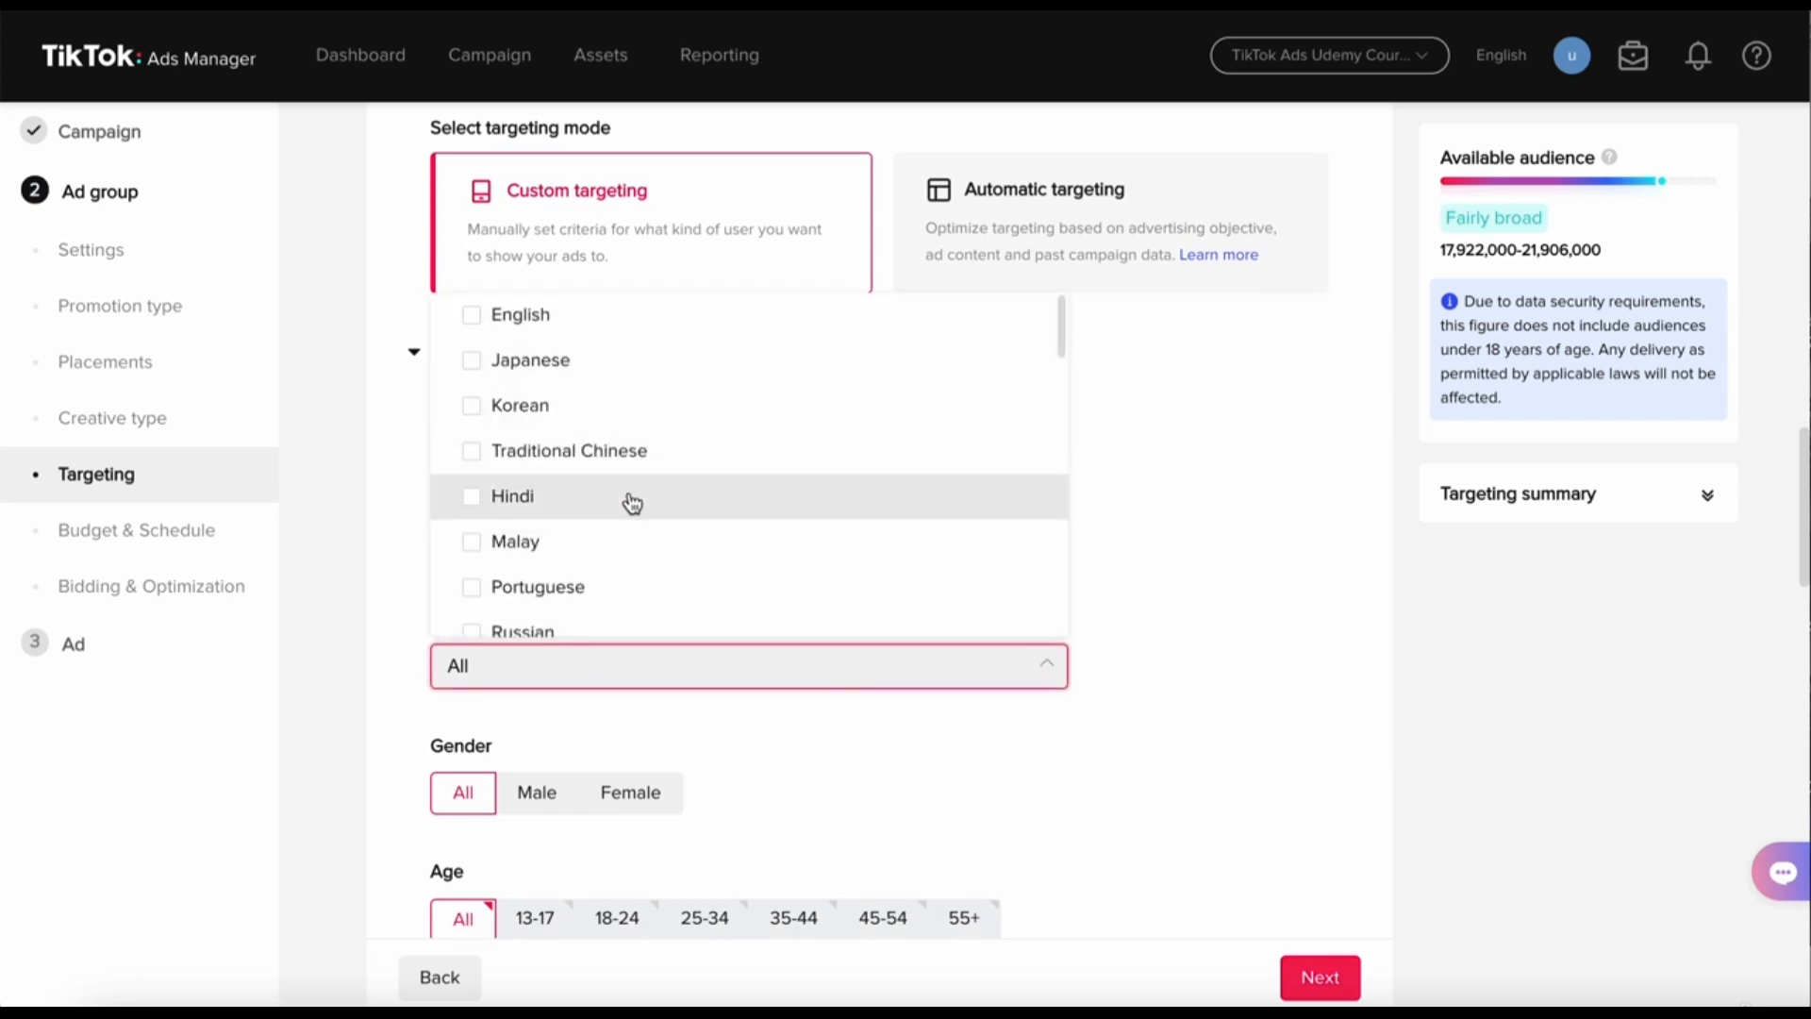
{"action": "left_click", "coordinate": [546, 337]}
{"action": "left_click", "coordinate": [1213, 600]}
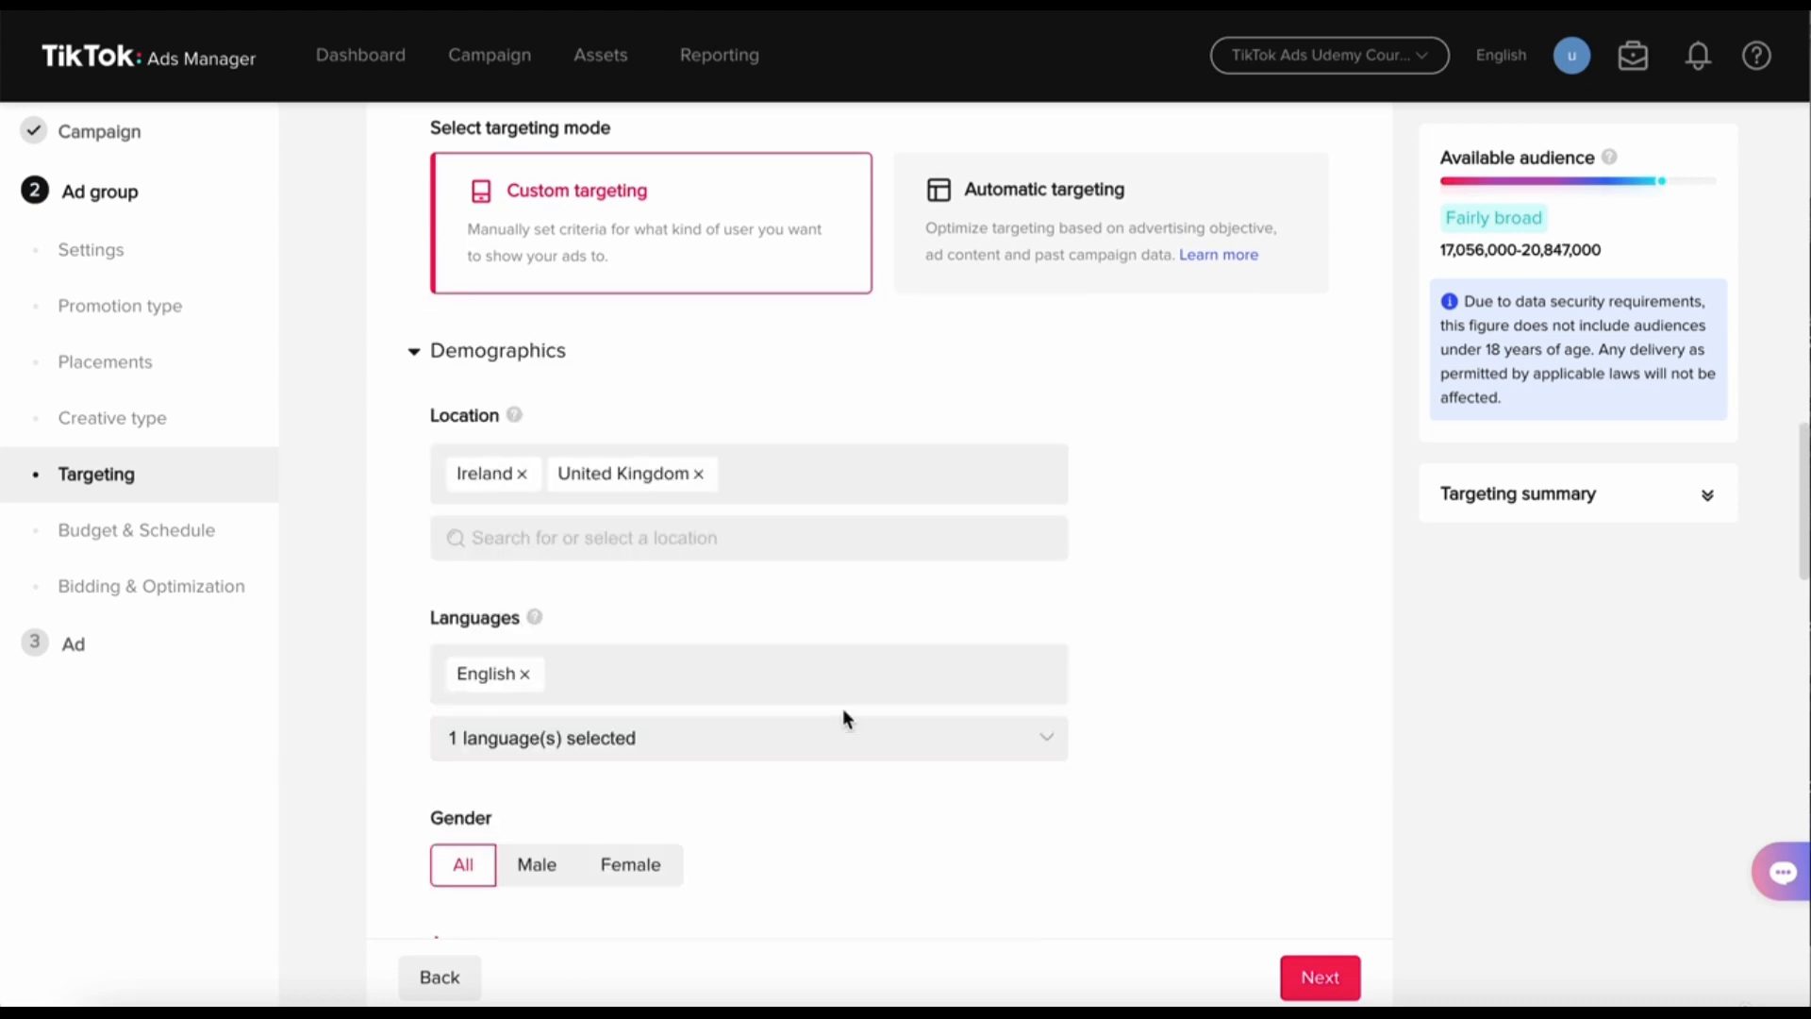
- Browse the remaining options in the targeting language list and close it without adding another language
{"action": "scroll", "coordinate": [844, 719], "scroll_direction": "down", "scroll_amount": 1}
{"action": "scroll", "coordinate": [768, 789], "scroll_direction": "down", "scroll_amount": 1}
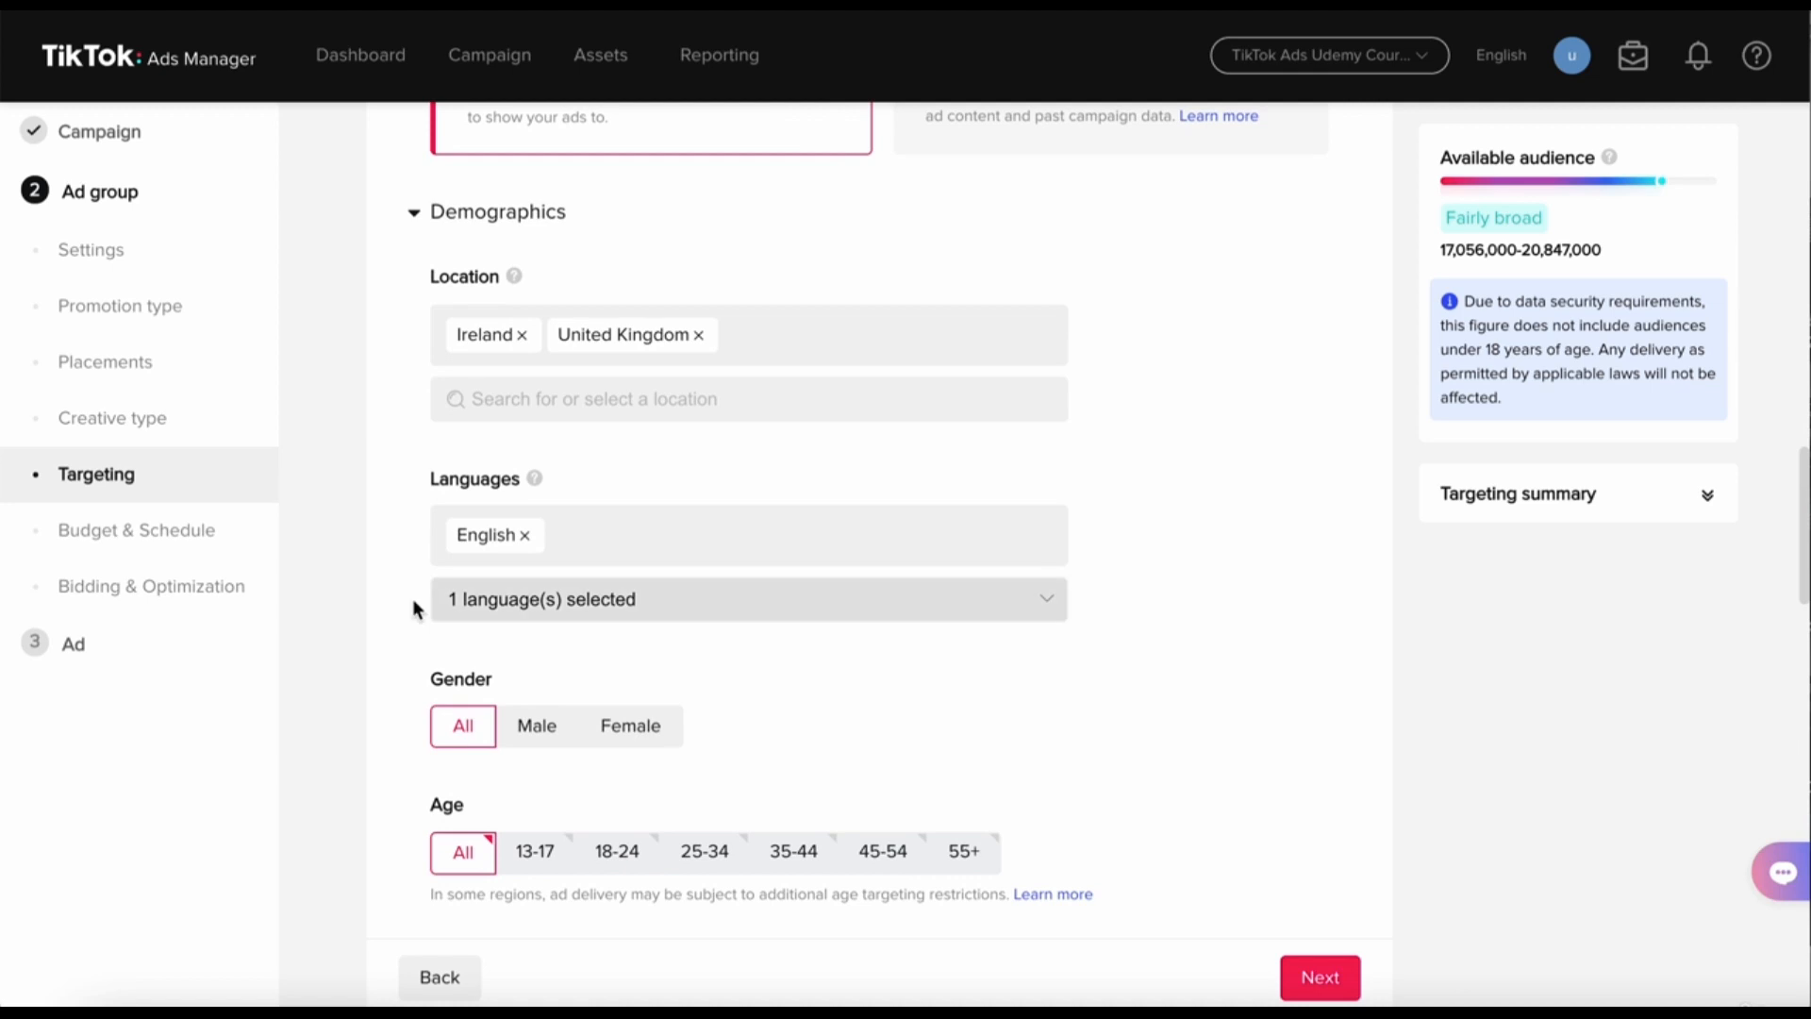
{"action": "left_click", "coordinate": [663, 596]}
{"action": "scroll", "coordinate": [657, 536], "scroll_direction": "down", "scroll_amount": 3}
{"action": "scroll", "coordinate": [657, 535], "scroll_direction": "down", "scroll_amount": 4}
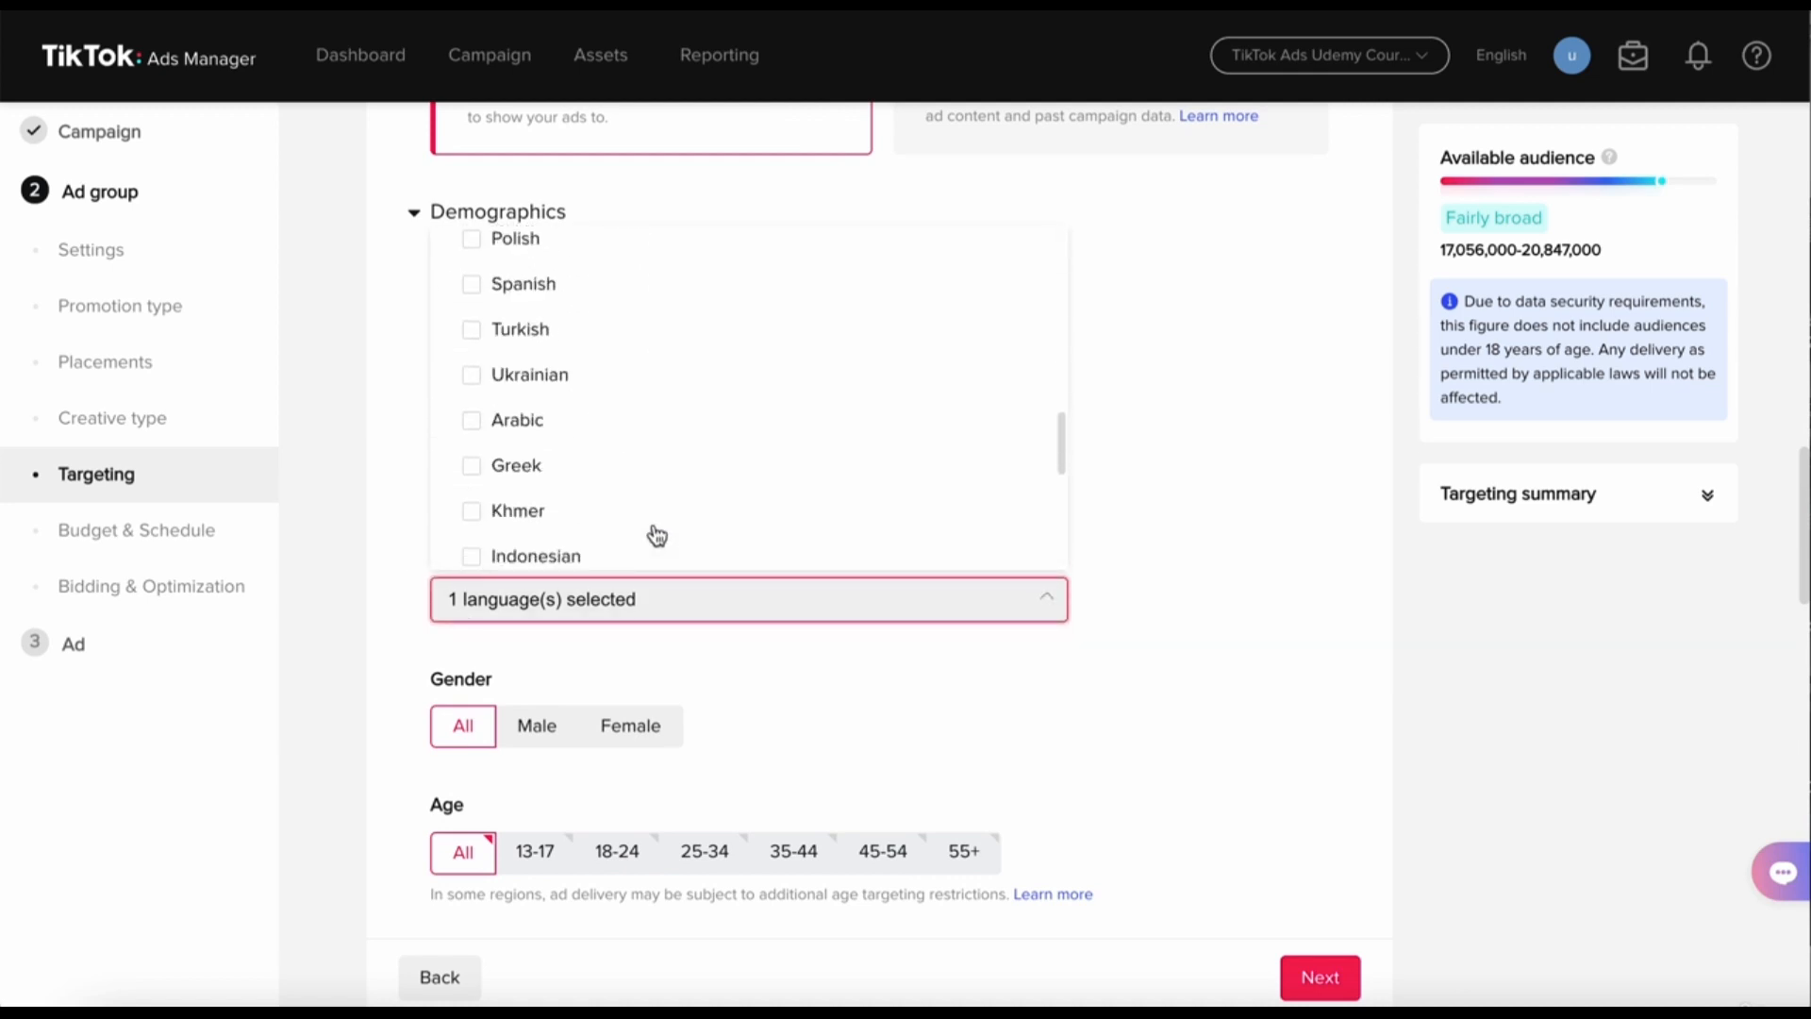
{"action": "left_click", "coordinate": [1130, 666]}
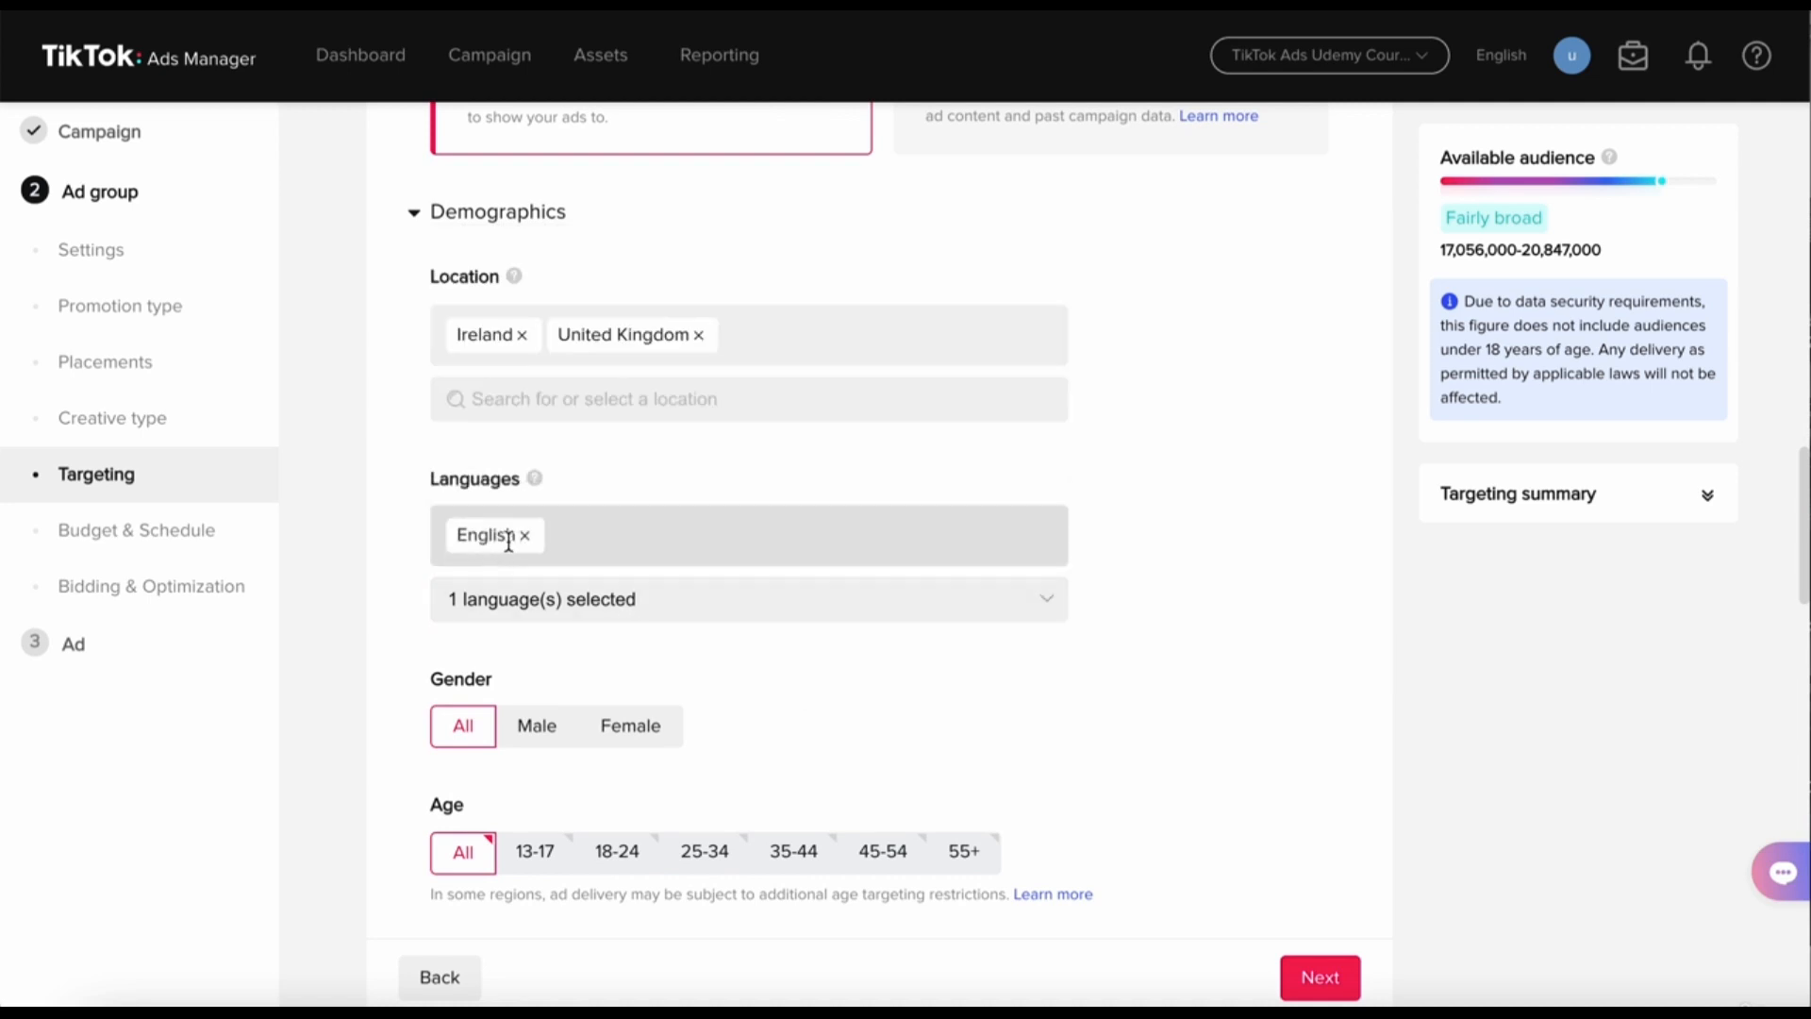
- Try the Male and Female options for gender targeting, then return the gender to All
{"action": "scroll", "coordinate": [427, 632], "scroll_direction": "down", "scroll_amount": 1}
{"action": "scroll", "coordinate": [426, 632], "scroll_direction": "down", "scroll_amount": 1}
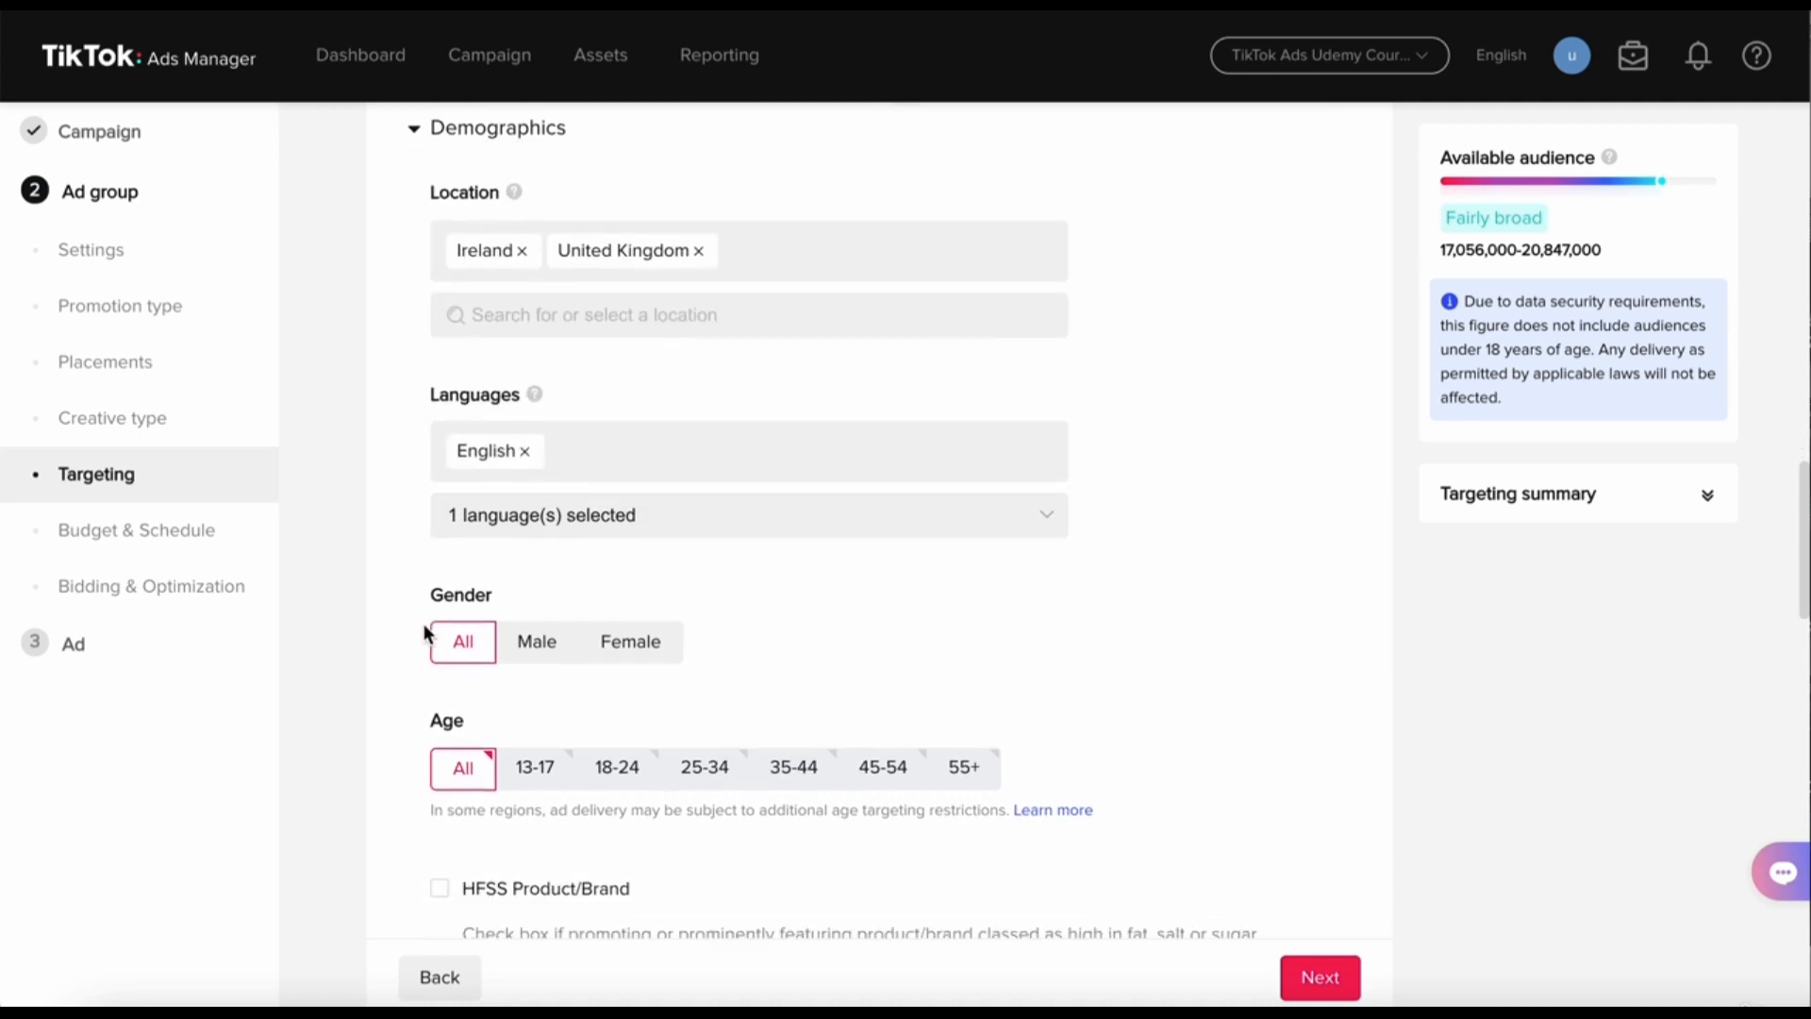
{"action": "left_click", "coordinate": [536, 641]}
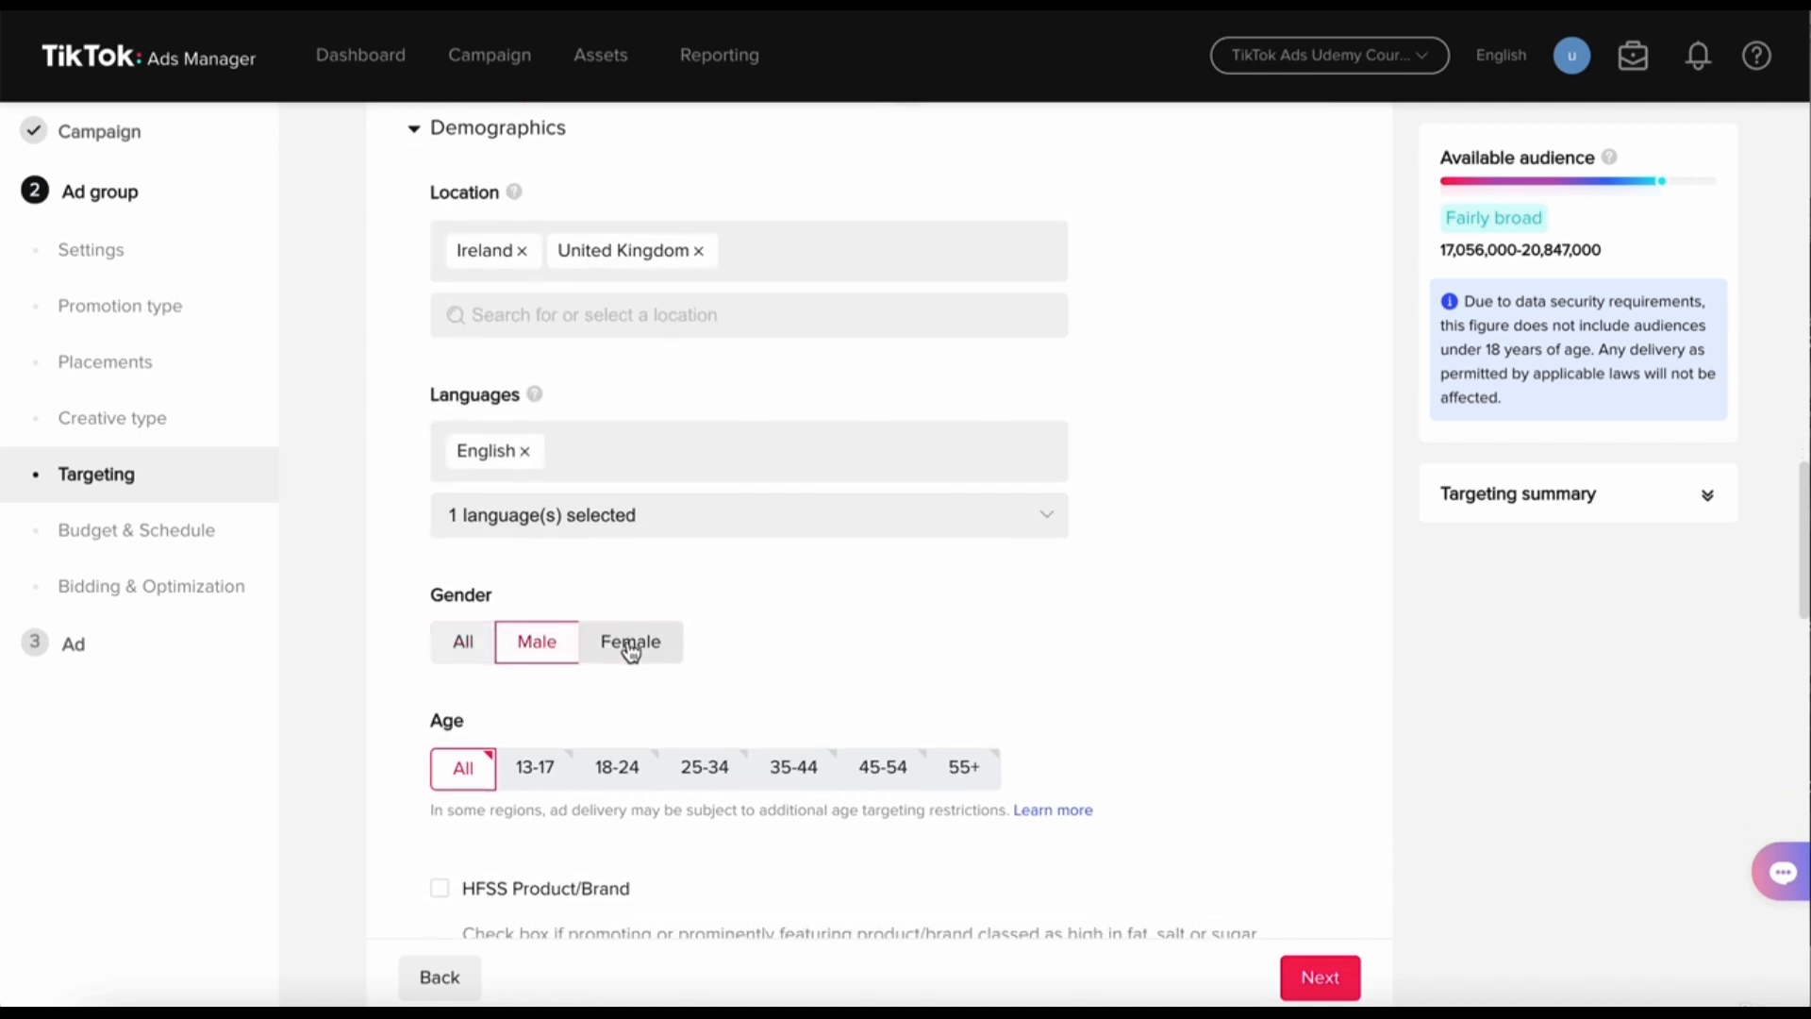
{"action": "left_click", "coordinate": [631, 644]}
{"action": "left_click", "coordinate": [464, 643]}
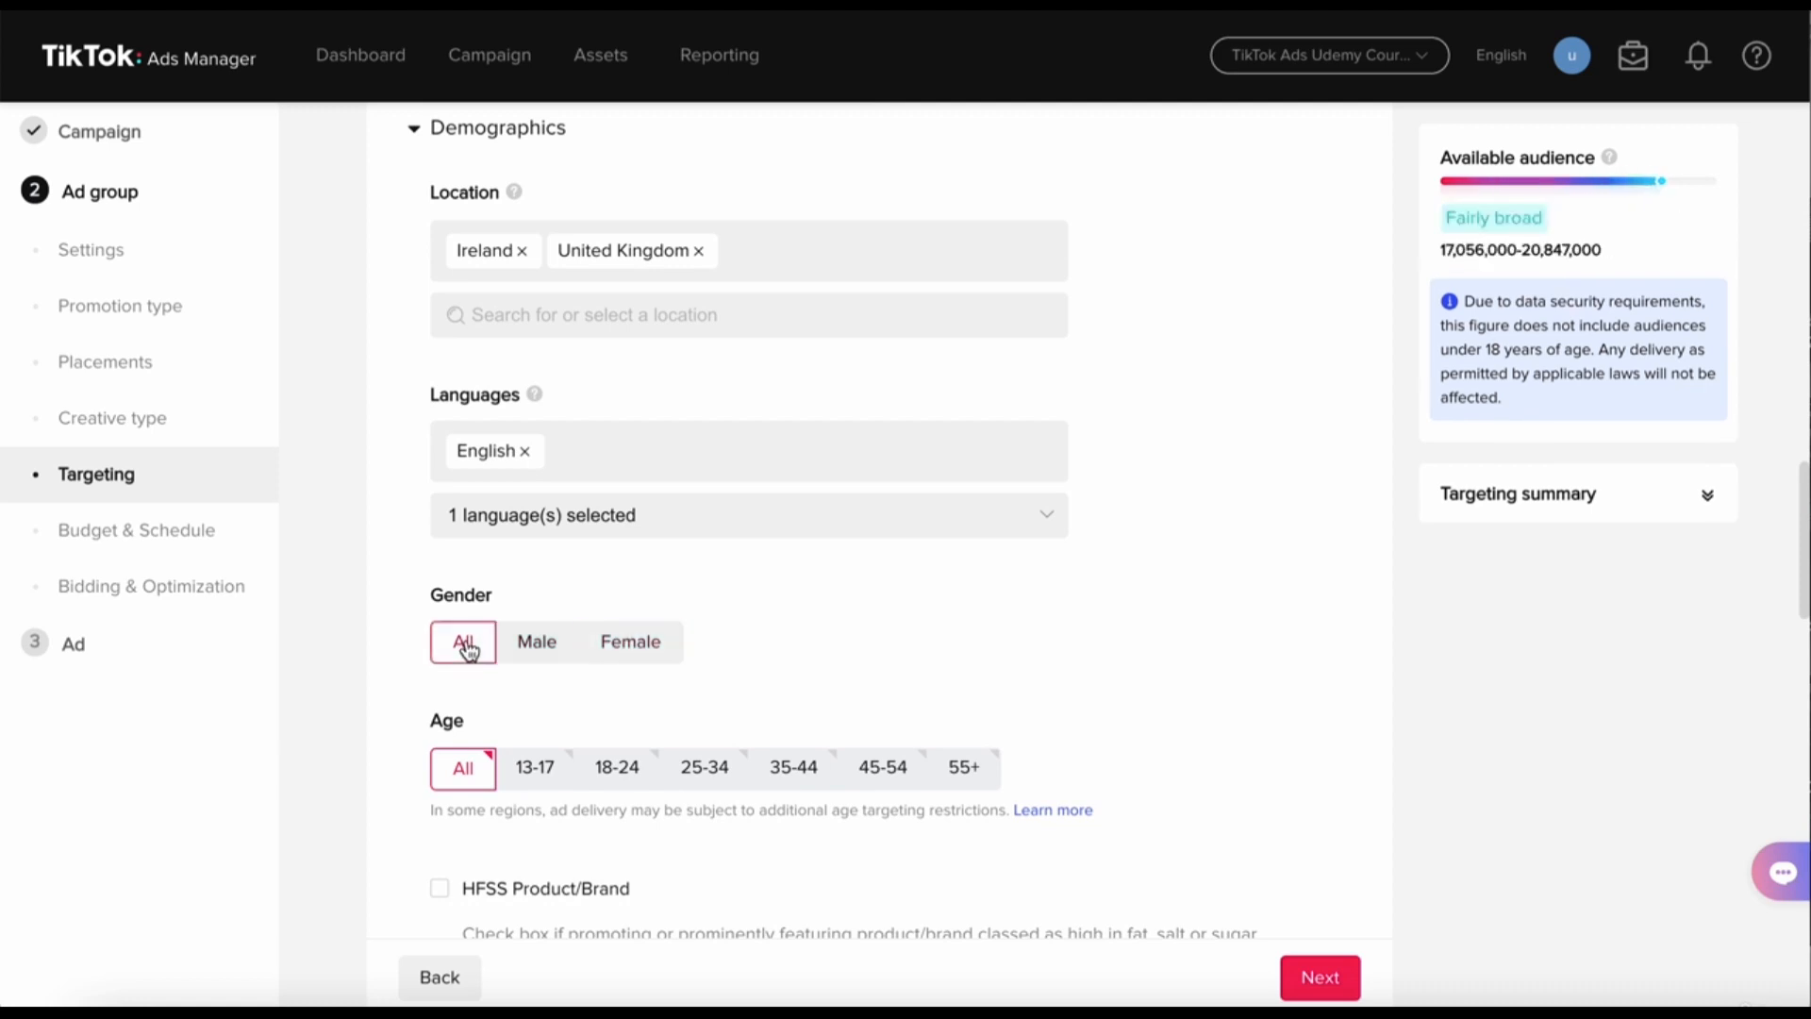
{"action": "left_click", "coordinate": [638, 646]}
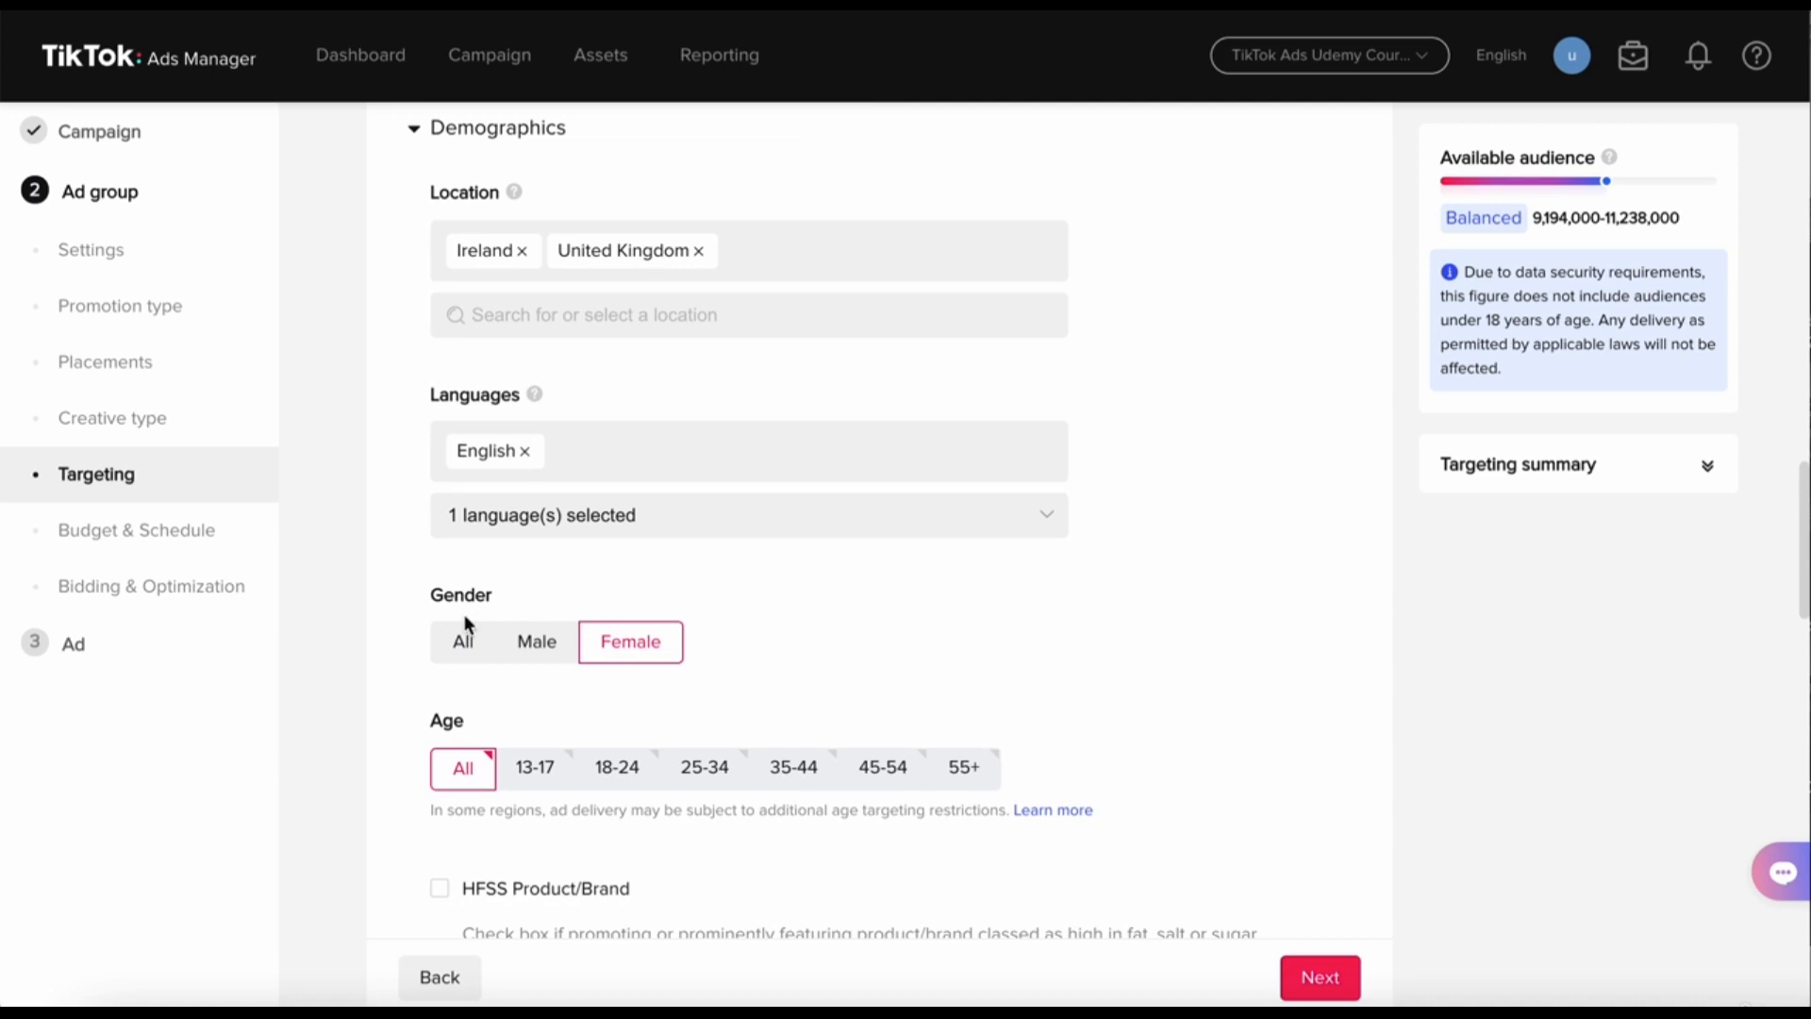
{"action": "left_click", "coordinate": [464, 645]}
- Try the 25-34 and 18-24 age groups in the age targeting, then return the age to All
{"action": "scroll", "coordinate": [423, 667], "scroll_direction": "down", "scroll_amount": 1}
{"action": "scroll", "coordinate": [420, 667], "scroll_direction": "down", "scroll_amount": 1}
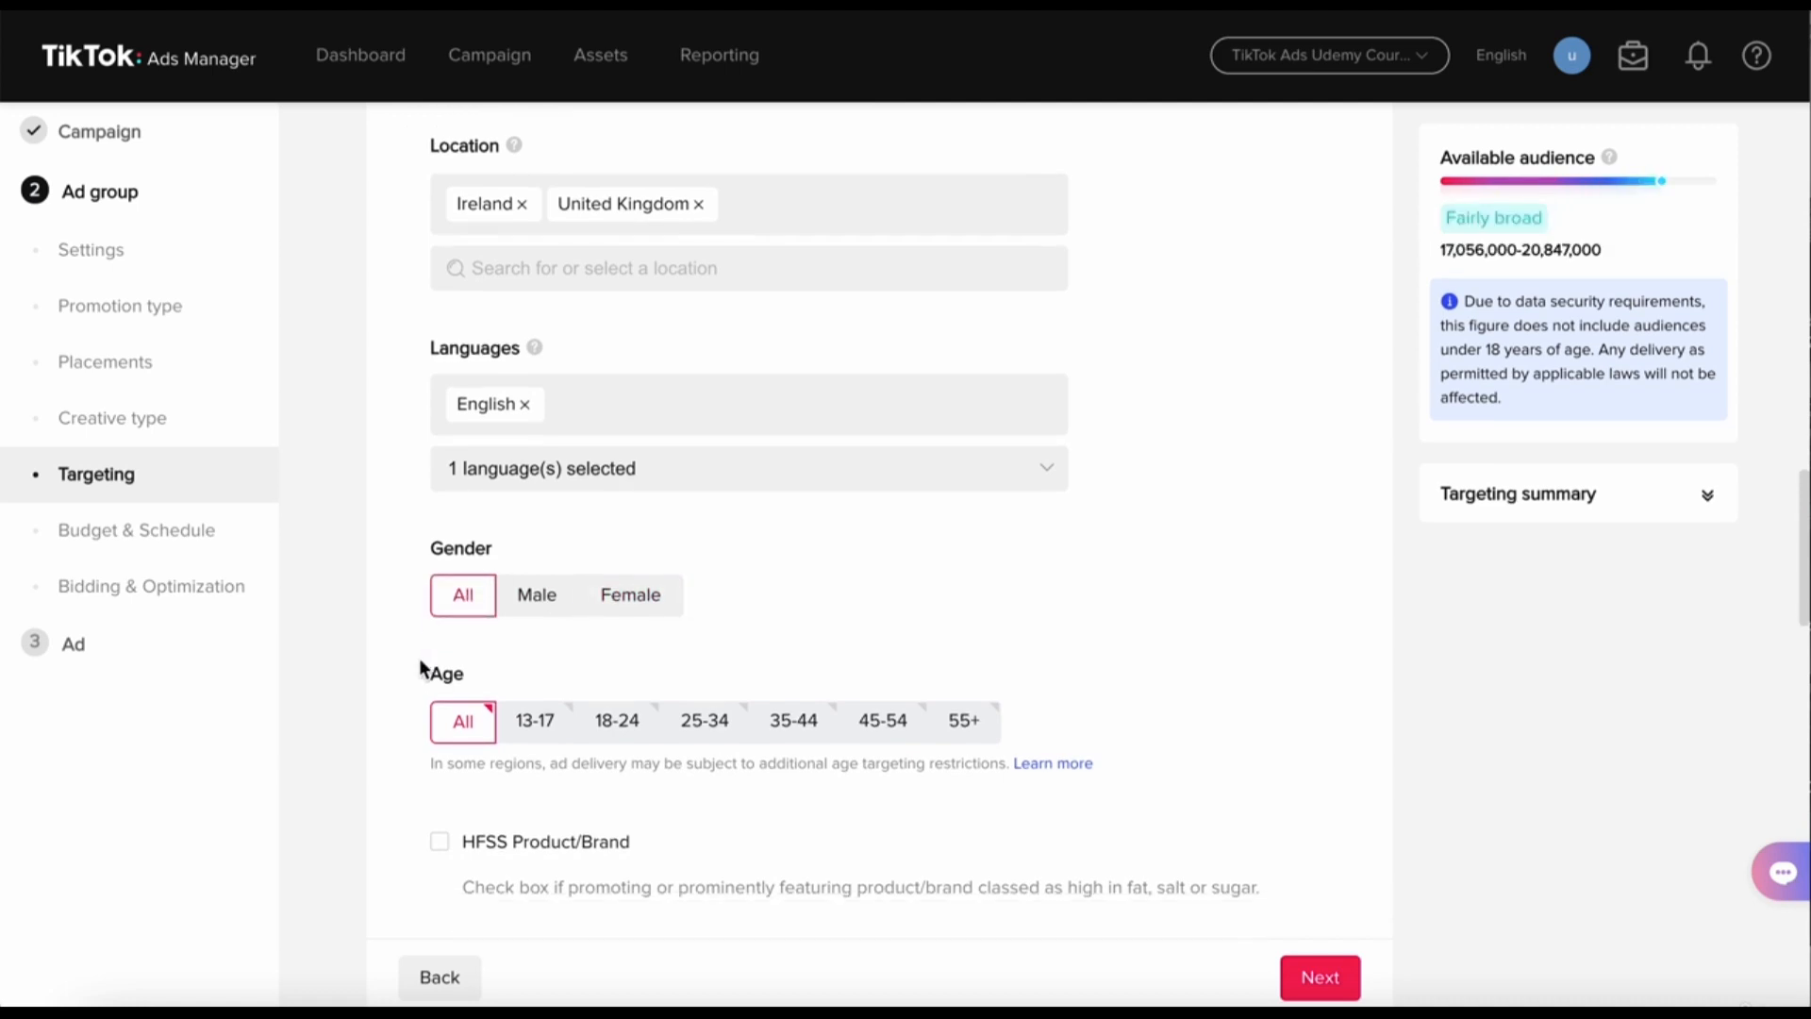
{"action": "scroll", "coordinate": [421, 670], "scroll_direction": "down", "scroll_amount": 3}
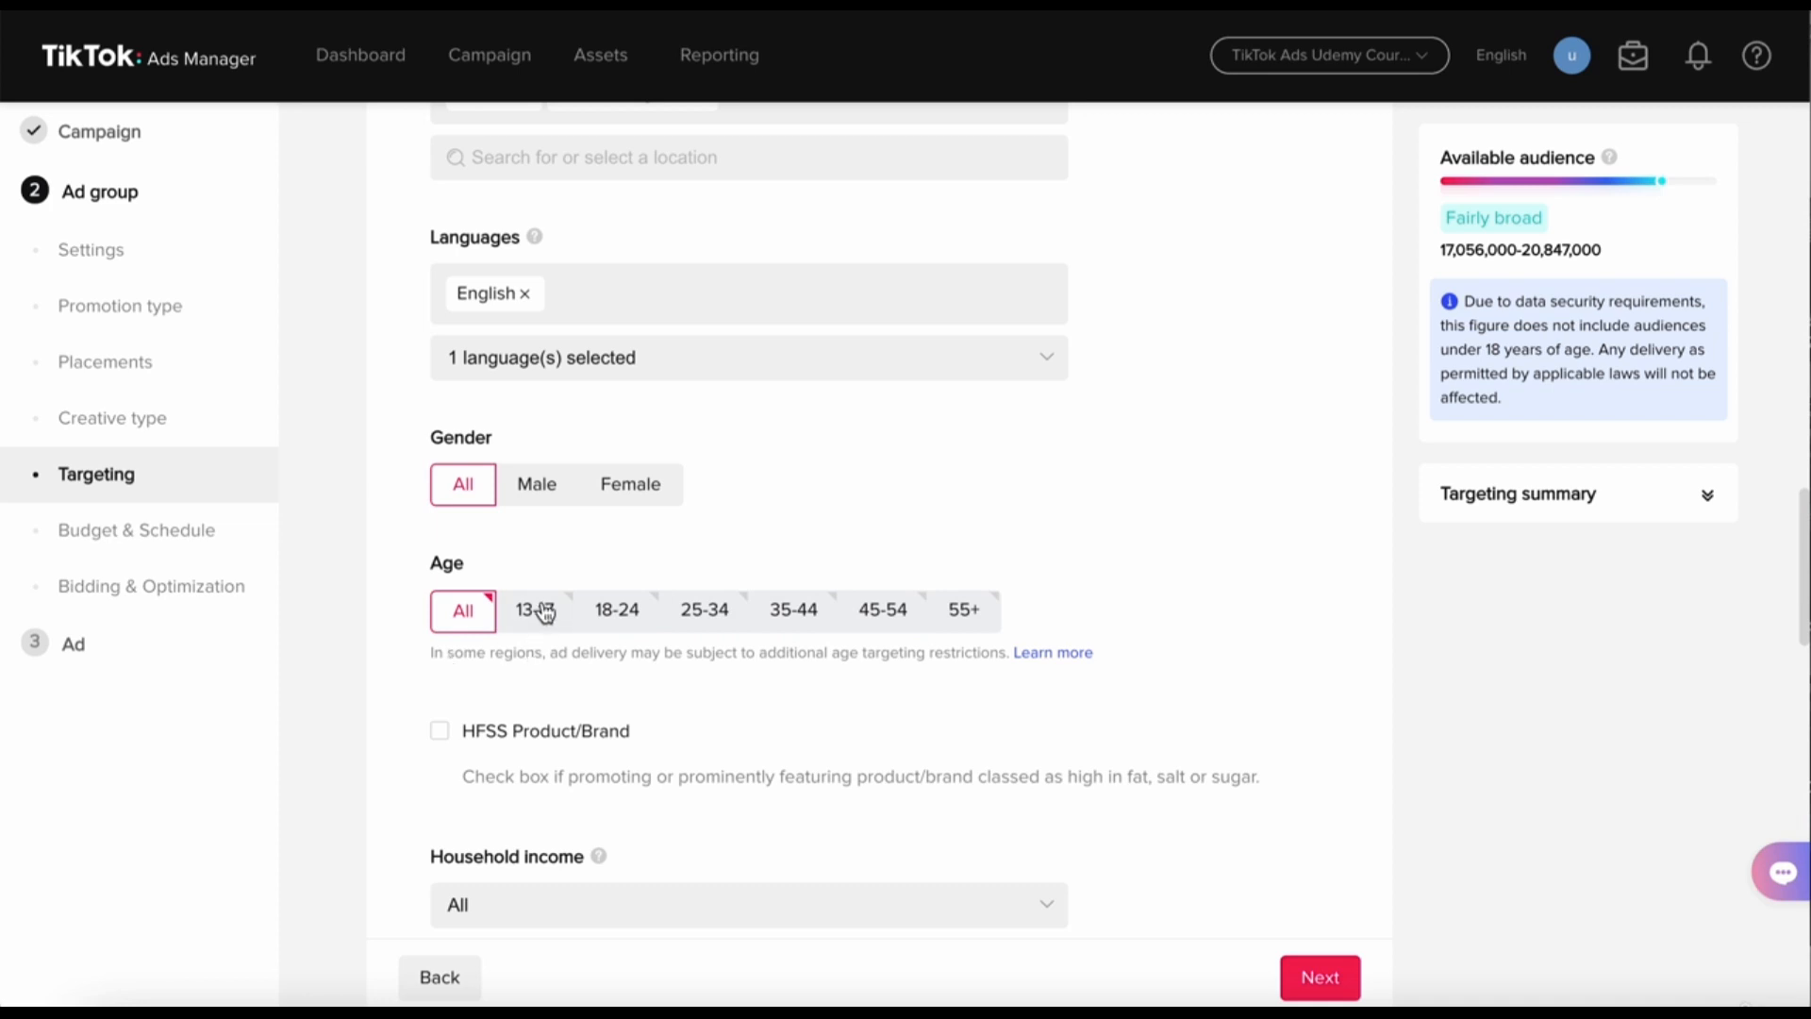
{"action": "left_click", "coordinate": [688, 612]}
{"action": "left_click", "coordinate": [641, 626]}
{"action": "left_click", "coordinate": [623, 614]}
{"action": "left_click", "coordinate": [464, 615]}
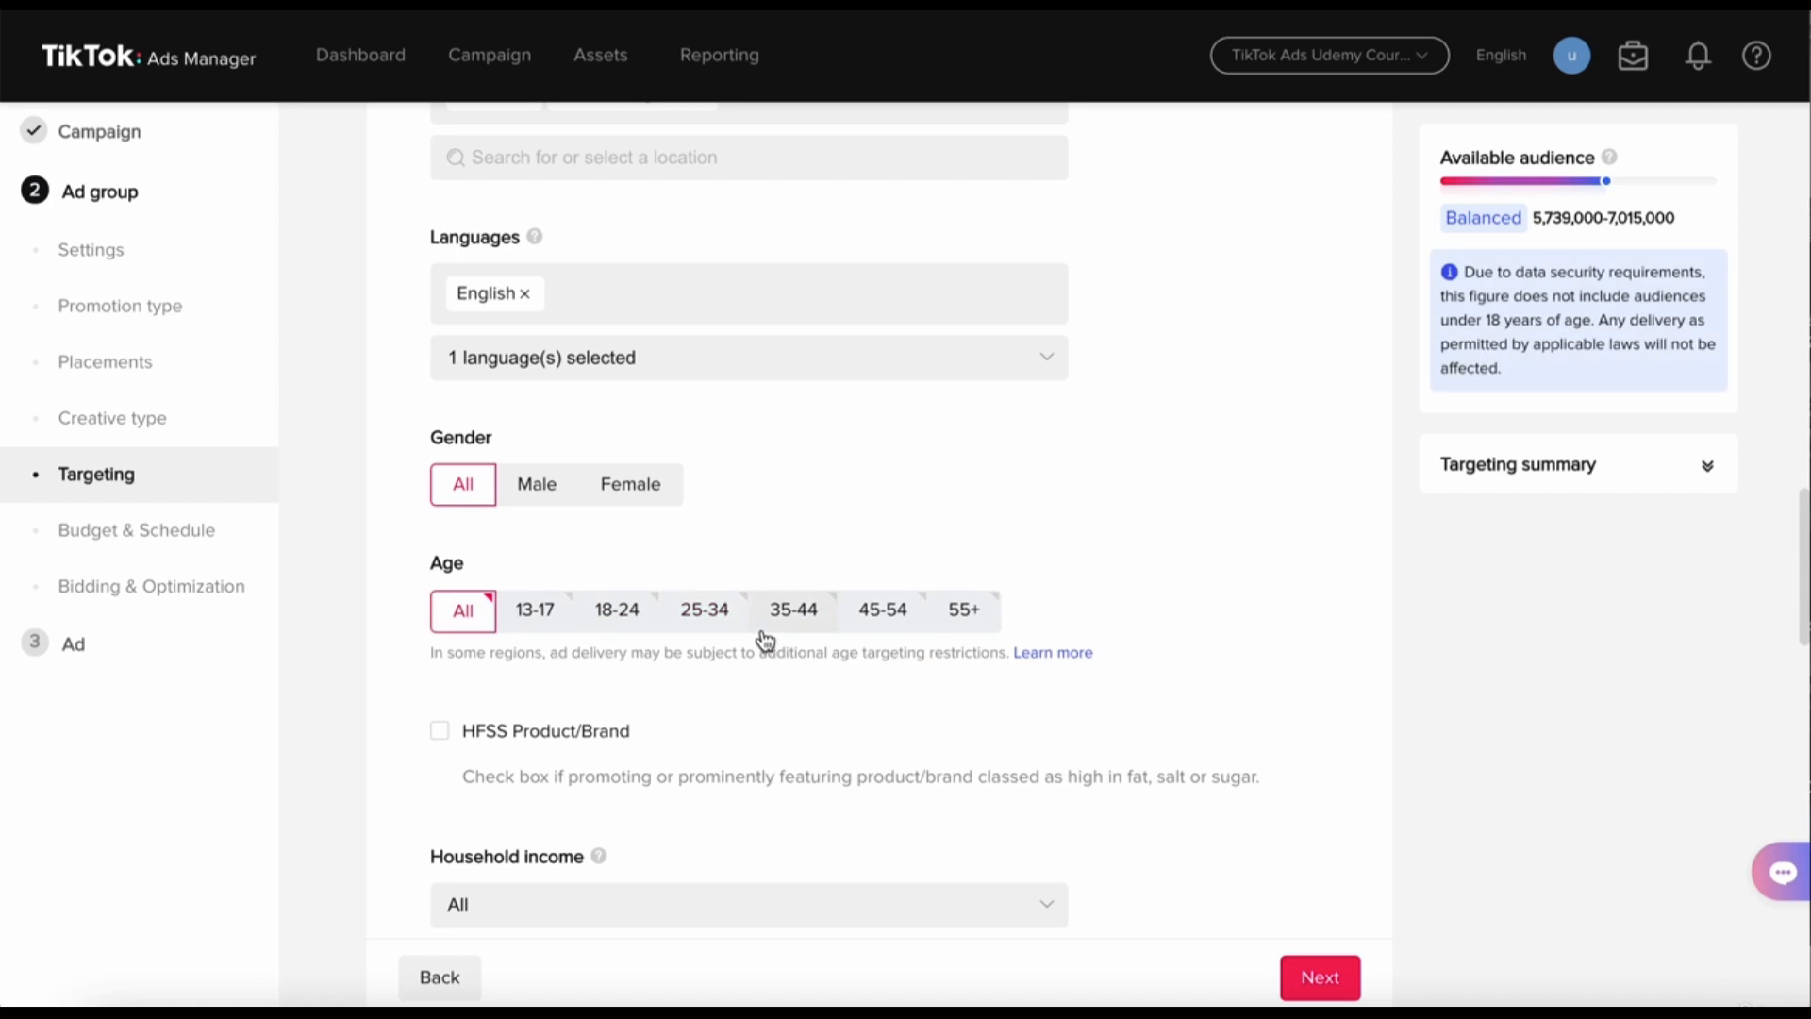
- Restrict the age targeting to the 18-24, 25-34, 35-44 and 45-54 groups
{"action": "left_click", "coordinate": [623, 618]}
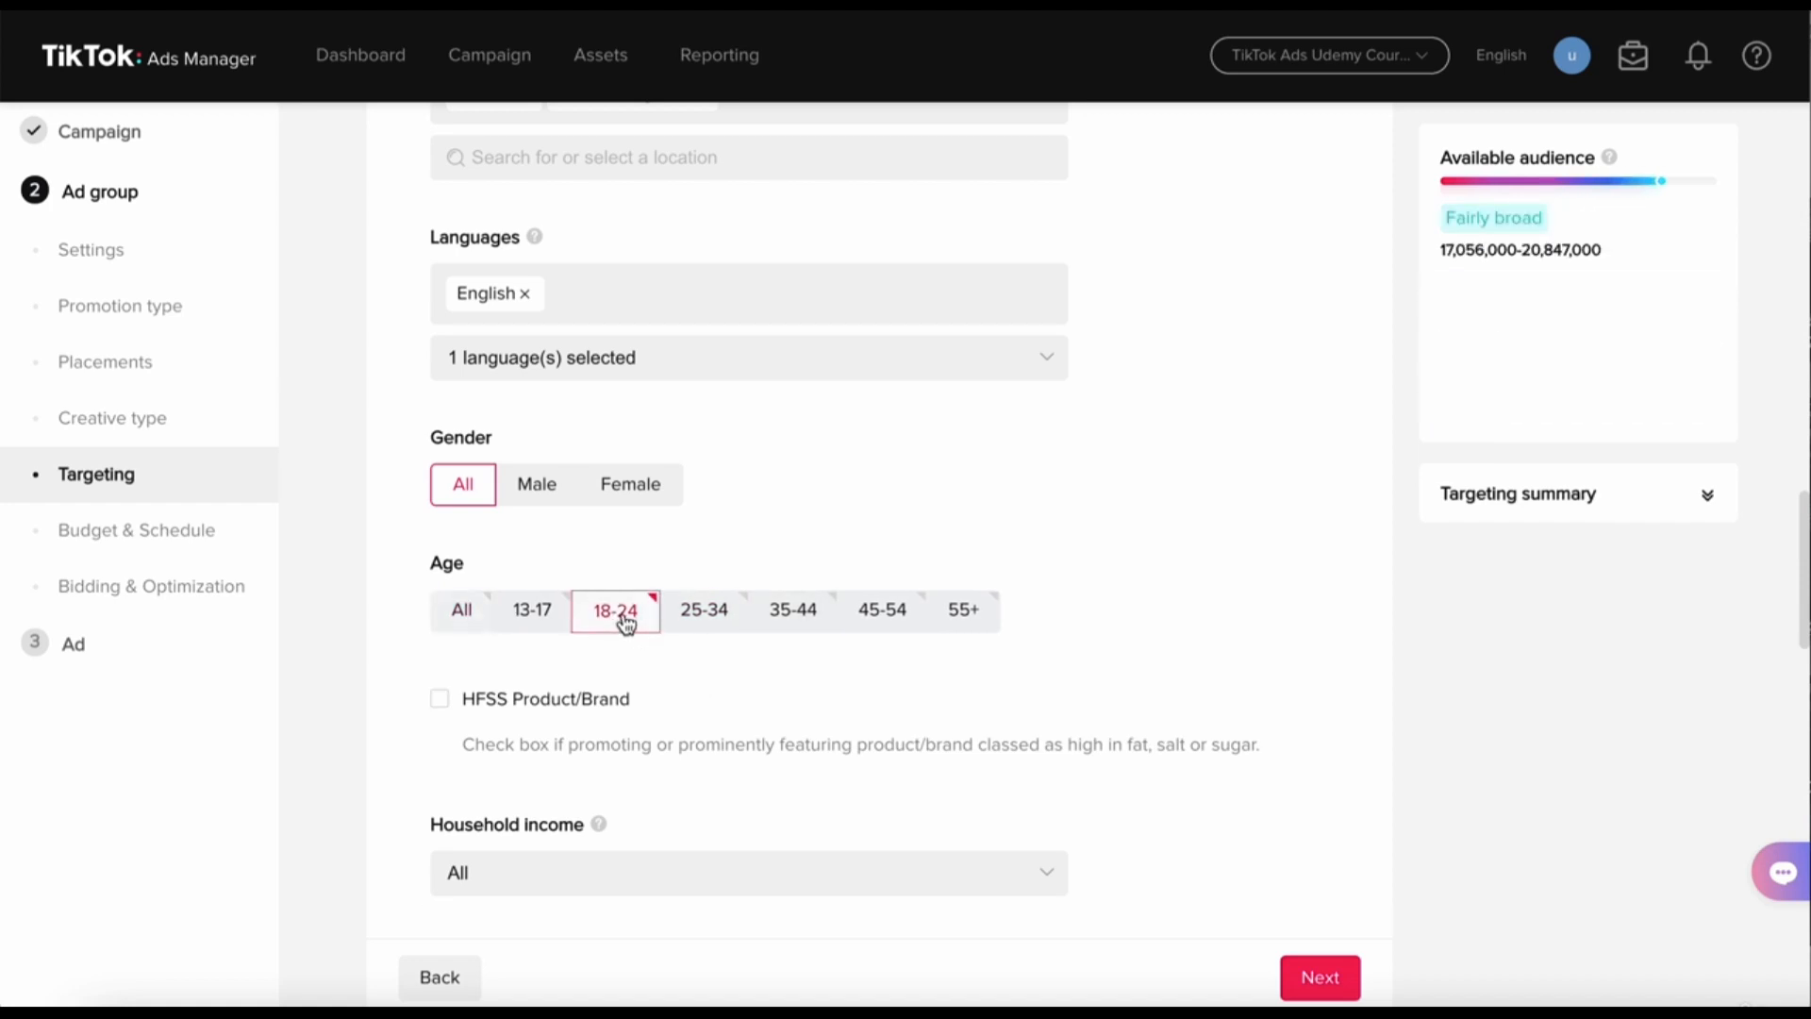
{"action": "left_click", "coordinate": [703, 619]}
{"action": "left_click", "coordinate": [790, 618]}
{"action": "left_click", "coordinate": [910, 613]}
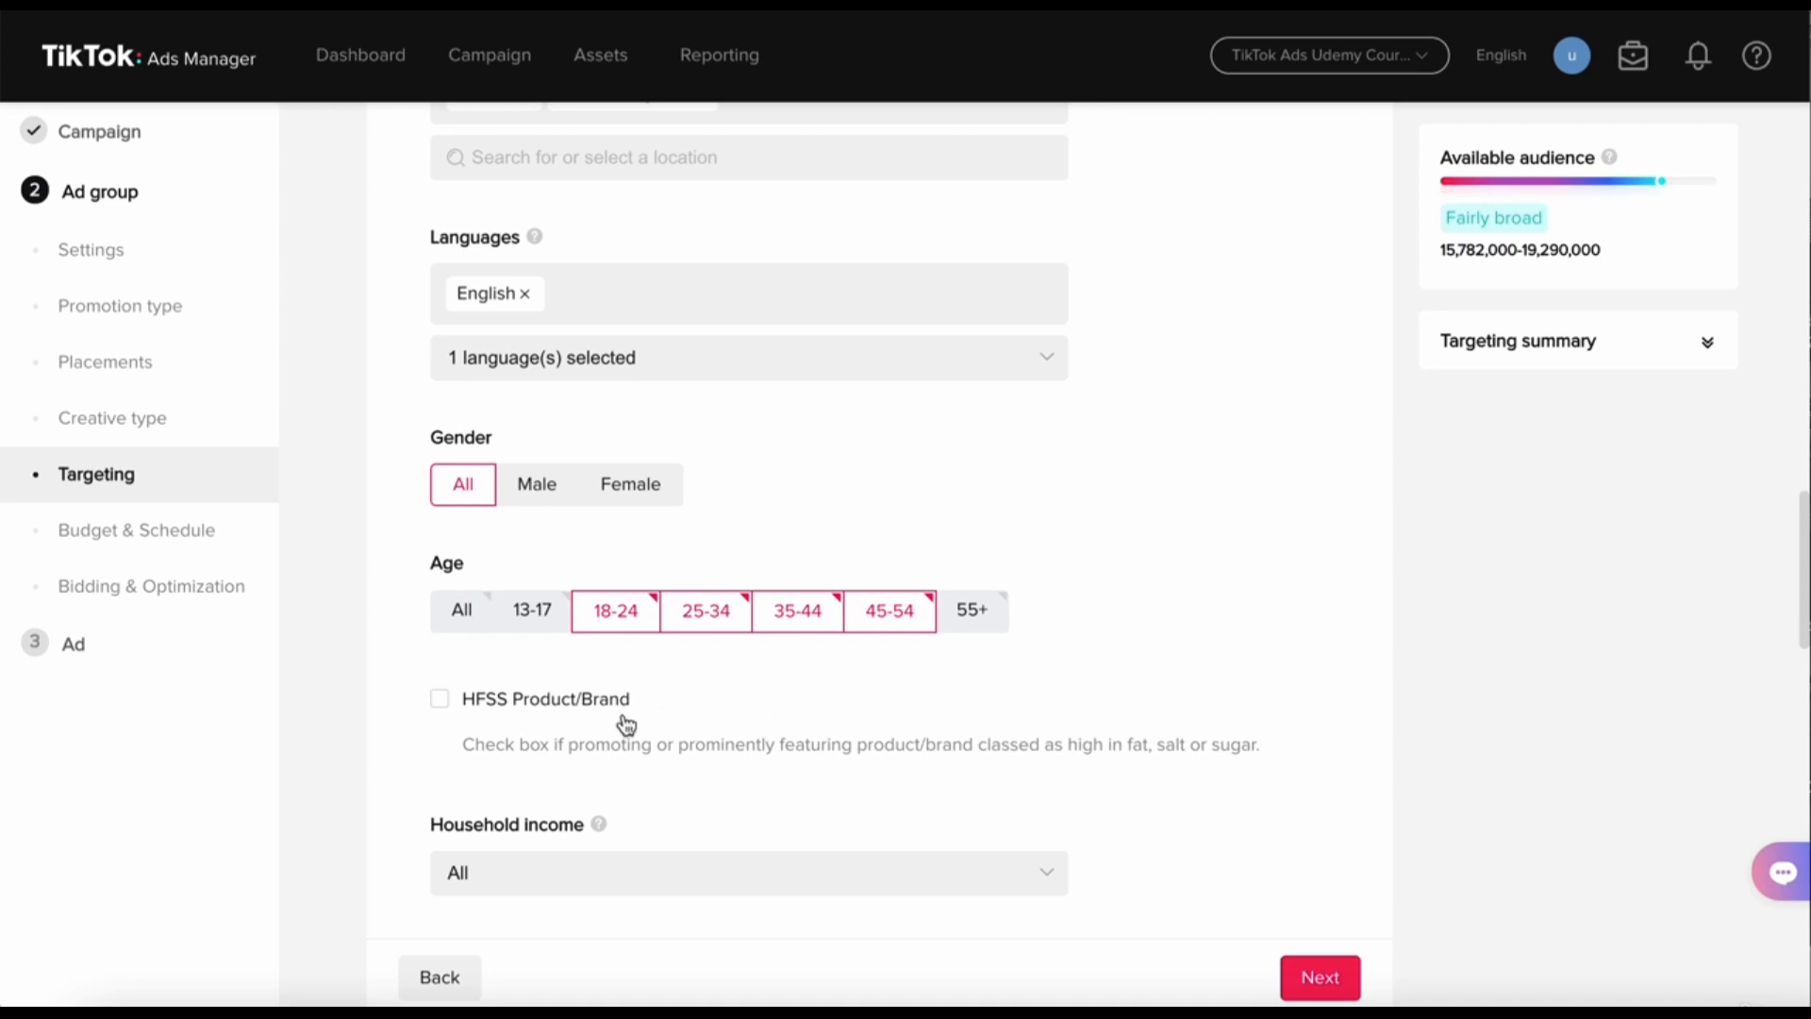
- Read the description of the HFSS Product/Brand option below the age targeting
{"action": "scroll", "coordinate": [566, 689], "scroll_direction": "down", "scroll_amount": 1}
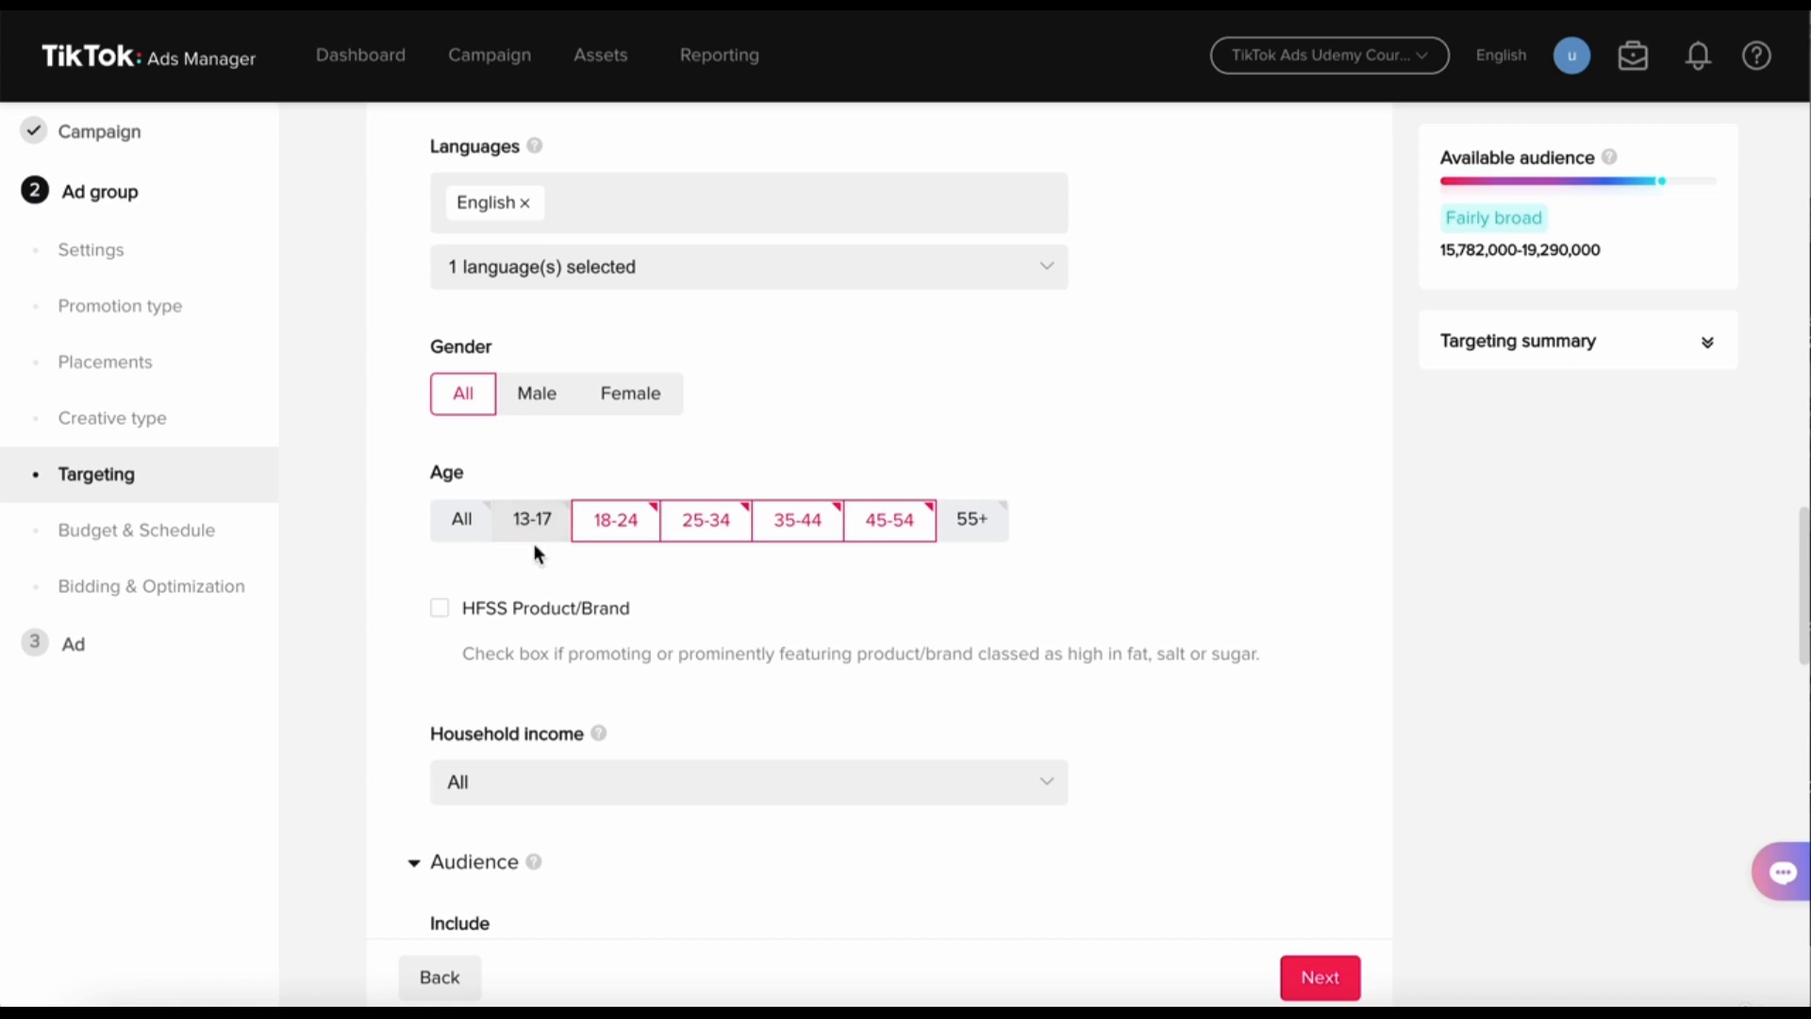
{"action": "scroll", "coordinate": [534, 543], "scroll_direction": "down", "scroll_amount": 1}
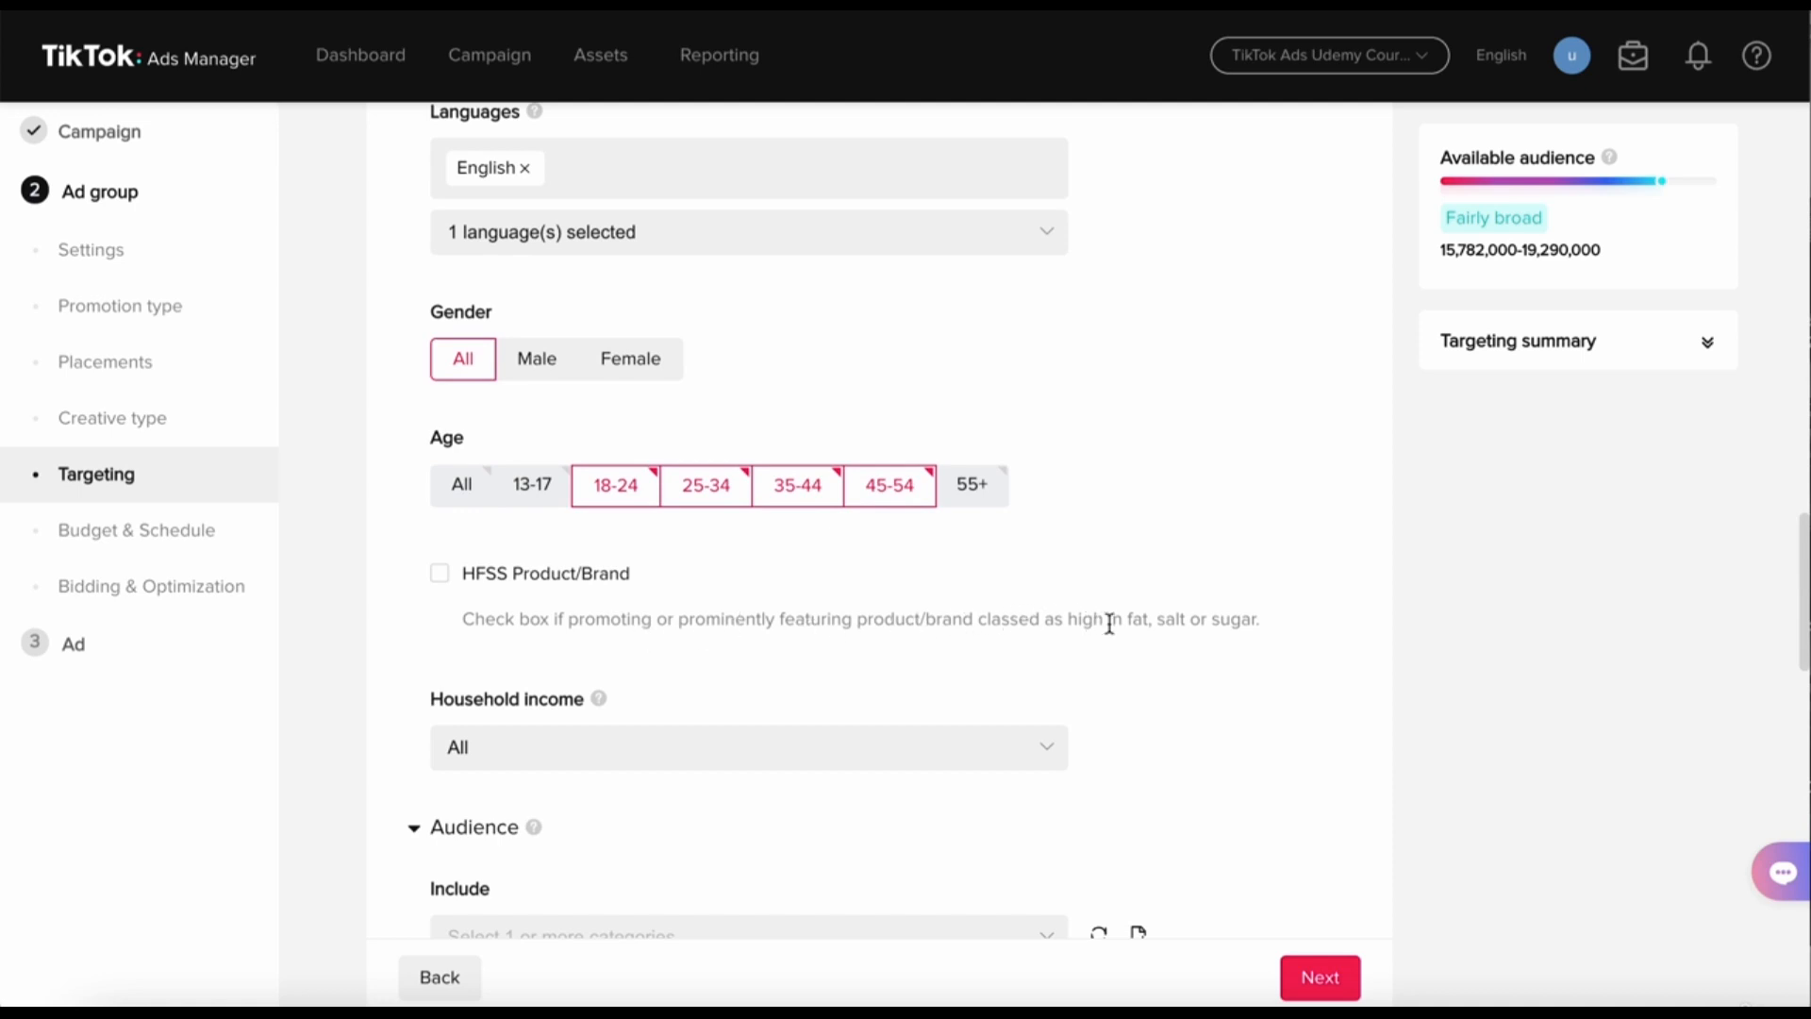
{"action": "left_click_drag", "start_coordinate": [1286, 631], "coordinate": [1079, 635]}
{"action": "left_click", "coordinate": [1139, 671]}
- Read the explanation of household income targeting and view its available income brackets
{"action": "scroll", "coordinate": [946, 618], "scroll_direction": "down", "scroll_amount": 2}
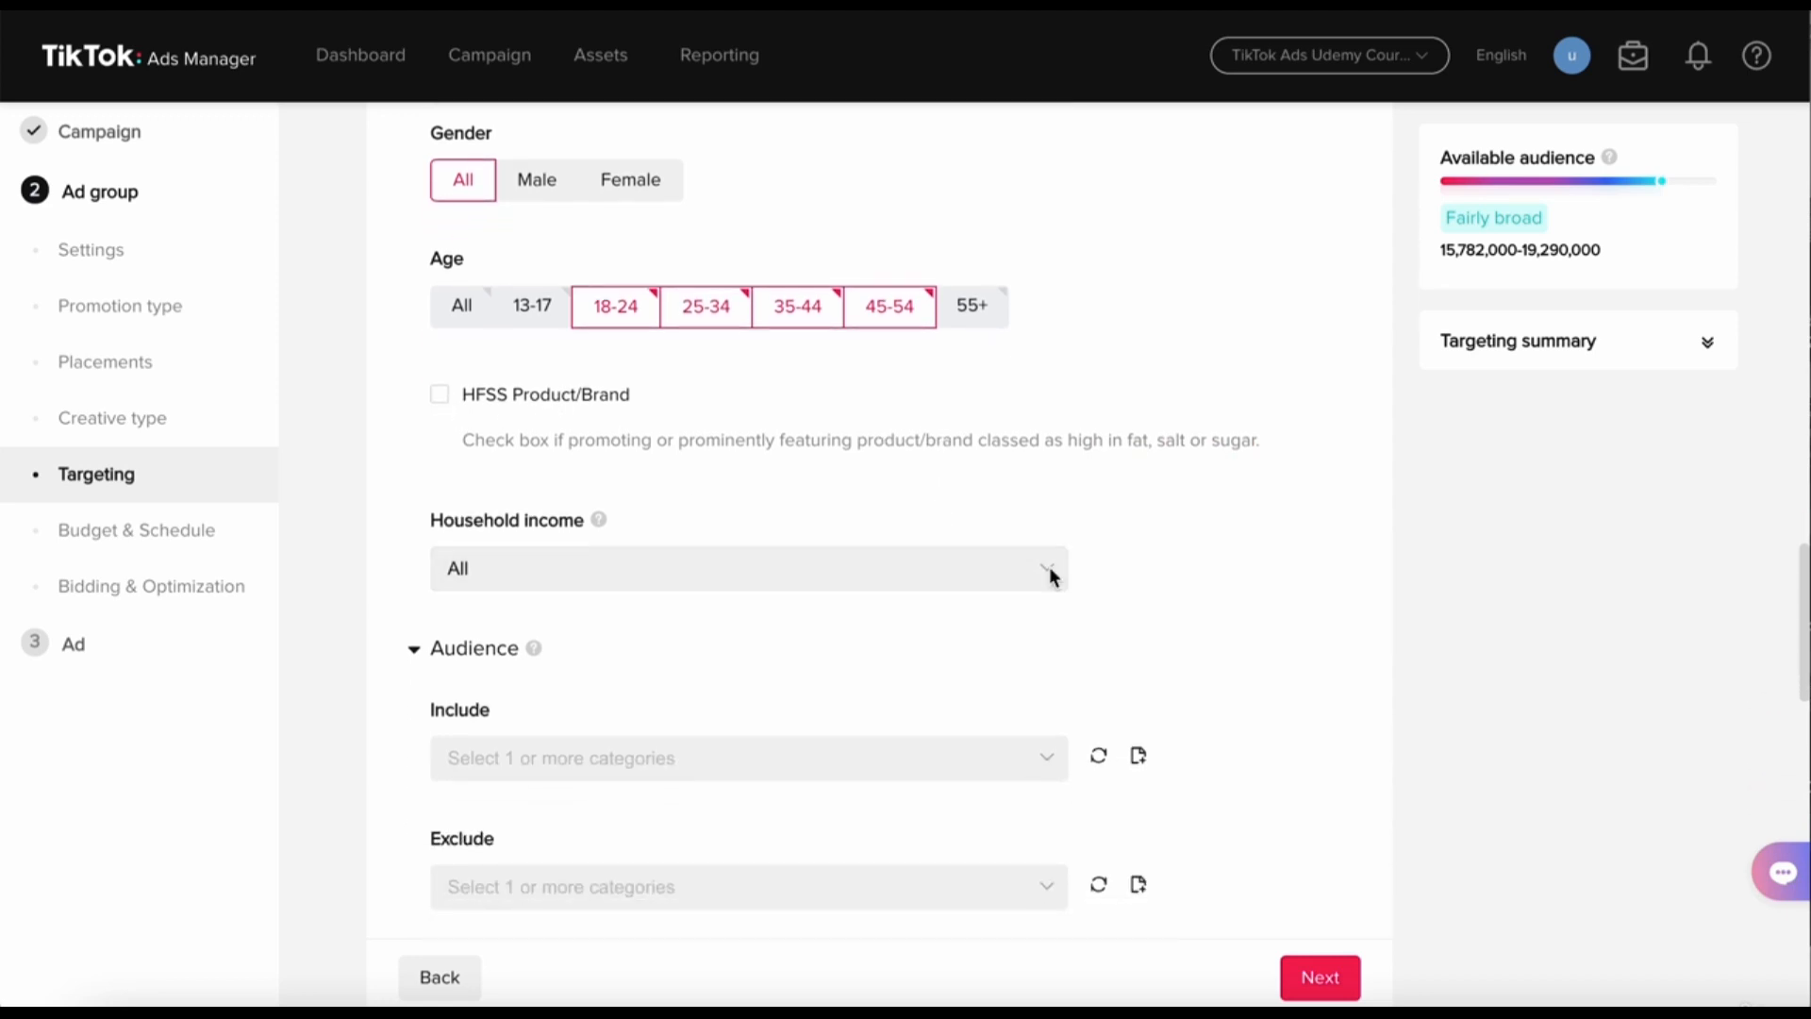
{"action": "left_click_drag", "start_coordinate": [426, 524], "coordinate": [596, 523]}
{"action": "left_click", "coordinate": [650, 496]}
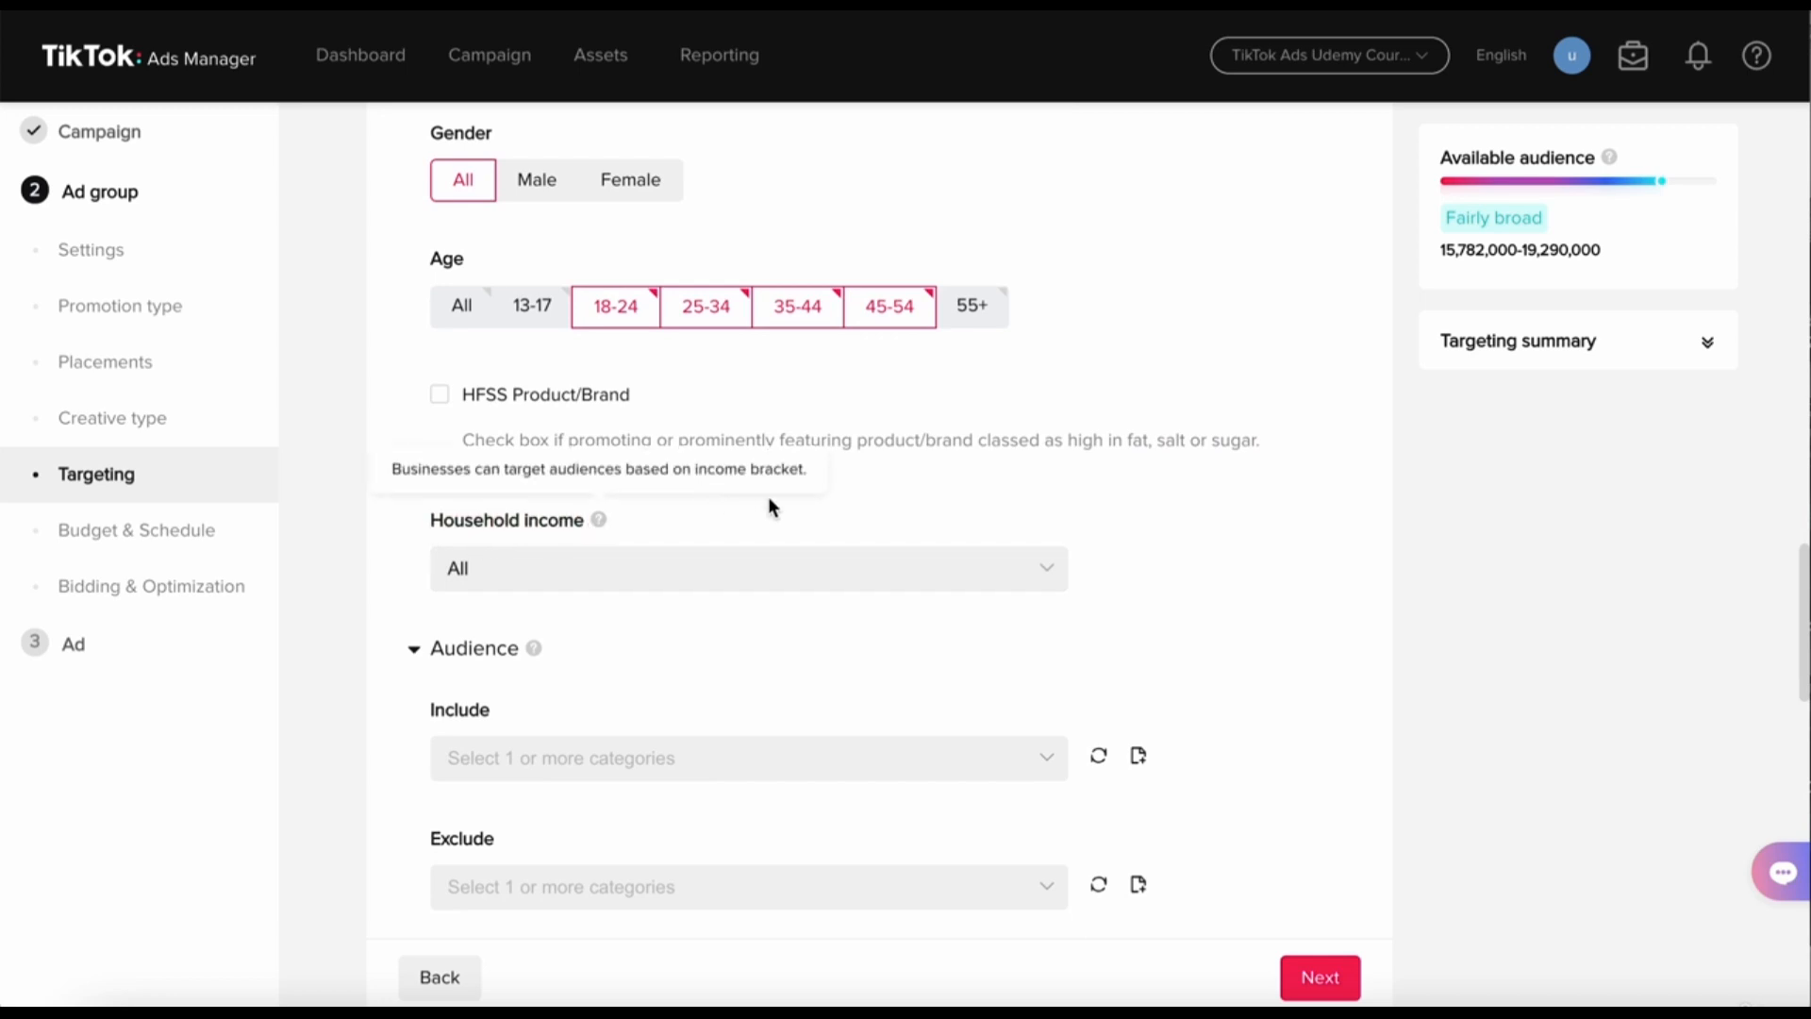
{"action": "left_click", "coordinate": [1047, 569]}
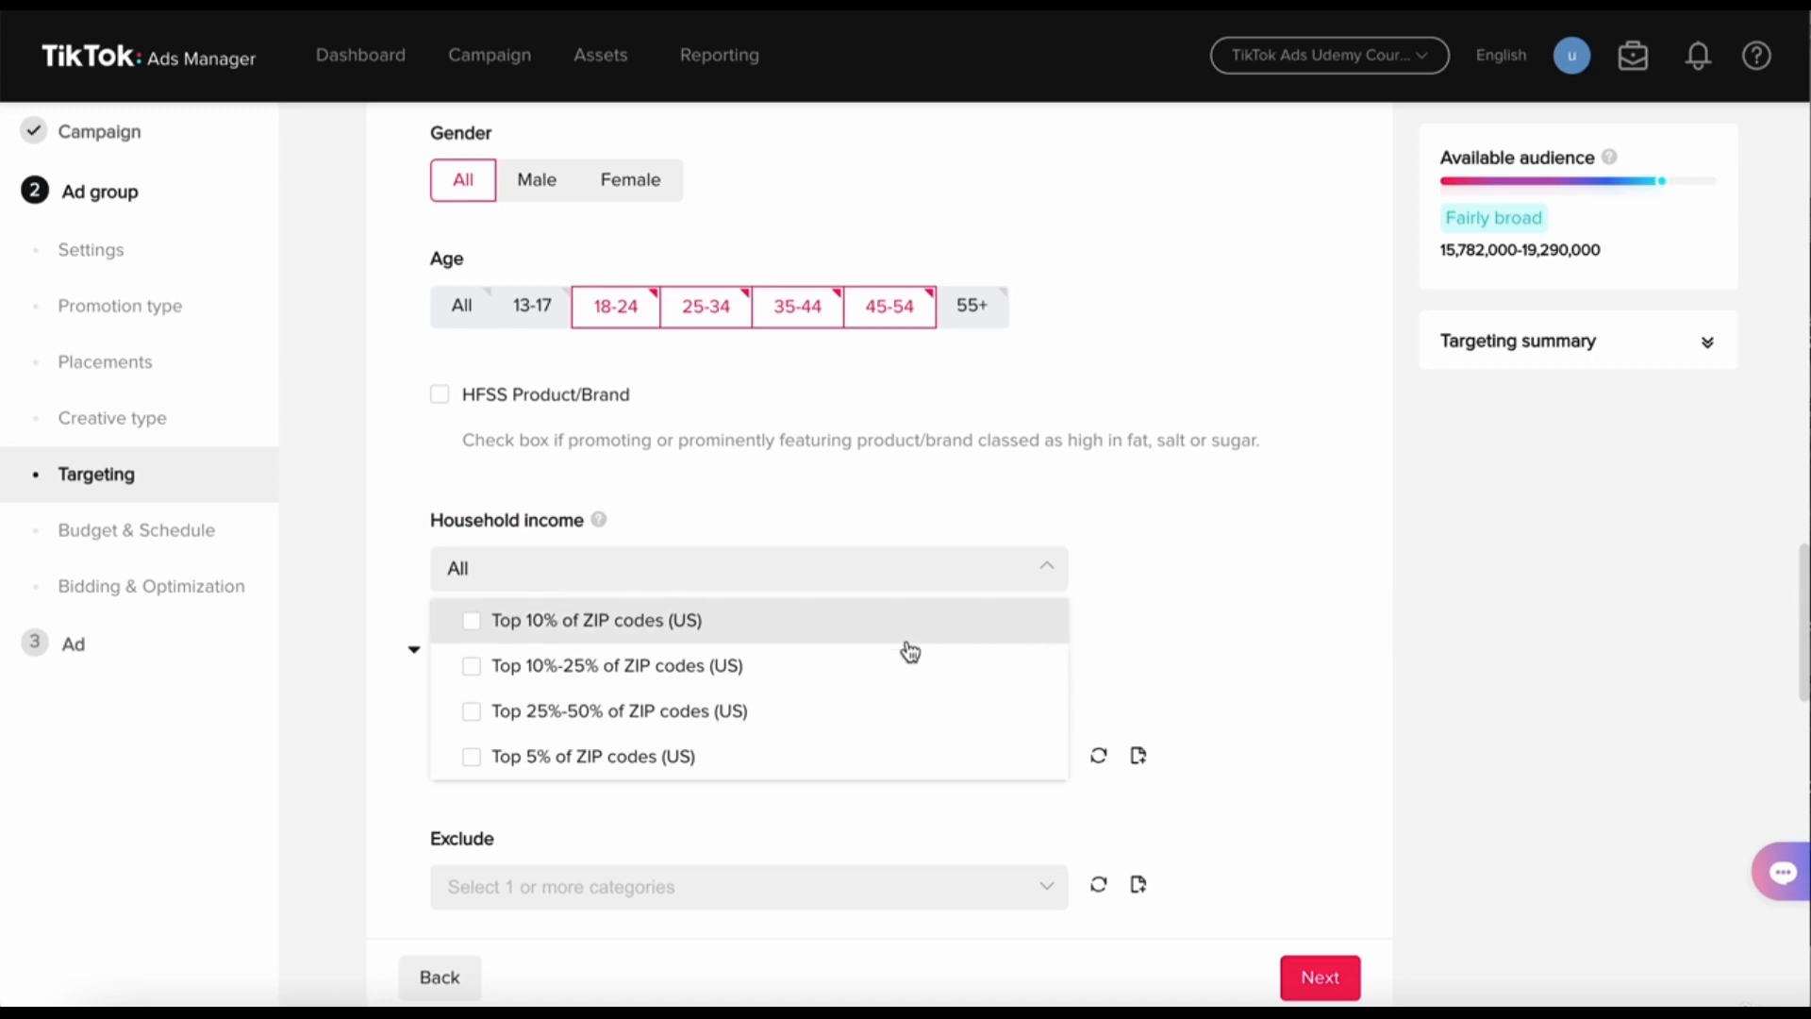
{"action": "left_click", "coordinate": [1170, 567]}
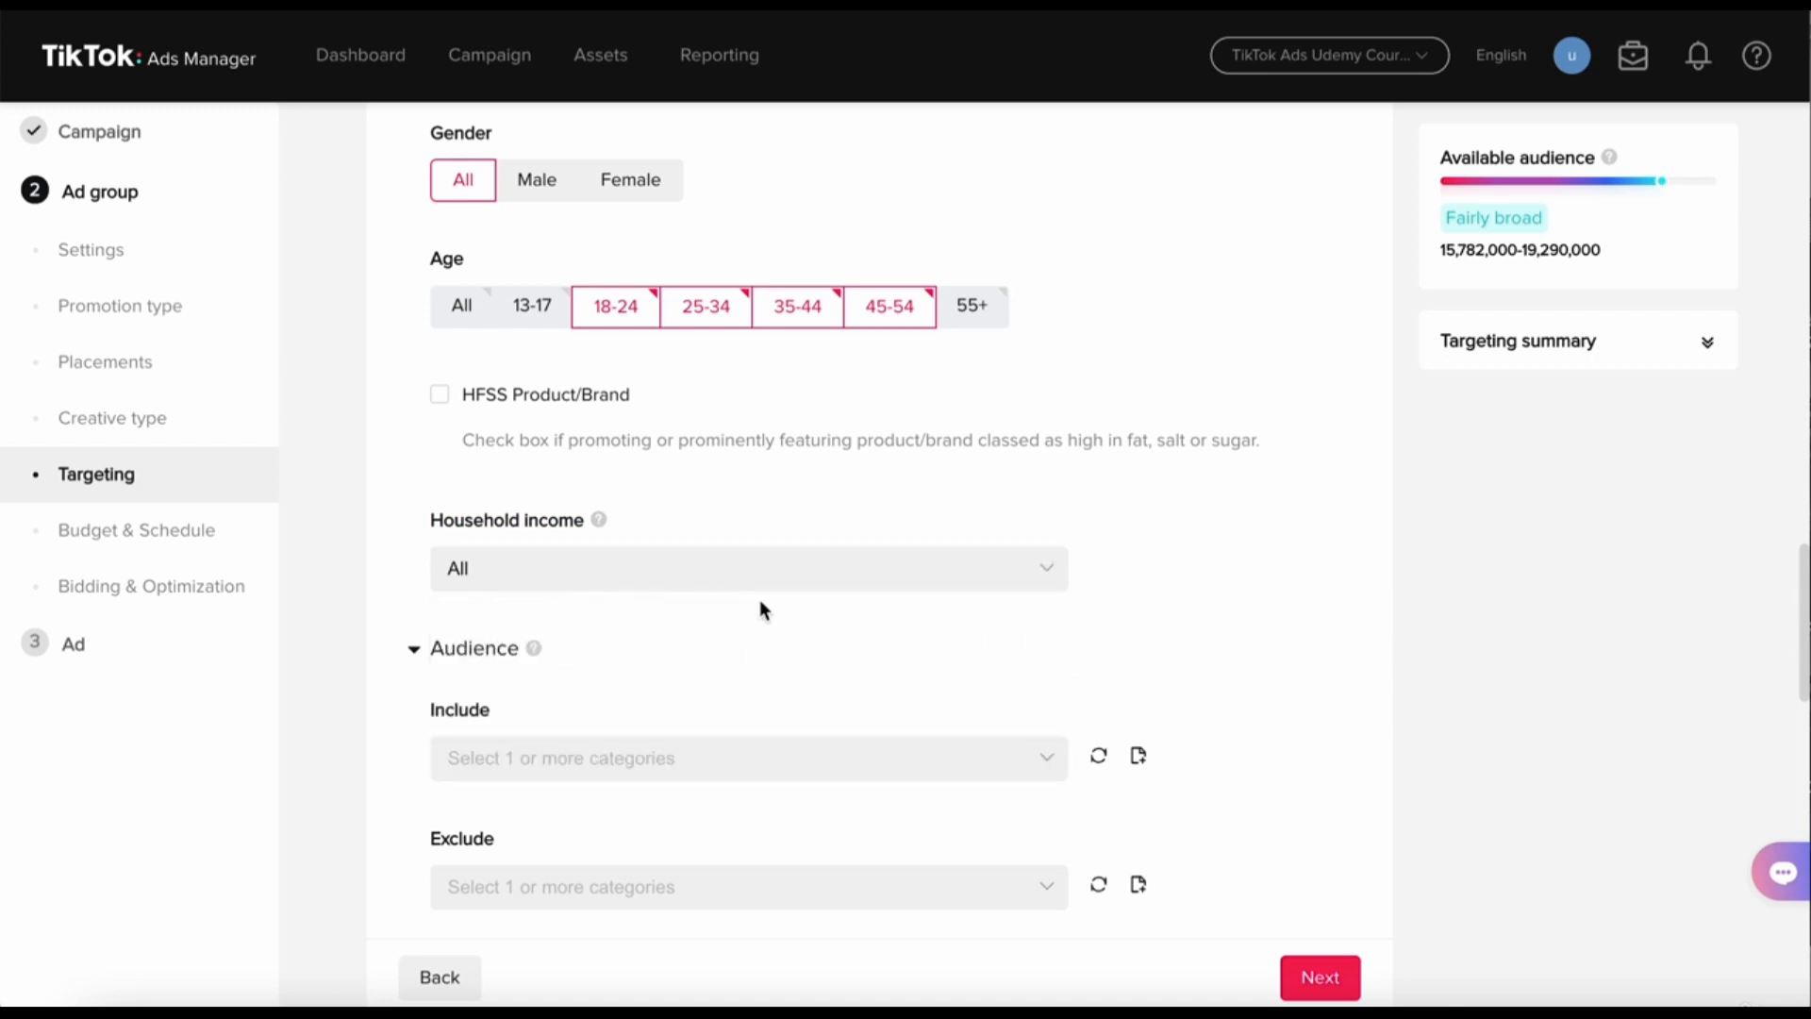
- Try the Top 10%-25% and Top 5% of ZIP codes (US) household income brackets, then remove both
{"action": "scroll", "coordinate": [764, 610], "scroll_direction": "down", "scroll_amount": 1}
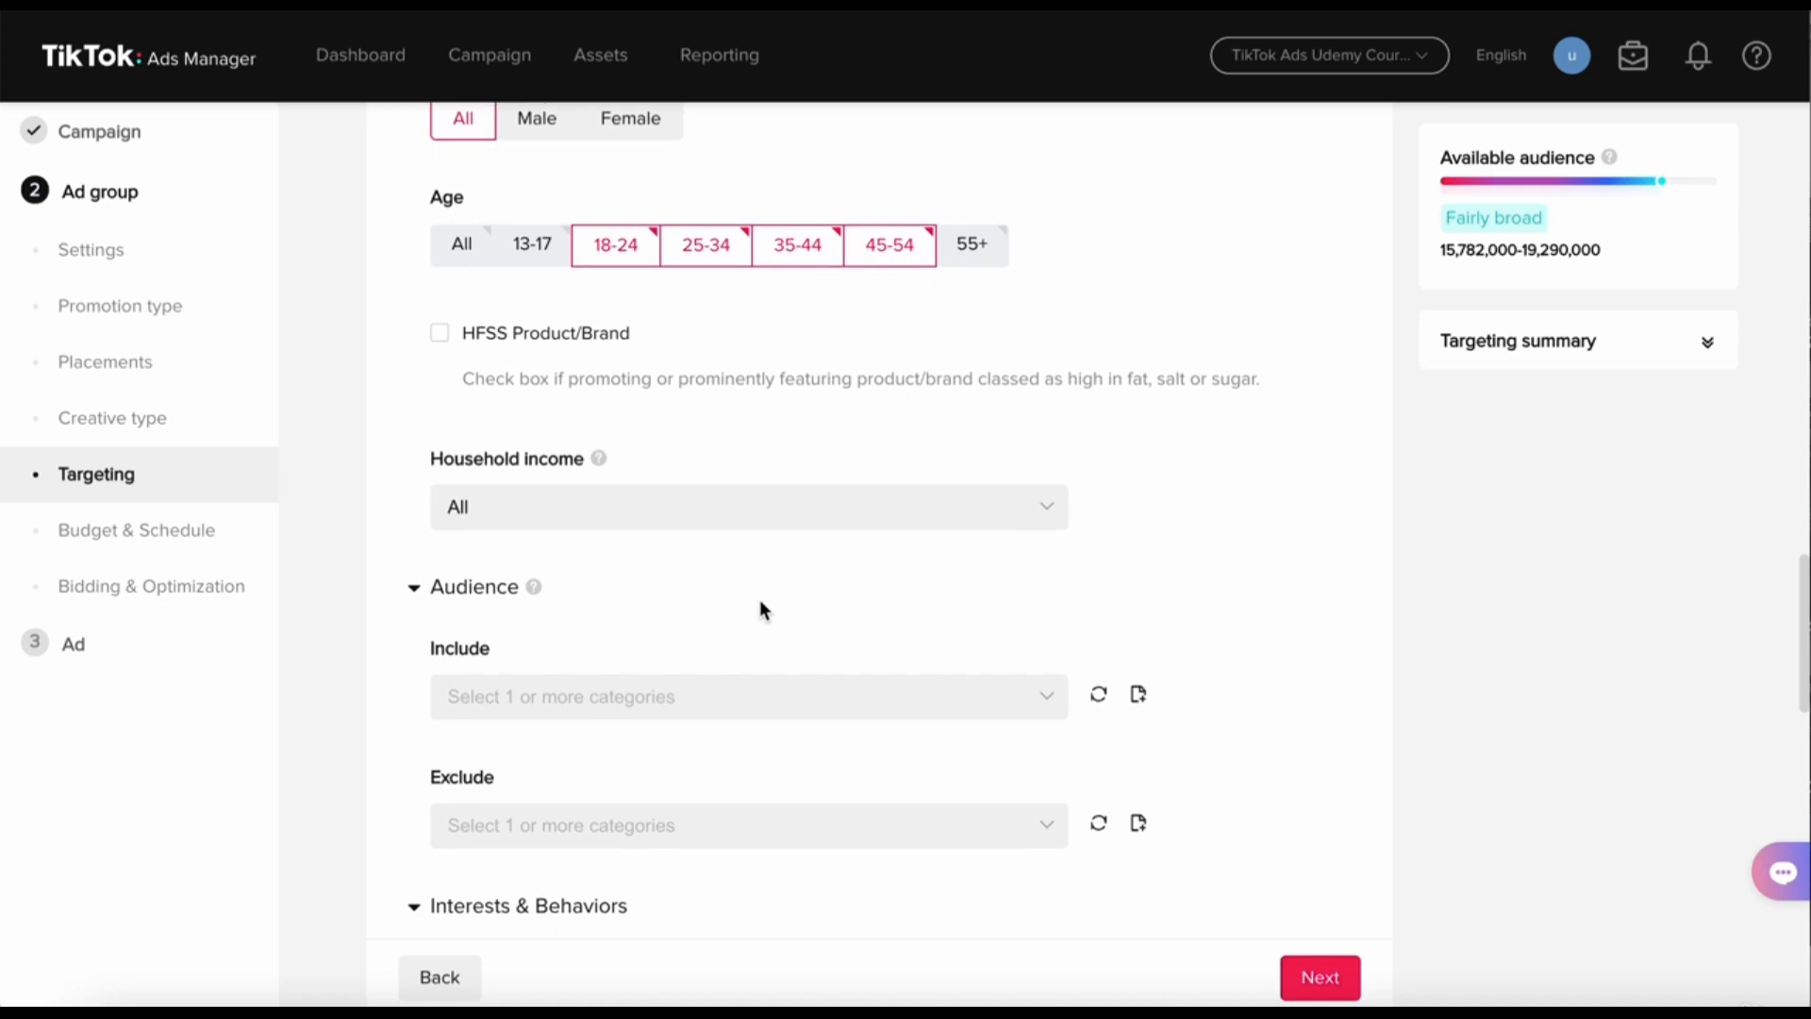
{"action": "left_click", "coordinate": [731, 501]}
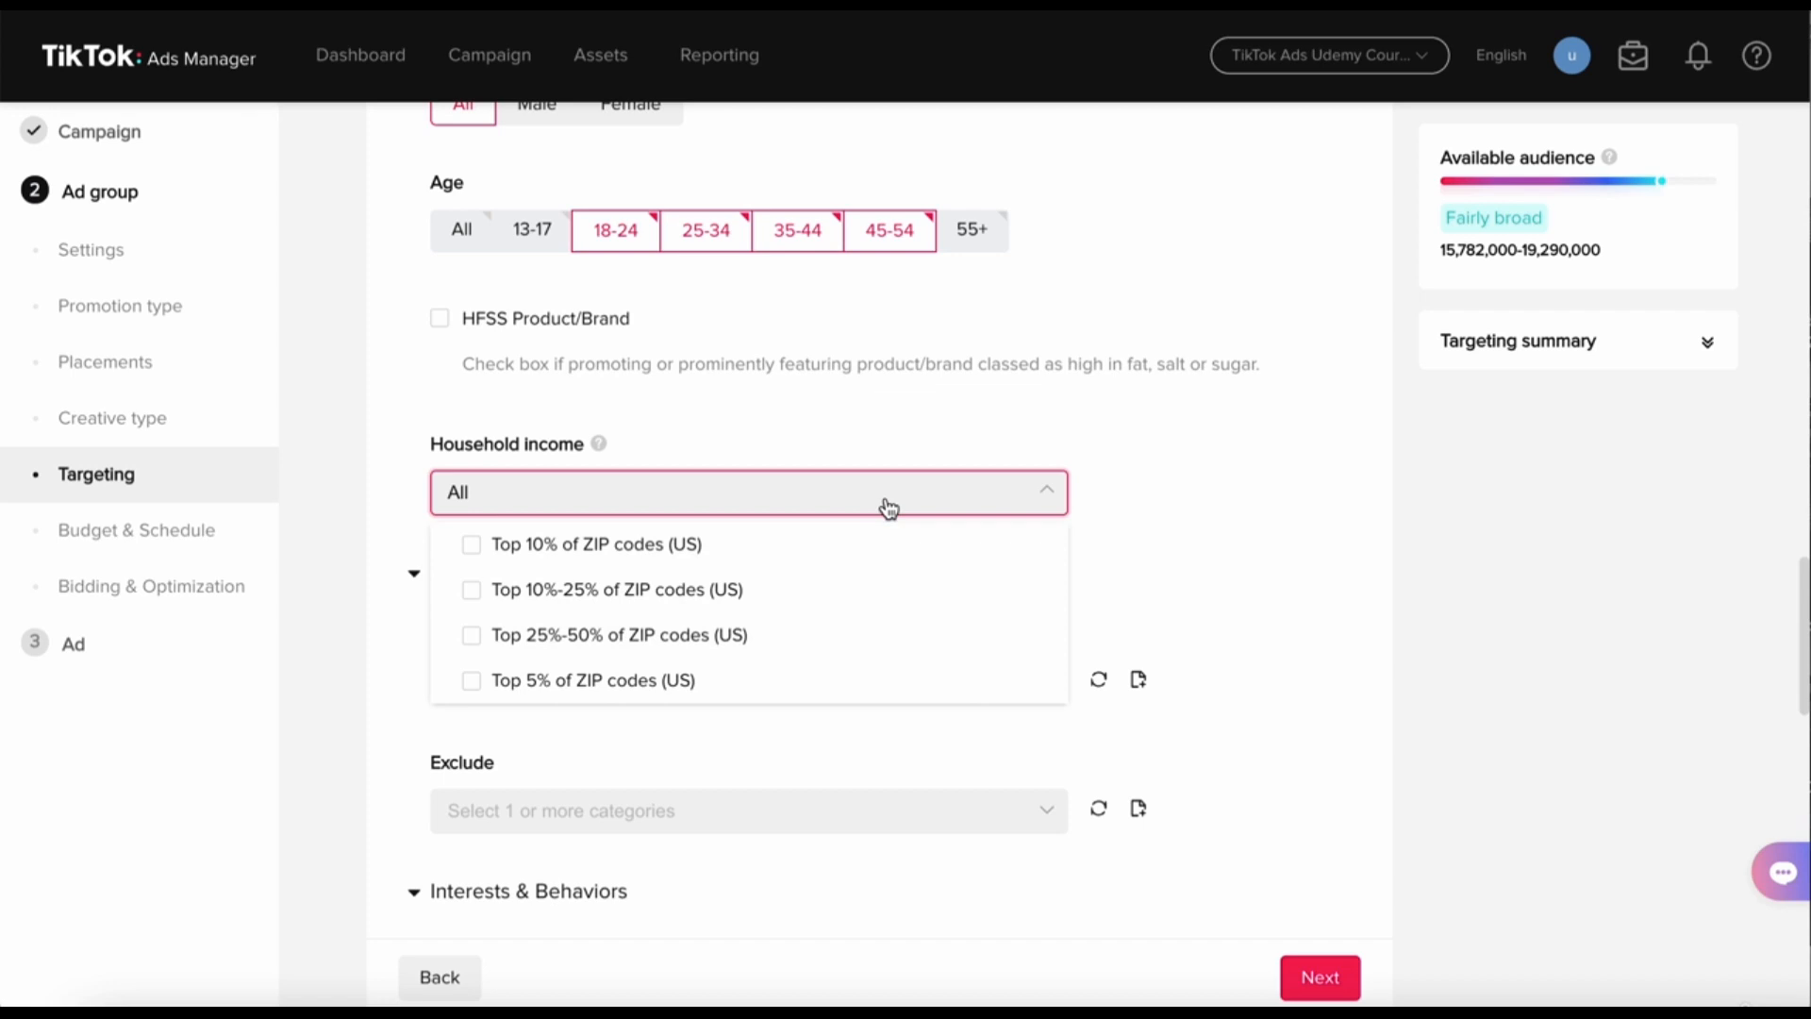
{"action": "left_click", "coordinate": [472, 590]}
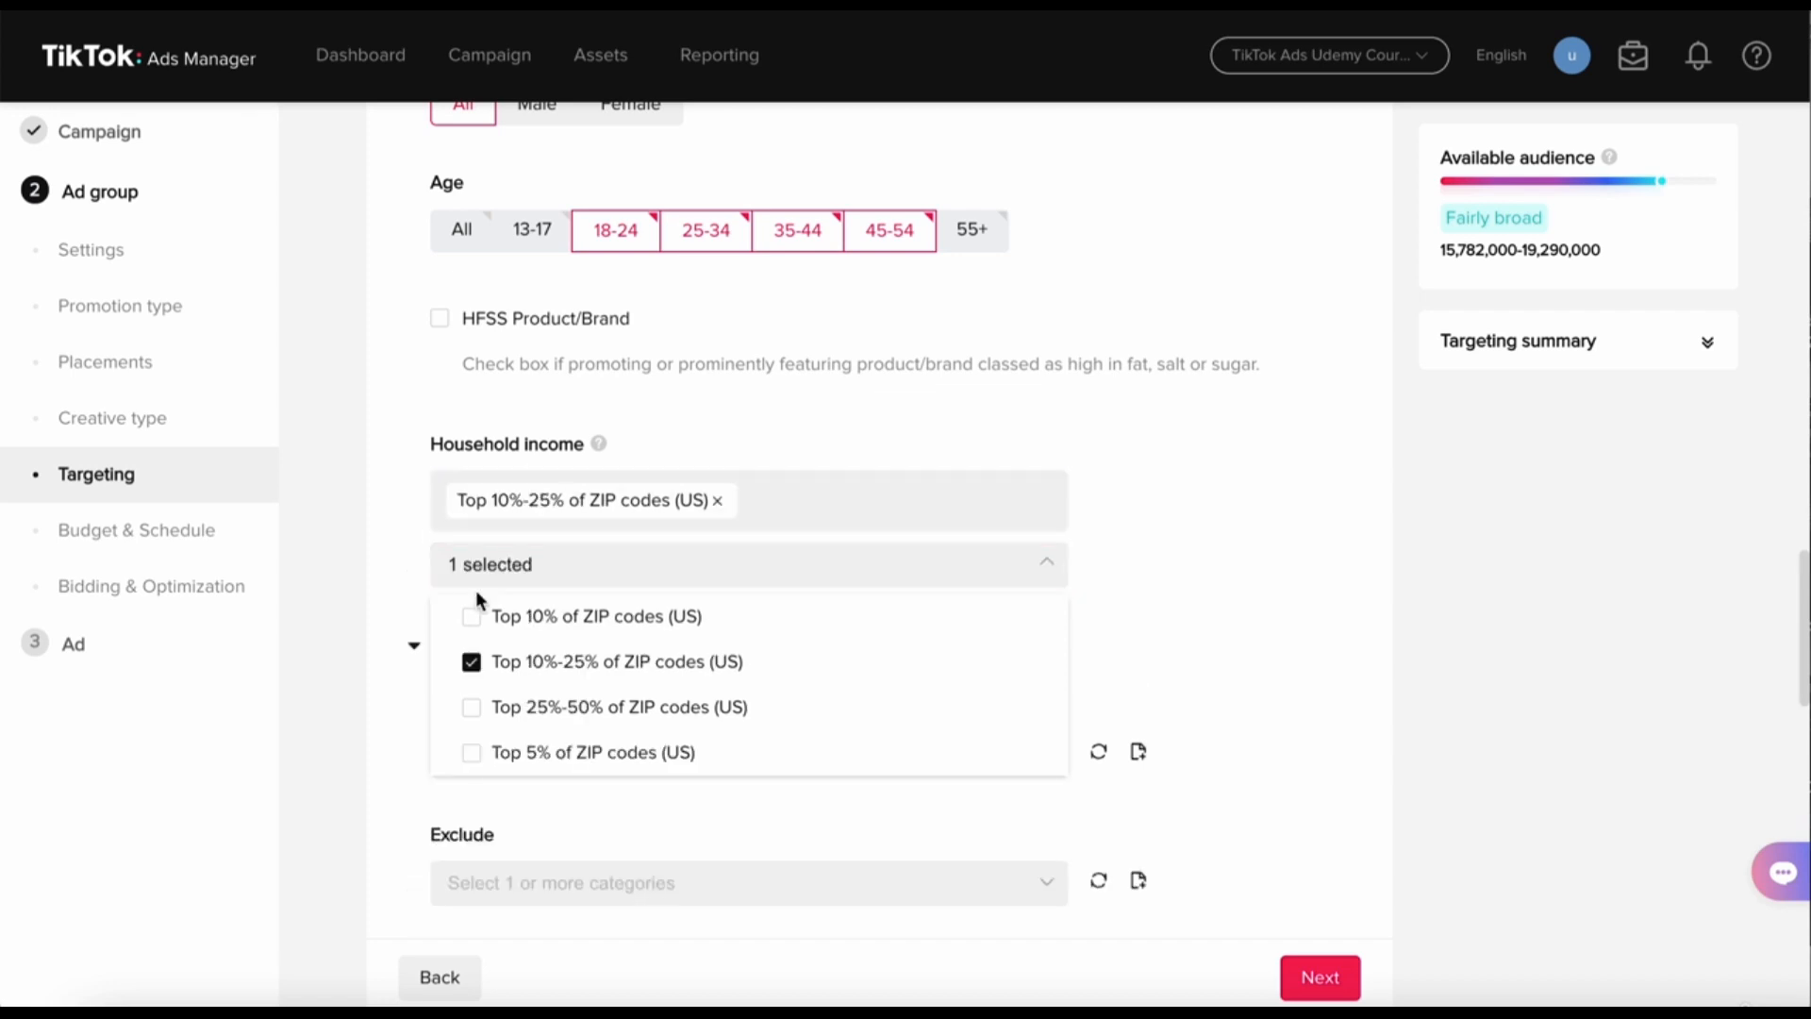
{"action": "left_click", "coordinate": [475, 755]}
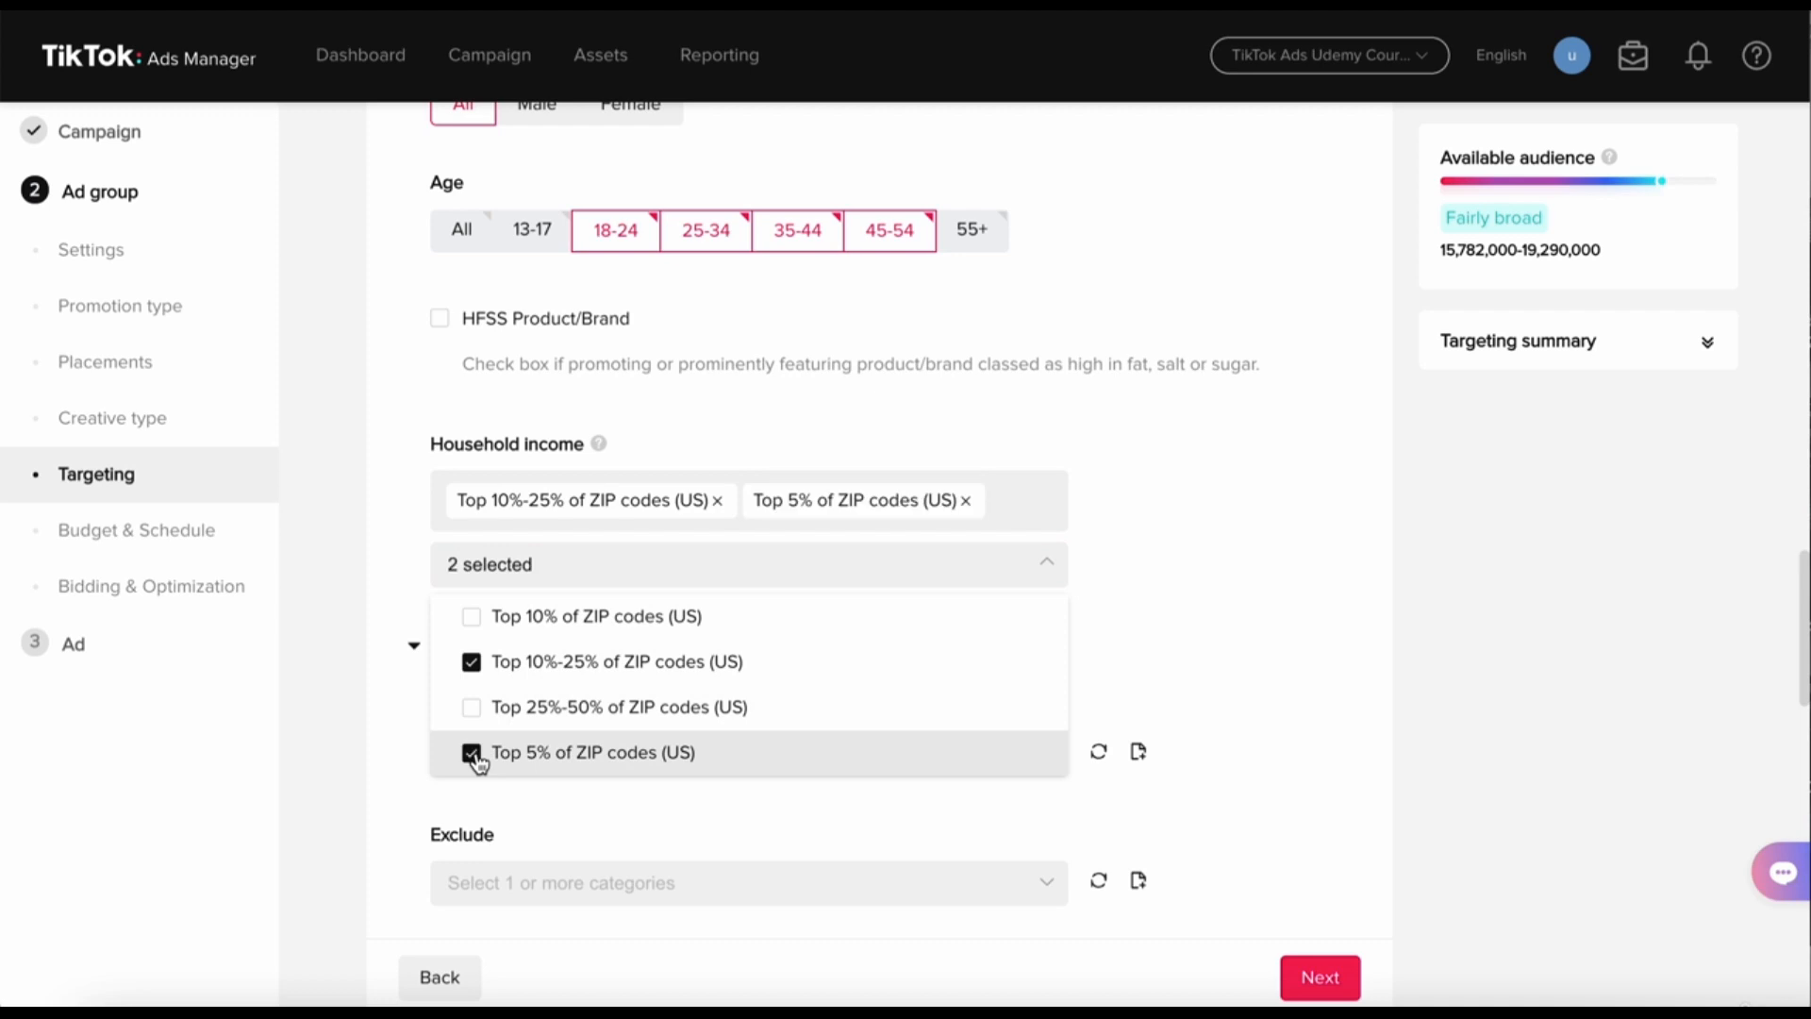
{"action": "left_click", "coordinate": [1098, 501]}
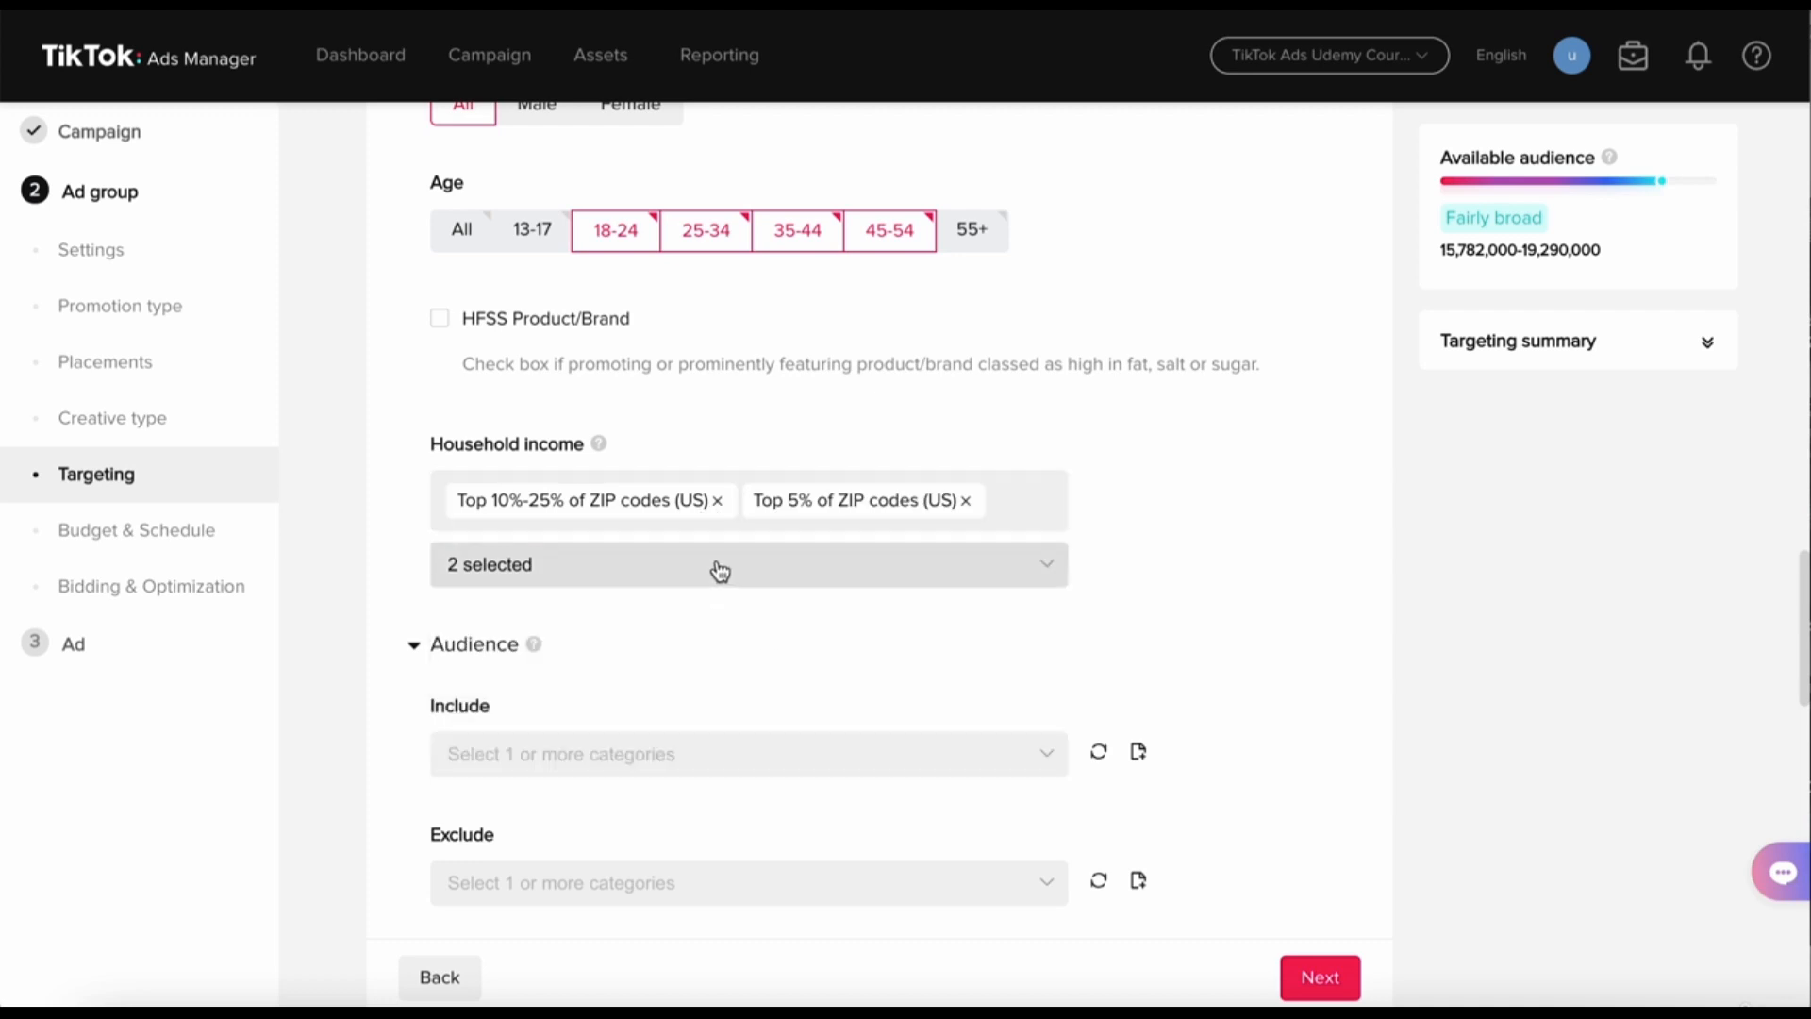
{"action": "left_click", "coordinate": [717, 500]}
{"action": "left_click", "coordinate": [671, 500]}
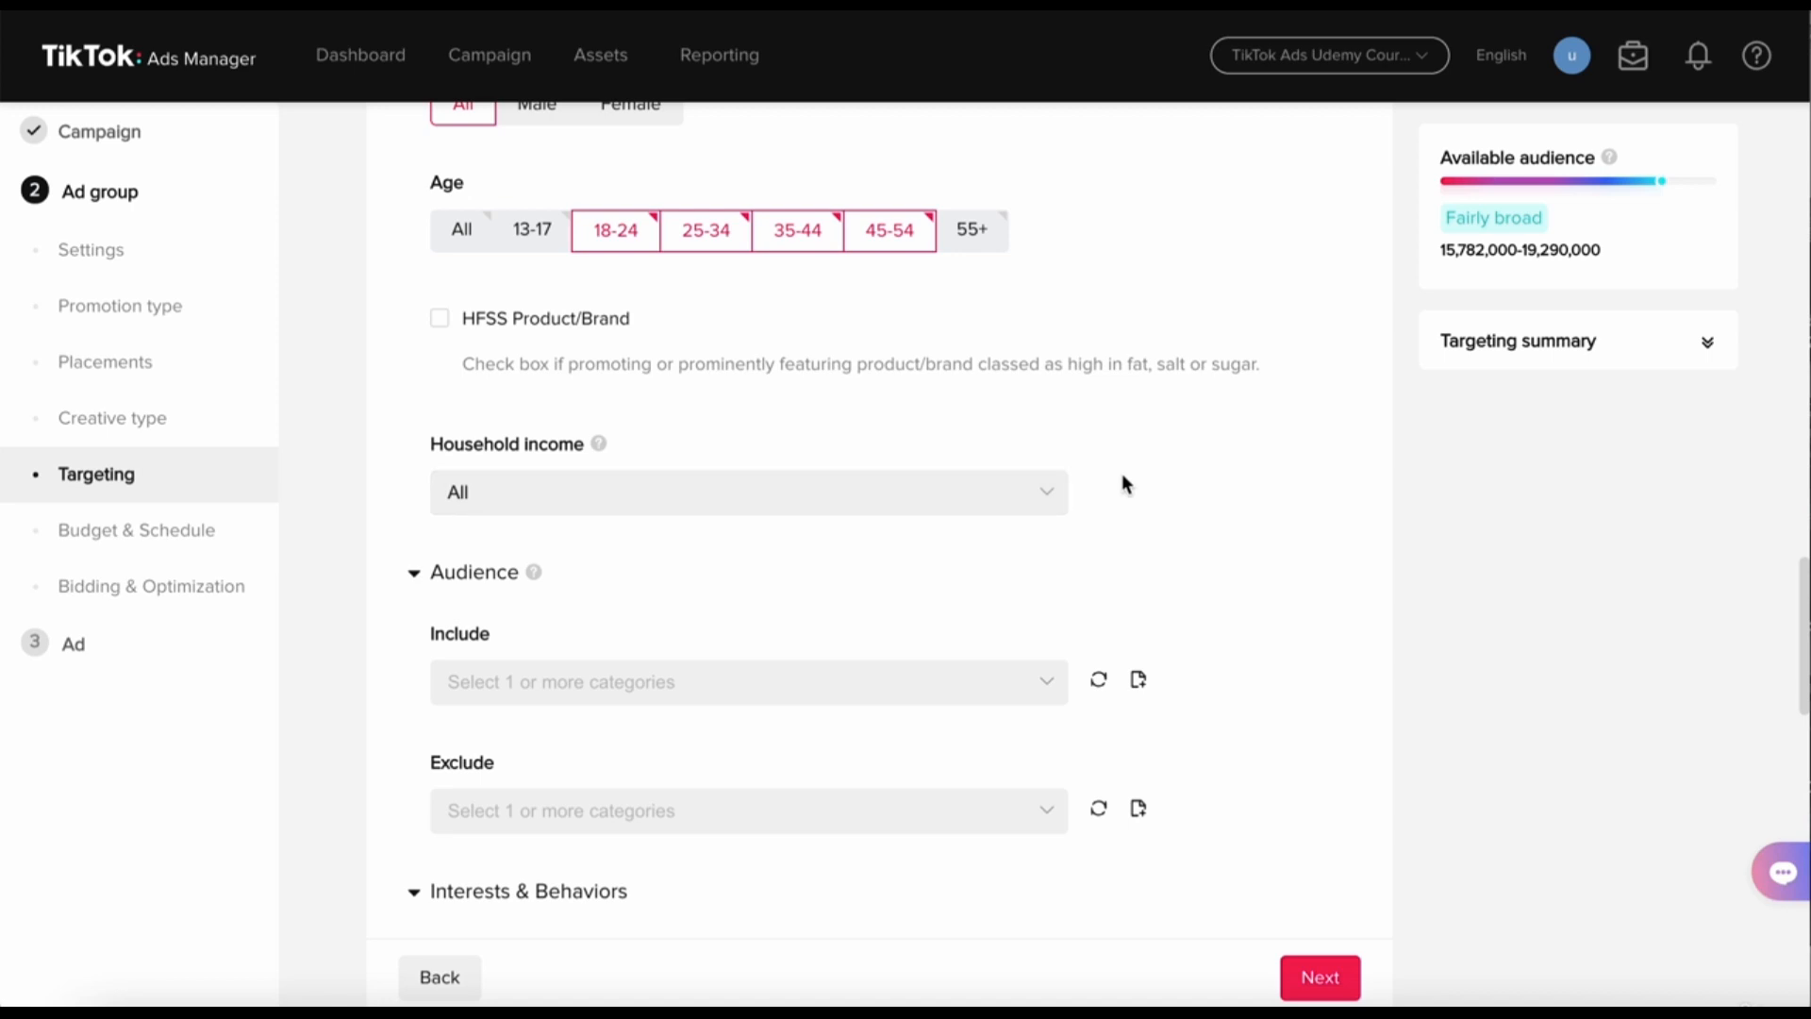
{"action": "left_click", "coordinate": [826, 508]}
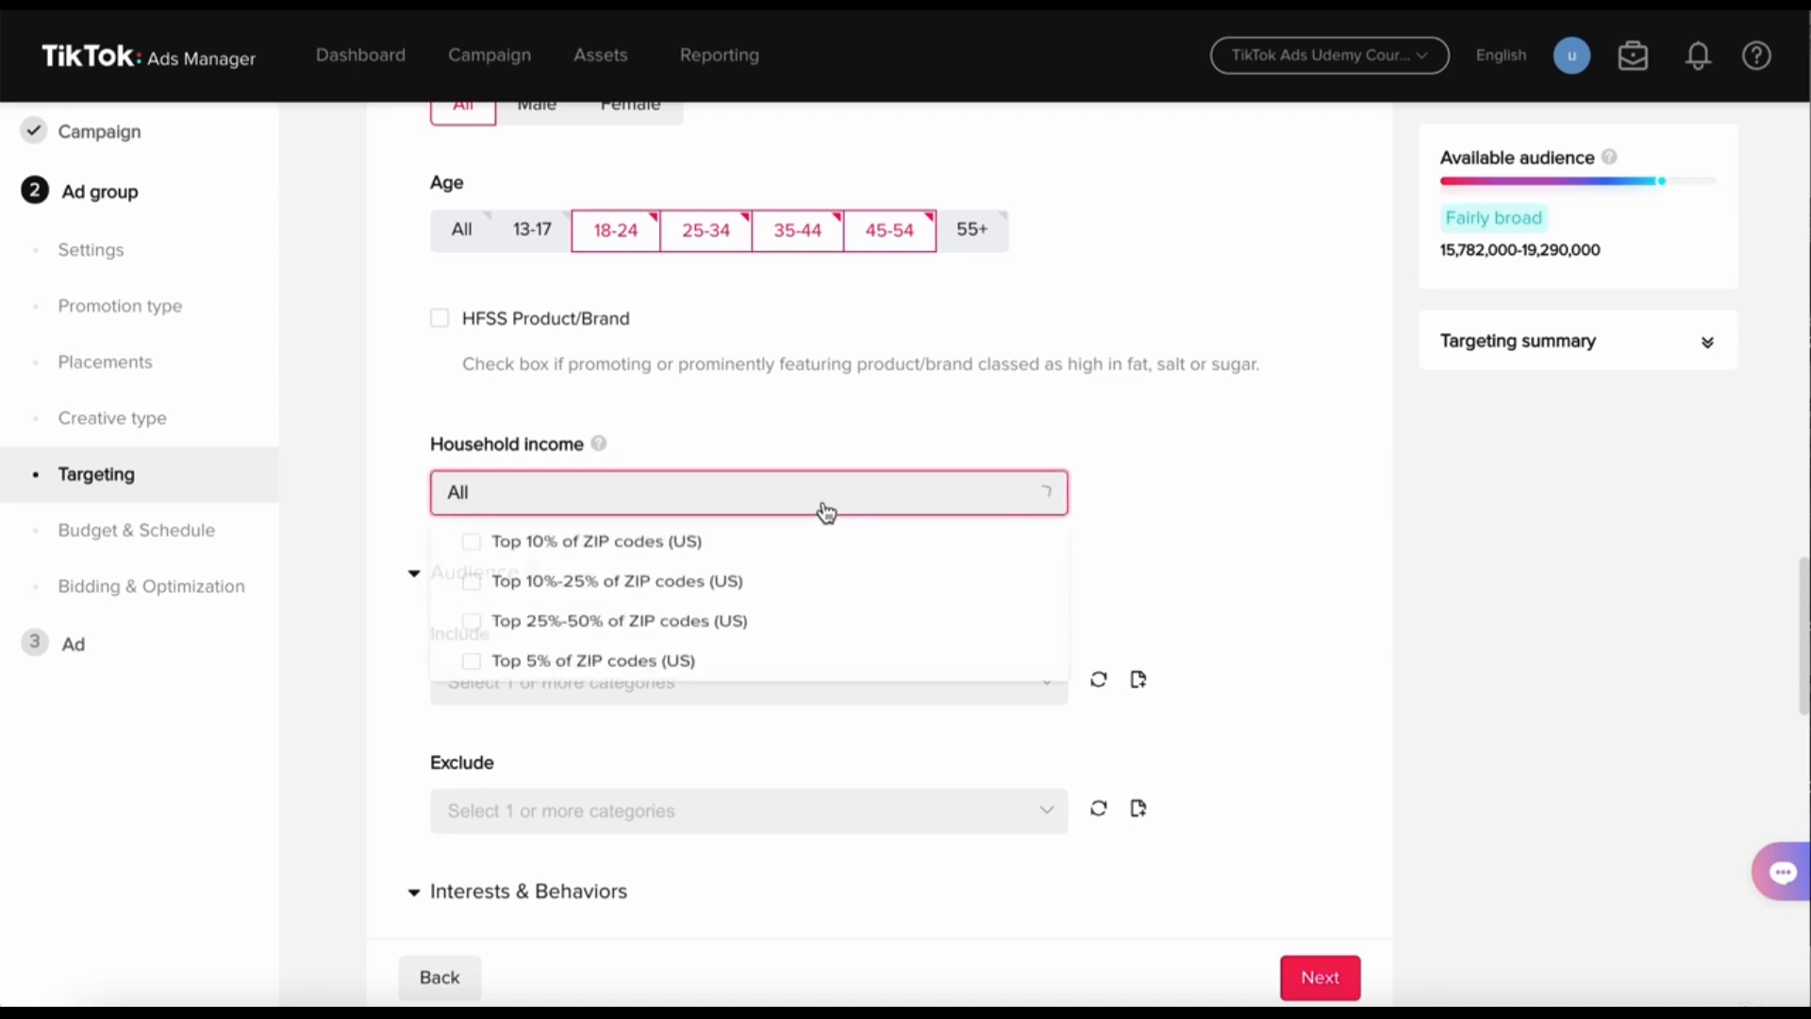
{"action": "left_click", "coordinate": [1163, 487]}
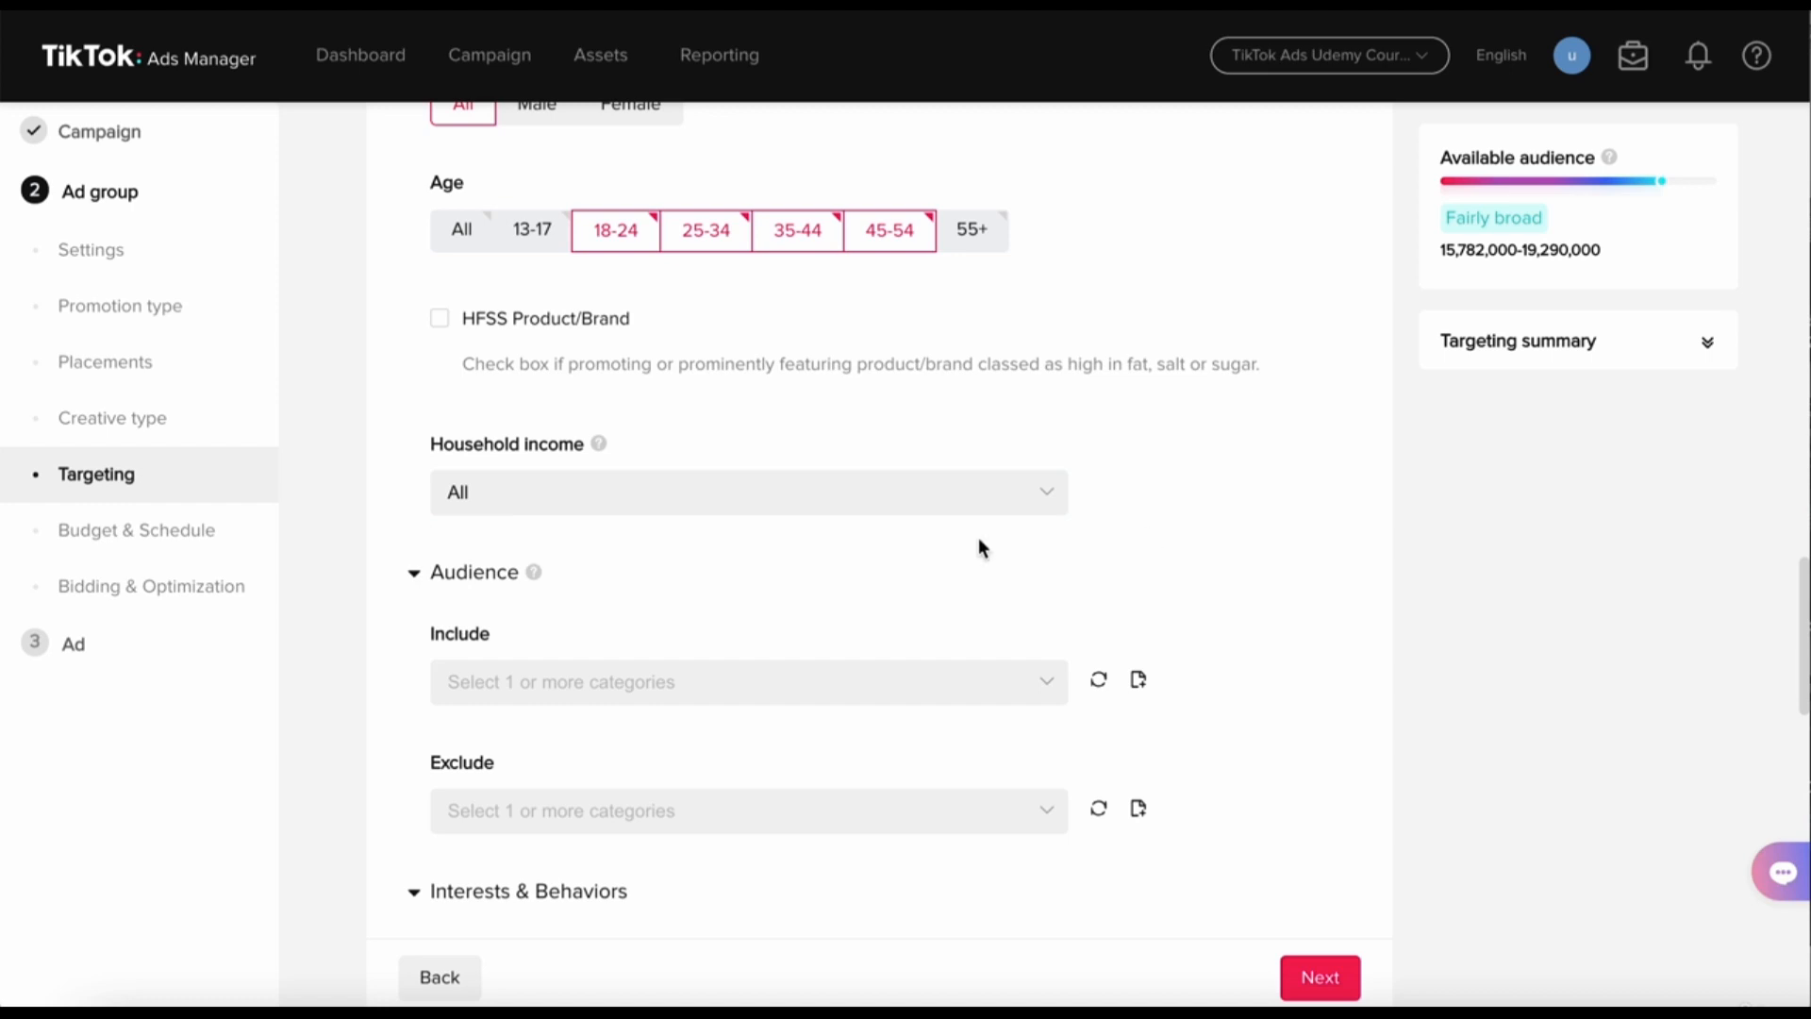
- Examine the All, Custom and Lookalike categories available for included audiences and close the list without choosing any
{"action": "scroll", "coordinate": [977, 538], "scroll_direction": "down", "scroll_amount": 2}
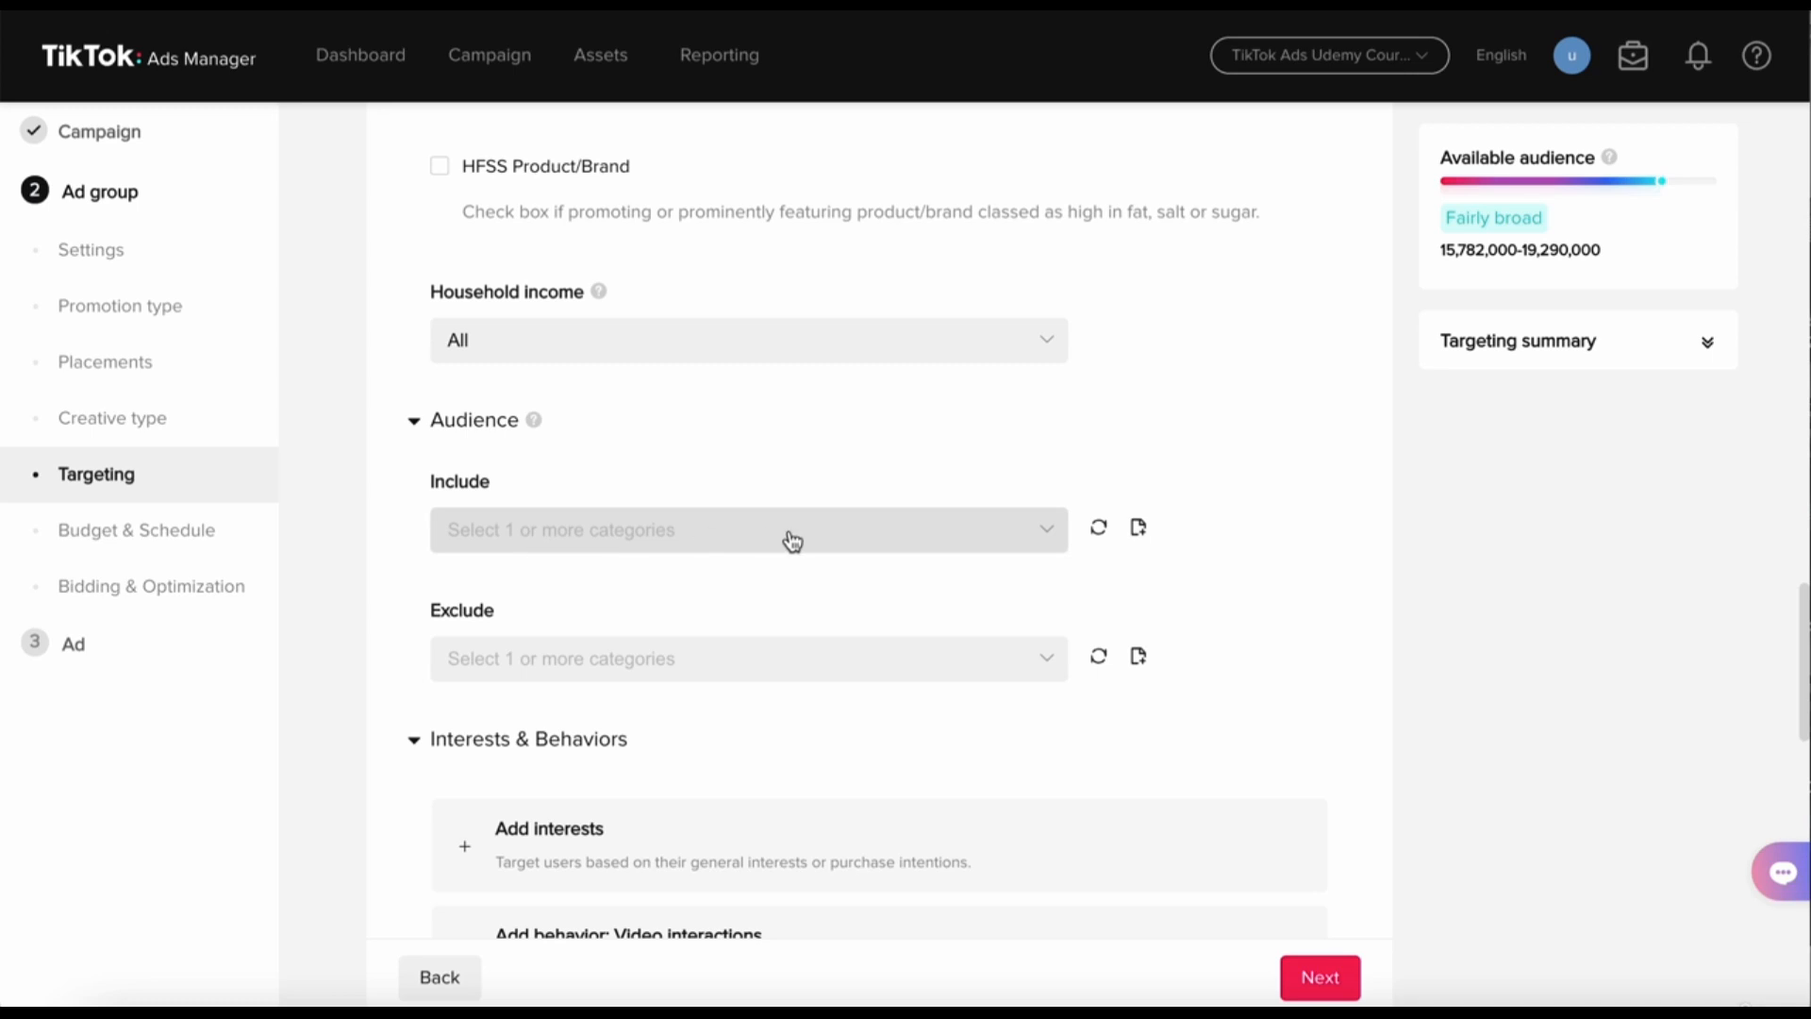
{"action": "left_click", "coordinate": [1043, 532]}
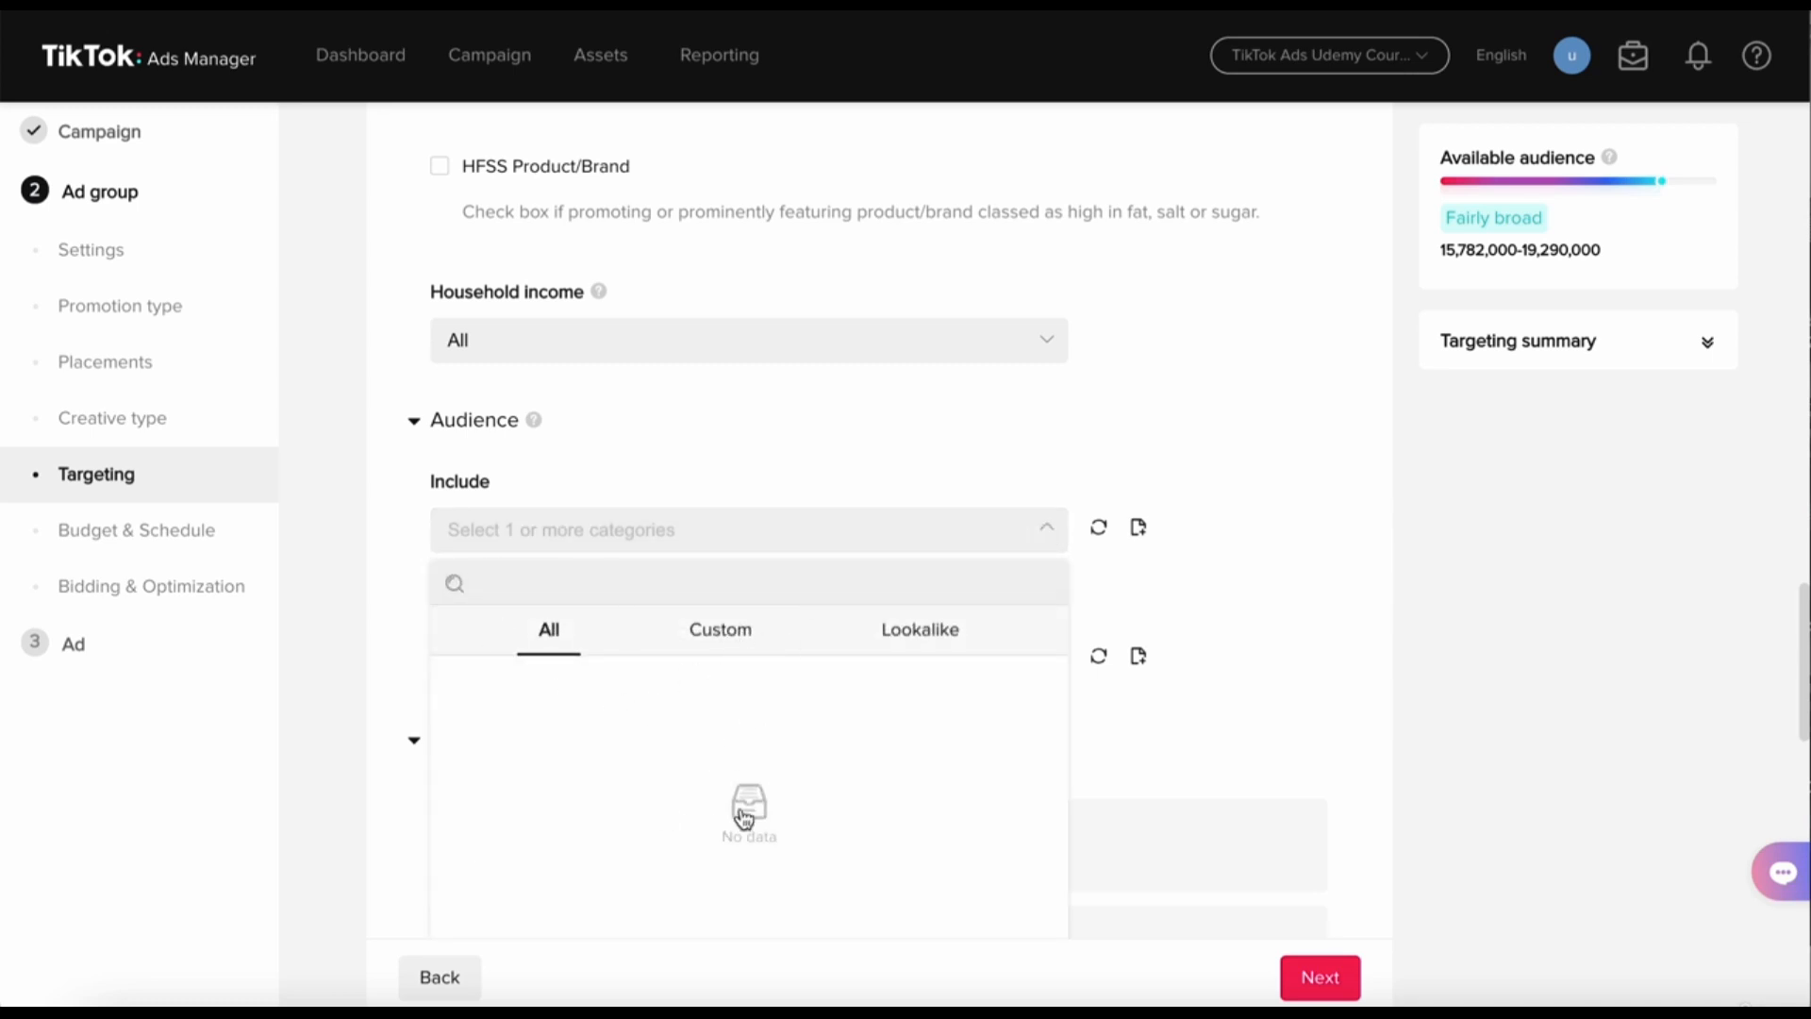
{"action": "left_click", "coordinate": [943, 638]}
{"action": "scroll", "coordinate": [778, 846], "scroll_direction": "down", "scroll_amount": 1}
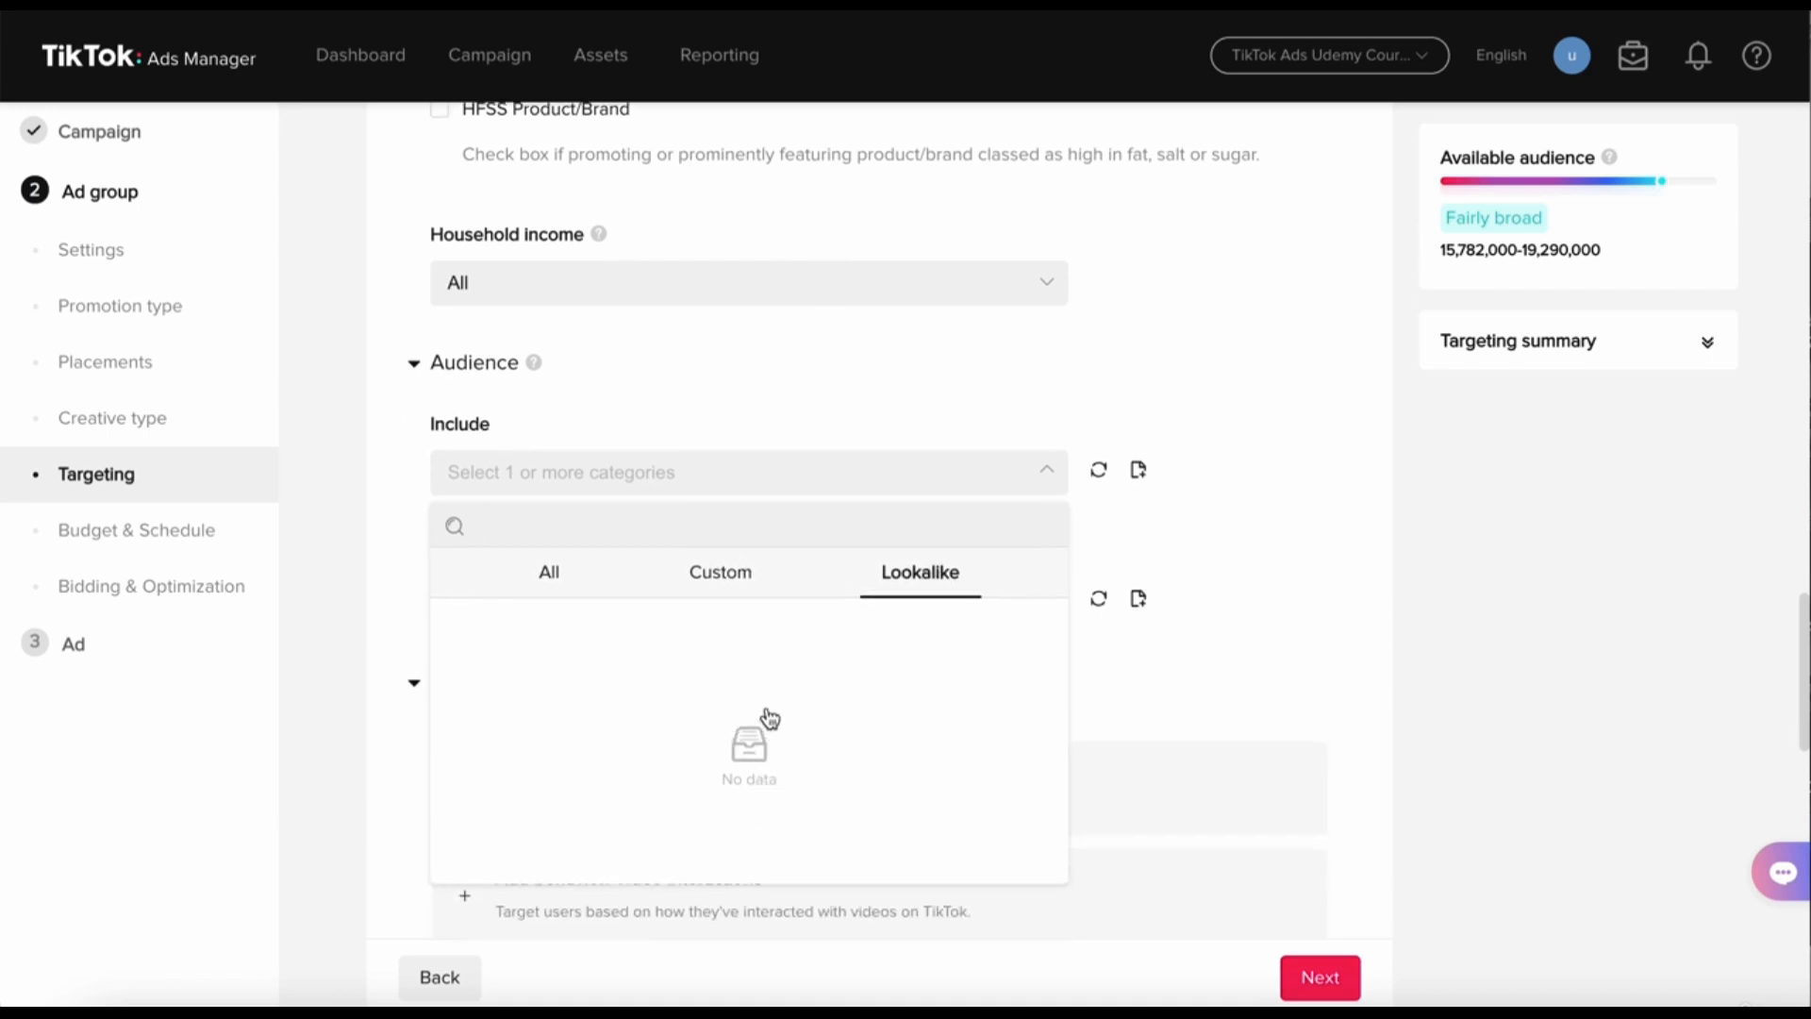
{"action": "left_click", "coordinate": [733, 591]}
{"action": "left_click", "coordinate": [528, 601]}
{"action": "left_click", "coordinate": [887, 592]}
{"action": "left_click", "coordinate": [1053, 479]}
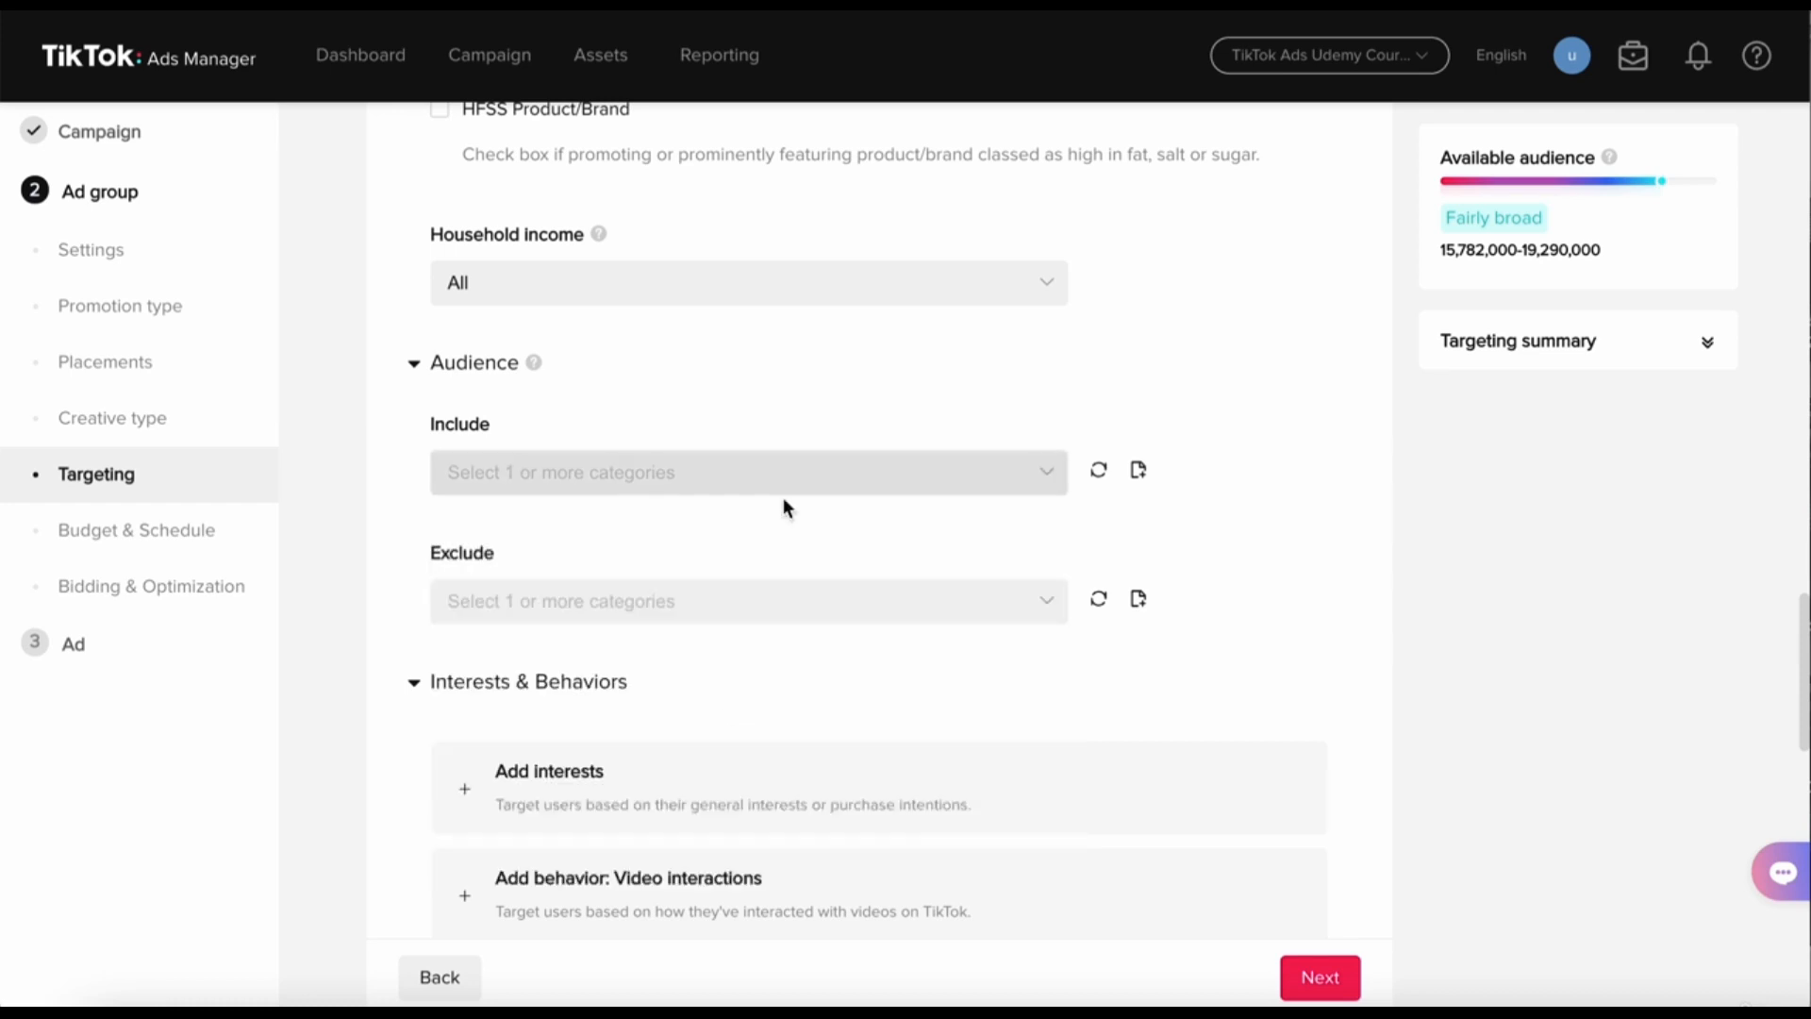
{"action": "left_click", "coordinate": [1033, 481]}
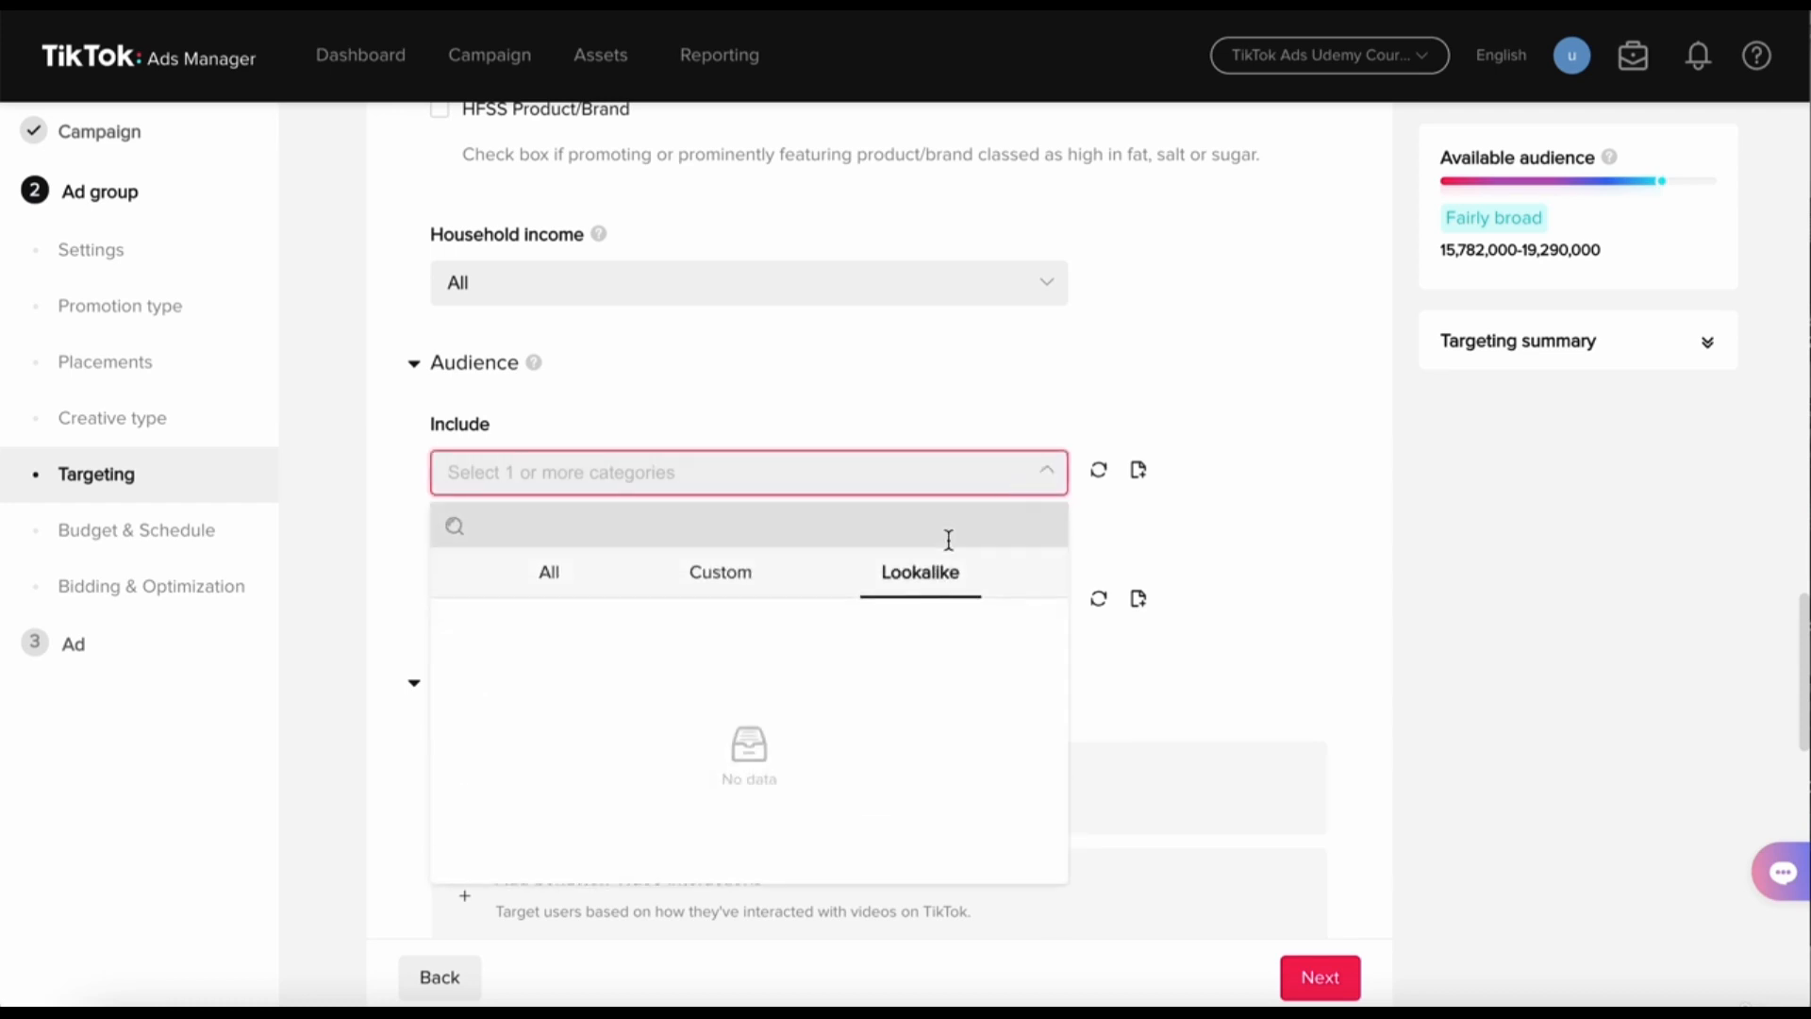
{"action": "left_click", "coordinate": [1049, 481]}
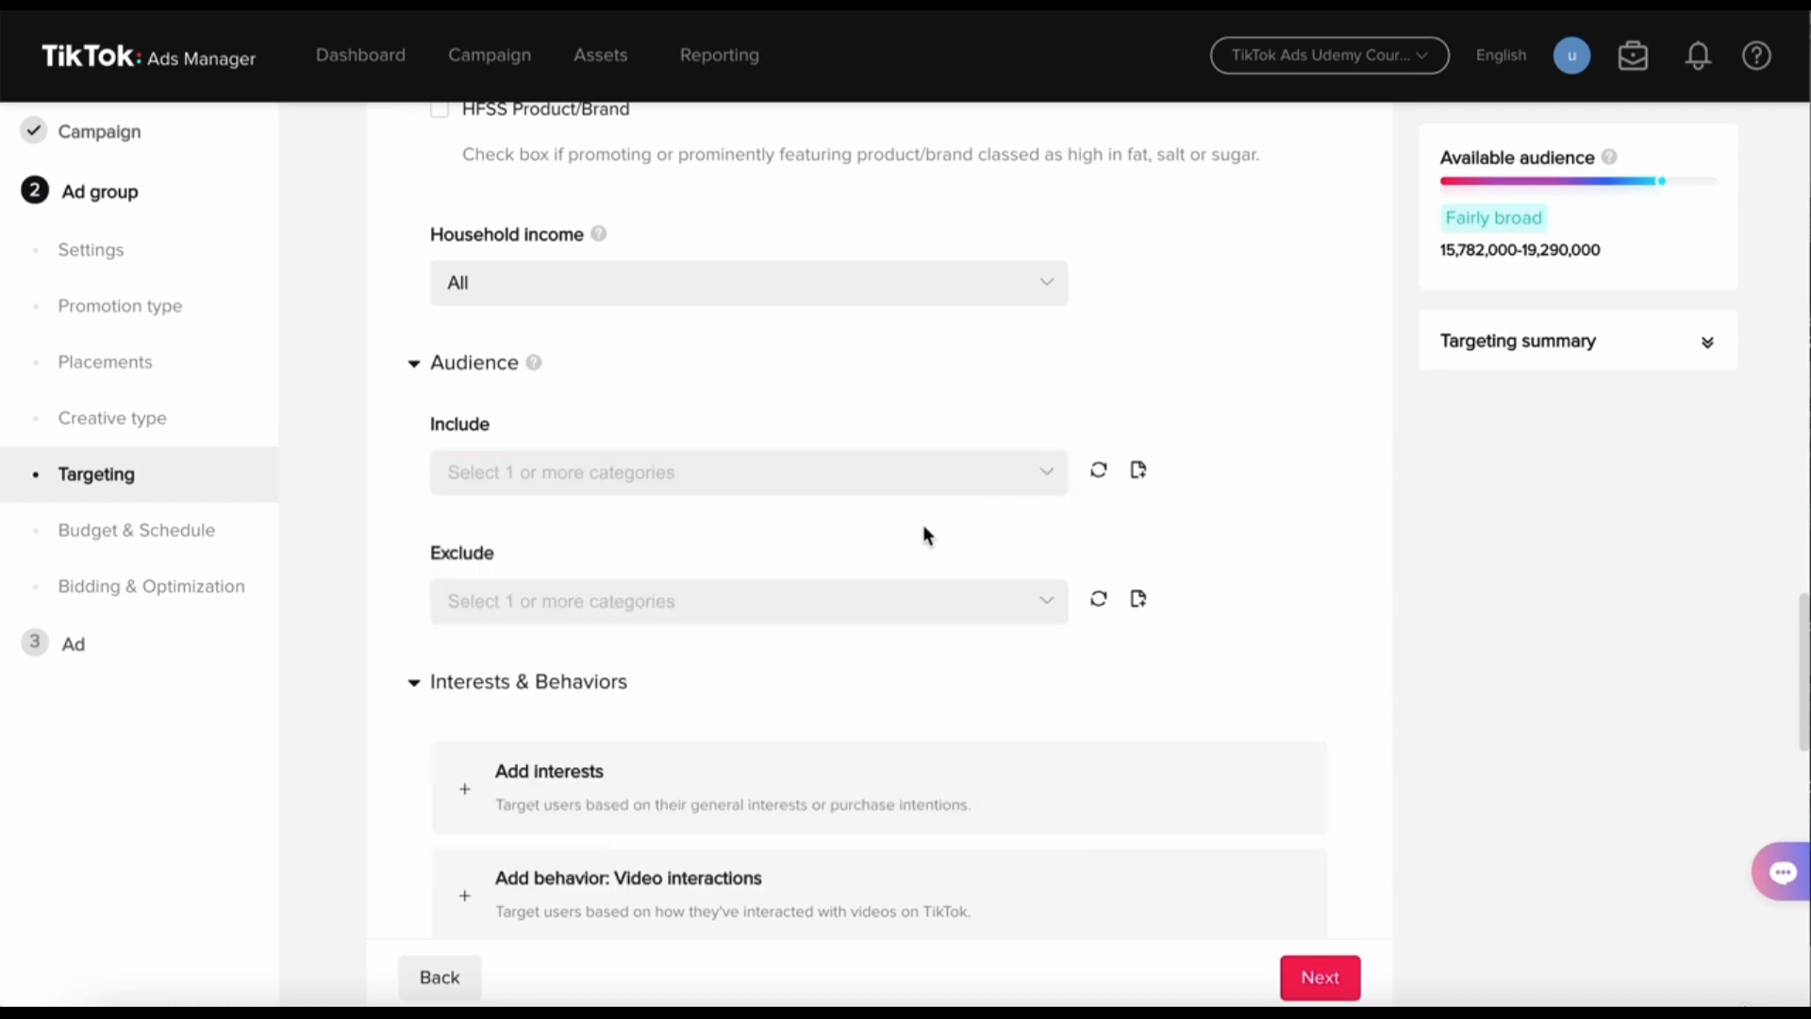
- Examine the Custom and Lookalike categories available for excluded audiences and close the list without choosing any
{"action": "left_click", "coordinate": [881, 610]}
{"action": "left_click", "coordinate": [734, 273]}
{"action": "left_click", "coordinate": [905, 264]}
{"action": "left_click", "coordinate": [1156, 525]}
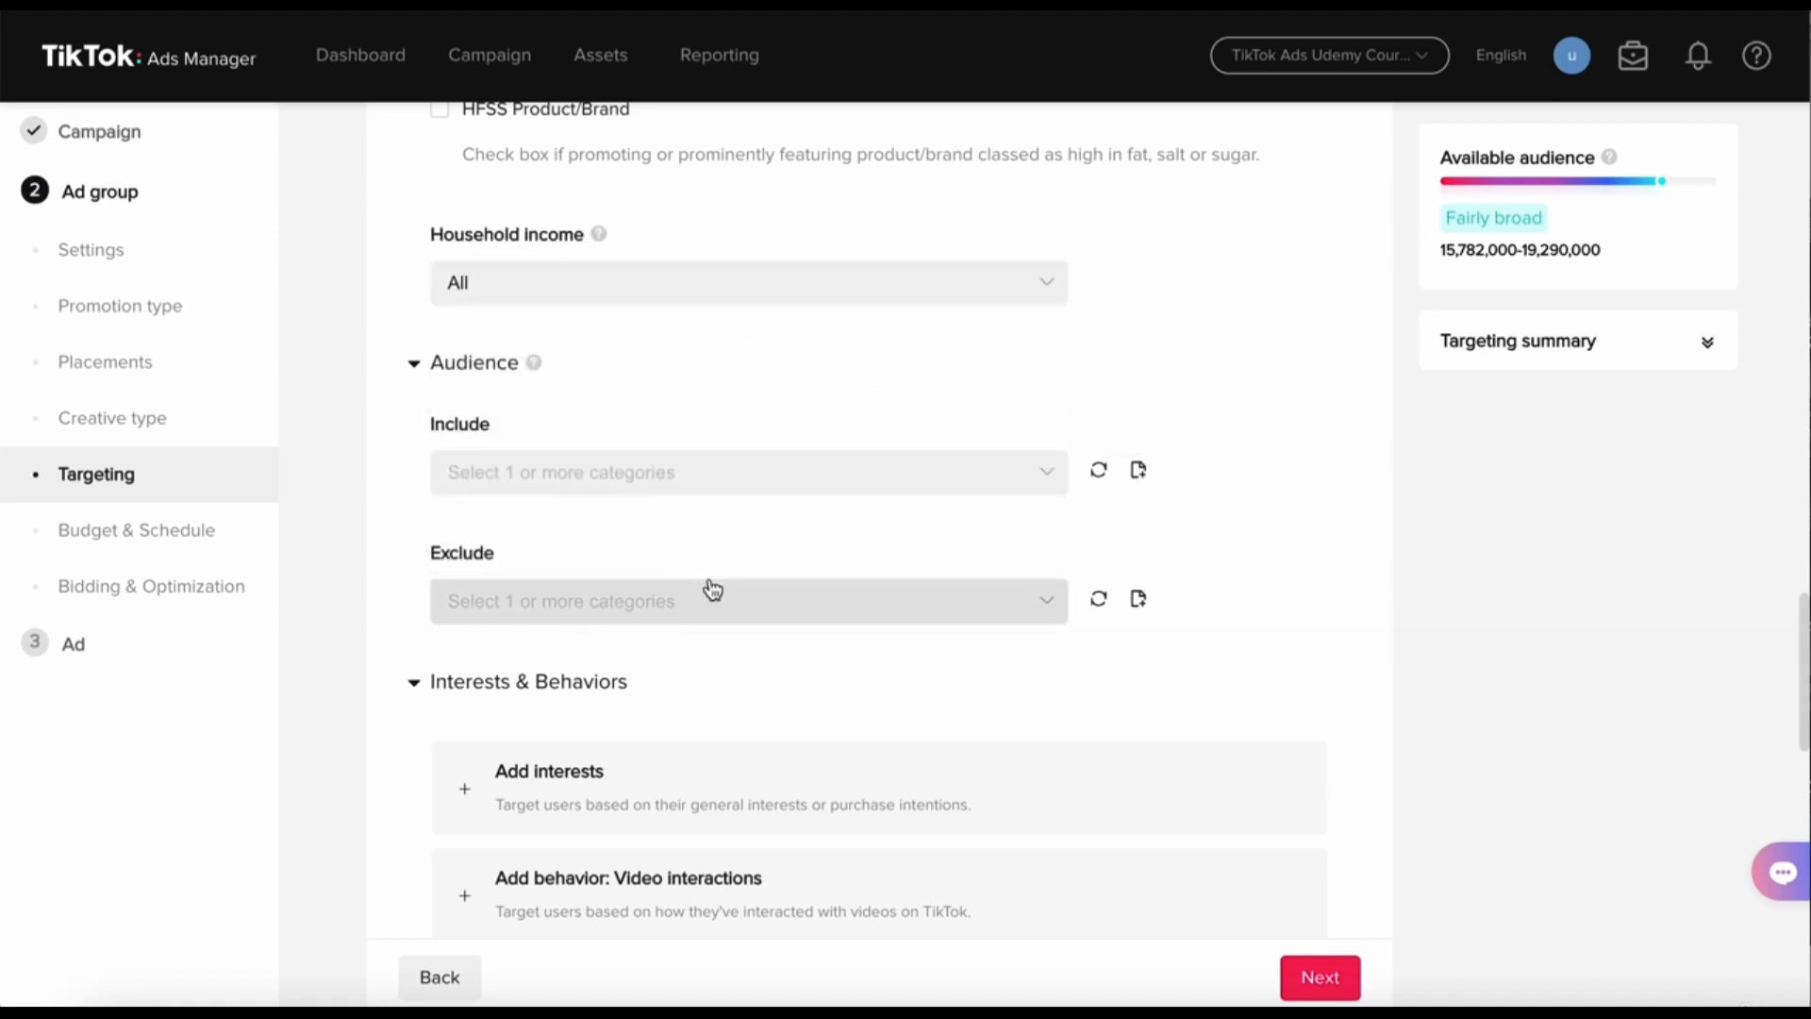
- Add an interests group under Interests & Behaviors and browse its list of interest categories
{"action": "scroll", "coordinate": [707, 591], "scroll_direction": "down", "scroll_amount": 4}
{"action": "scroll", "coordinate": [603, 610], "scroll_direction": "down", "scroll_amount": 1}
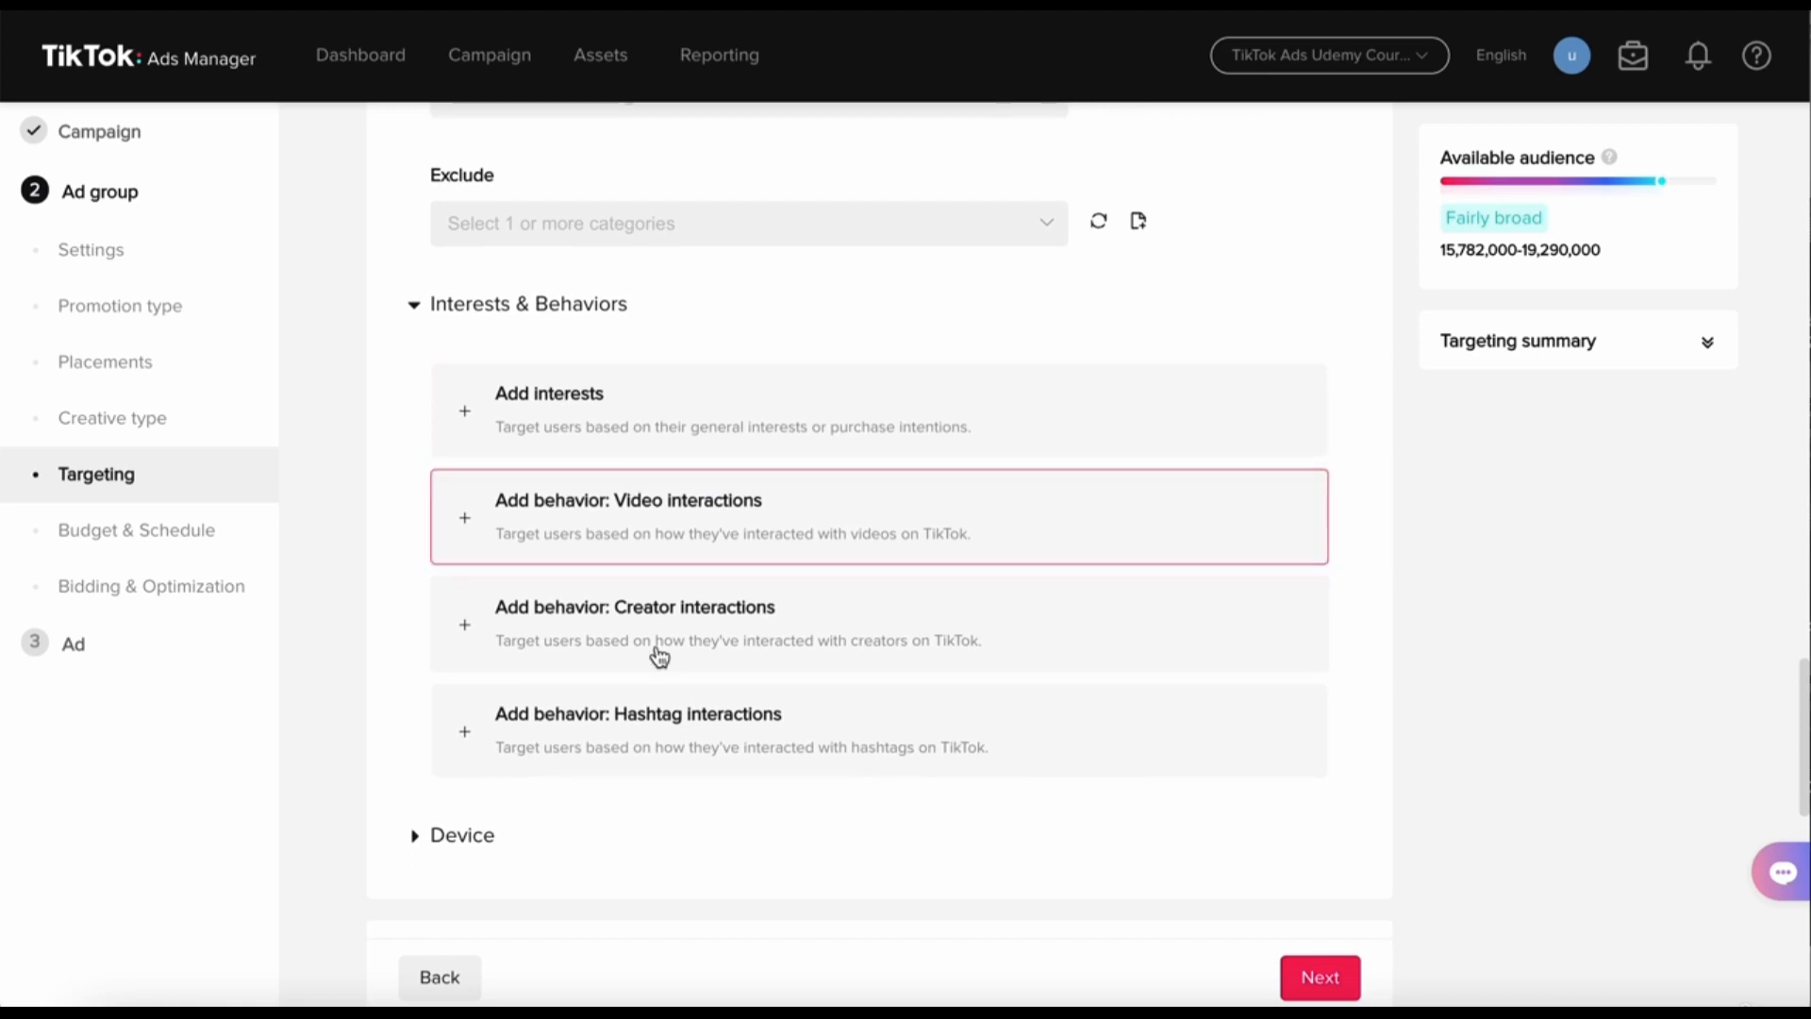
{"action": "scroll", "coordinate": [651, 447], "scroll_direction": "up", "scroll_amount": 1}
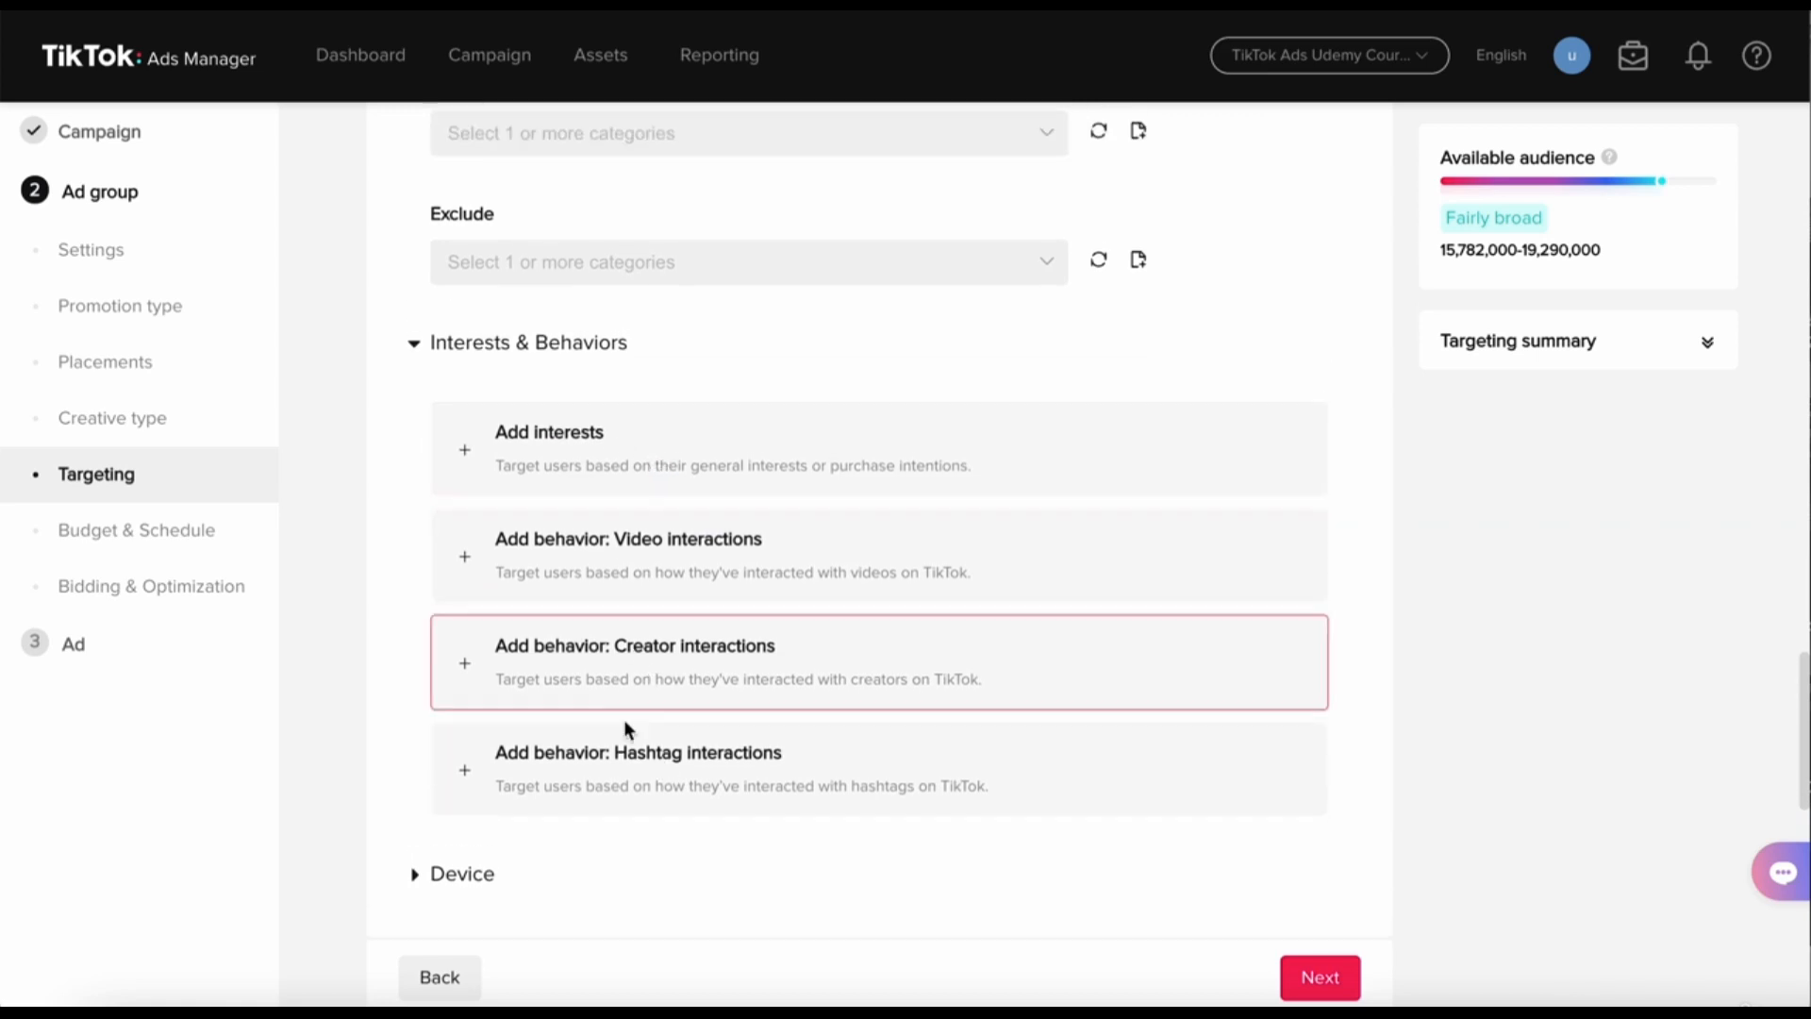
{"action": "left_click", "coordinate": [471, 455]}
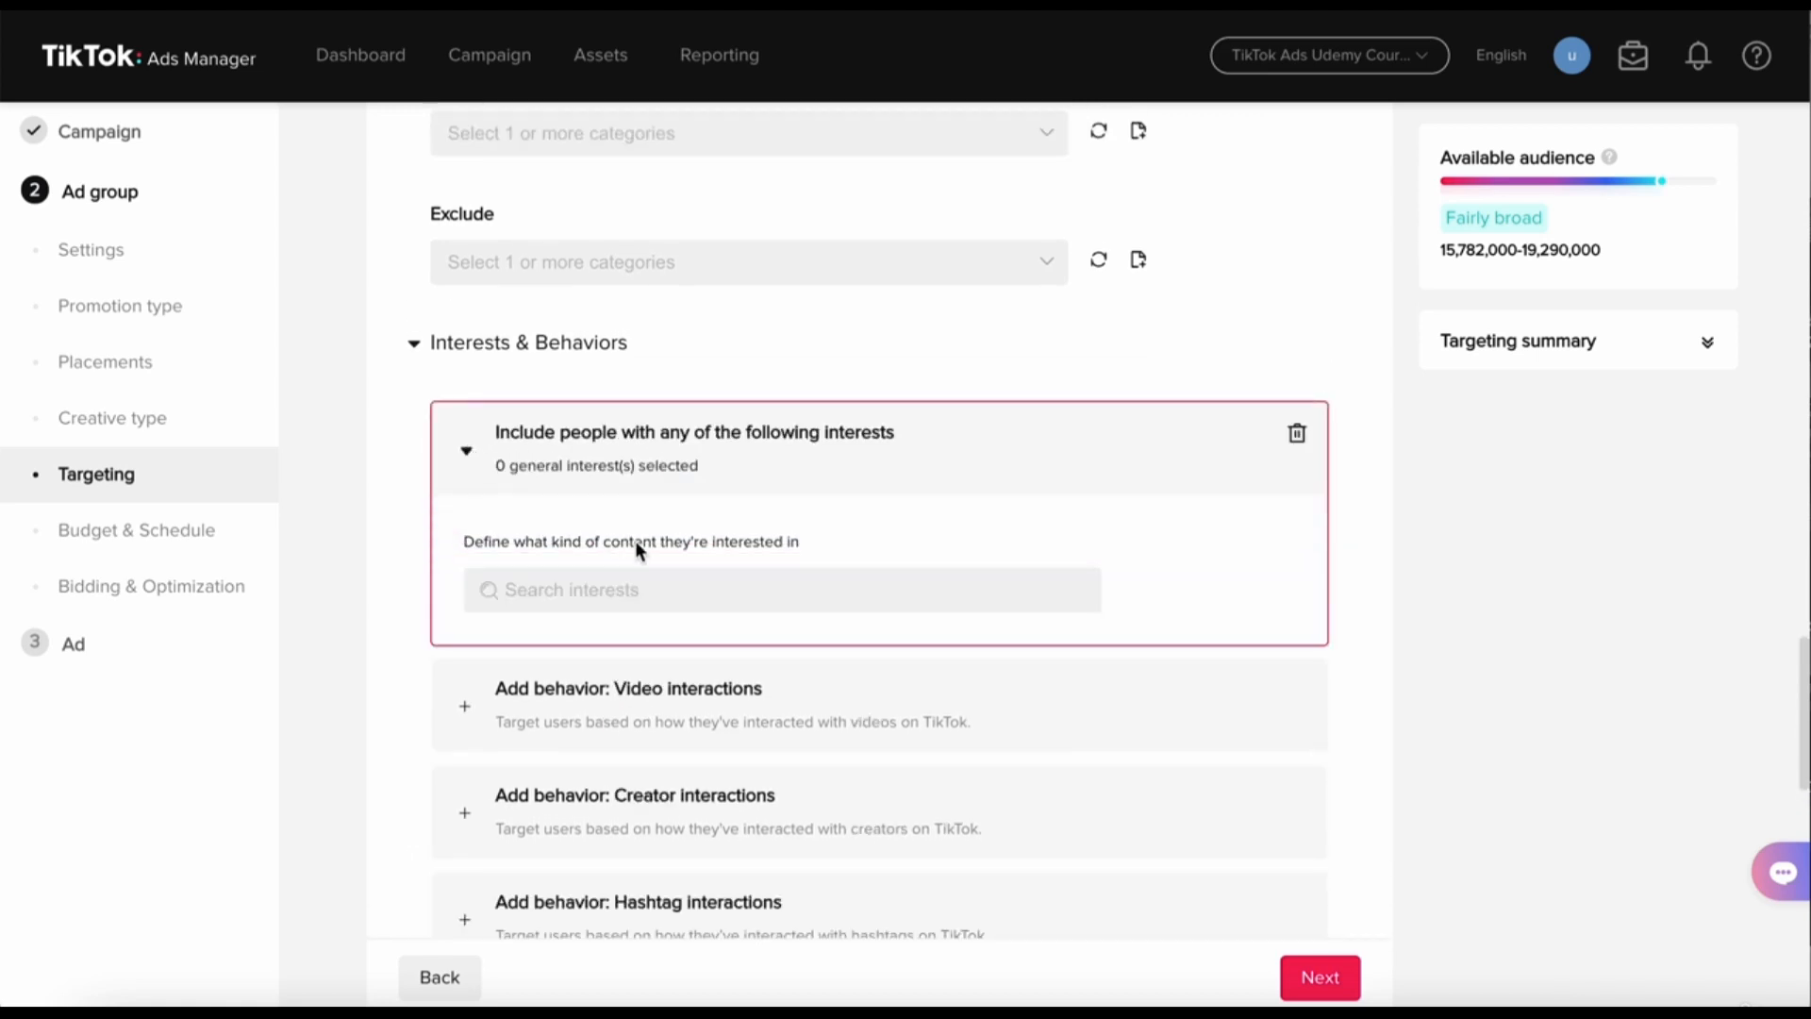
{"action": "left_click", "coordinate": [637, 607]}
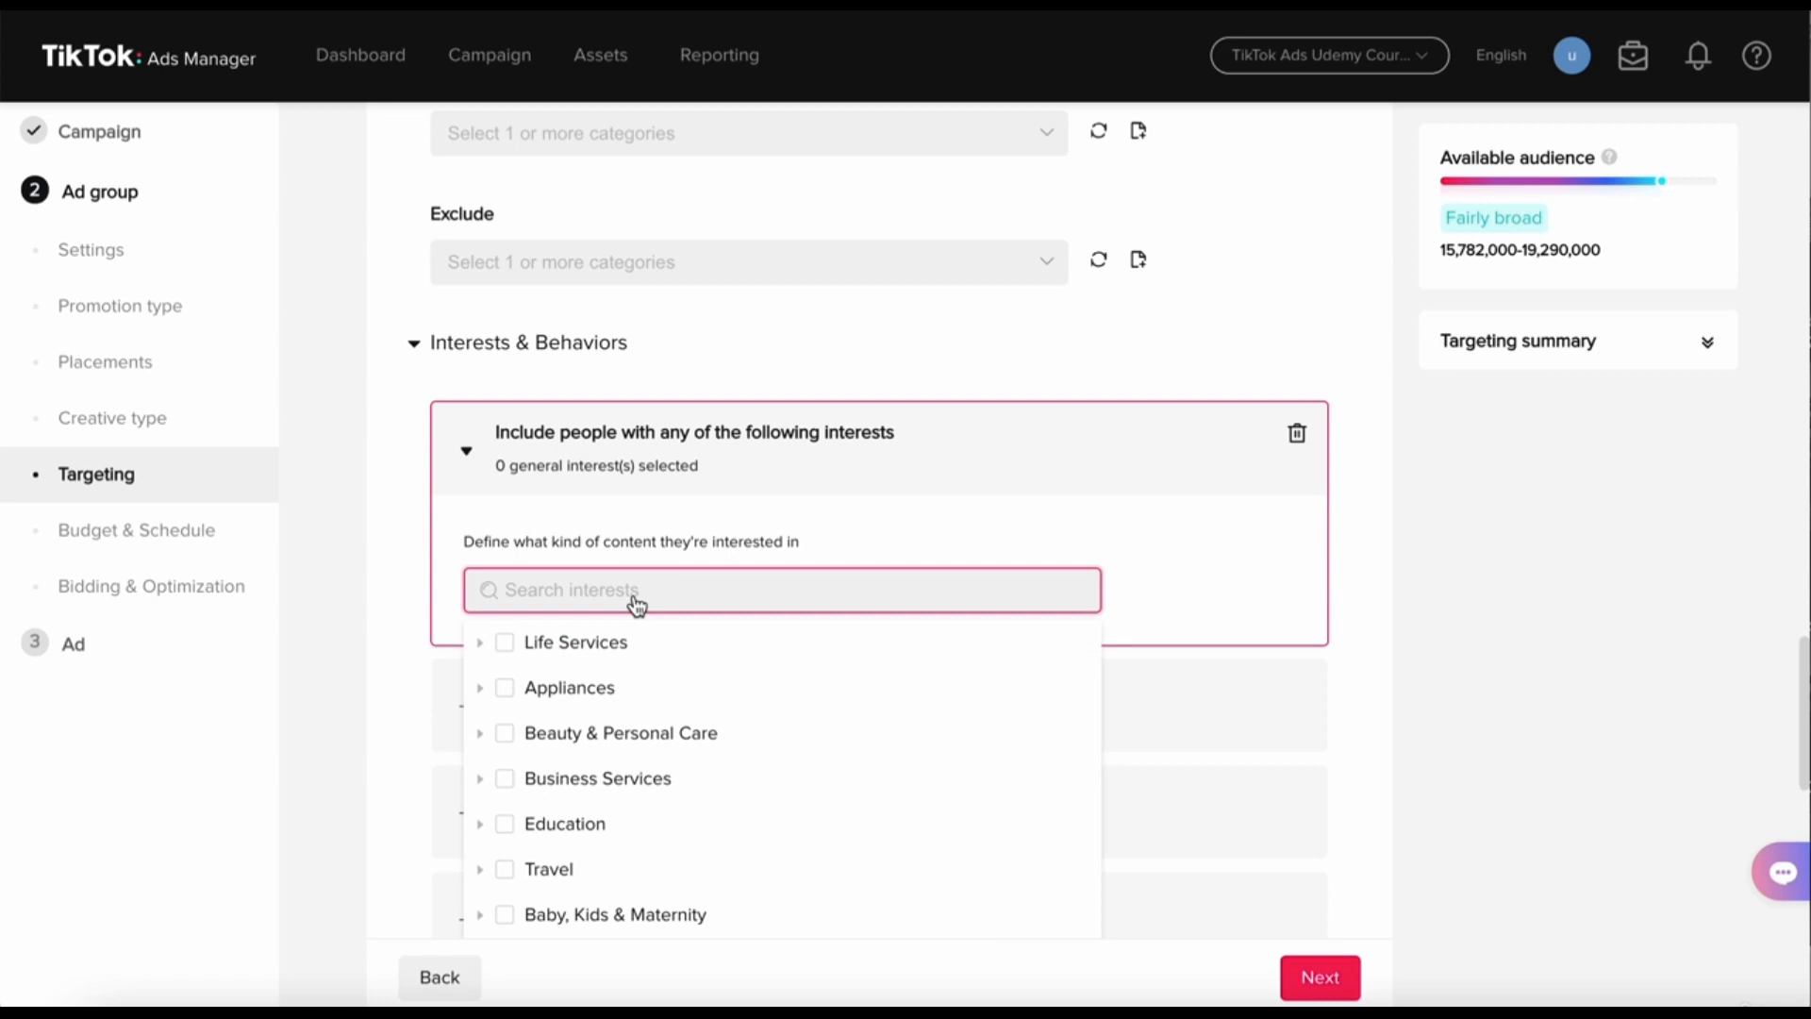
{"action": "scroll", "coordinate": [638, 748], "scroll_direction": "down", "scroll_amount": 4}
{"action": "scroll", "coordinate": [638, 749], "scroll_direction": "down", "scroll_amount": 2}
{"action": "scroll", "coordinate": [638, 750], "scroll_direction": "up", "scroll_amount": 5}
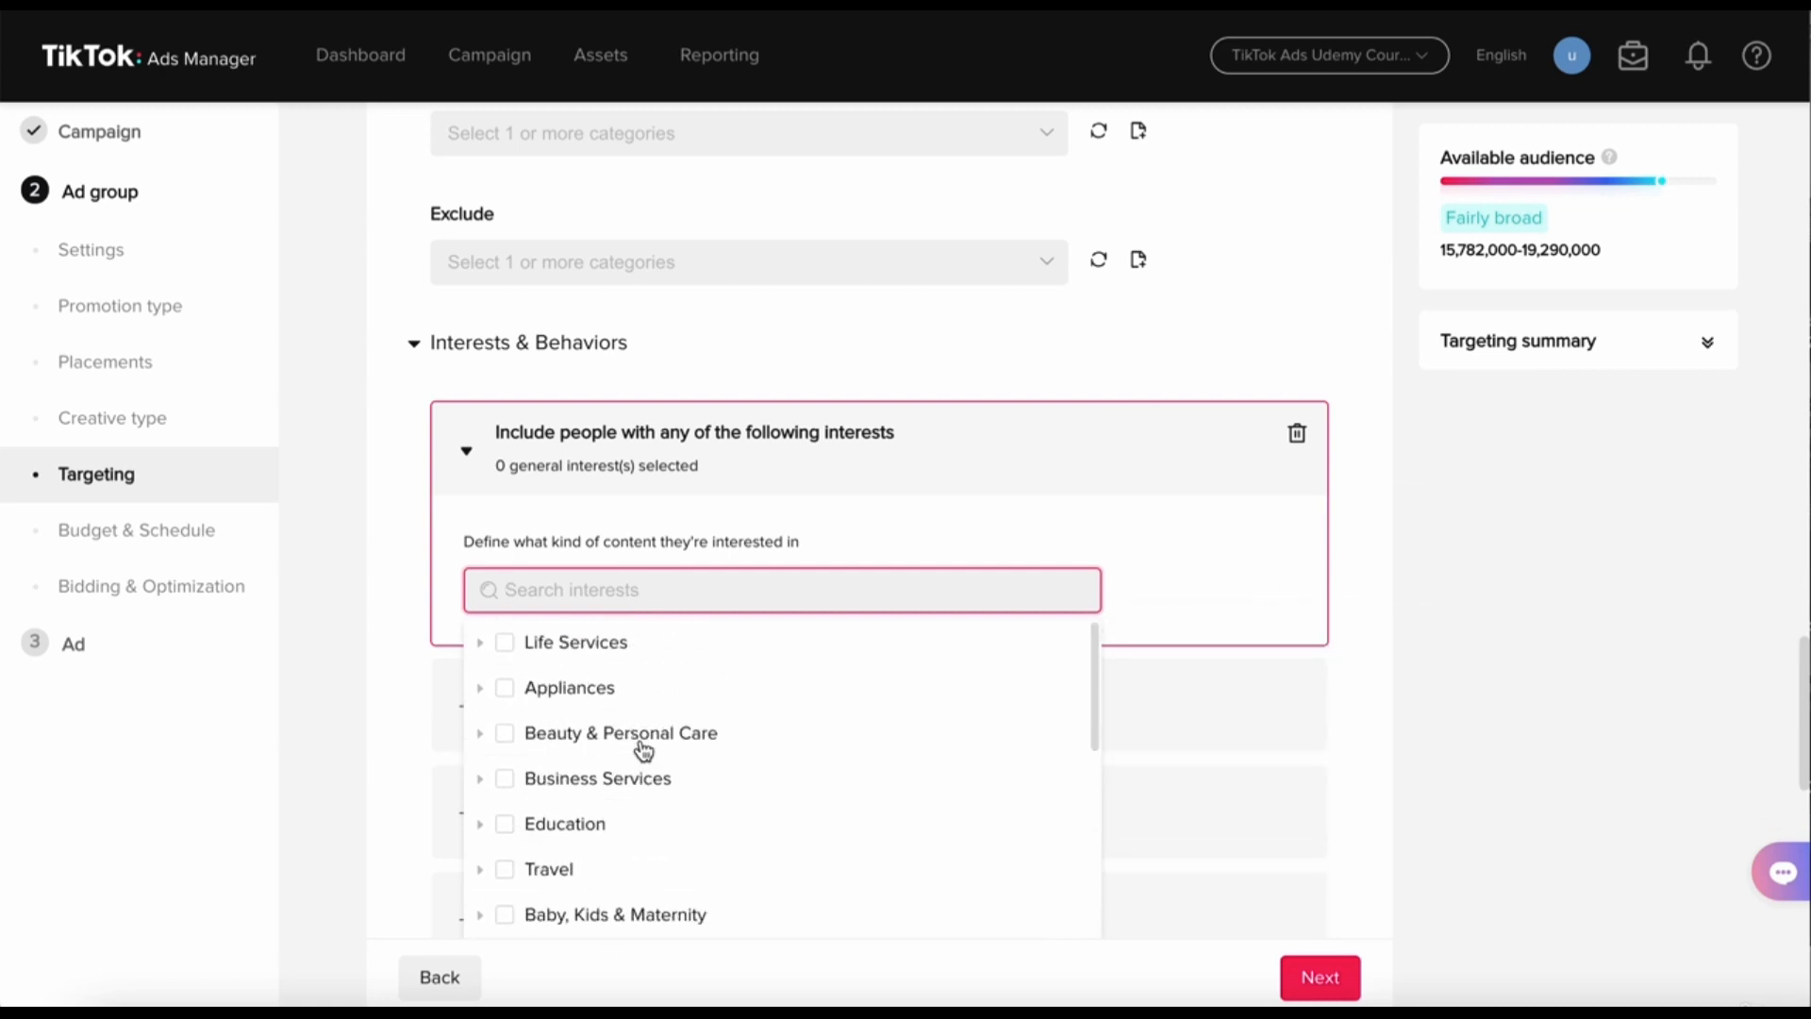
- Search the interests for "social media" and include Social media, Social media ads and Social media marketing
{"action": "left_click", "coordinate": [608, 594]}
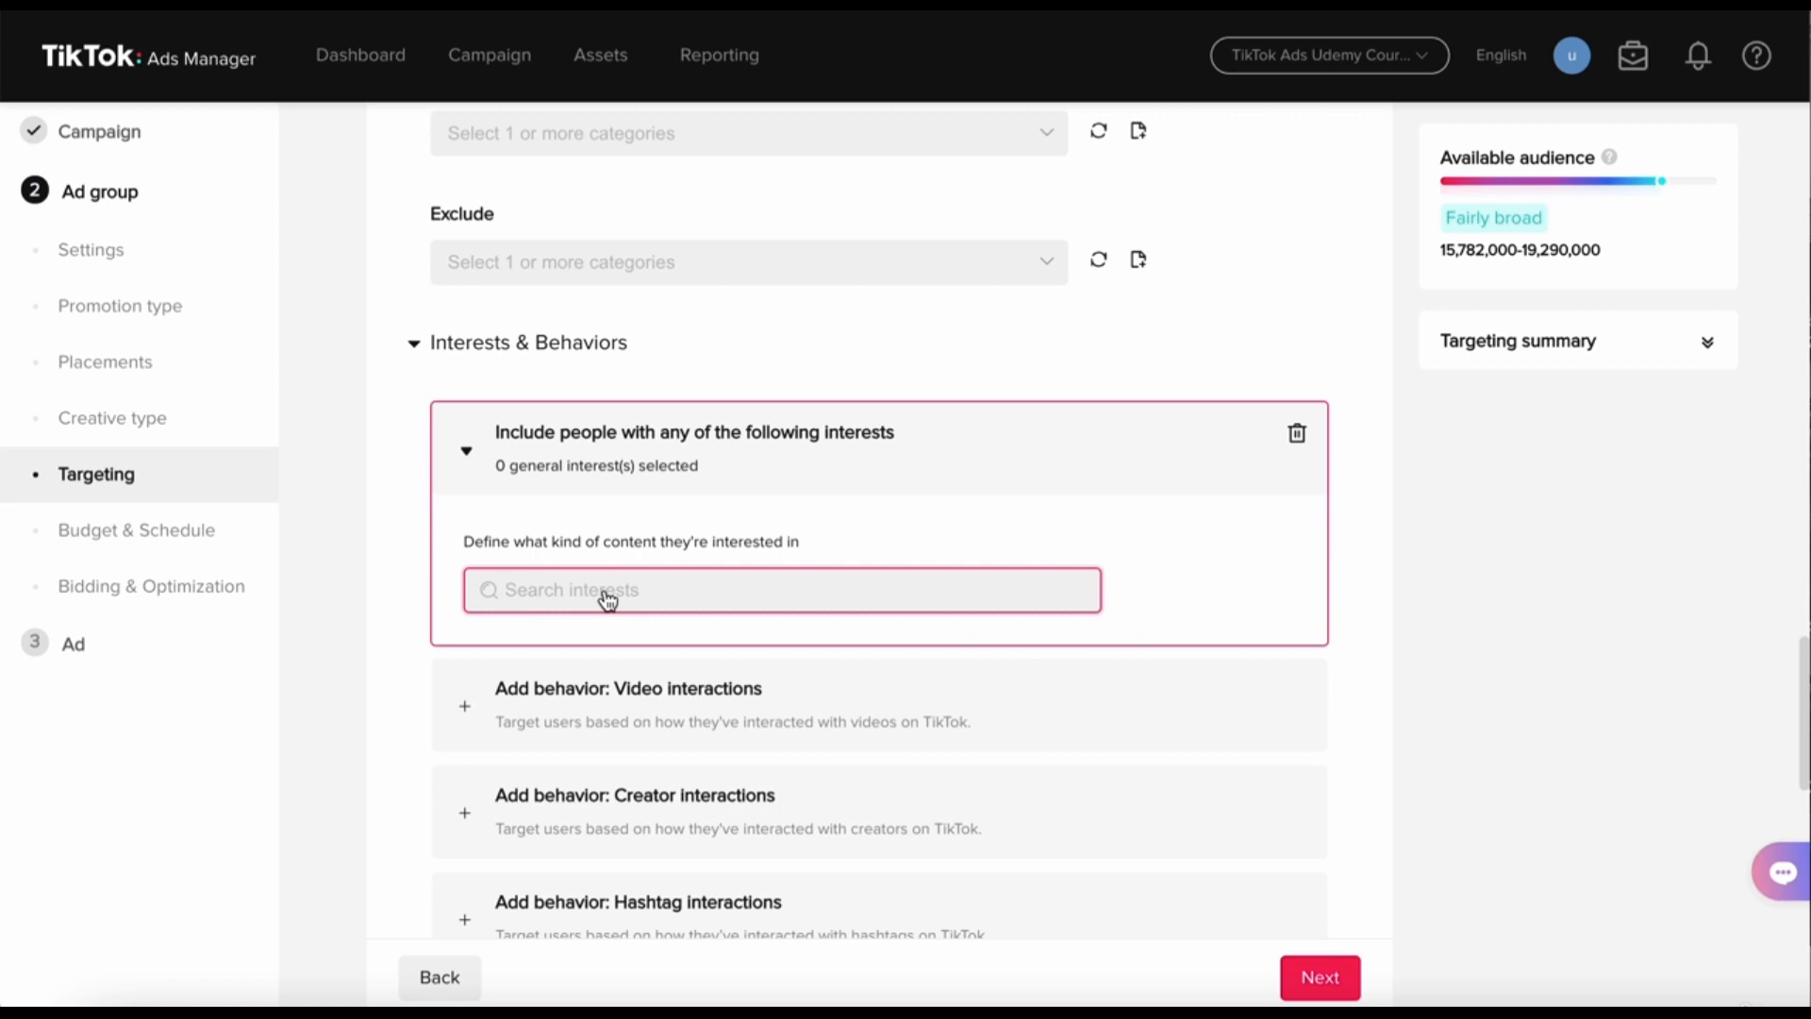
{"action": "type", "text": "social media"}
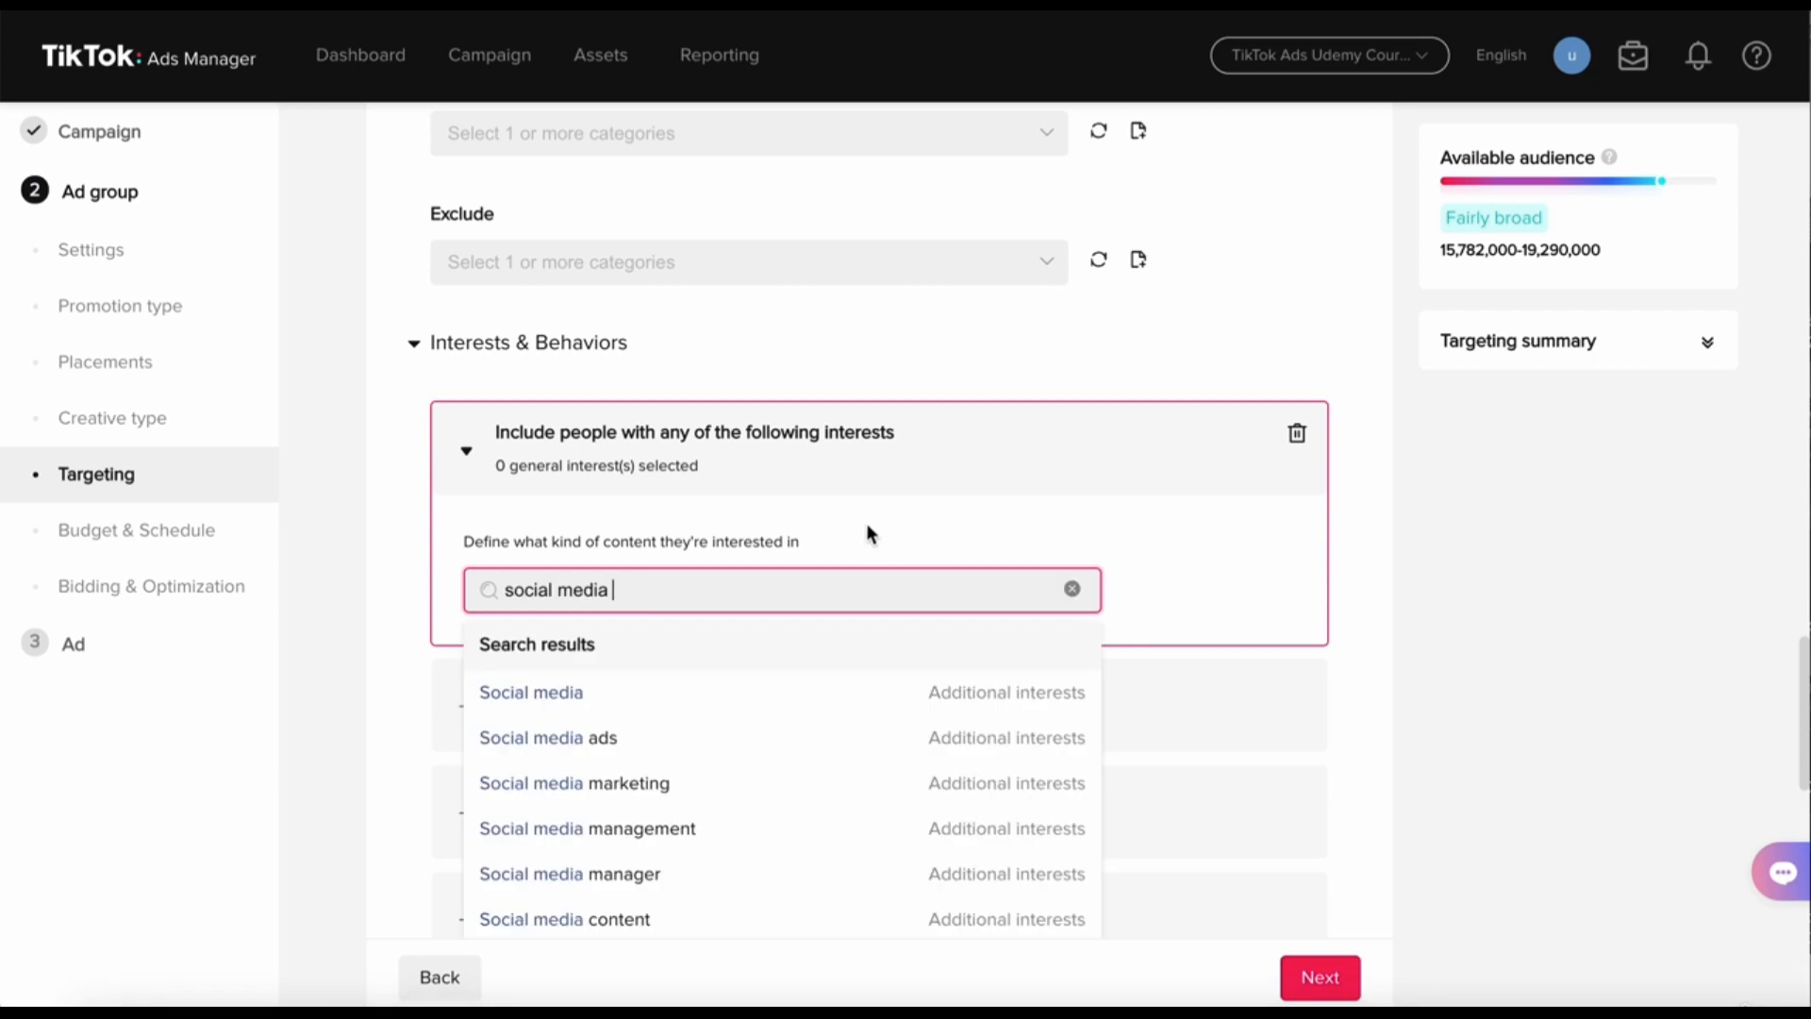
{"action": "left_click", "coordinate": [610, 700]}
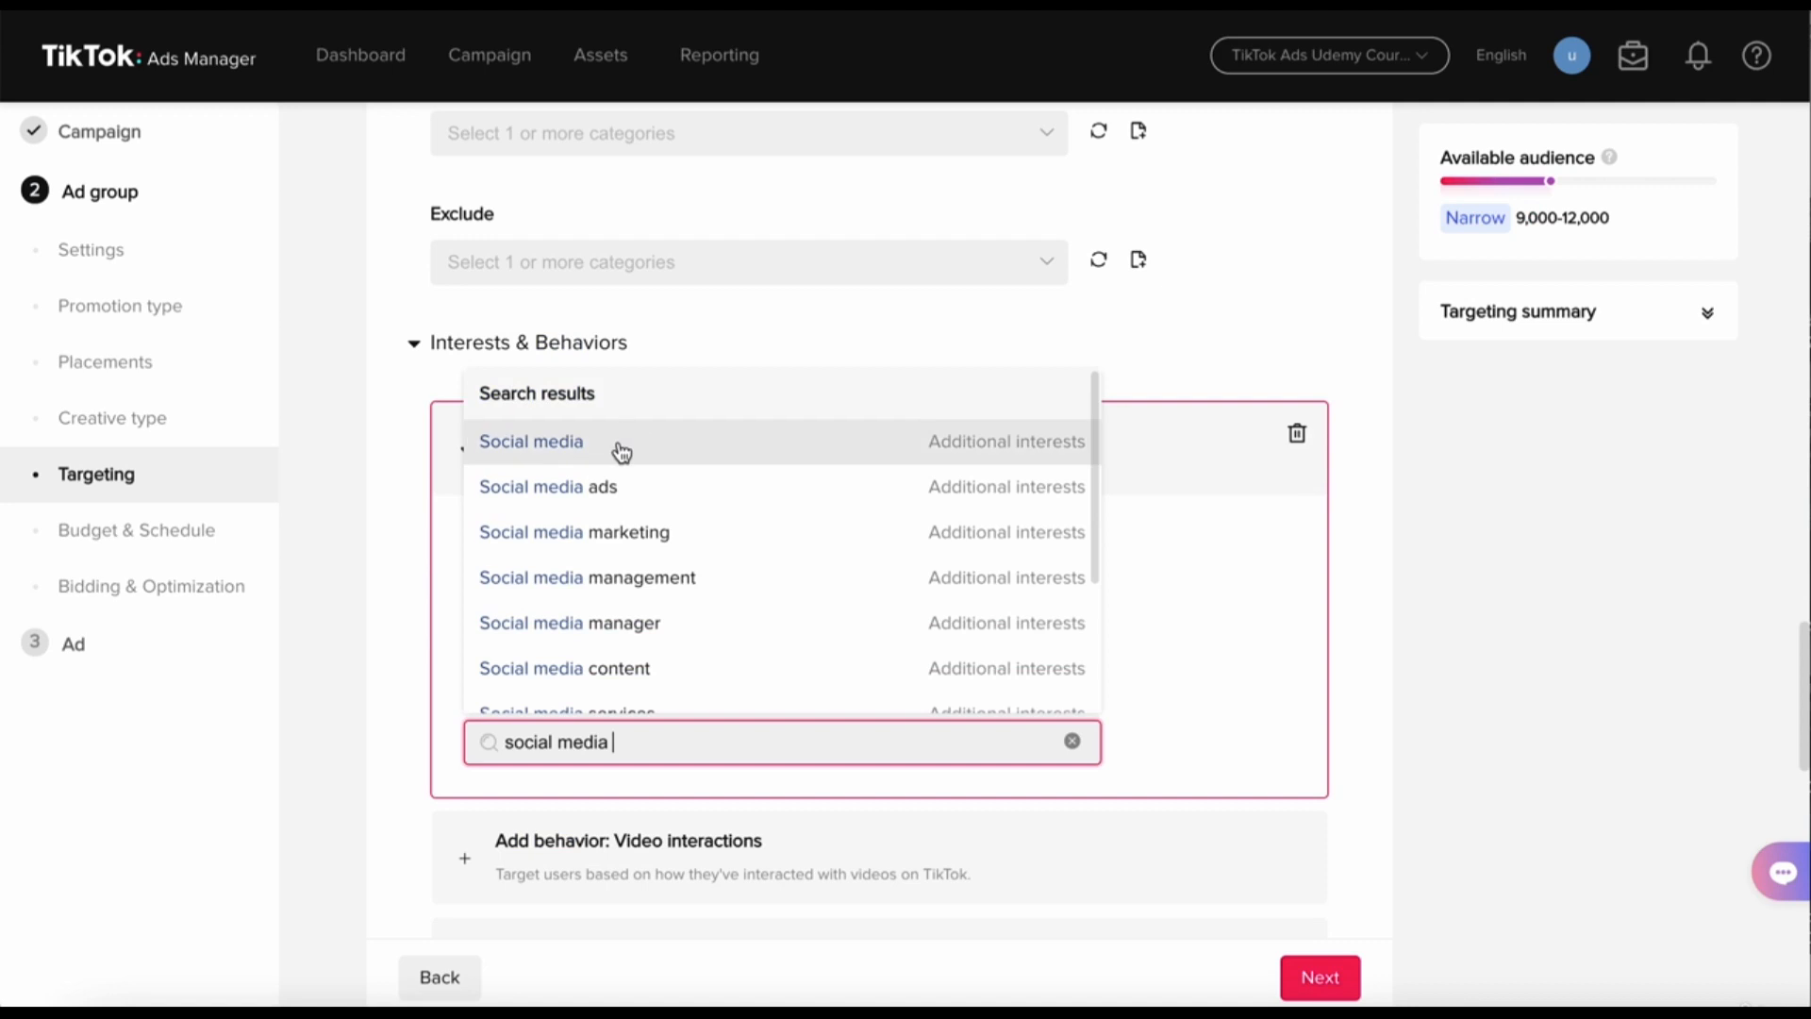
{"action": "mouse_move", "coordinate": [615, 492]}
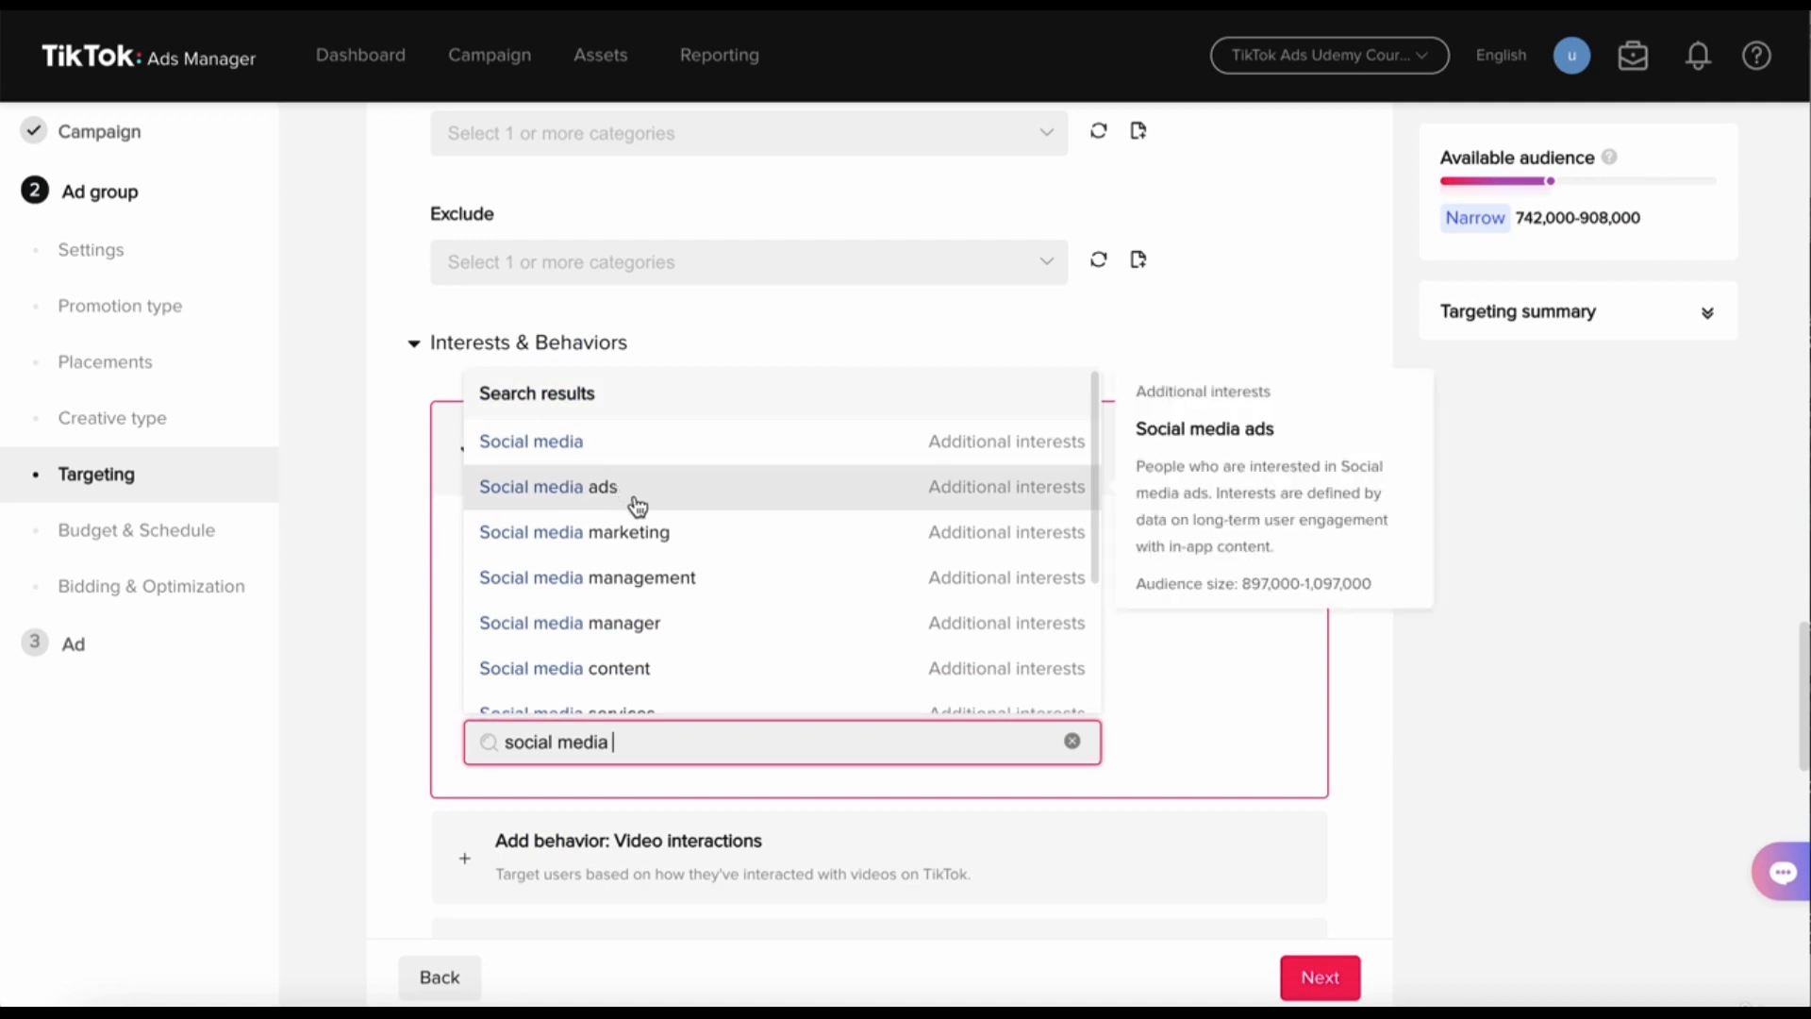
{"action": "mouse_move", "coordinate": [651, 536]}
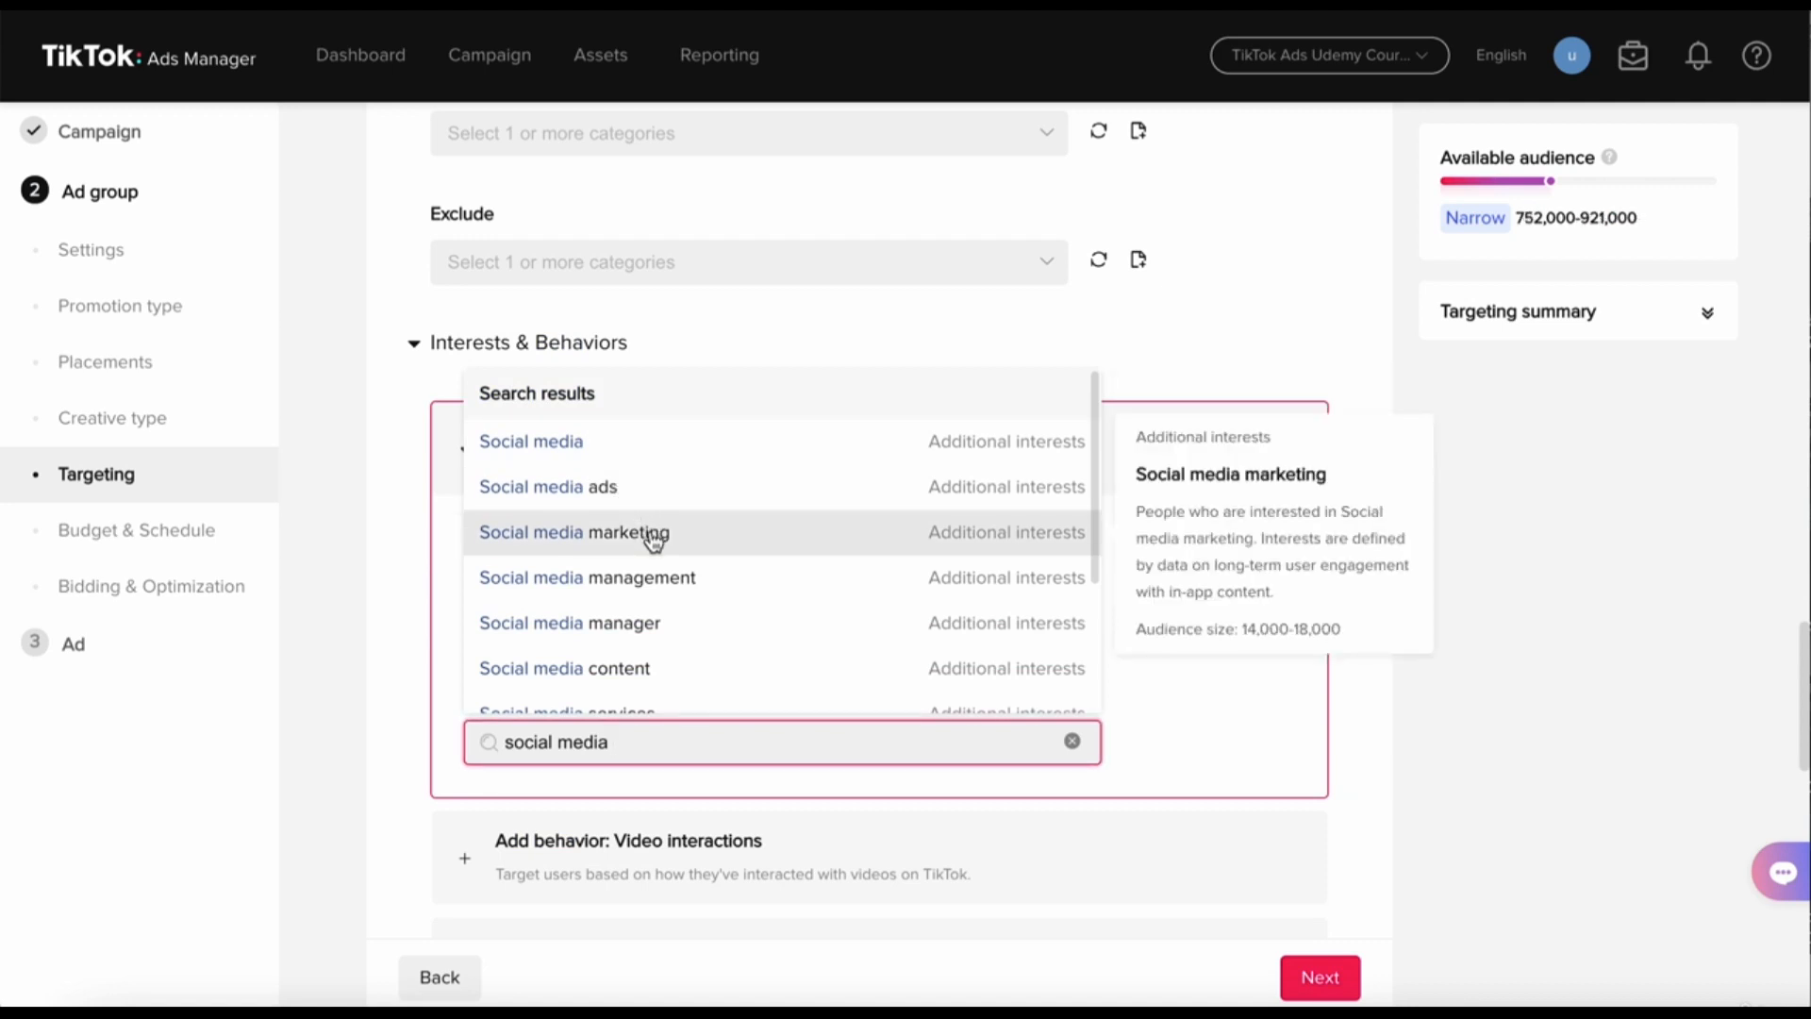
- Search for "youtube", "instagram" and "facebook" in turn, including the Youtube, Instagram app and Facebook advertising interests
{"action": "left_click_drag", "start_coordinate": [622, 748], "coordinate": [445, 749]}
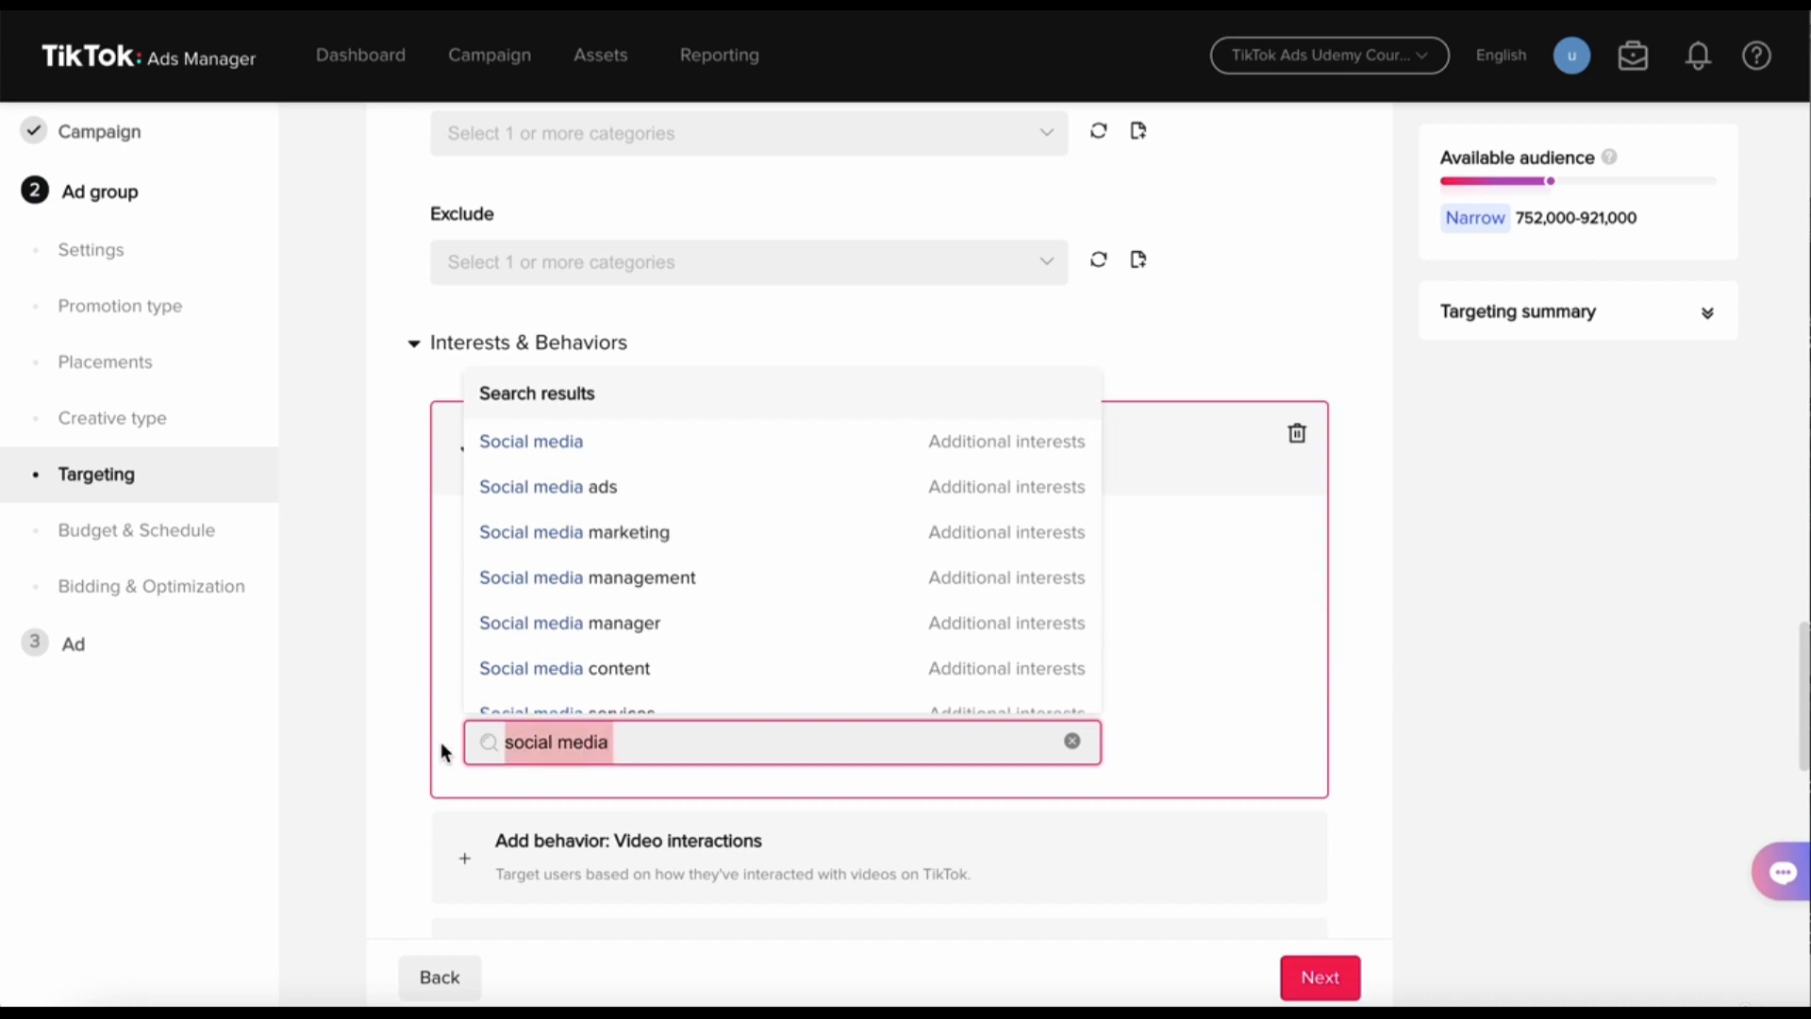
{"action": "type", "text": "youtube"}
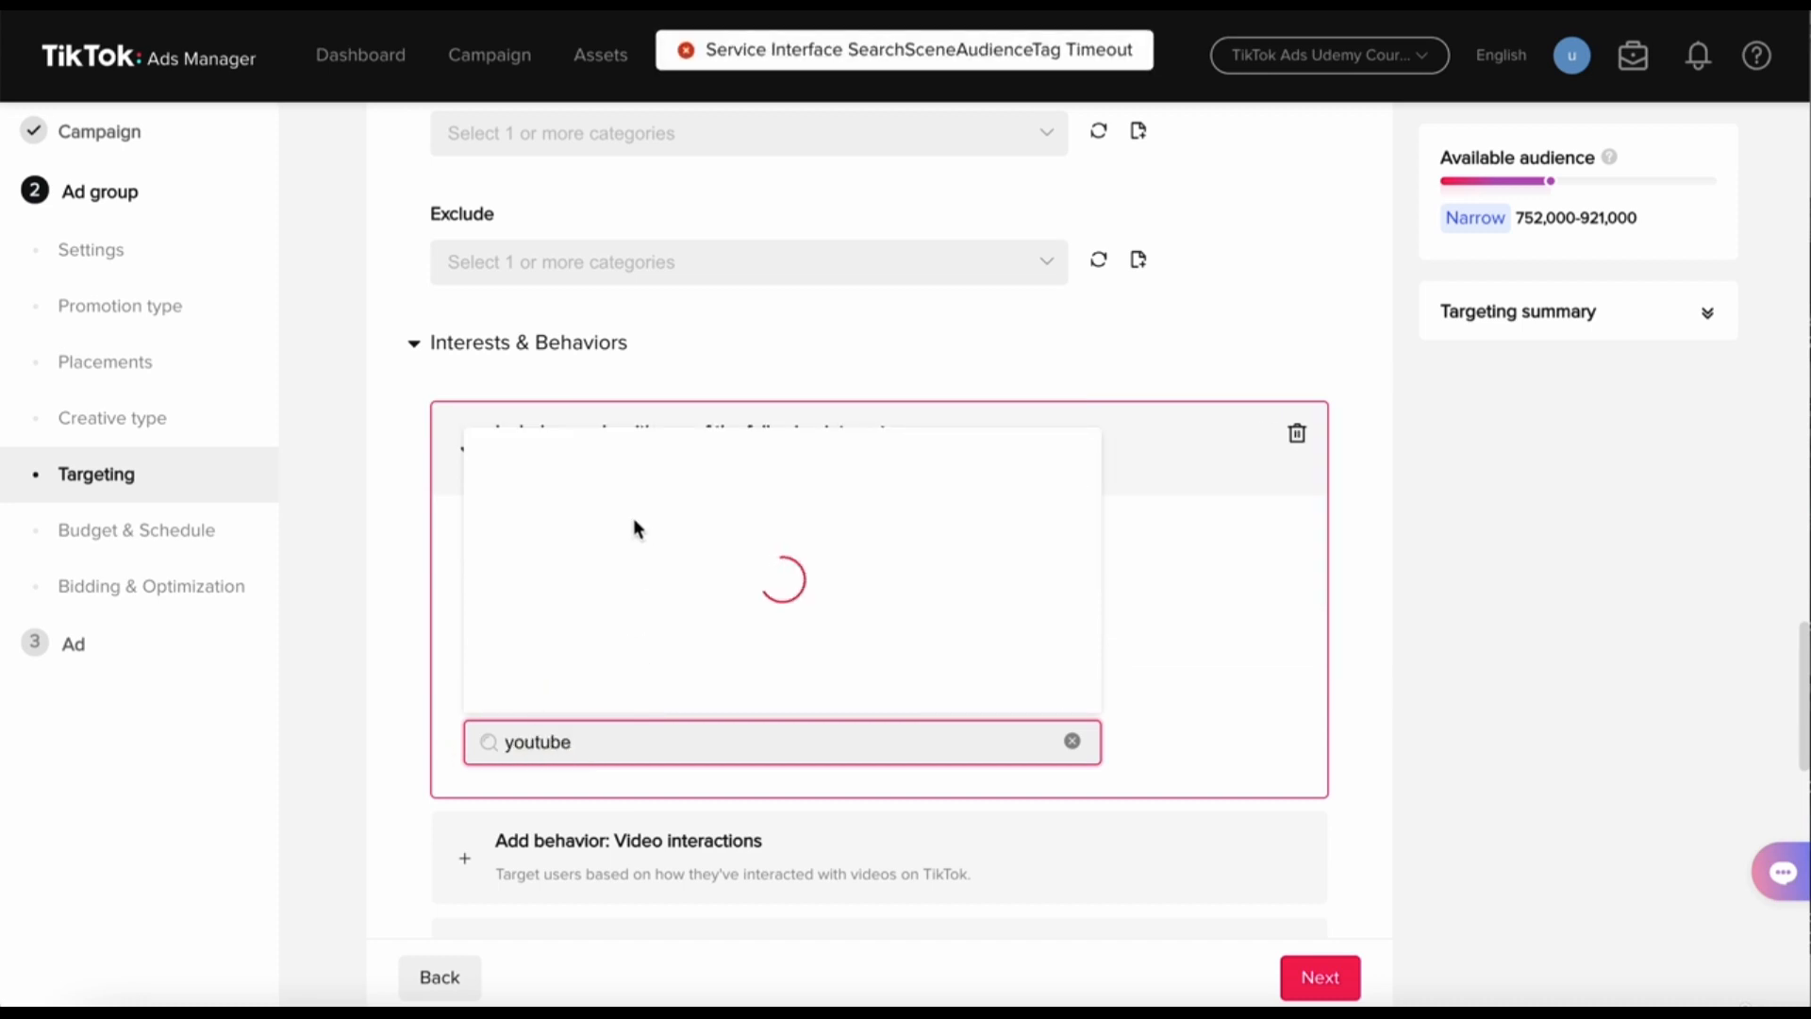
{"action": "mouse_move", "coordinate": [608, 464]}
{"action": "left_click_drag", "start_coordinate": [589, 783], "coordinate": [403, 786]}
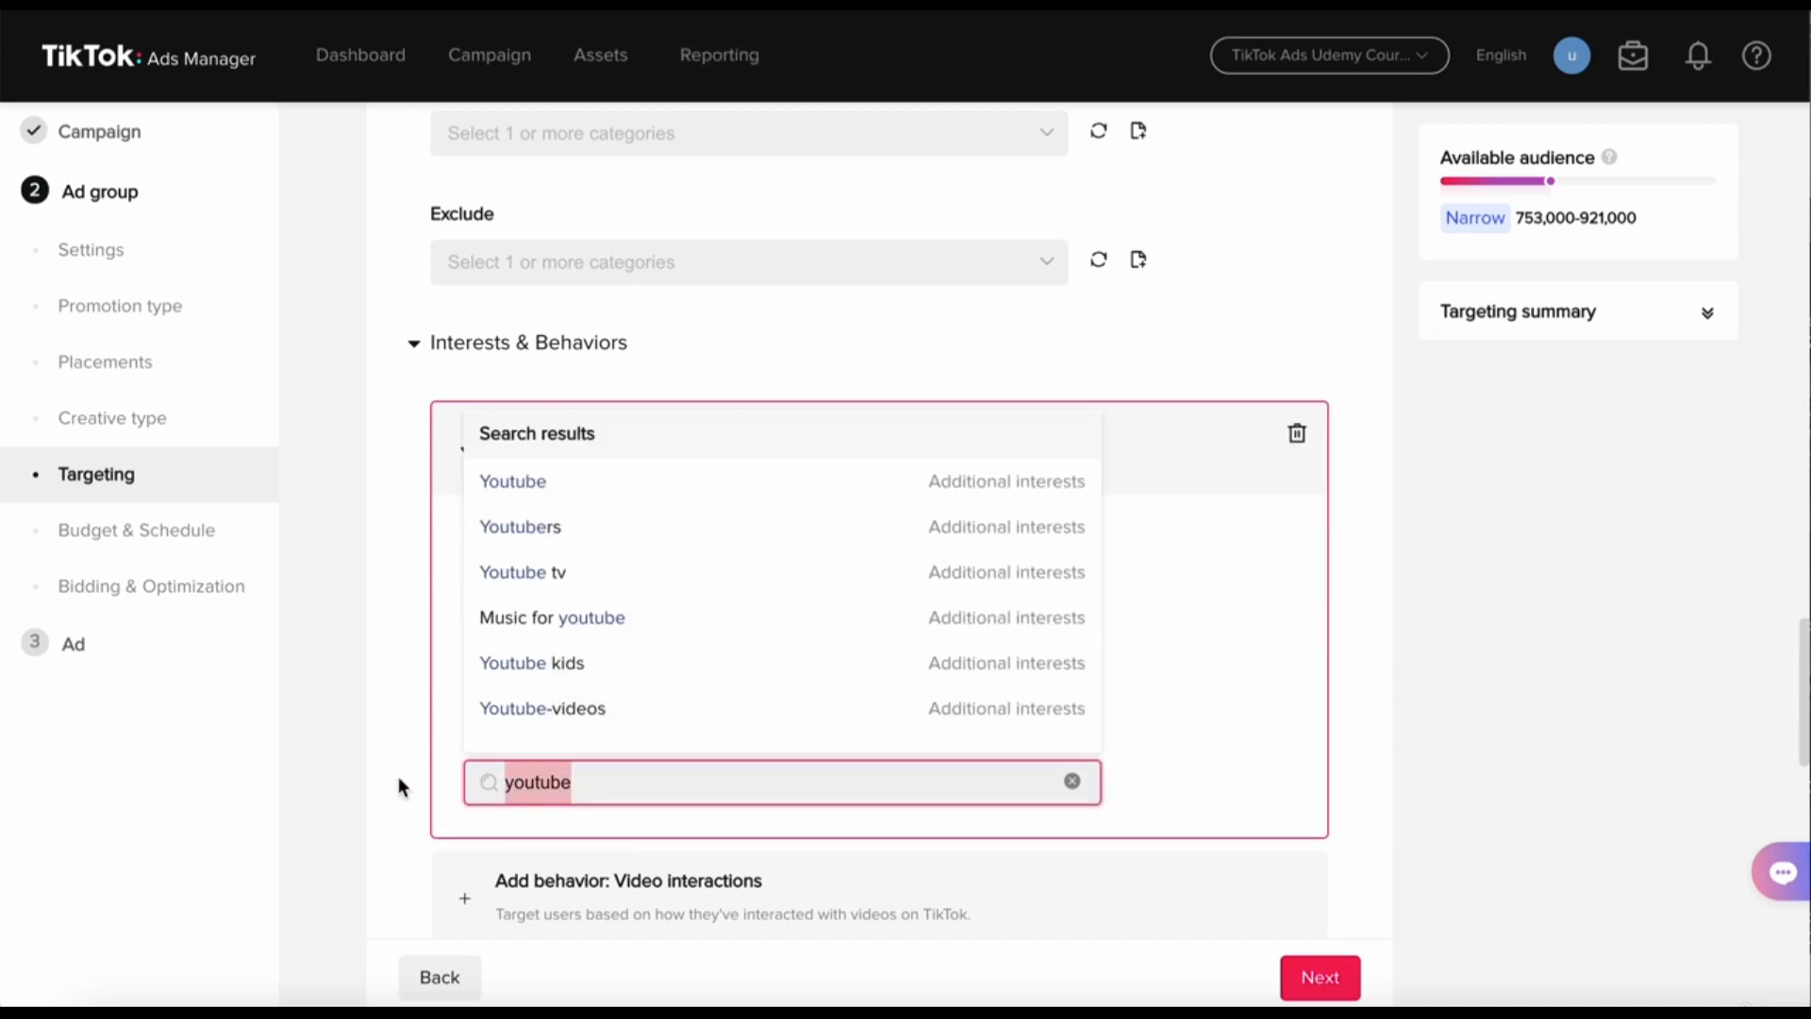
{"action": "type", "text": "instagram"}
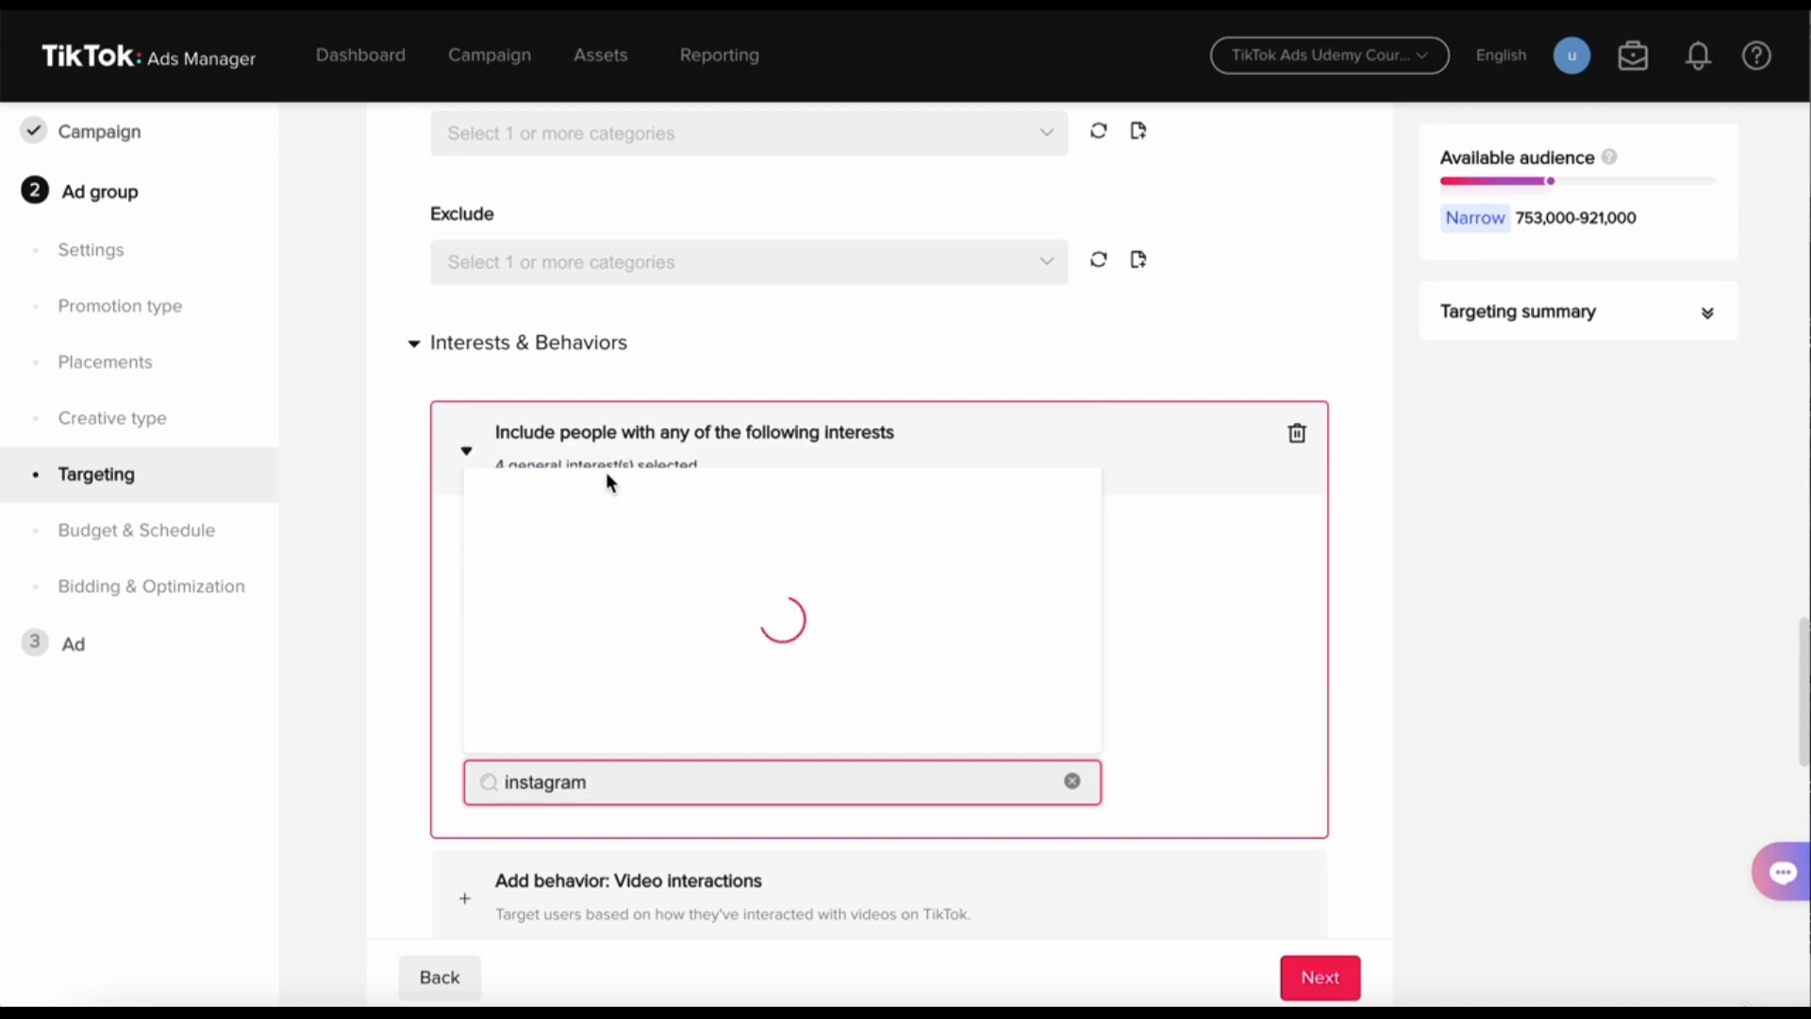
{"action": "mouse_move", "coordinate": [581, 507]}
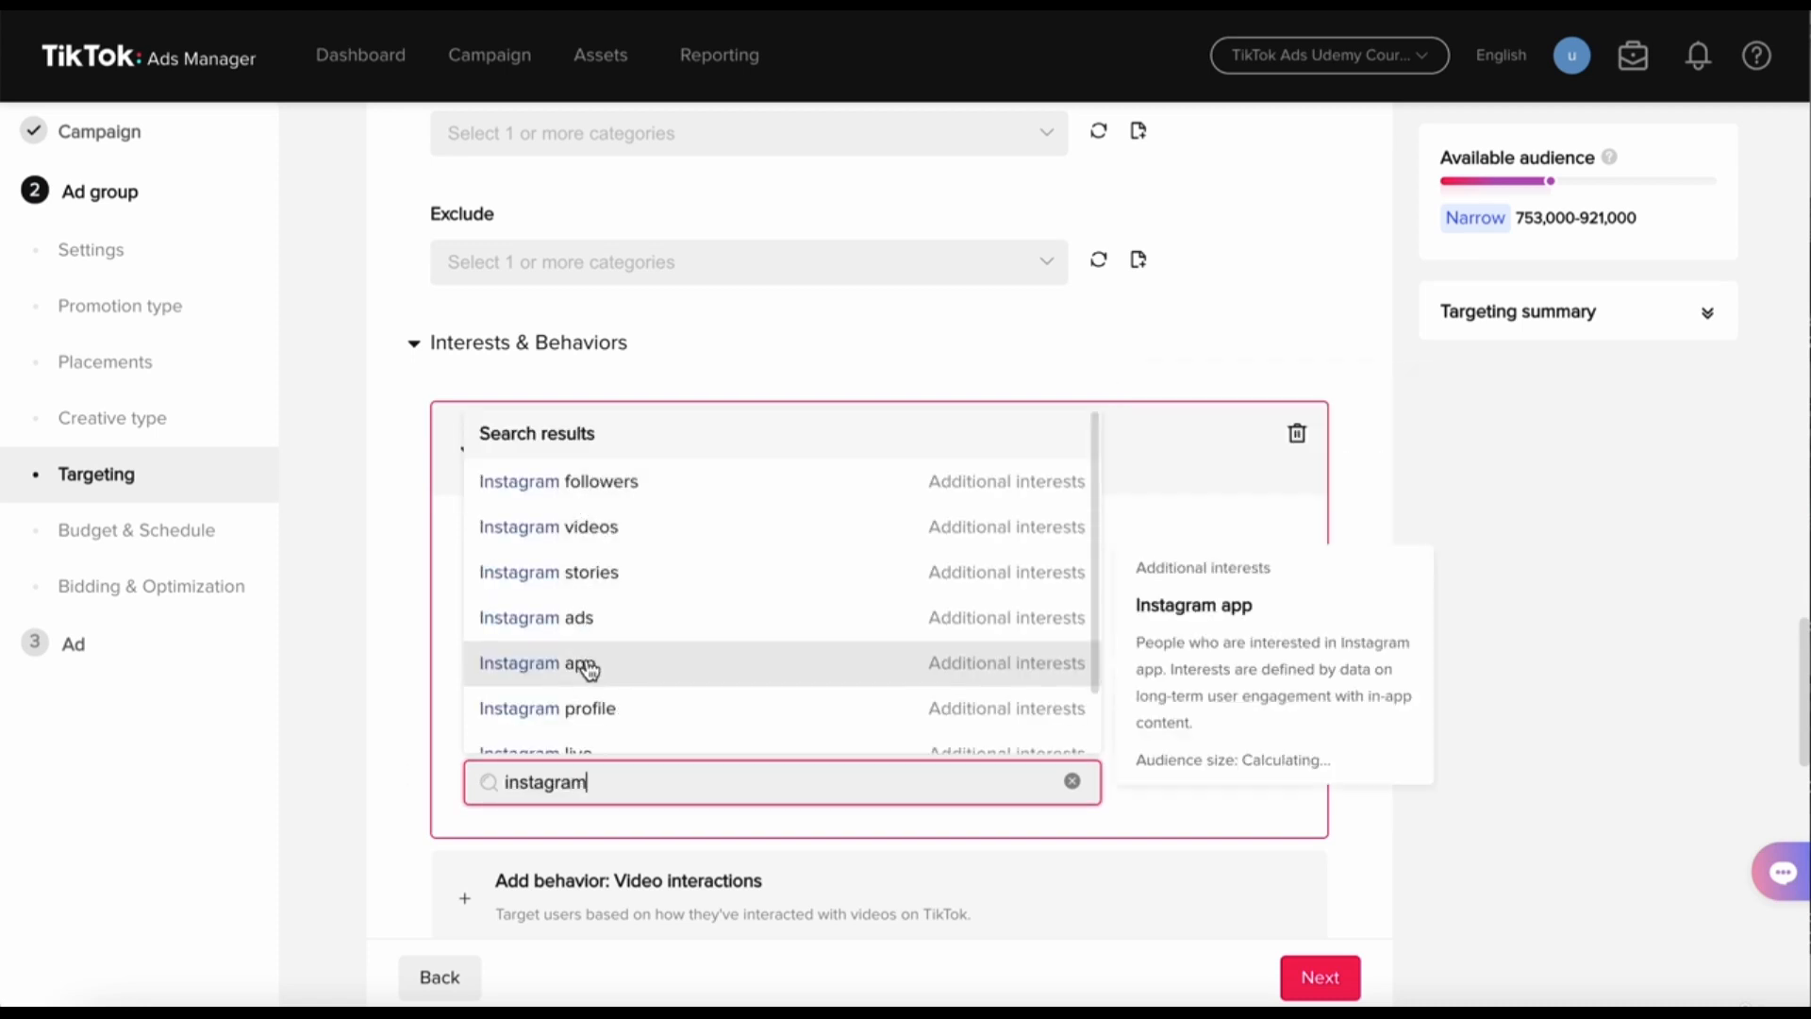
{"action": "left_click_drag", "start_coordinate": [595, 783], "coordinate": [399, 784]}
{"action": "type", "text": "facebook"}
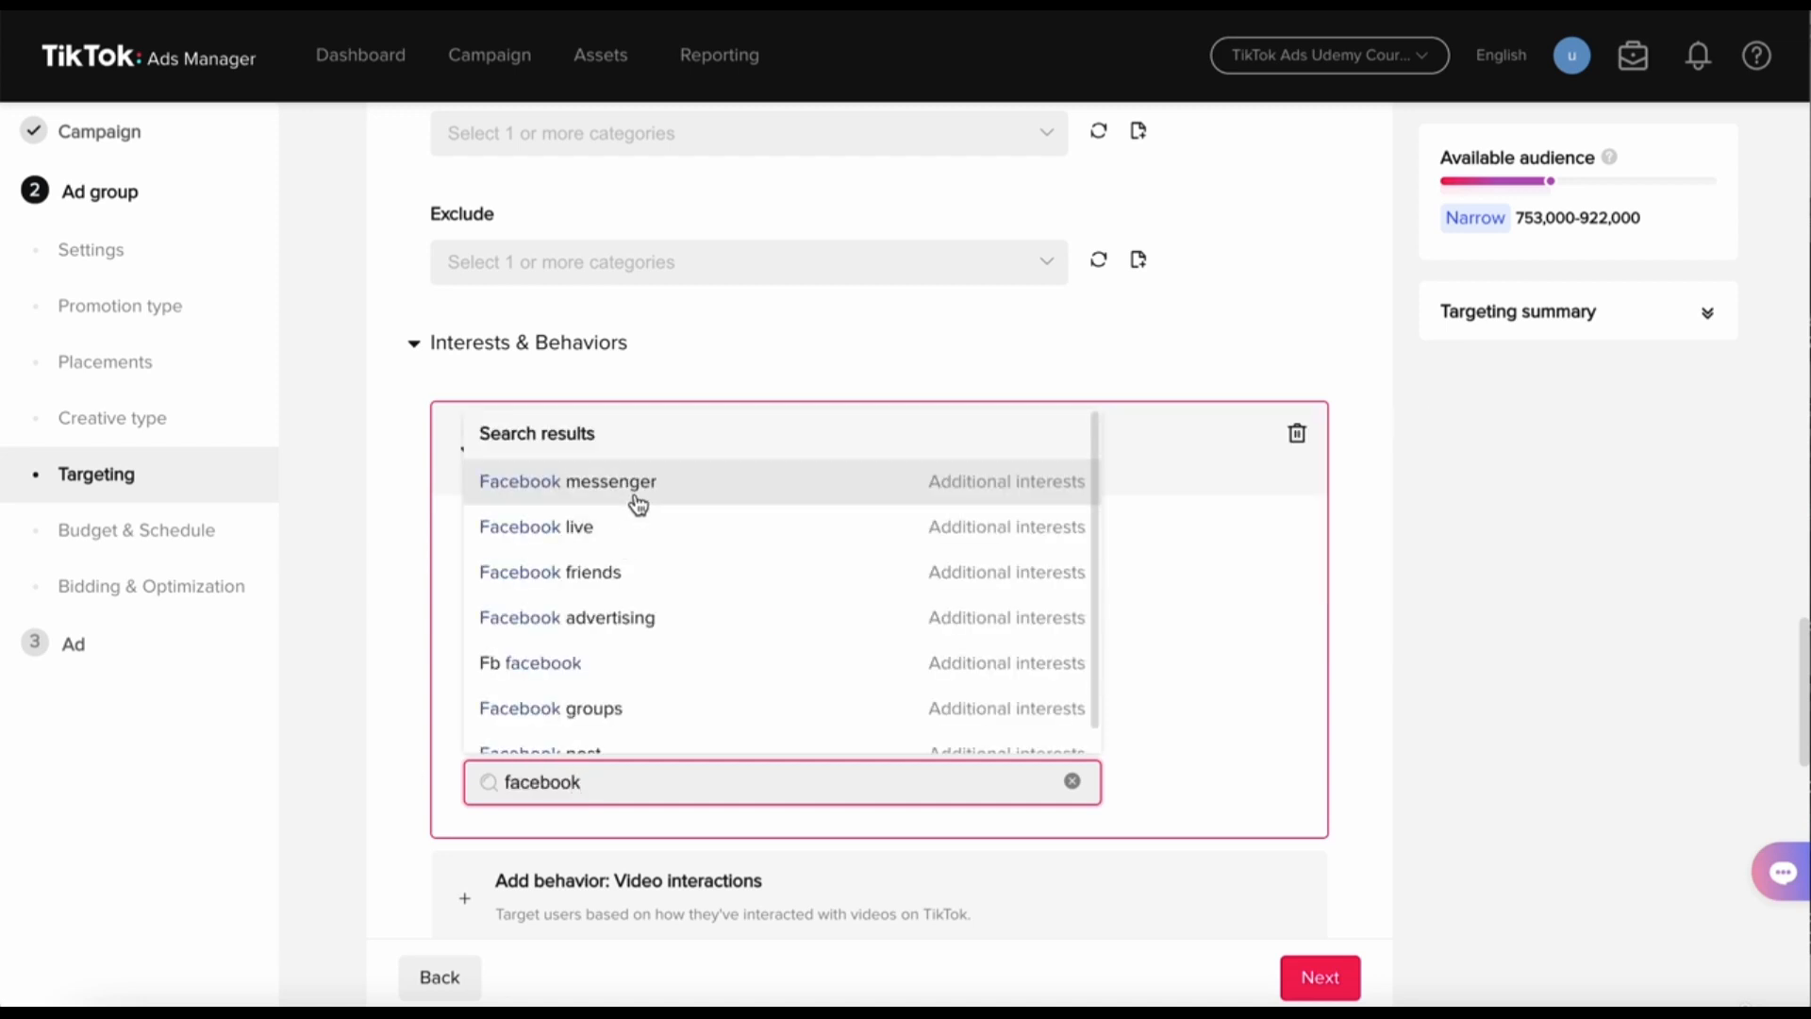
- Search for "digital marketing" and include the Digital marketing, Digital marketing services, Digital marketing expert and Digital marketing courses interests
{"action": "left_click_drag", "start_coordinate": [598, 786], "coordinate": [356, 786]}
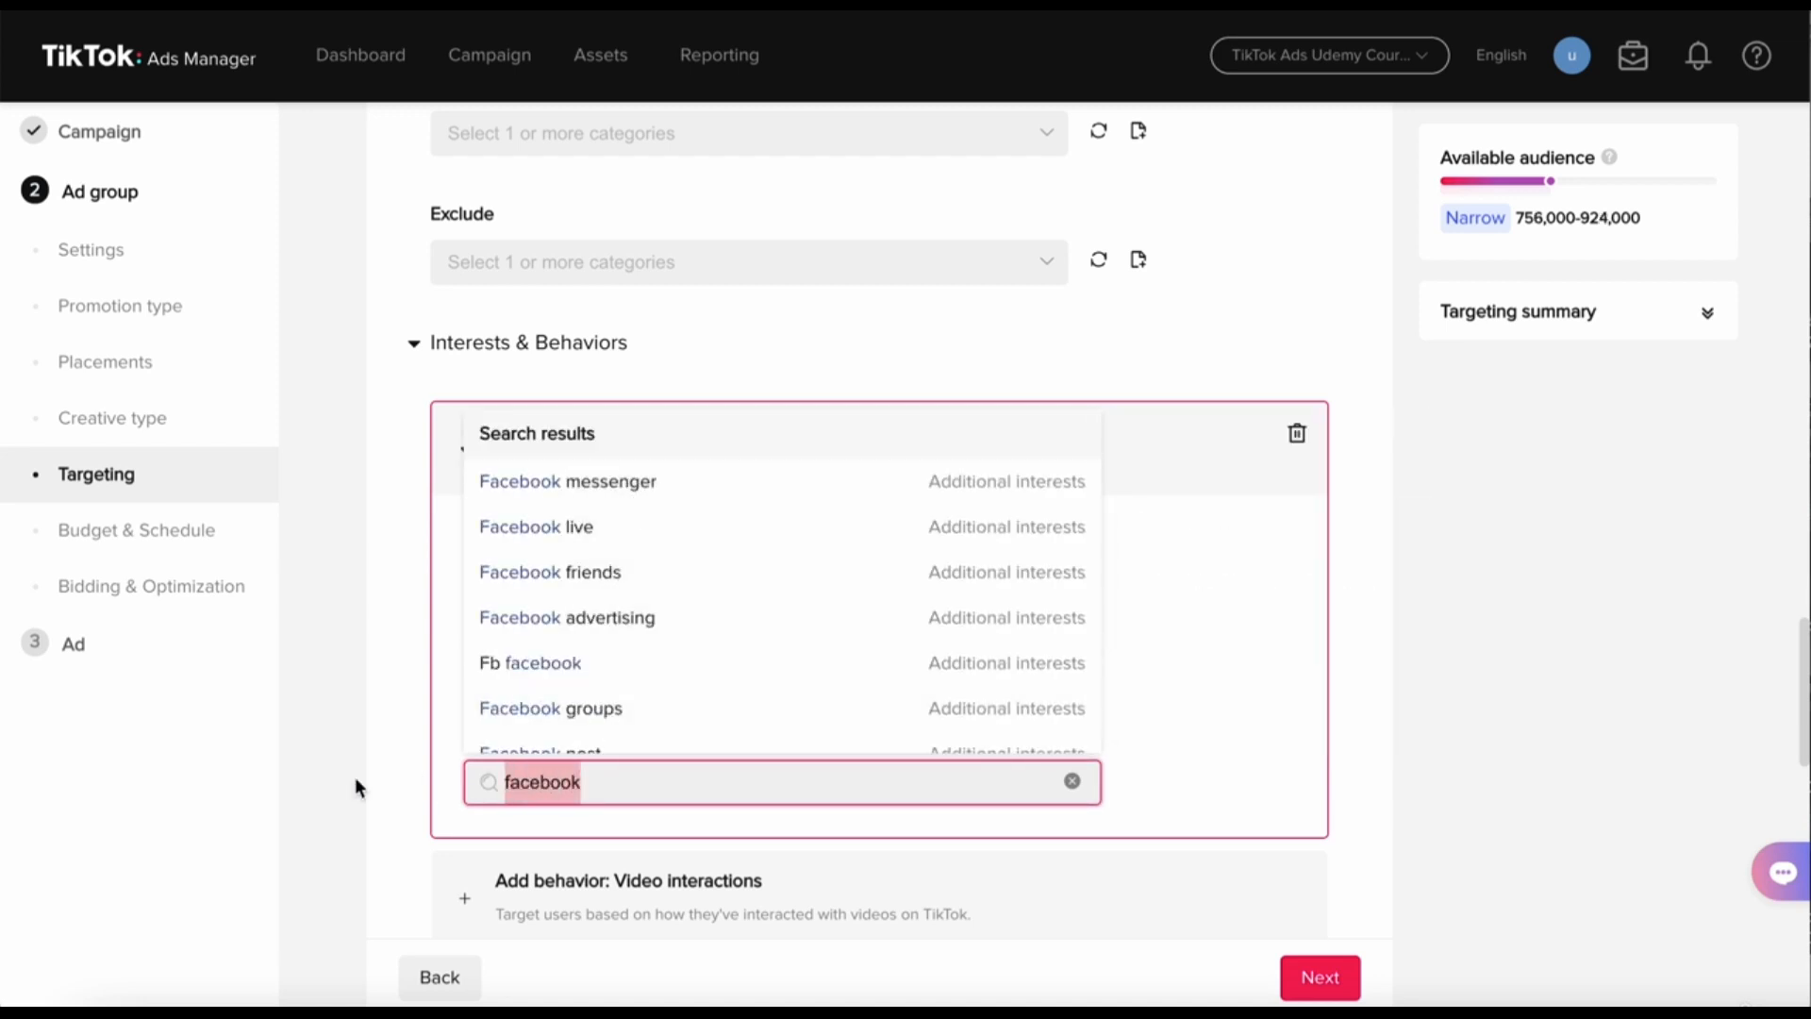
{"action": "type", "text": "digital"}
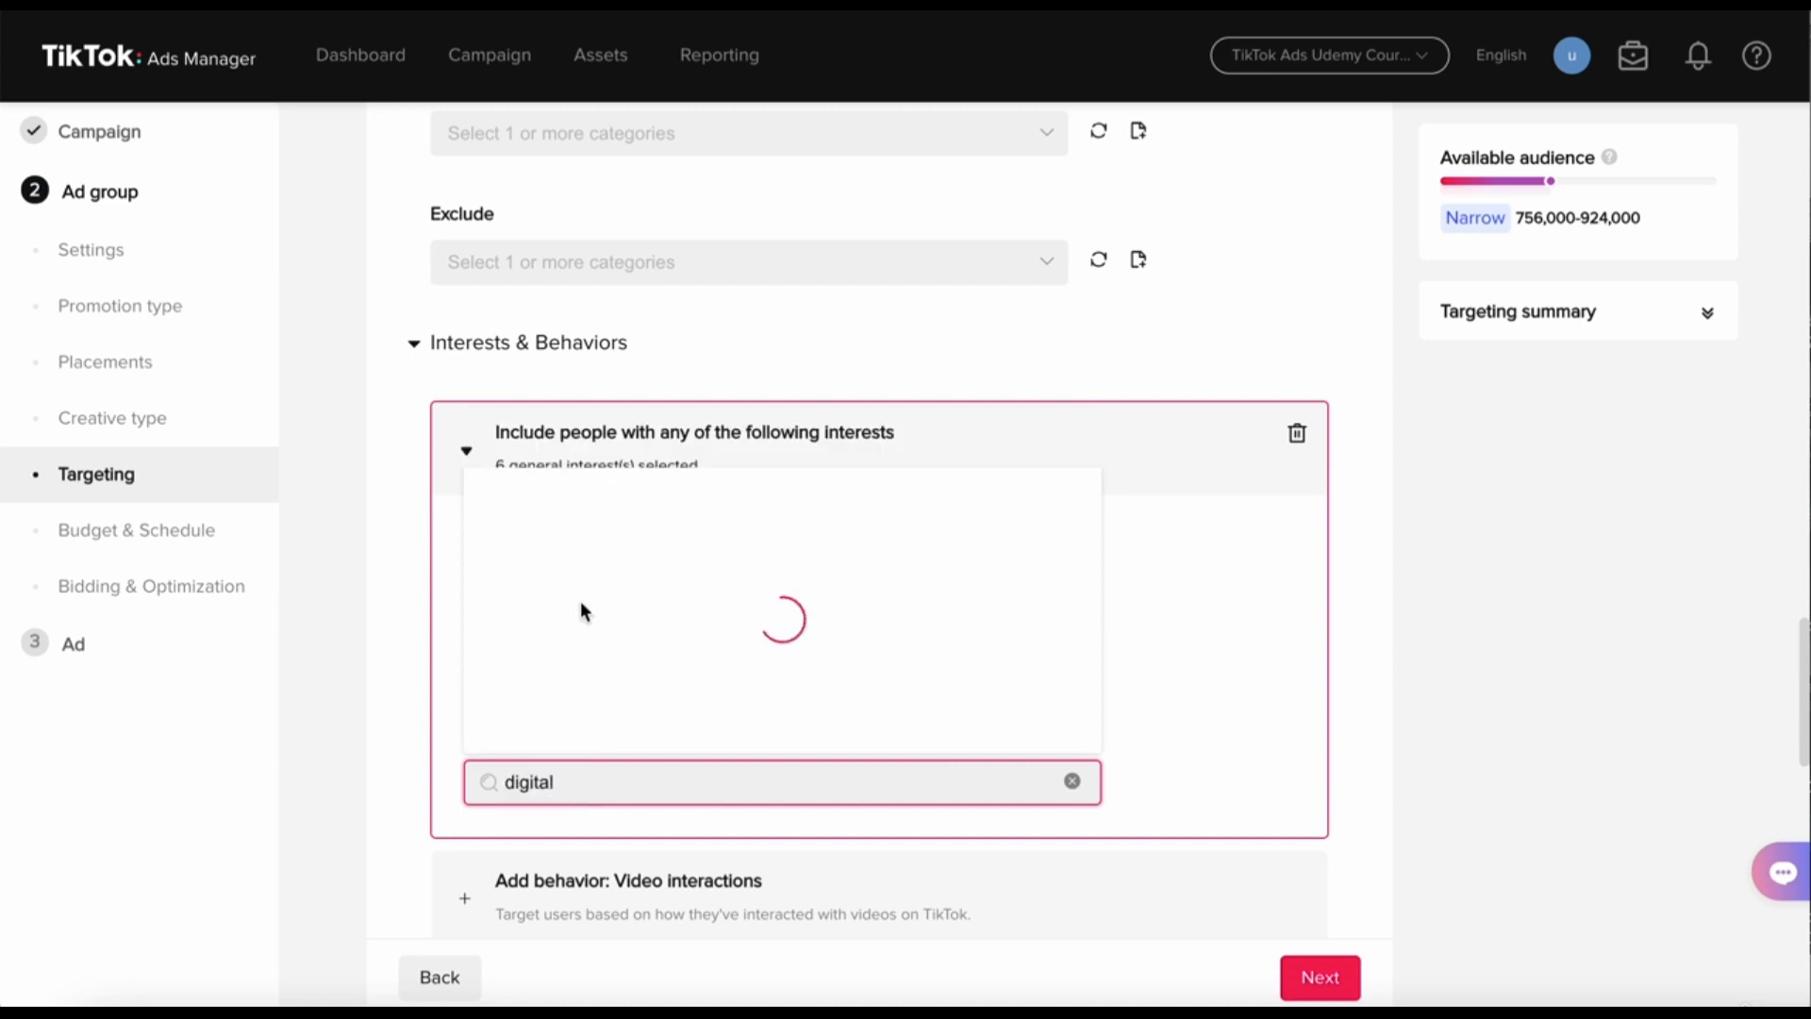
{"action": "type", "text": " marketing"}
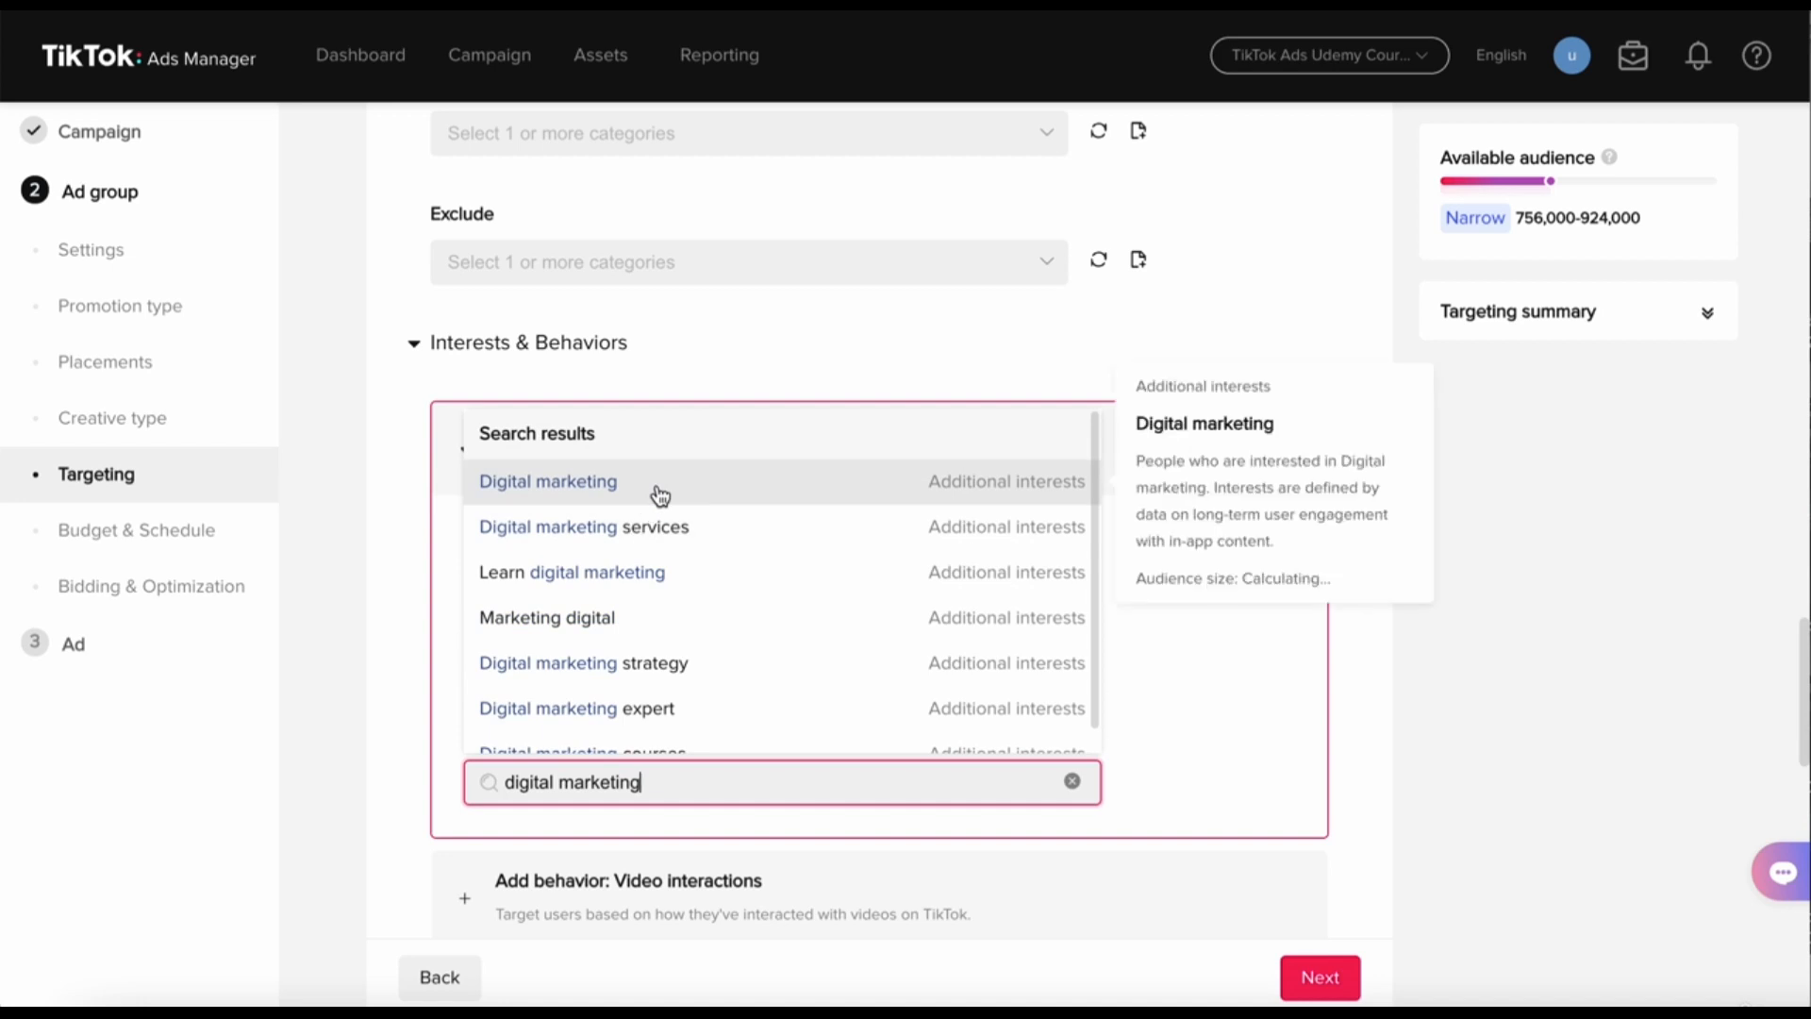
{"action": "left_click", "coordinate": [654, 491]}
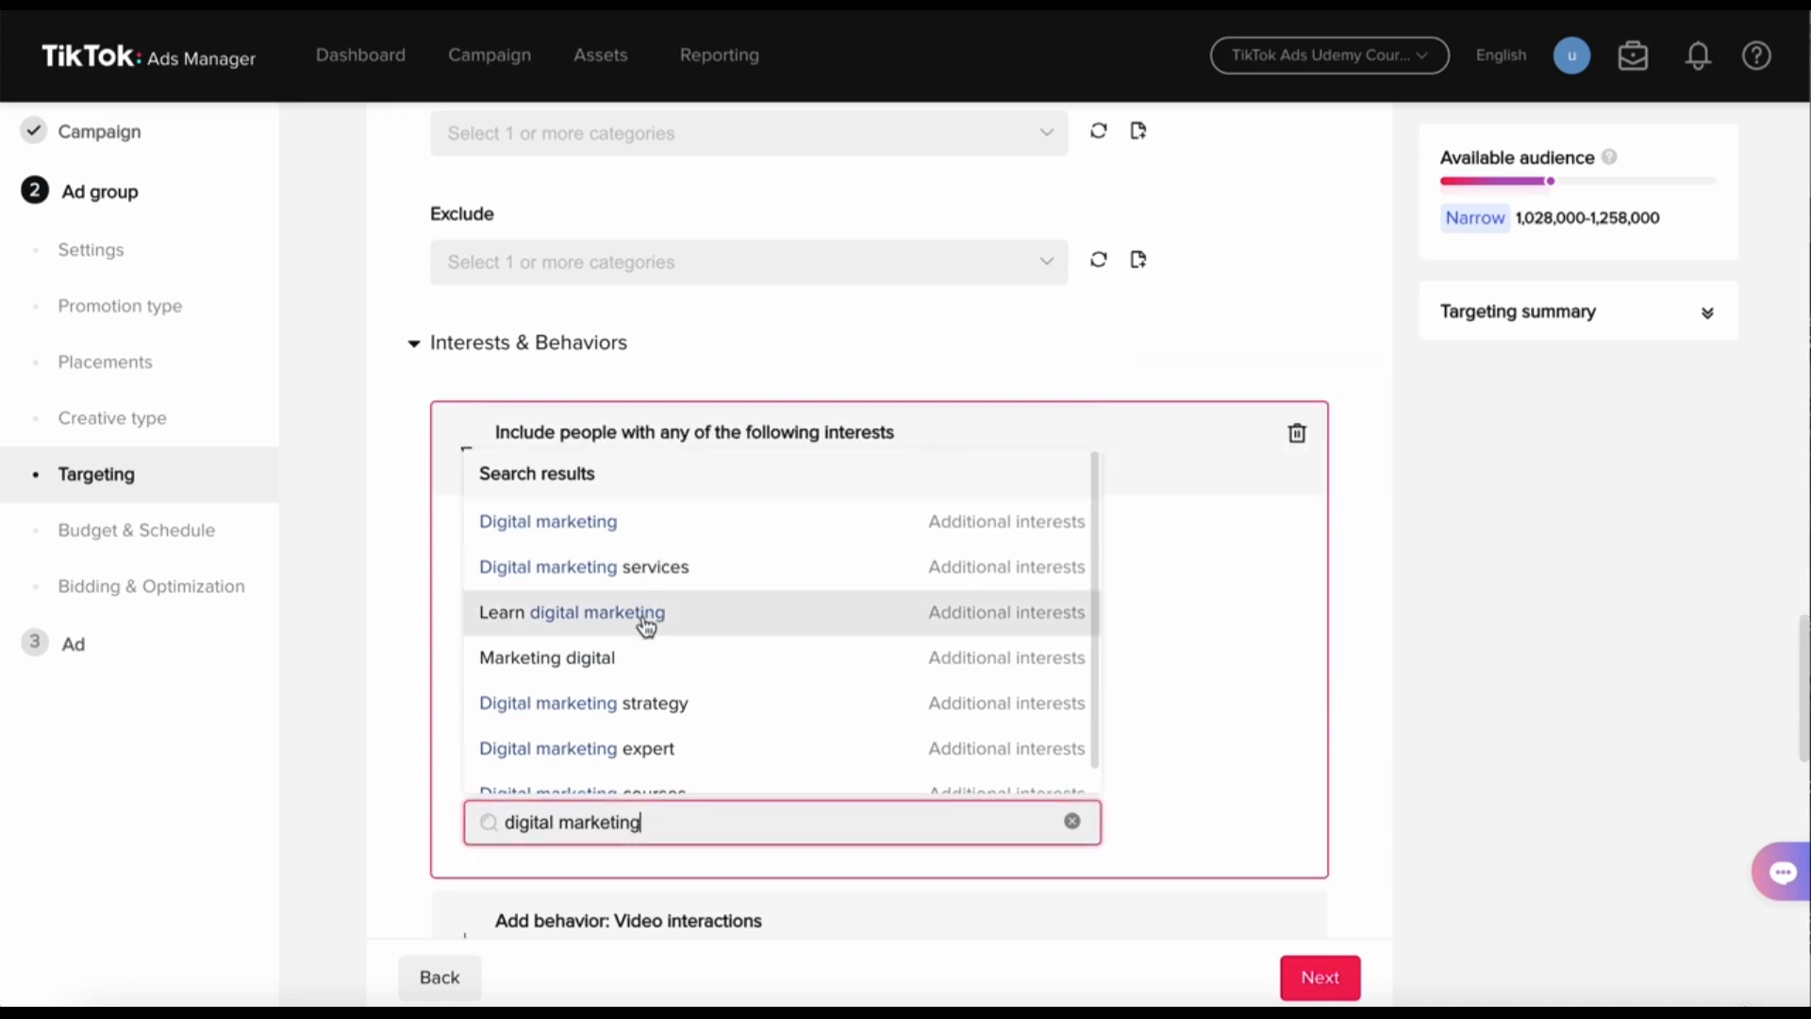
{"action": "scroll", "coordinate": [658, 760], "scroll_direction": "down", "scroll_amount": 2}
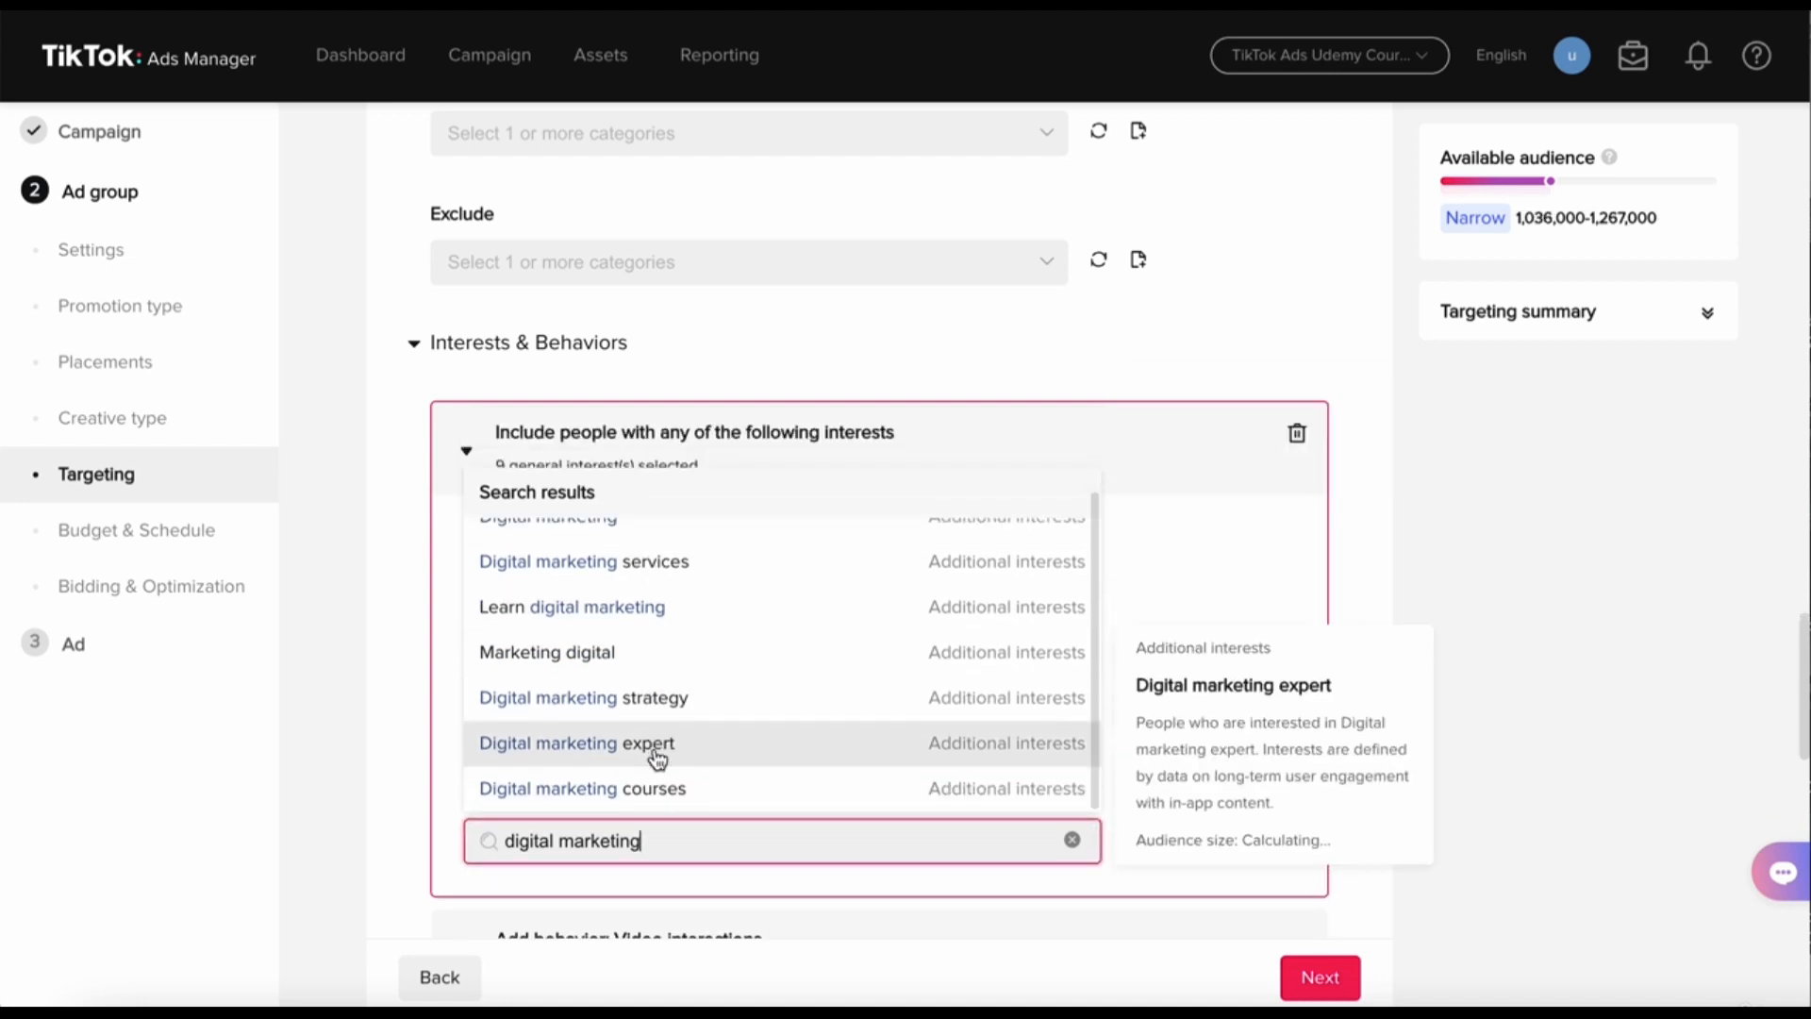
{"action": "left_click", "coordinate": [1174, 641]}
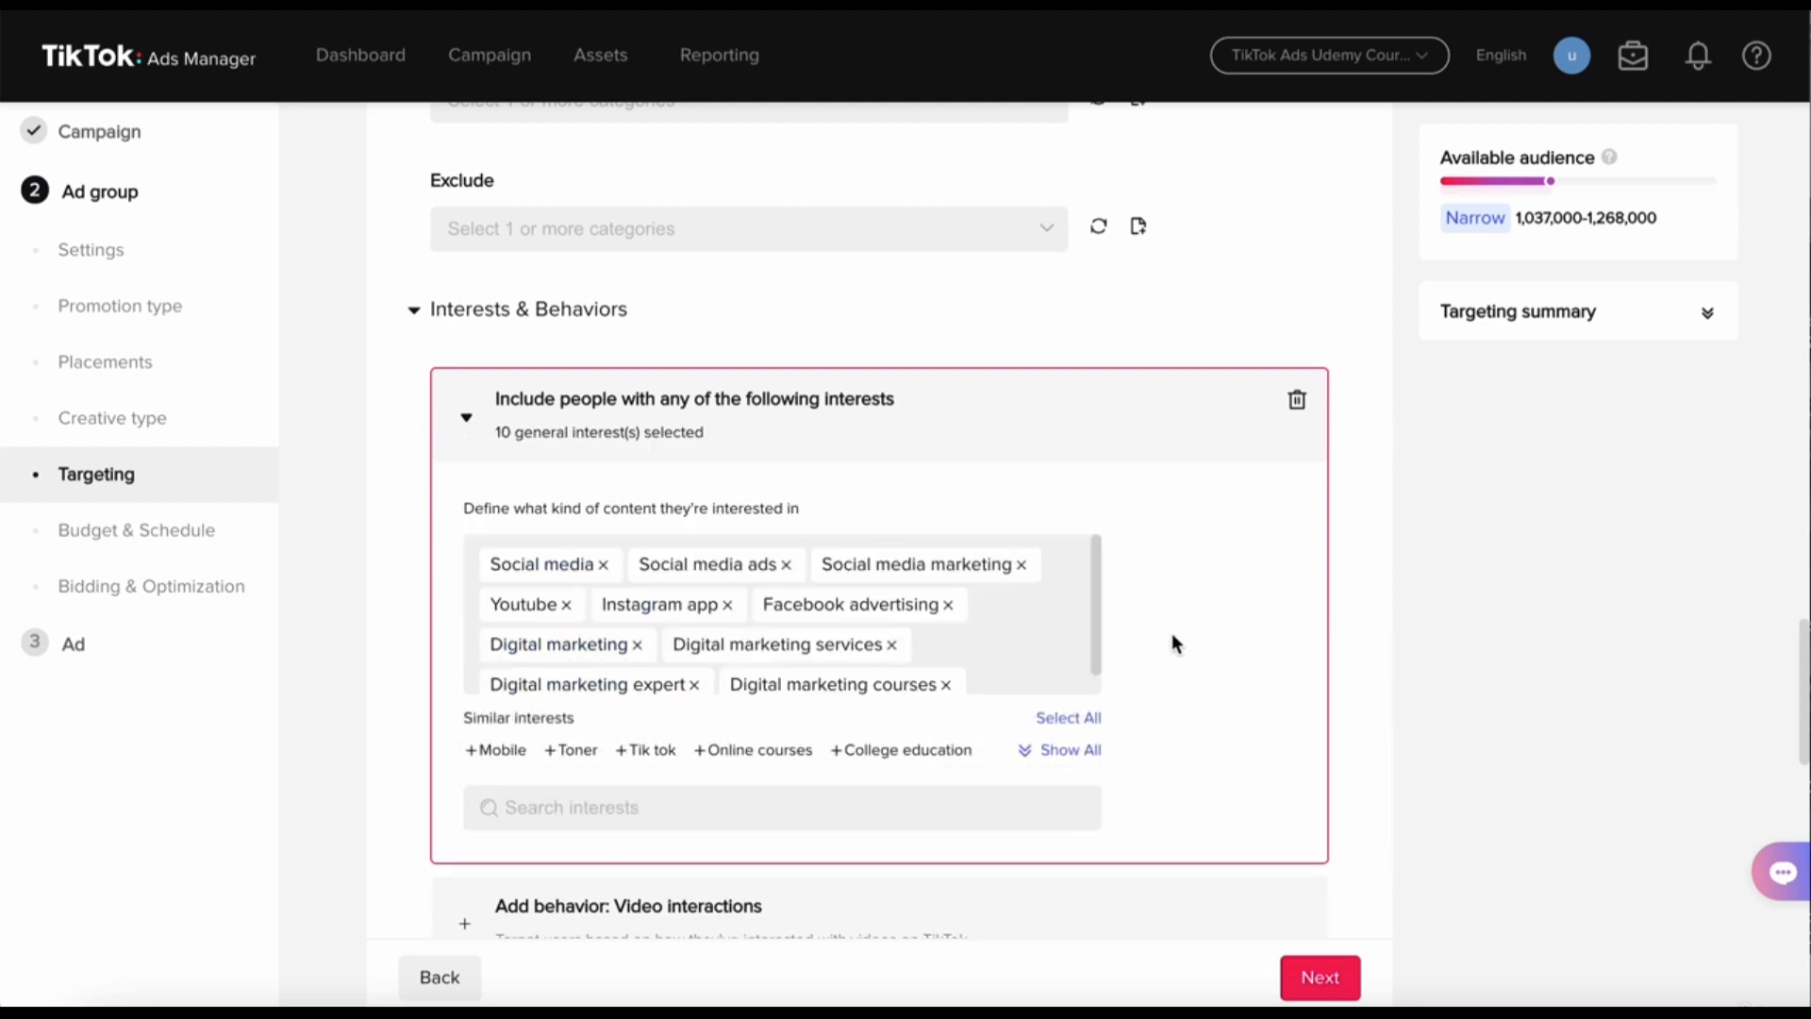
- Add Online courses from the similar interests and review the list of selected interests
{"action": "scroll", "coordinate": [1173, 635], "scroll_direction": "down", "scroll_amount": 1}
{"action": "scroll", "coordinate": [942, 556], "scroll_direction": "down", "scroll_amount": 1}
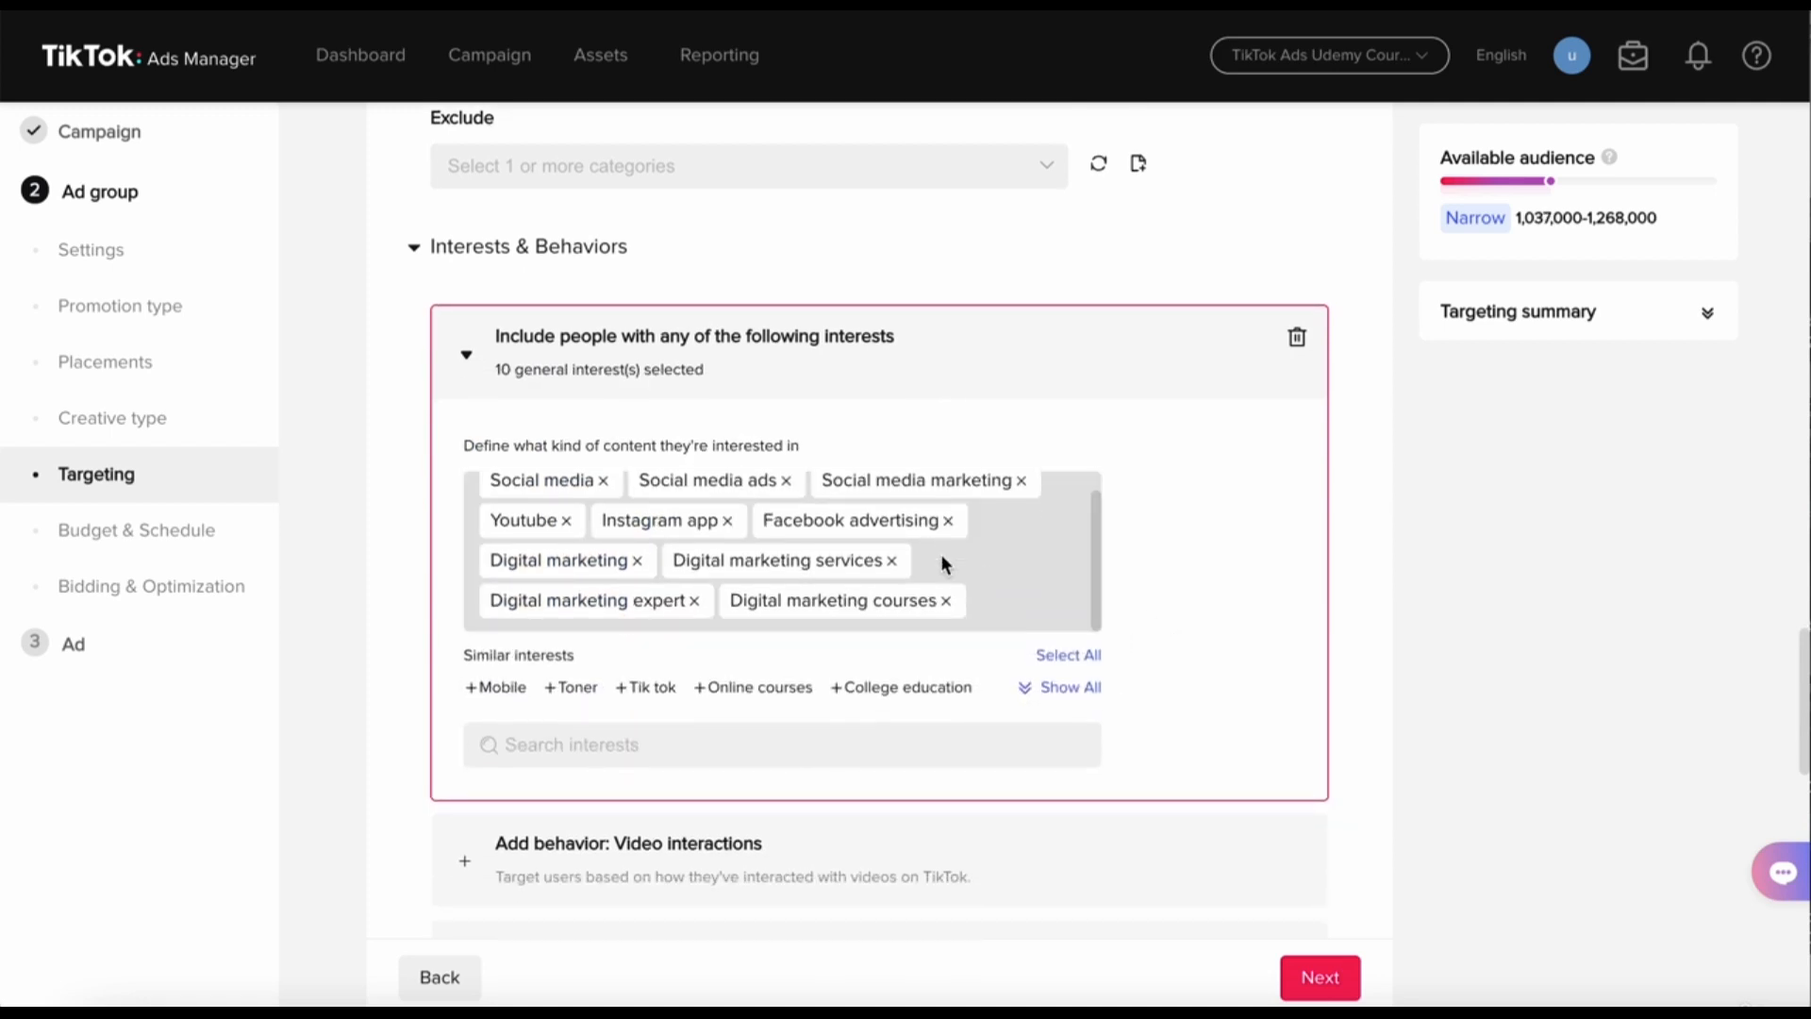
{"action": "scroll", "coordinate": [1024, 564], "scroll_direction": "up", "scroll_amount": 1}
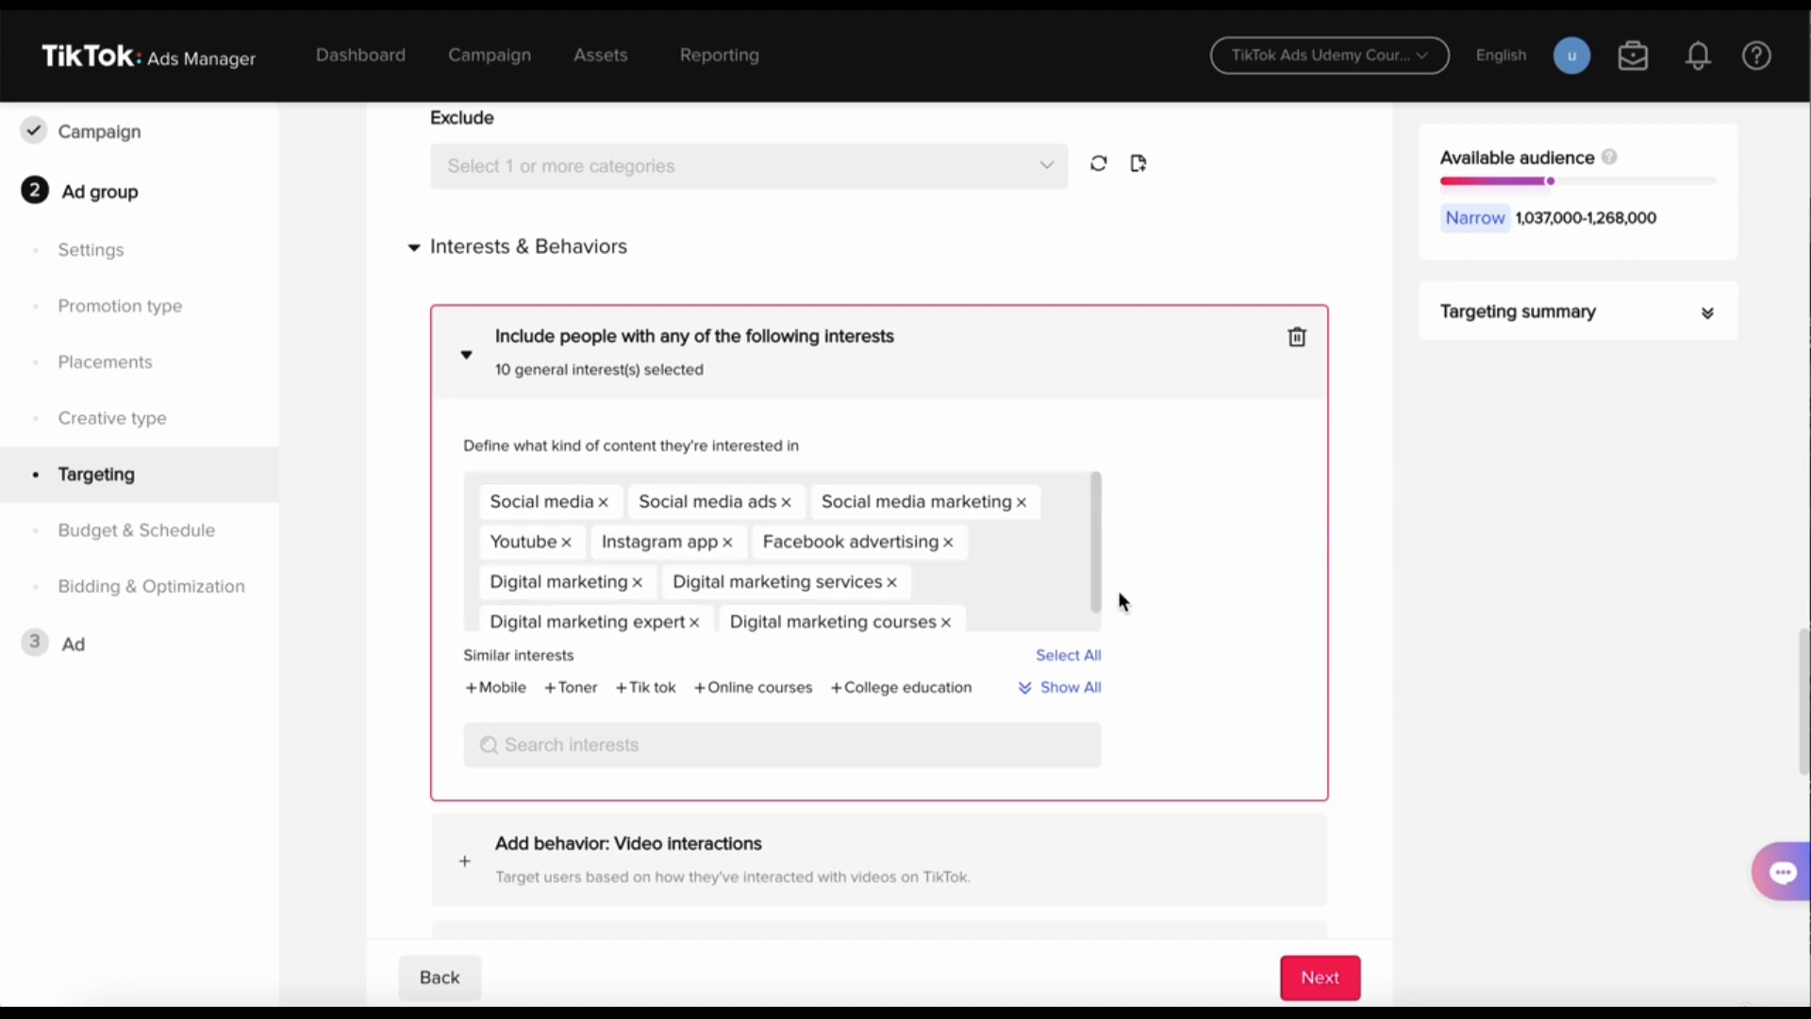
{"action": "left_click", "coordinate": [703, 698]}
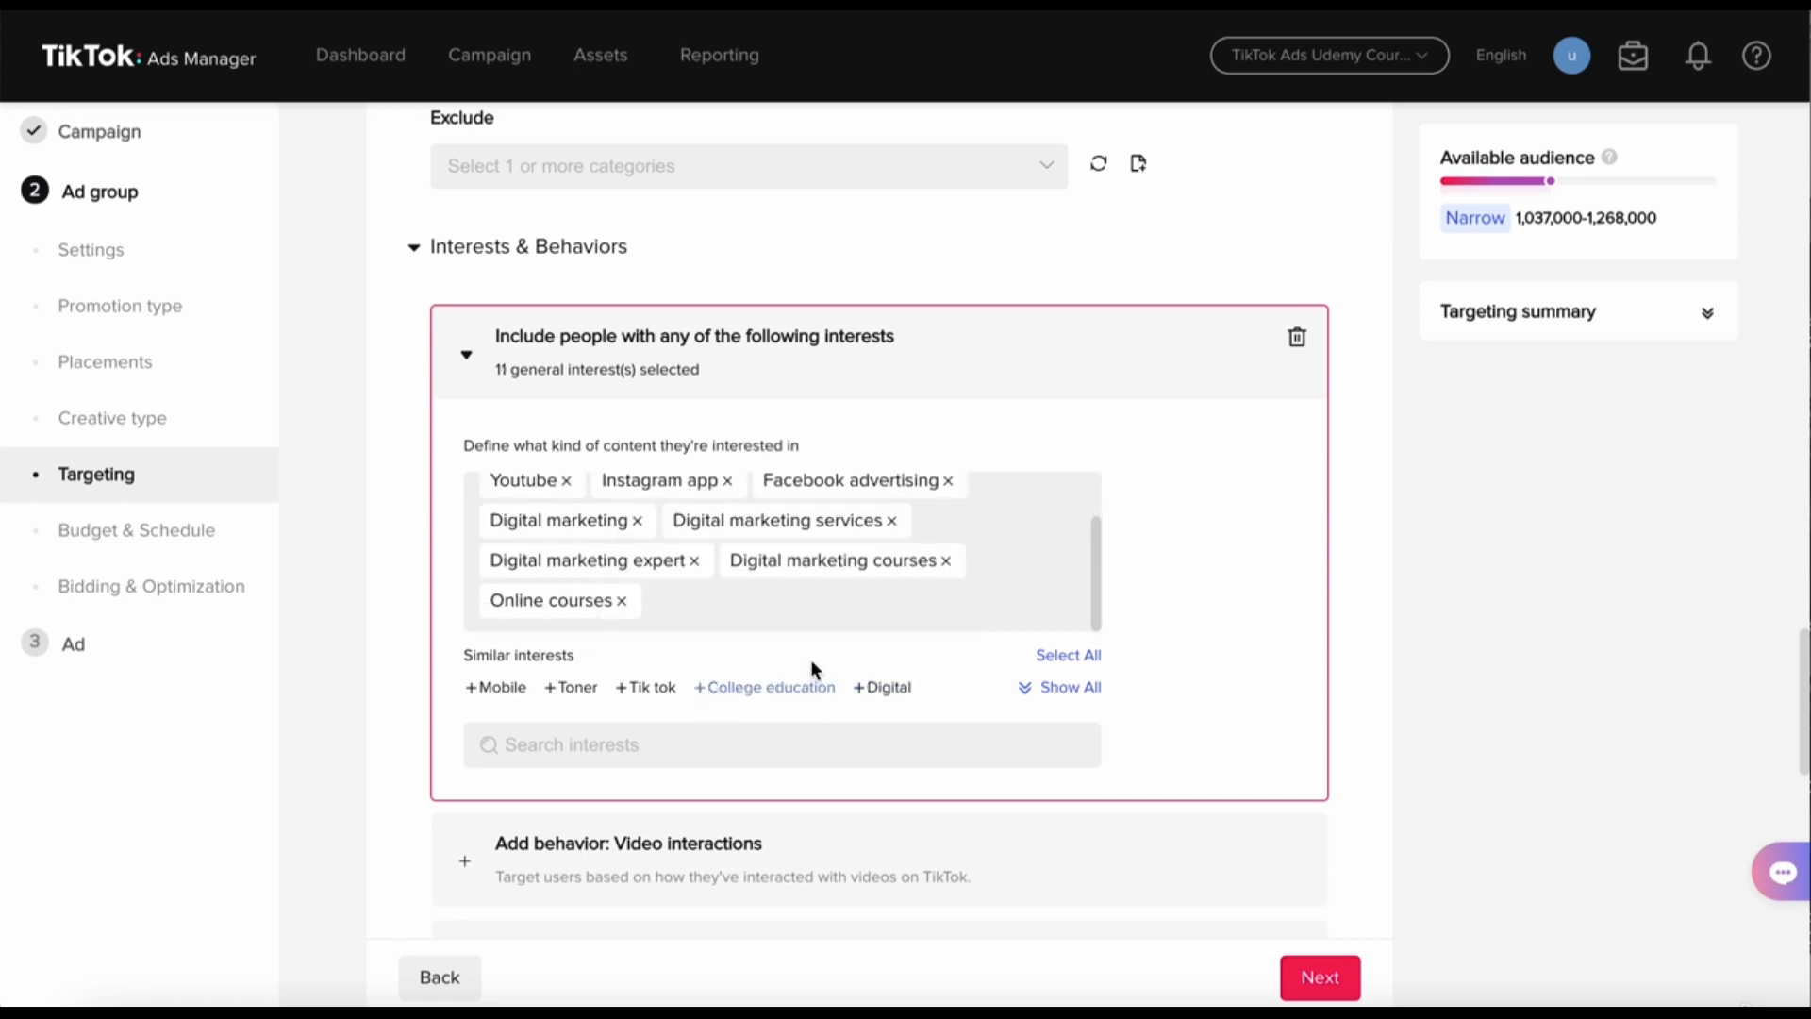
{"action": "scroll", "coordinate": [891, 603], "scroll_direction": "up", "scroll_amount": 1}
{"action": "scroll", "coordinate": [892, 608], "scroll_direction": "up", "scroll_amount": 1}
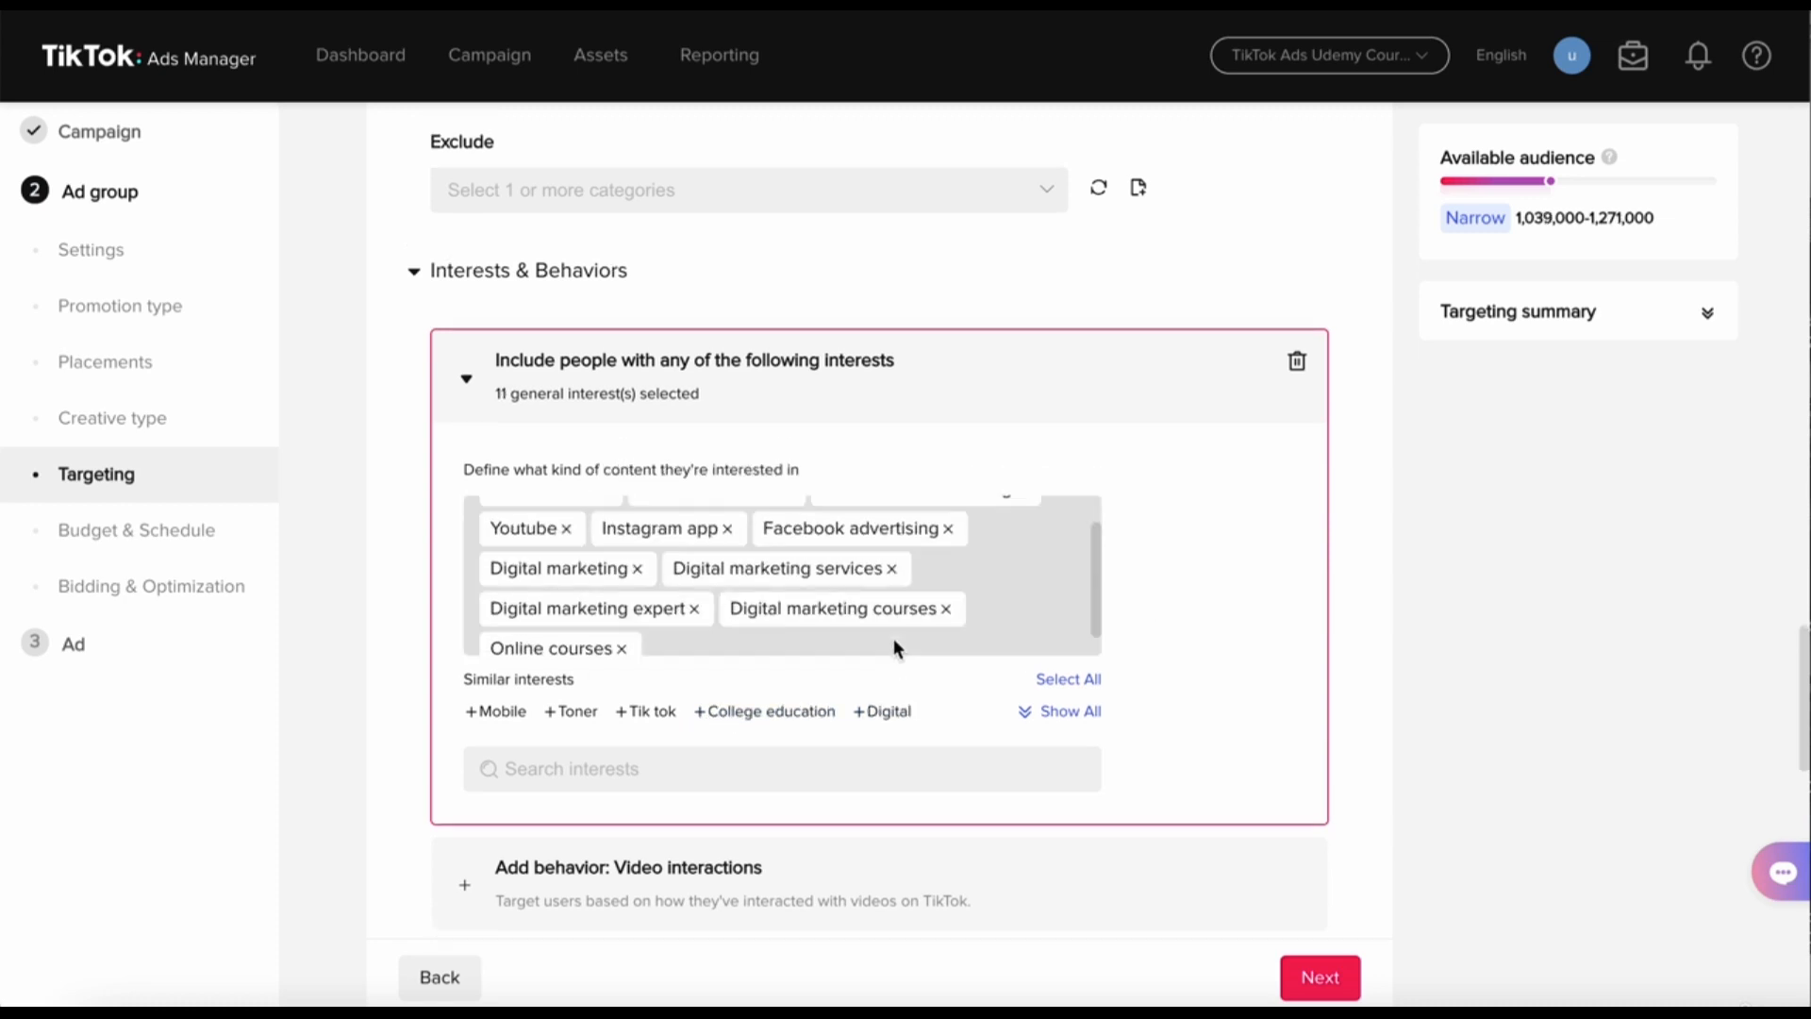
{"action": "scroll", "coordinate": [897, 663], "scroll_direction": "up", "scroll_amount": 1}
{"action": "scroll", "coordinate": [909, 591], "scroll_direction": "up", "scroll_amount": 2}
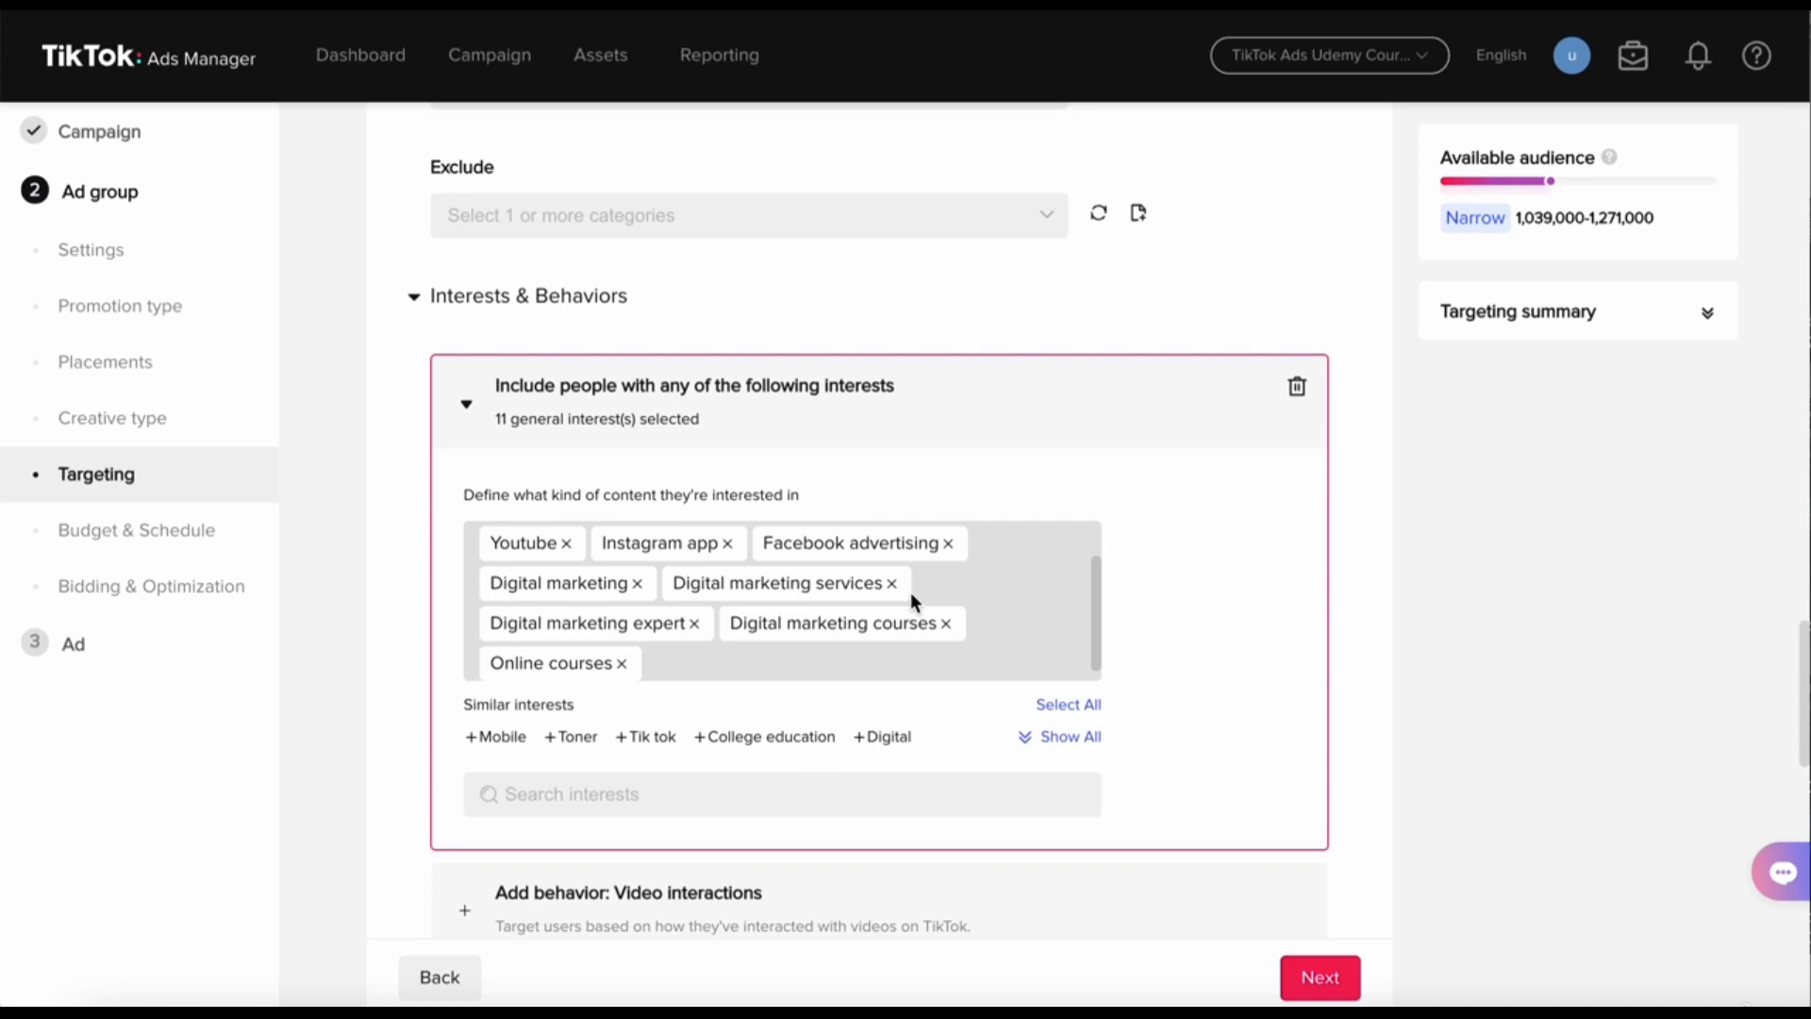
{"action": "scroll", "coordinate": [909, 590], "scroll_direction": "down", "scroll_amount": 1}
{"action": "scroll", "coordinate": [1168, 632], "scroll_direction": "down", "scroll_amount": 2}
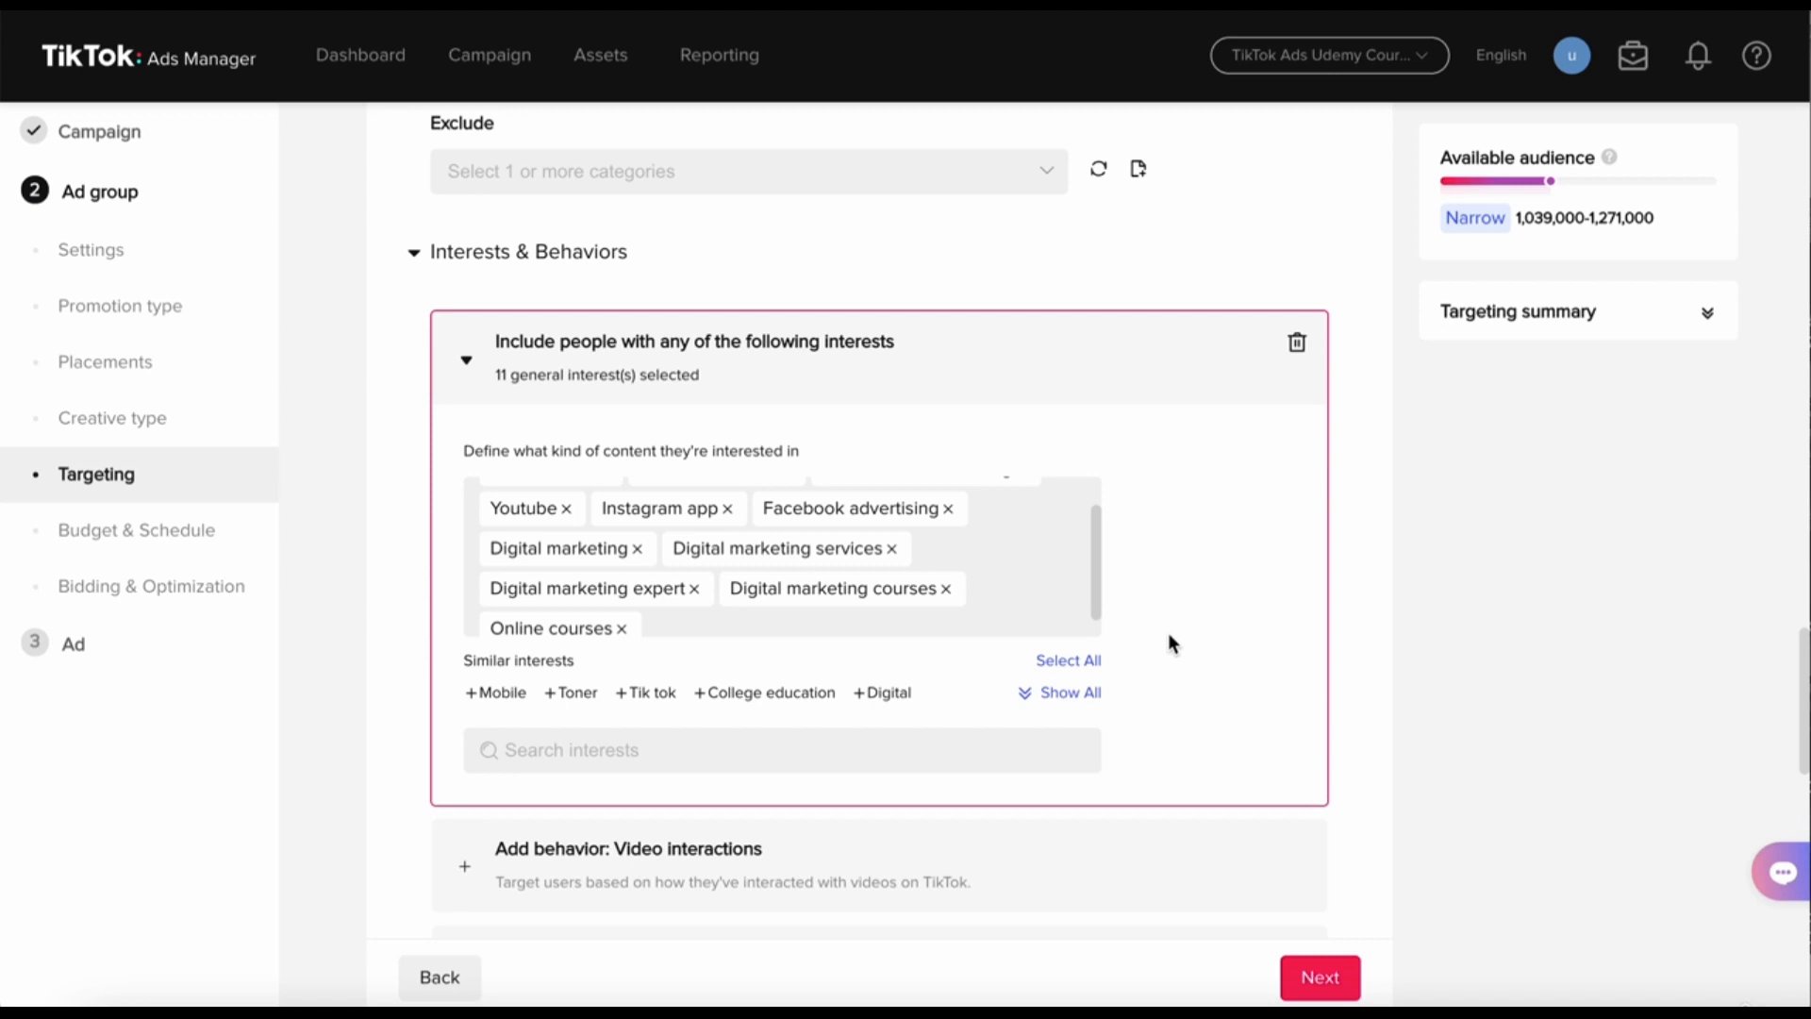
- Search the interests for "health", read the Health & Fitness description, and close the results without selecting any
{"action": "scroll", "coordinate": [1168, 643], "scroll_direction": "down", "scroll_amount": 1}
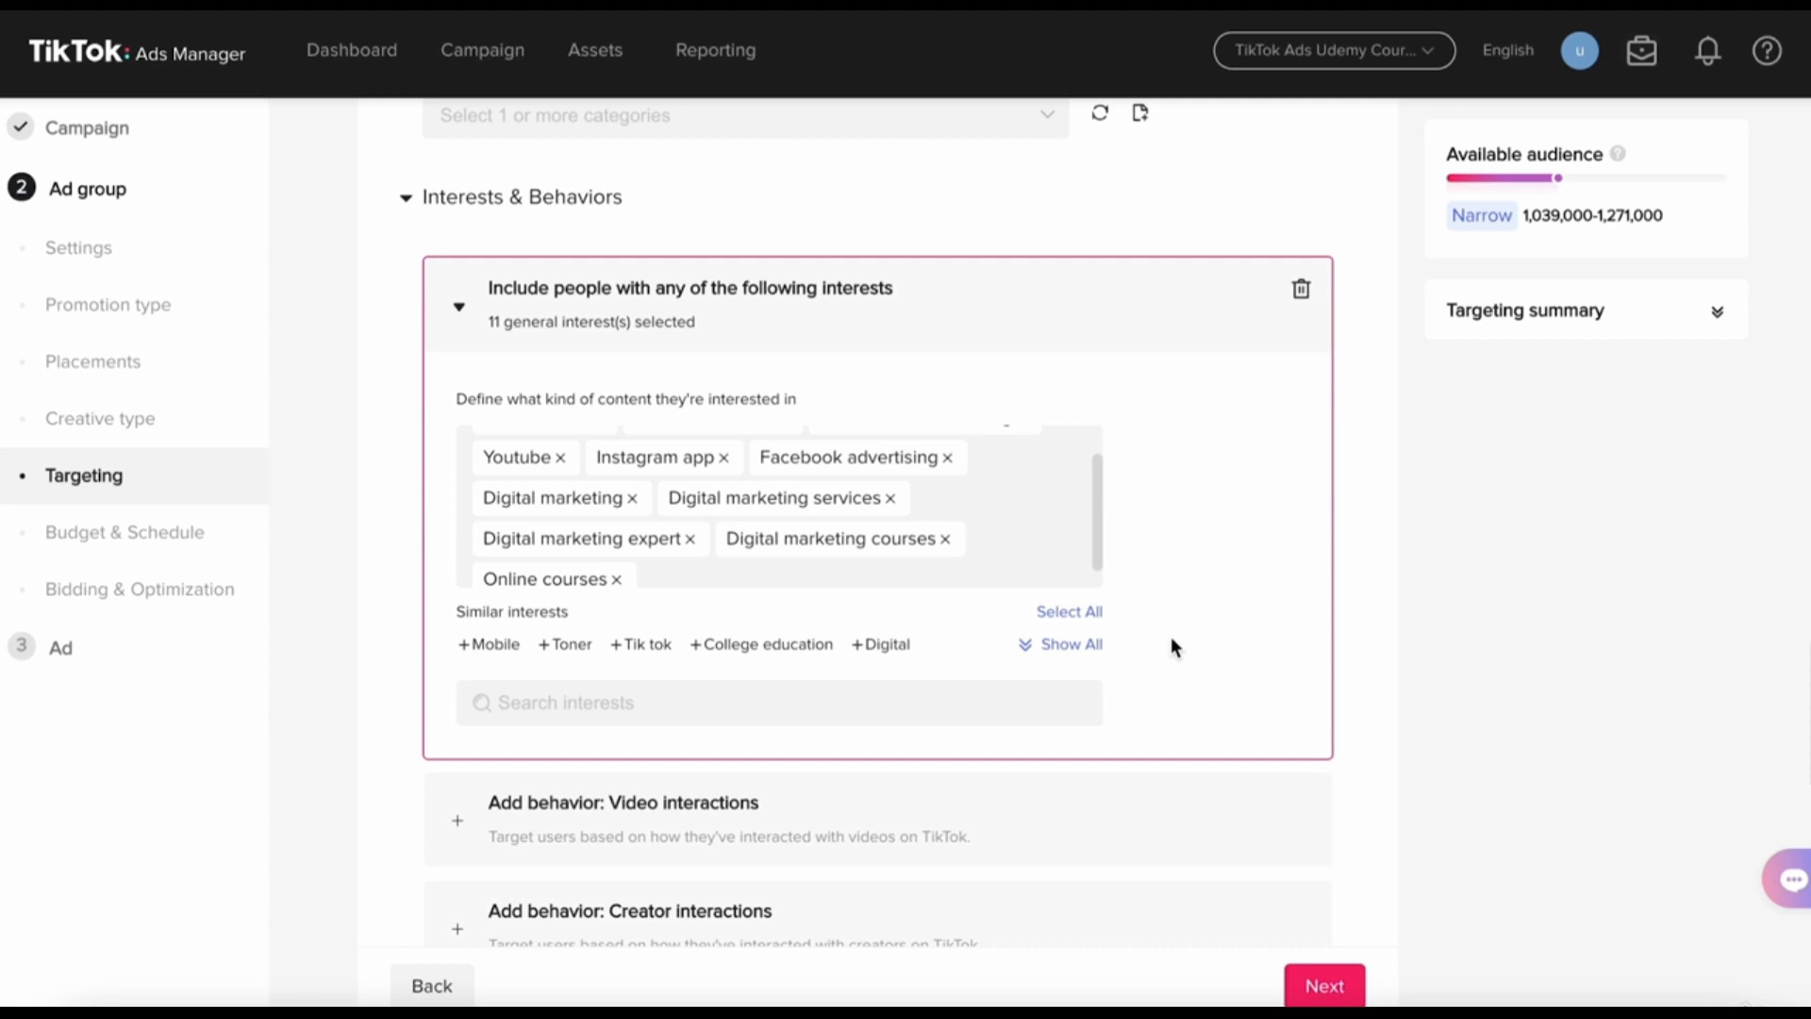
{"action": "left_click", "coordinate": [737, 703]}
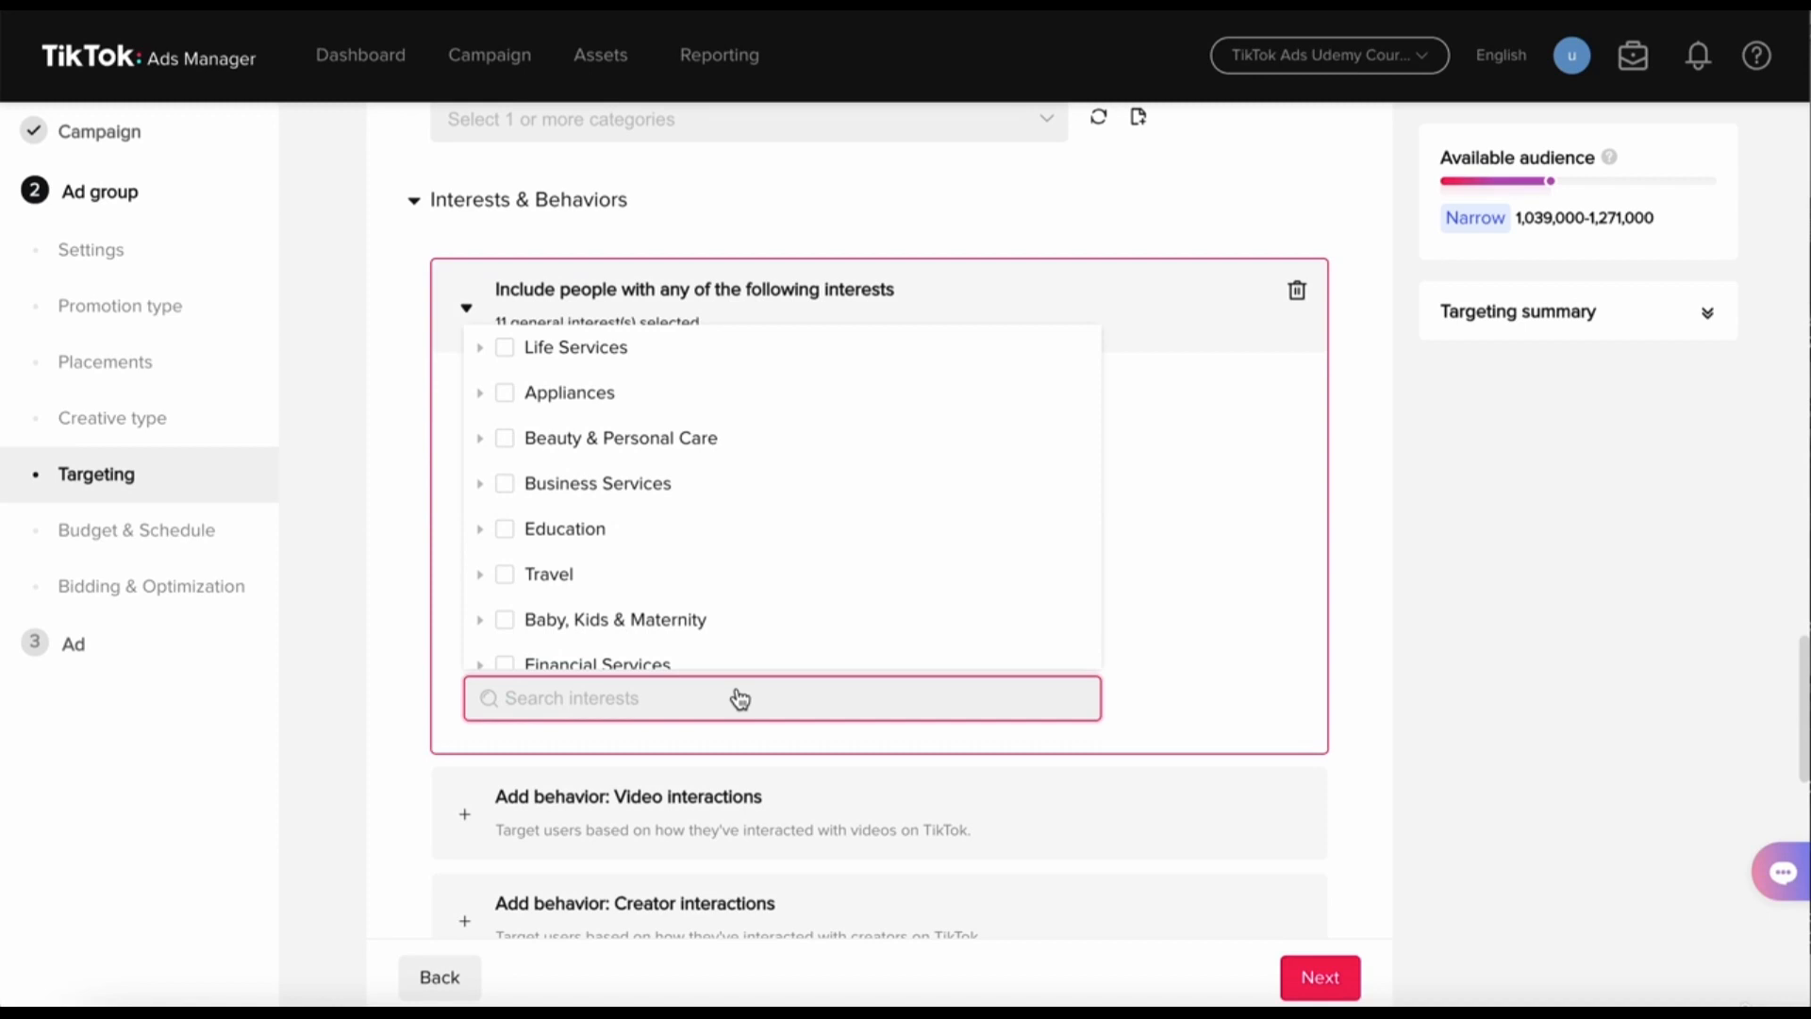
{"action": "type", "text": "health"}
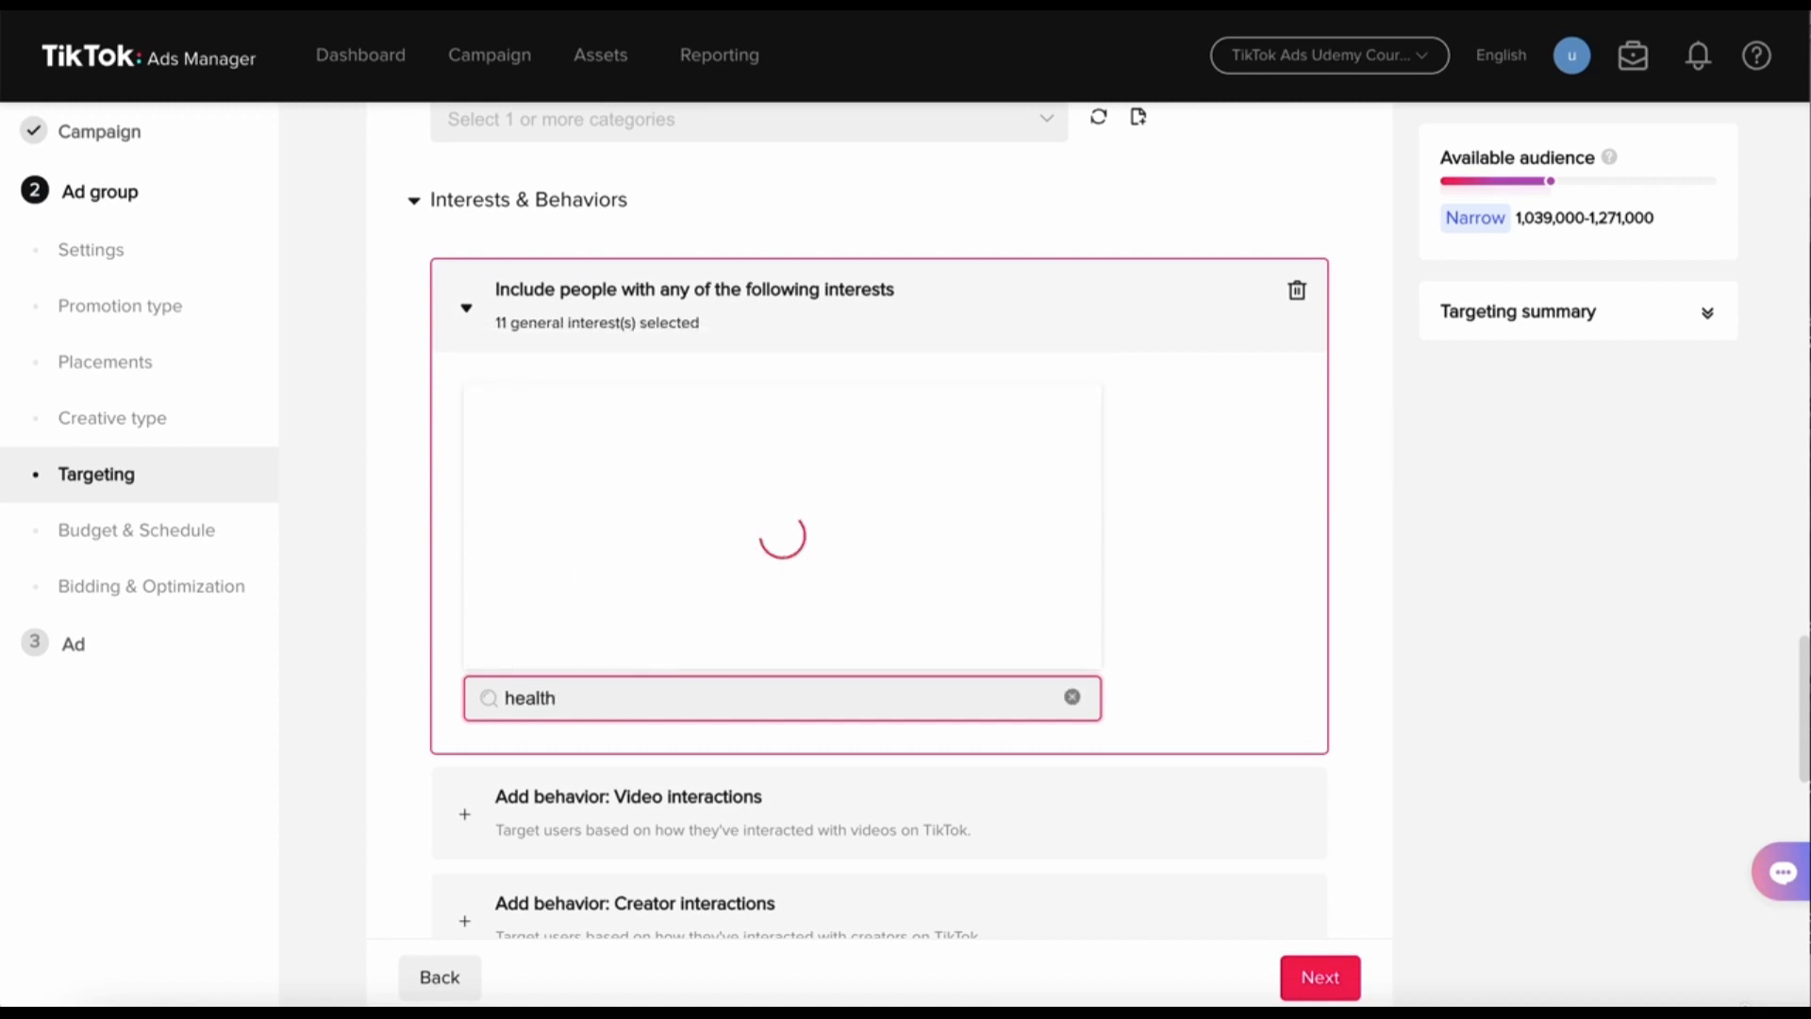
{"action": "mouse_move", "coordinate": [627, 462]}
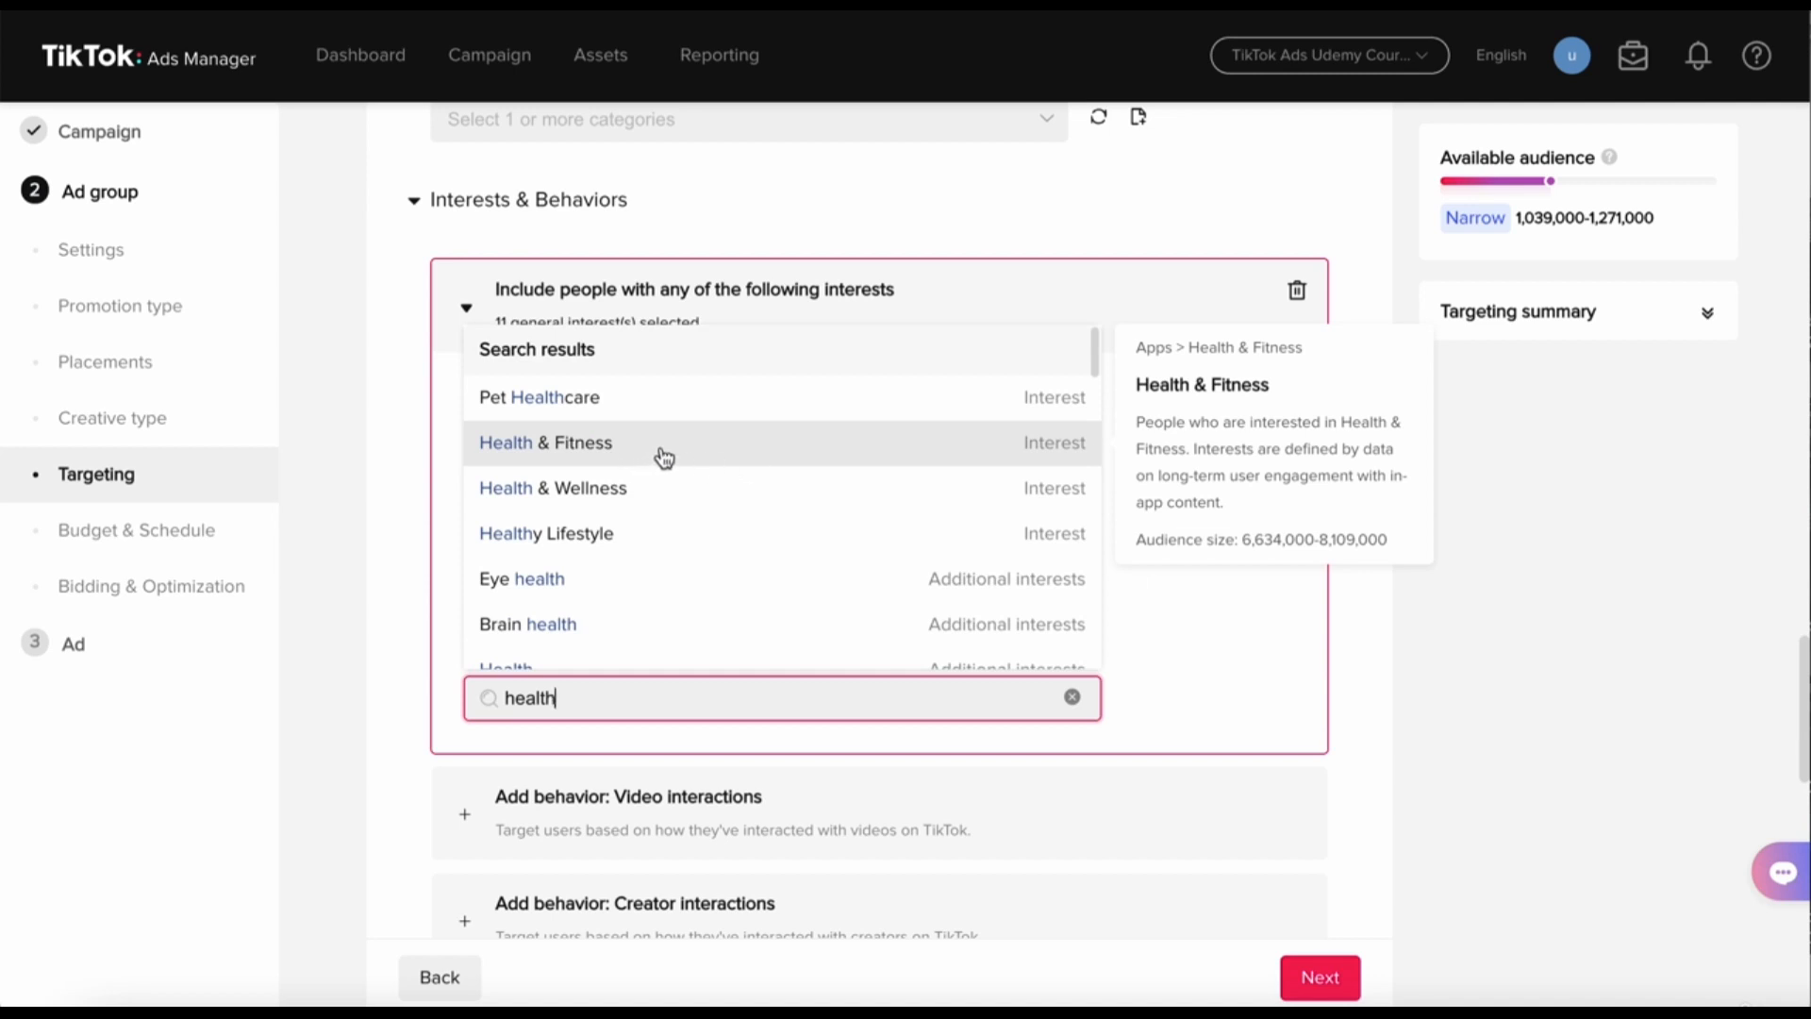
{"action": "left_click", "coordinate": [1290, 655]}
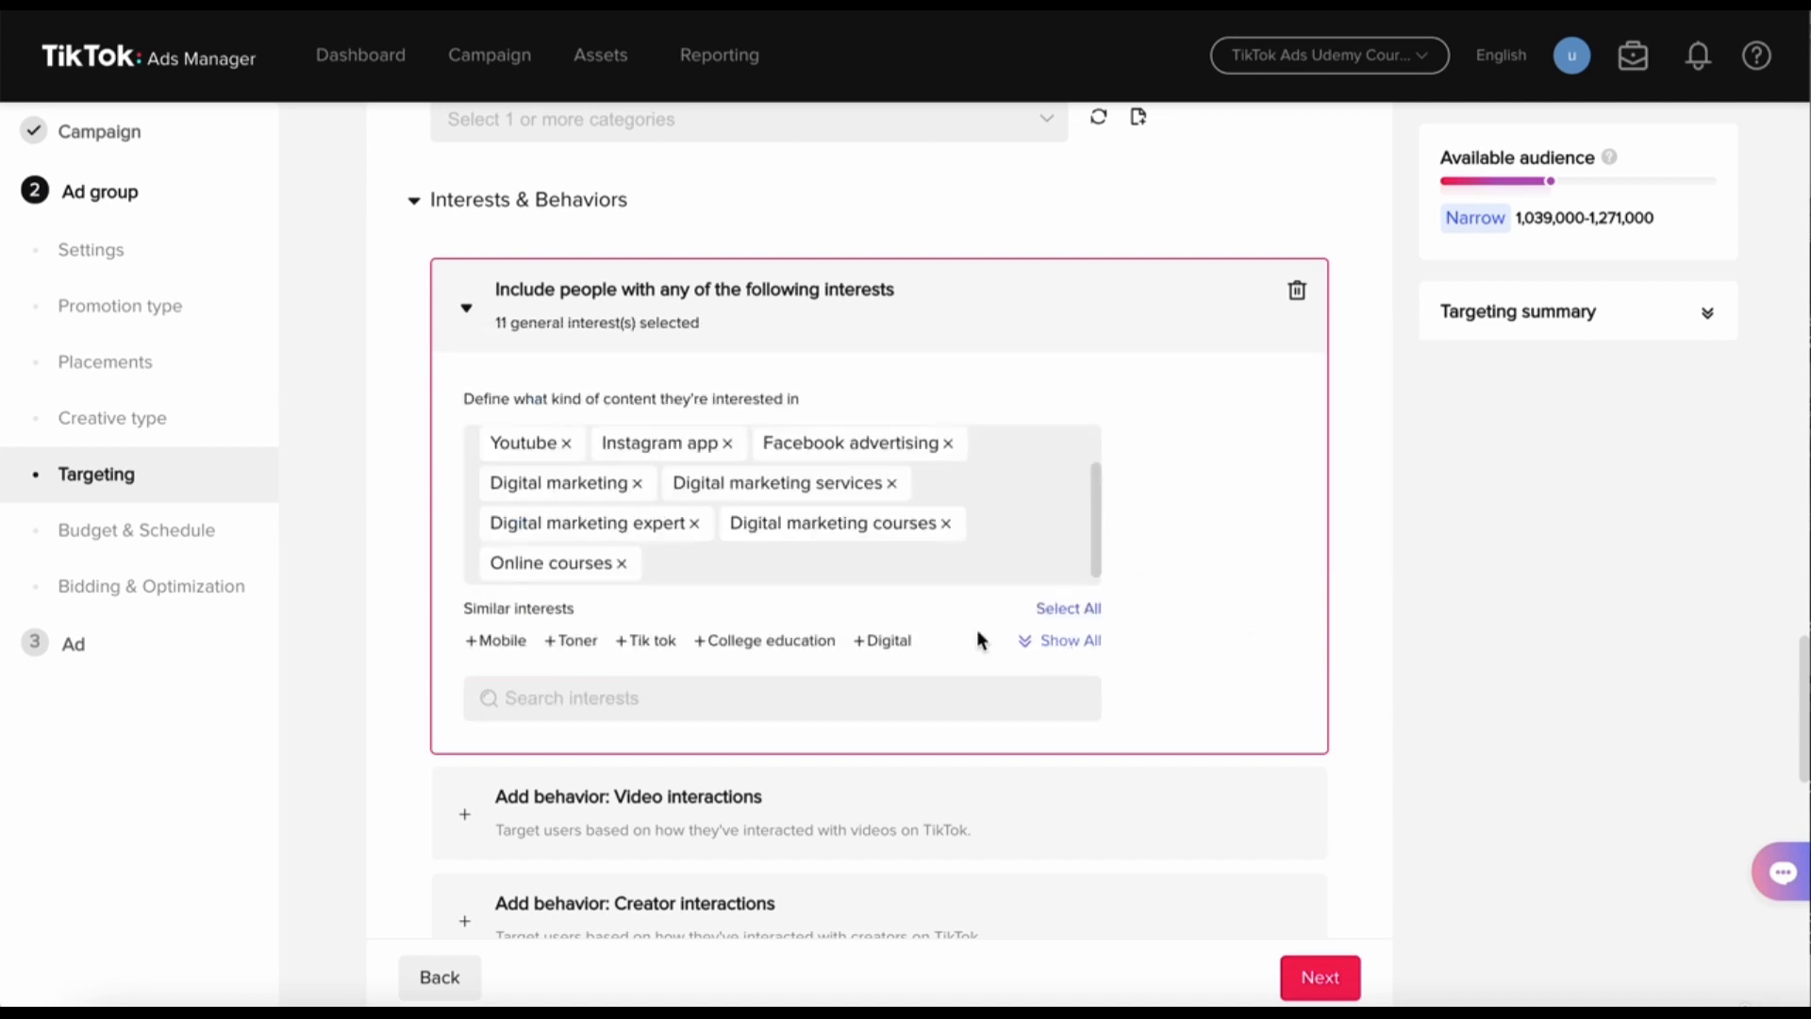
{"action": "scroll", "coordinate": [774, 562], "scroll_direction": "up", "scroll_amount": 2}
{"action": "scroll", "coordinate": [773, 562], "scroll_direction": "down", "scroll_amount": 3}
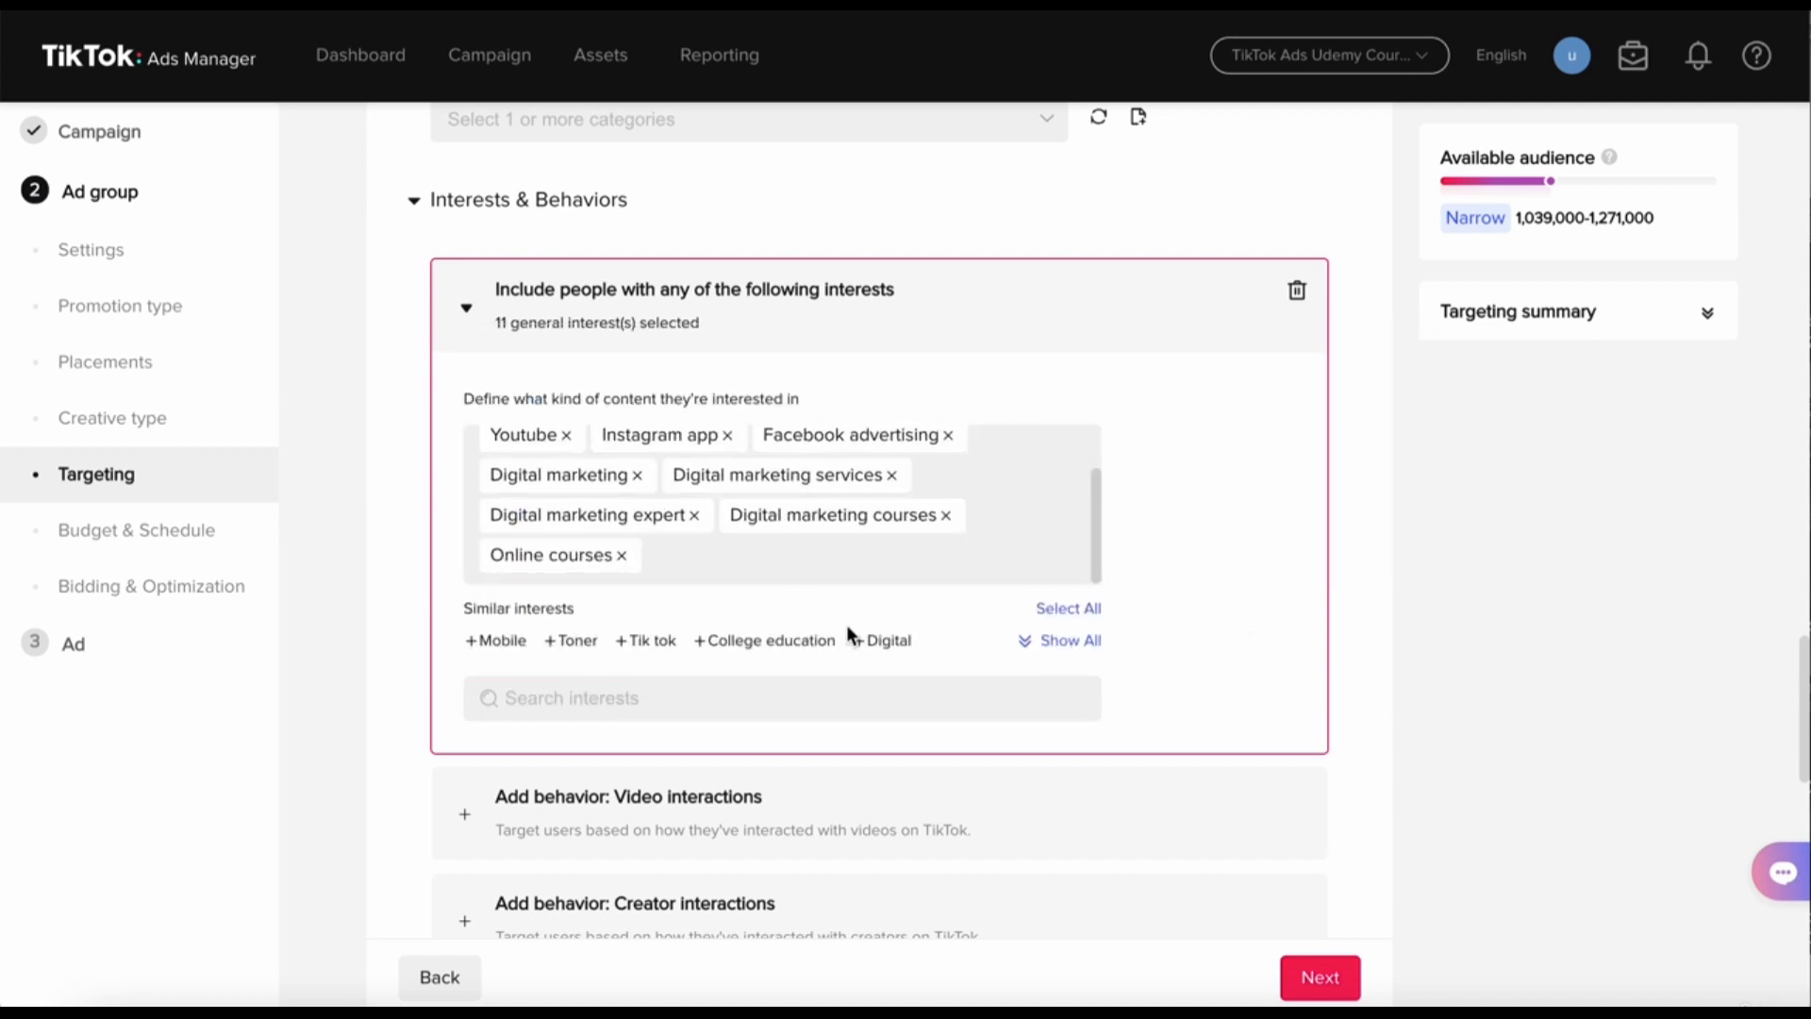
{"action": "scroll", "coordinate": [874, 666], "scroll_direction": "down", "scroll_amount": 2}
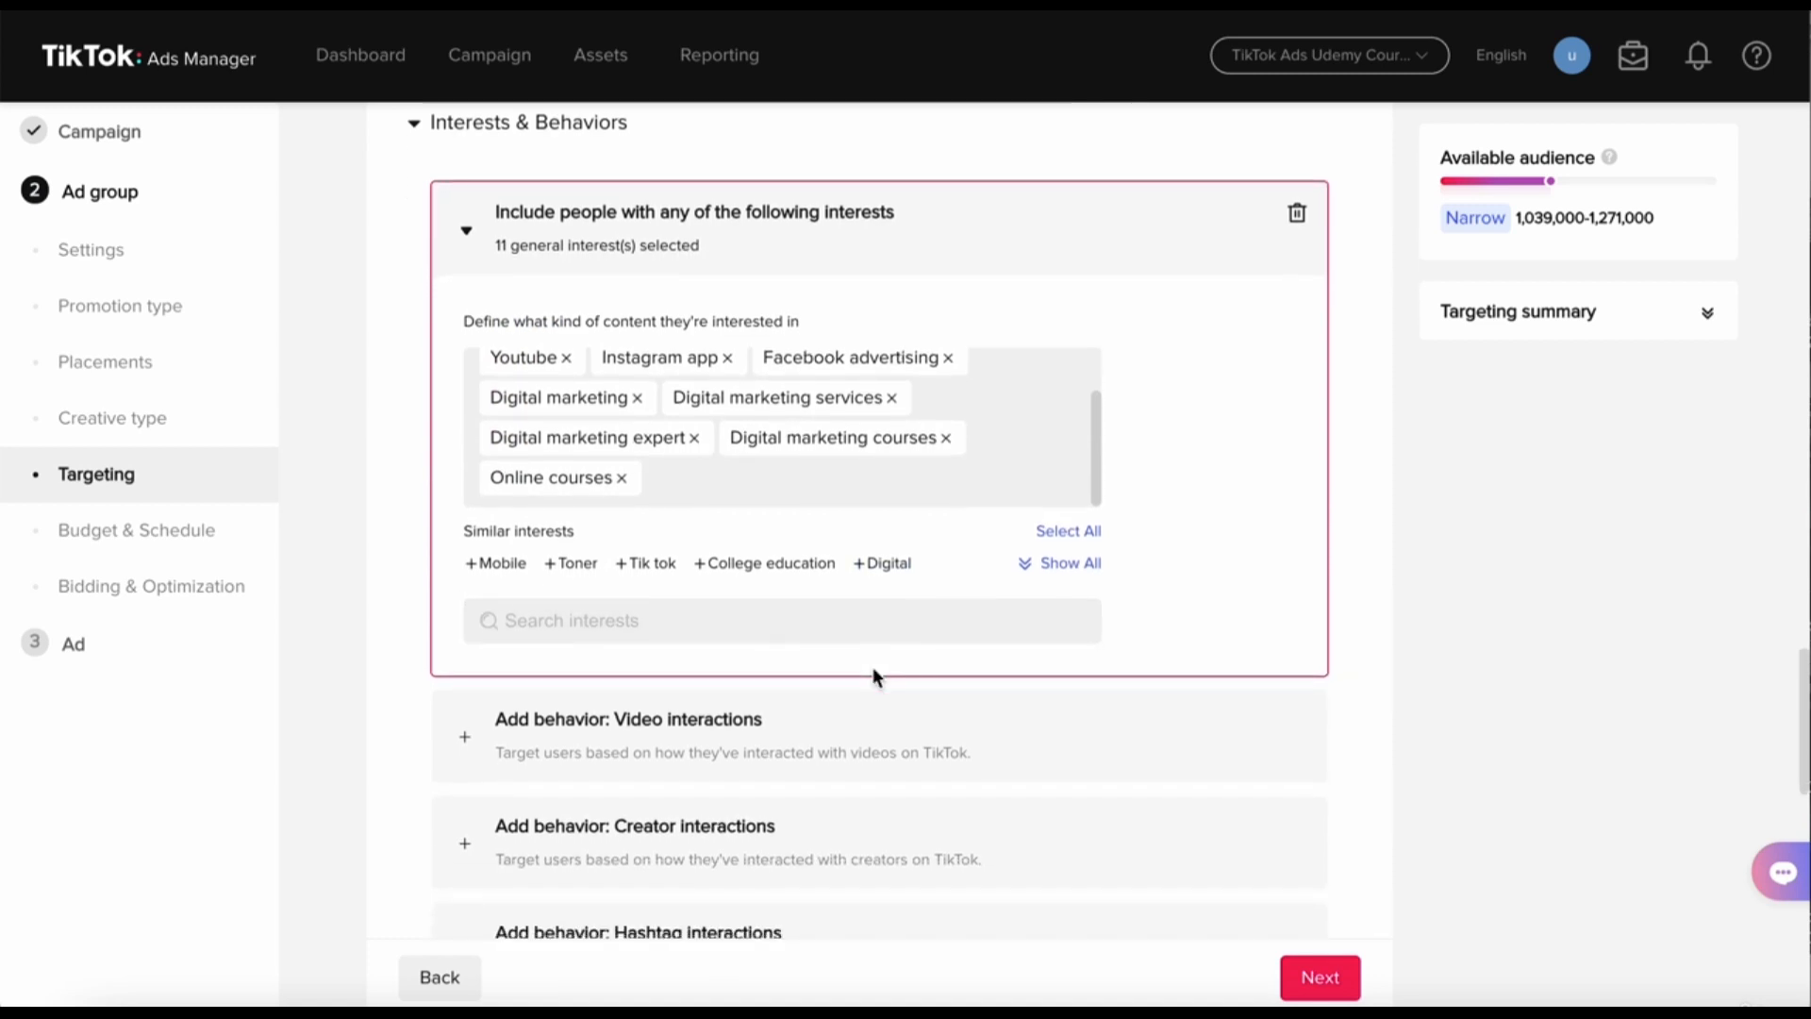
- Add a video interactions behavior to the targeting and choose Education as the video category
{"action": "scroll", "coordinate": [872, 669], "scroll_direction": "down", "scroll_amount": 1}
{"action": "left_click", "coordinate": [601, 714]}
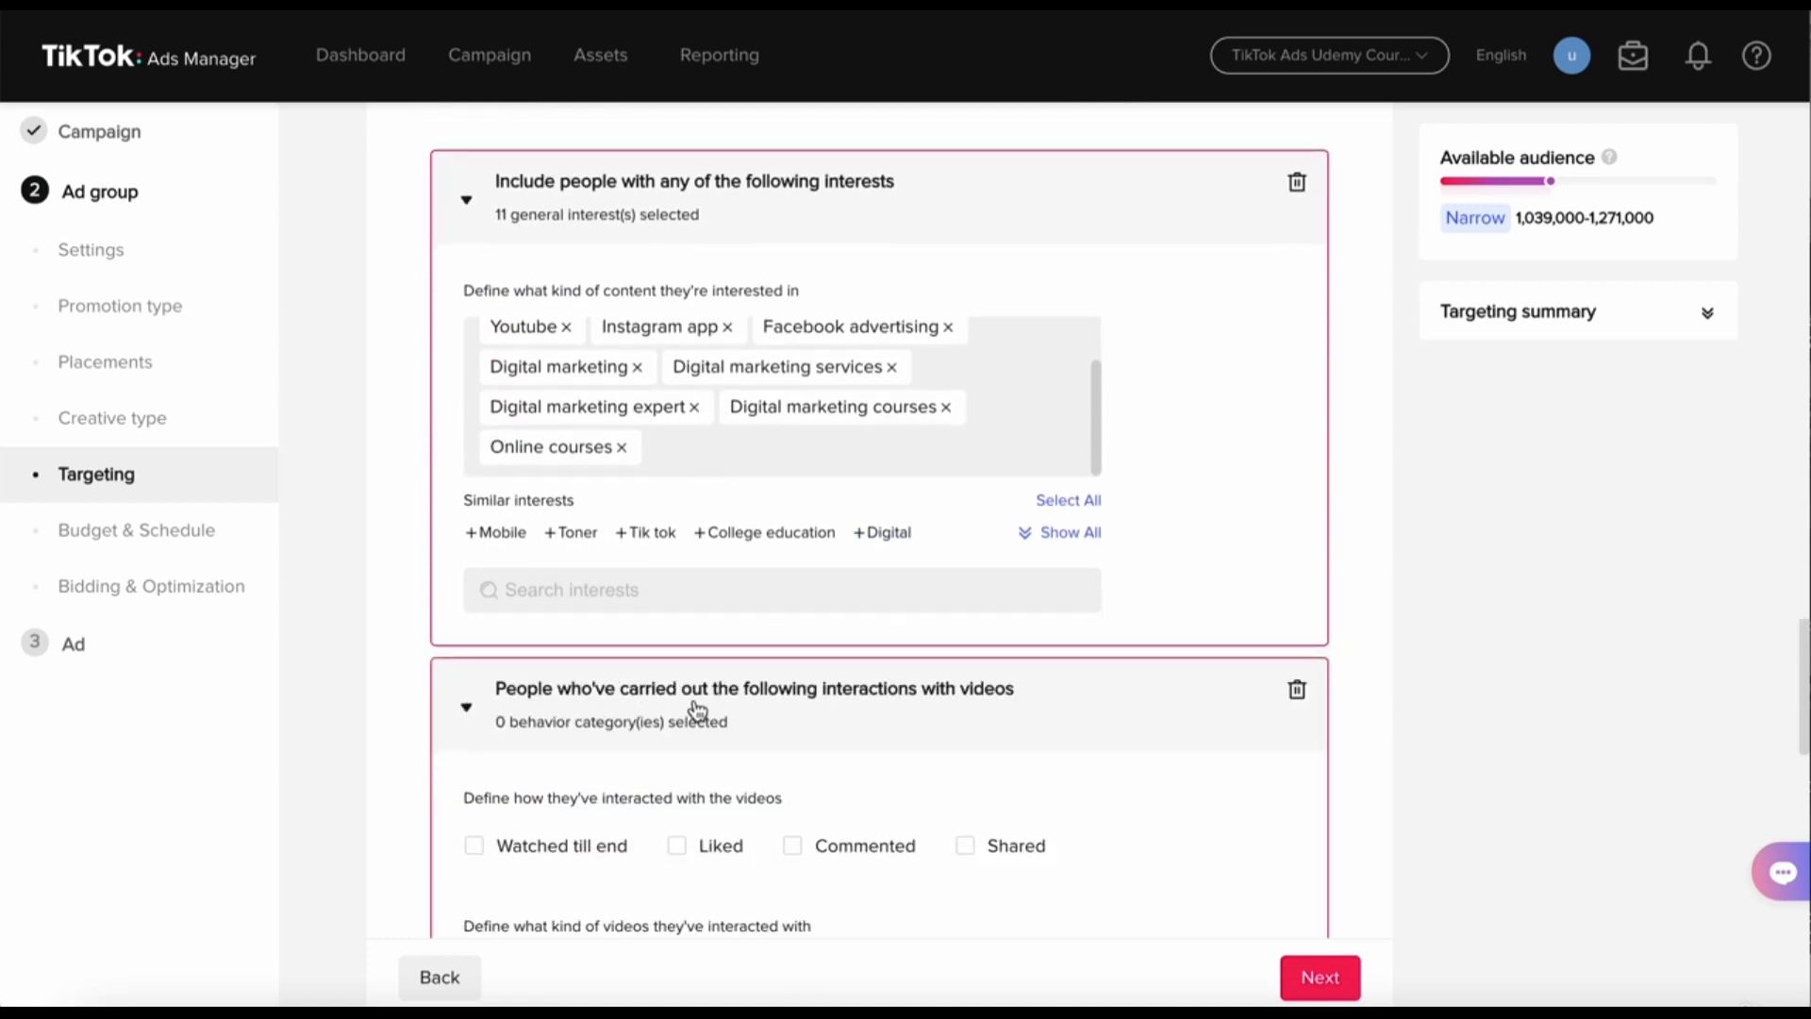
{"action": "scroll", "coordinate": [696, 710], "scroll_direction": "down", "scroll_amount": 3}
{"action": "scroll", "coordinate": [694, 708], "scroll_direction": "up", "scroll_amount": 2}
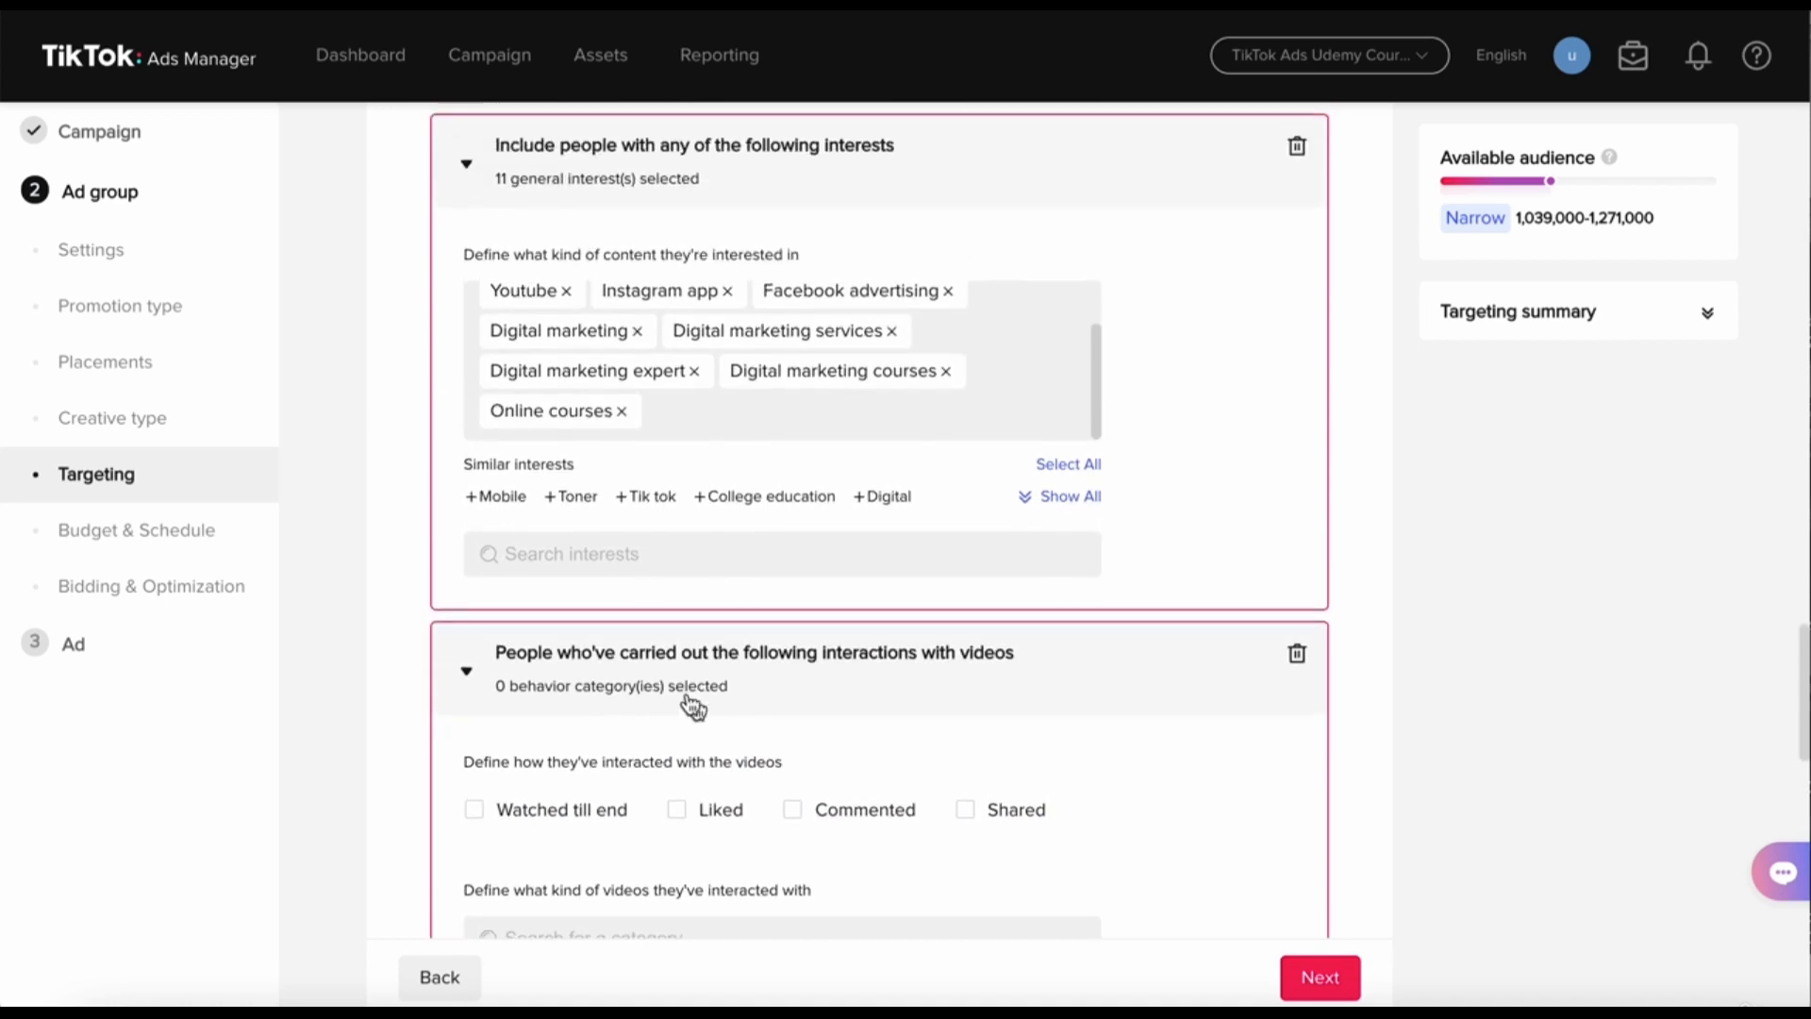
{"action": "left_click", "coordinate": [472, 182]}
{"action": "scroll", "coordinate": [579, 384], "scroll_direction": "up", "scroll_amount": 1}
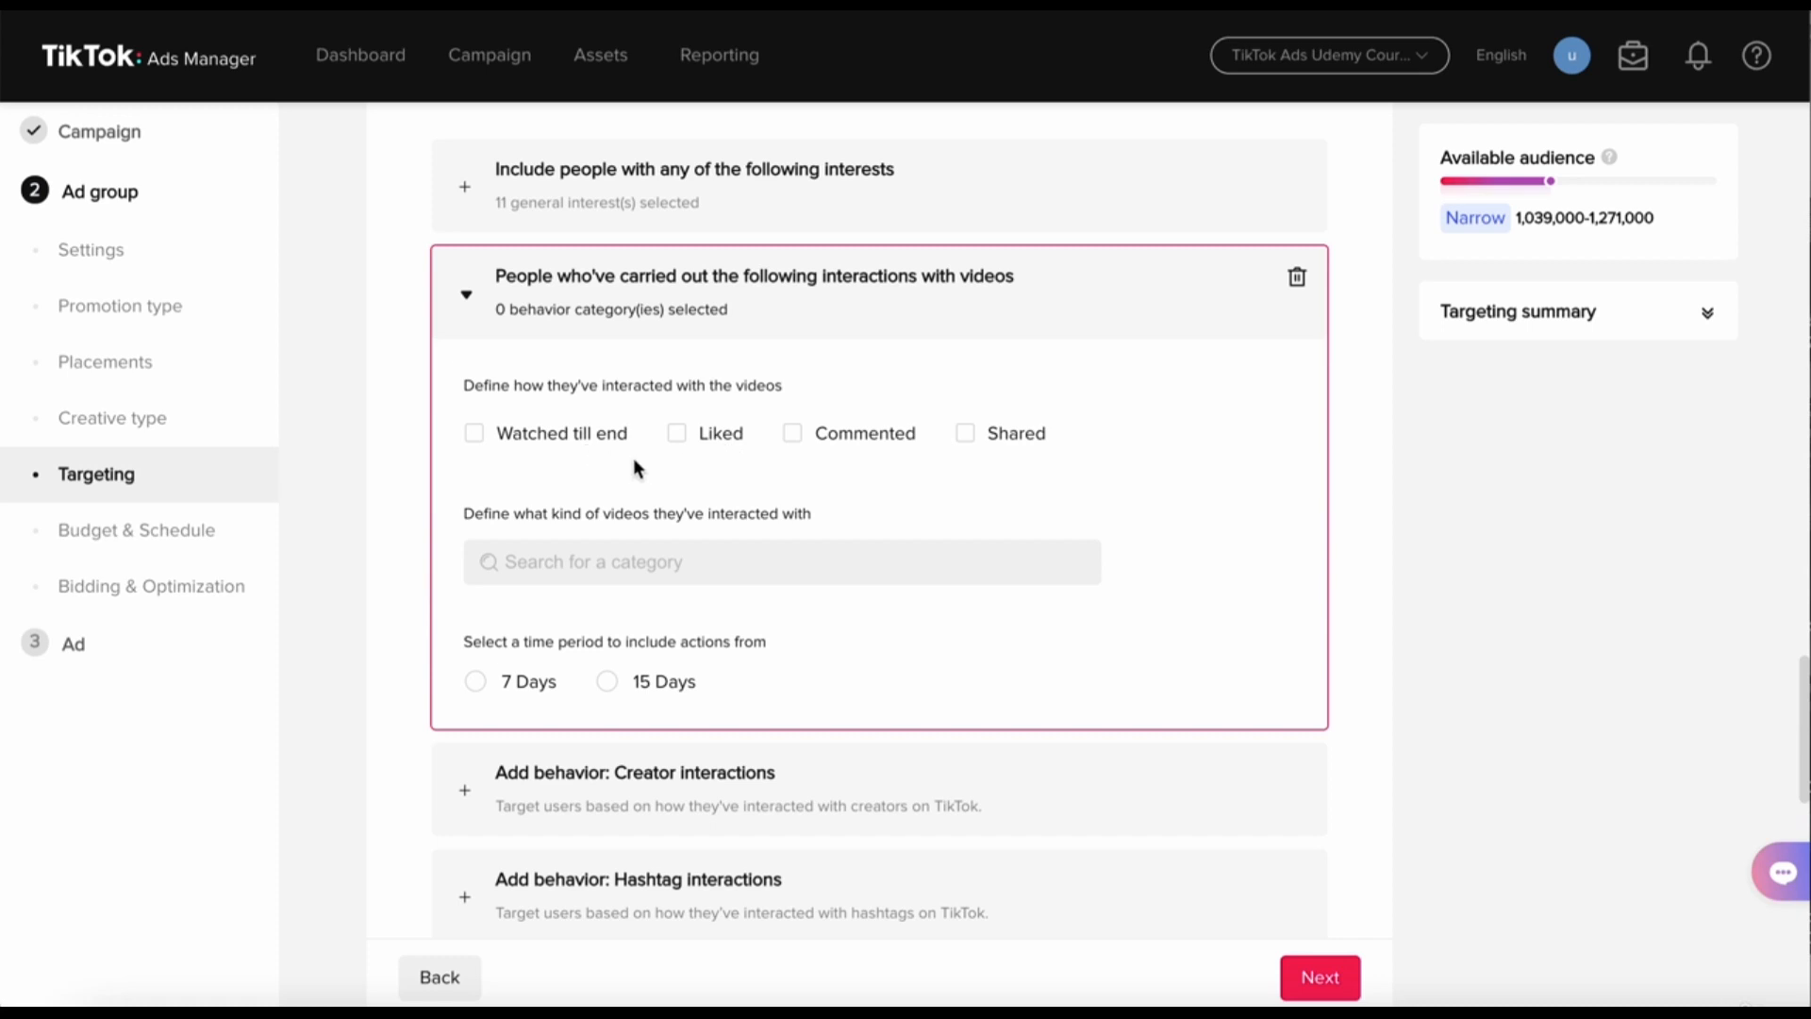
{"action": "left_click", "coordinate": [636, 566]}
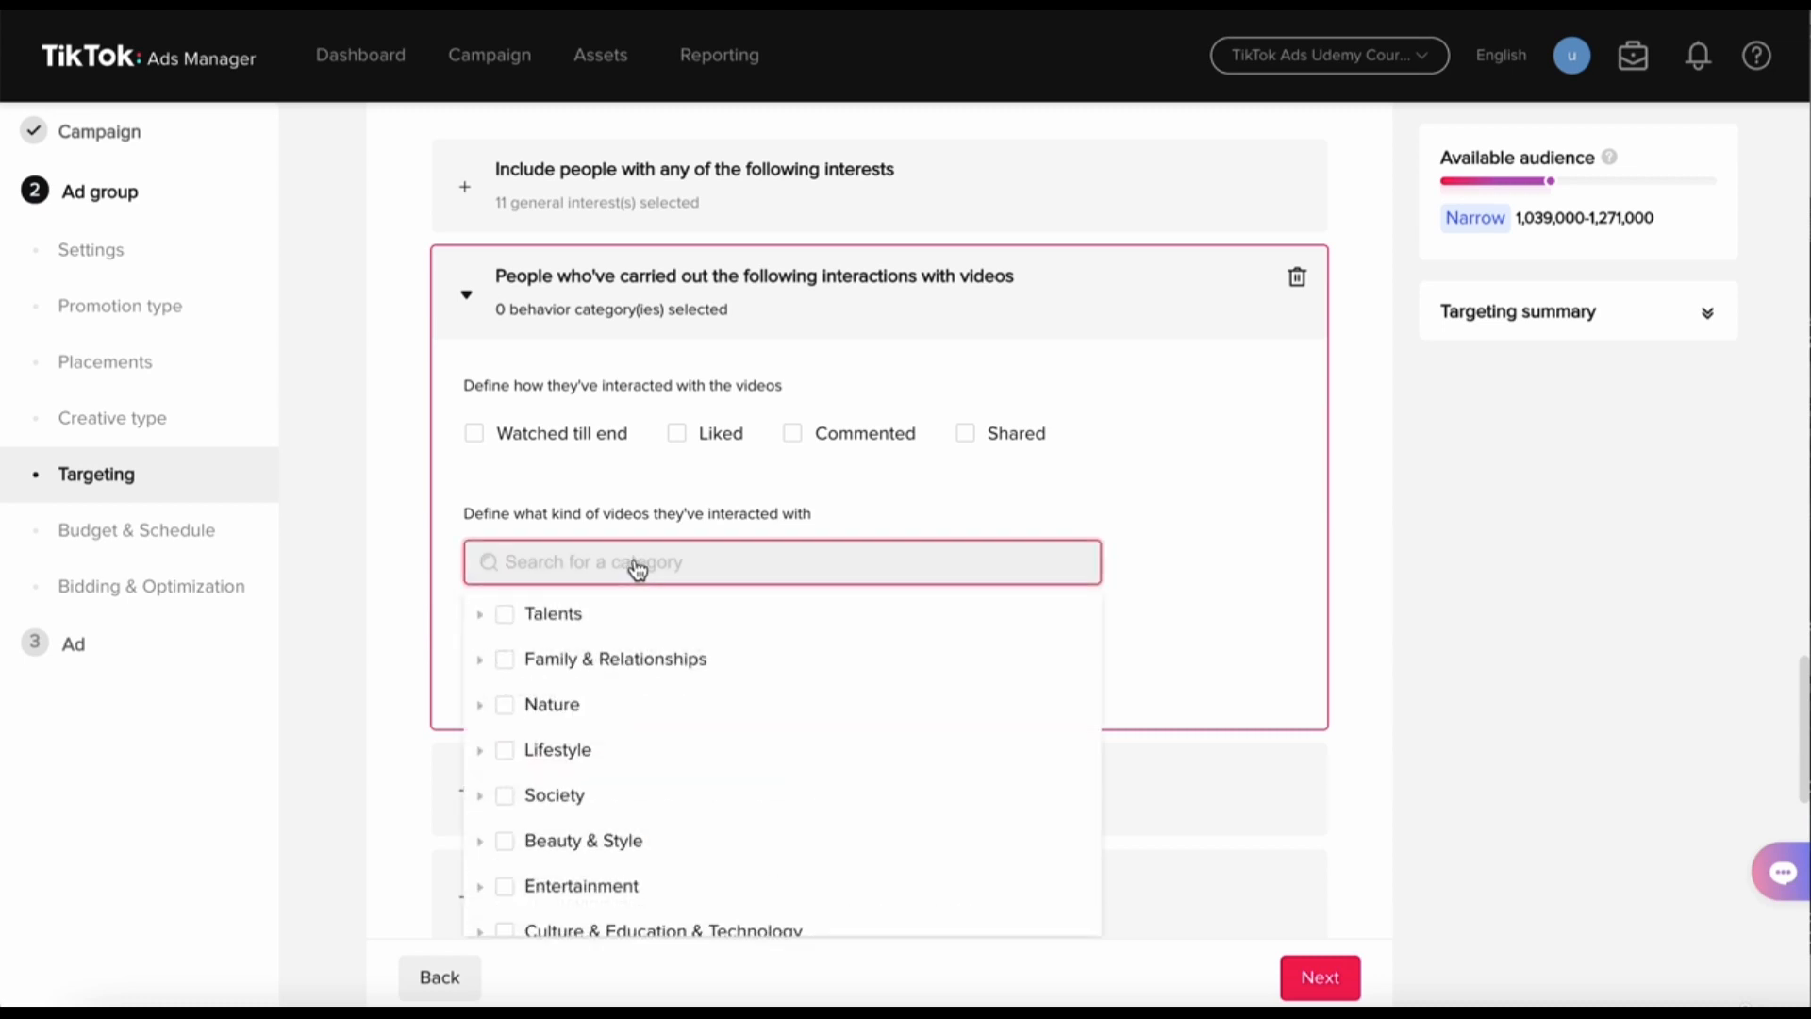
{"action": "type", "text": "educ"}
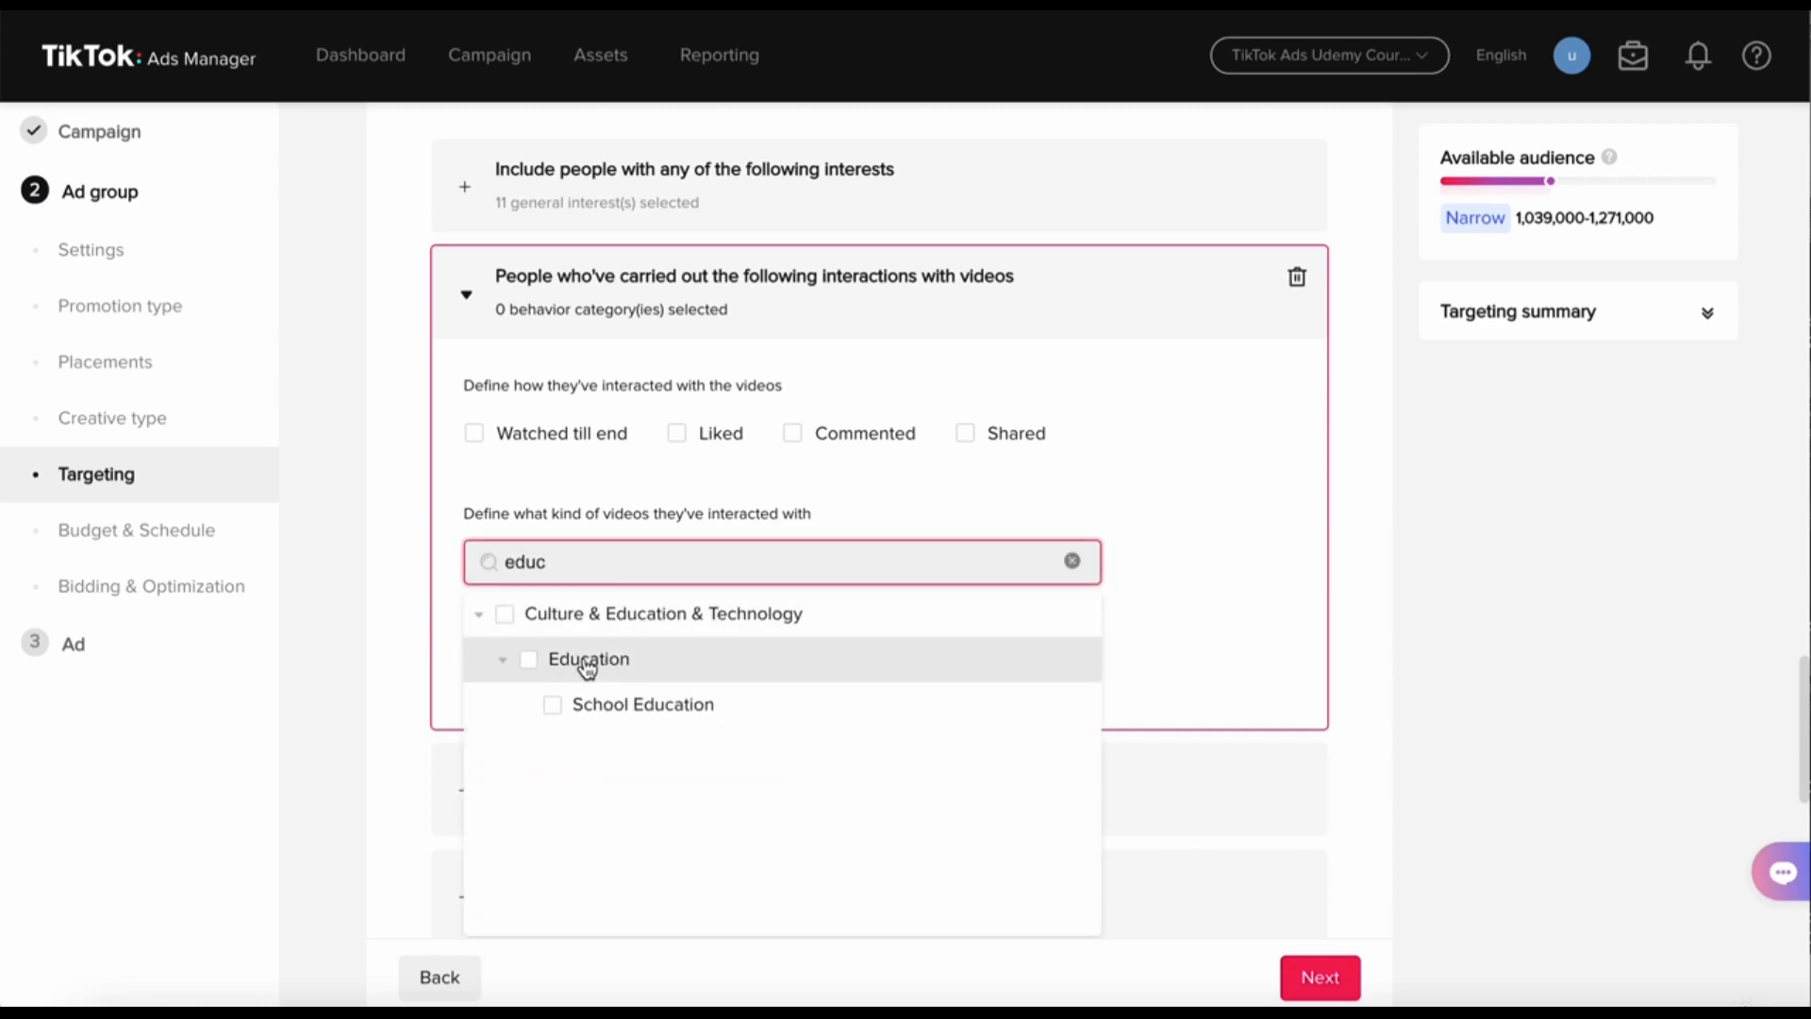
{"action": "left_click", "coordinate": [531, 660]}
{"action": "left_click", "coordinate": [894, 517]}
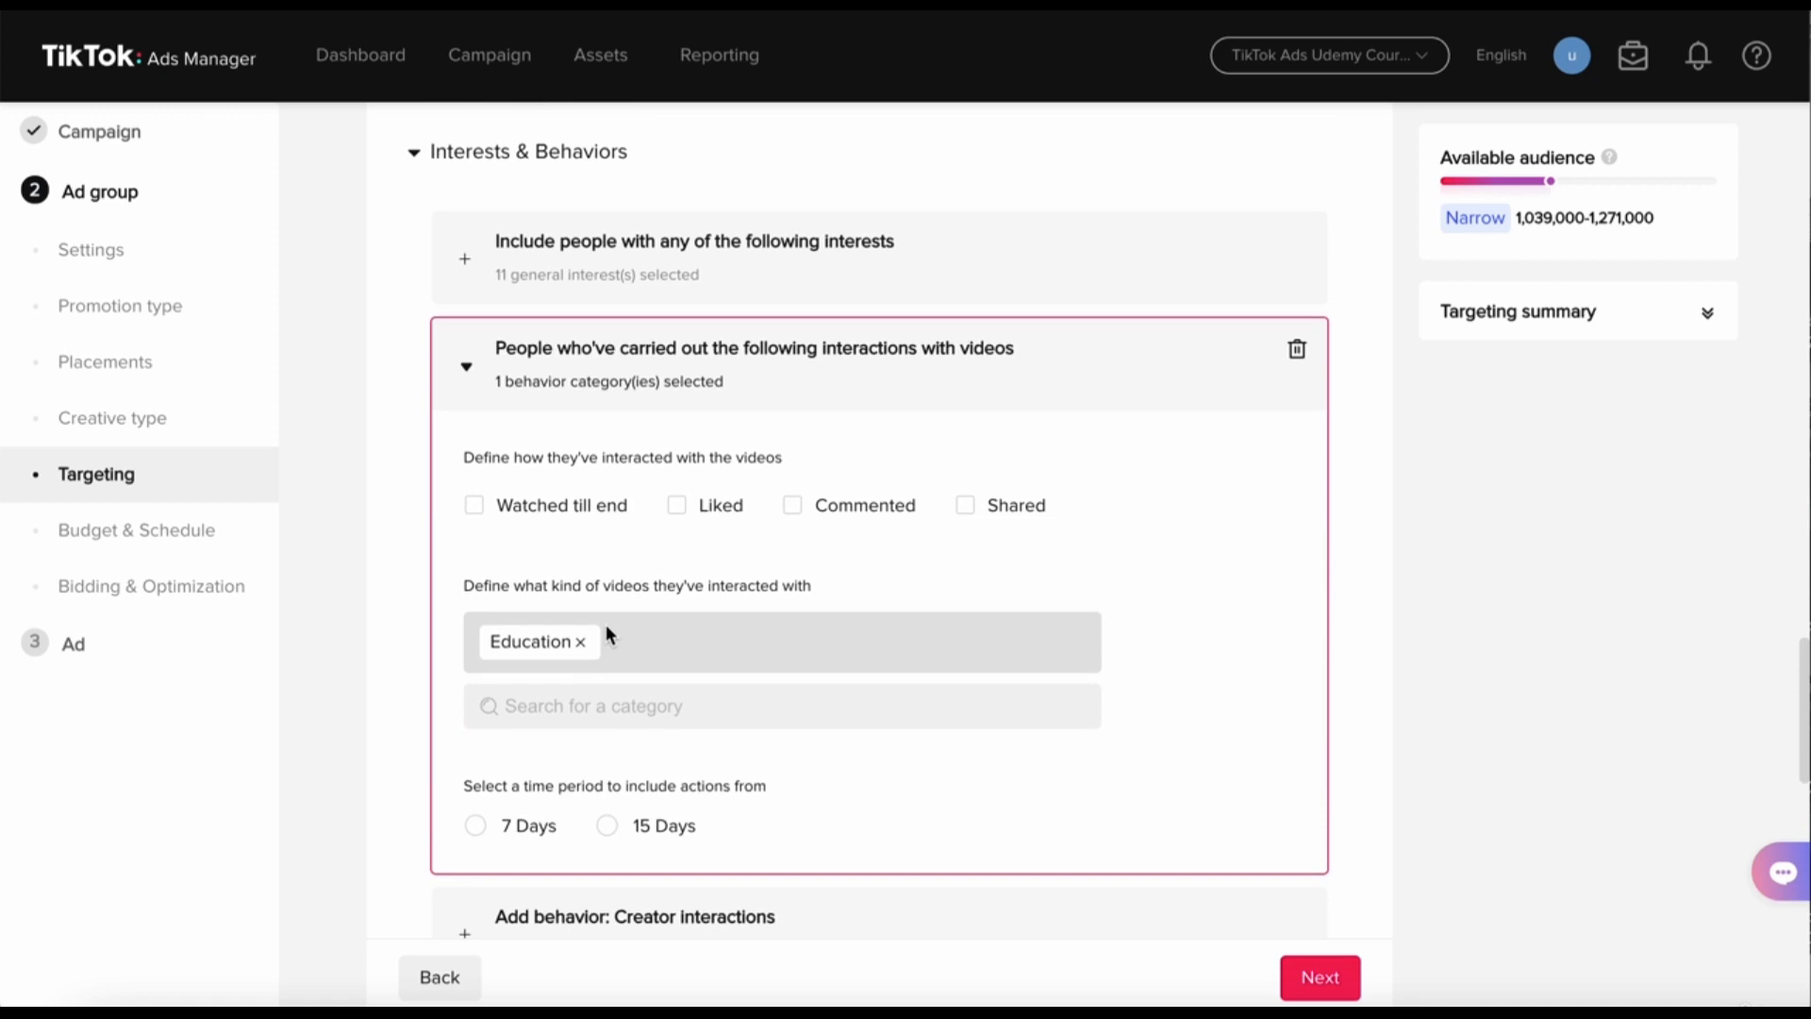
- Include video interactions Watched till end, Liked, Commented and Shared, with a 7 Days time period
{"action": "left_click", "coordinate": [474, 505]}
{"action": "left_click", "coordinate": [676, 505]}
{"action": "left_click", "coordinate": [790, 506]}
{"action": "left_click", "coordinate": [962, 505]}
{"action": "scroll", "coordinate": [502, 806], "scroll_direction": "down", "scroll_amount": 1}
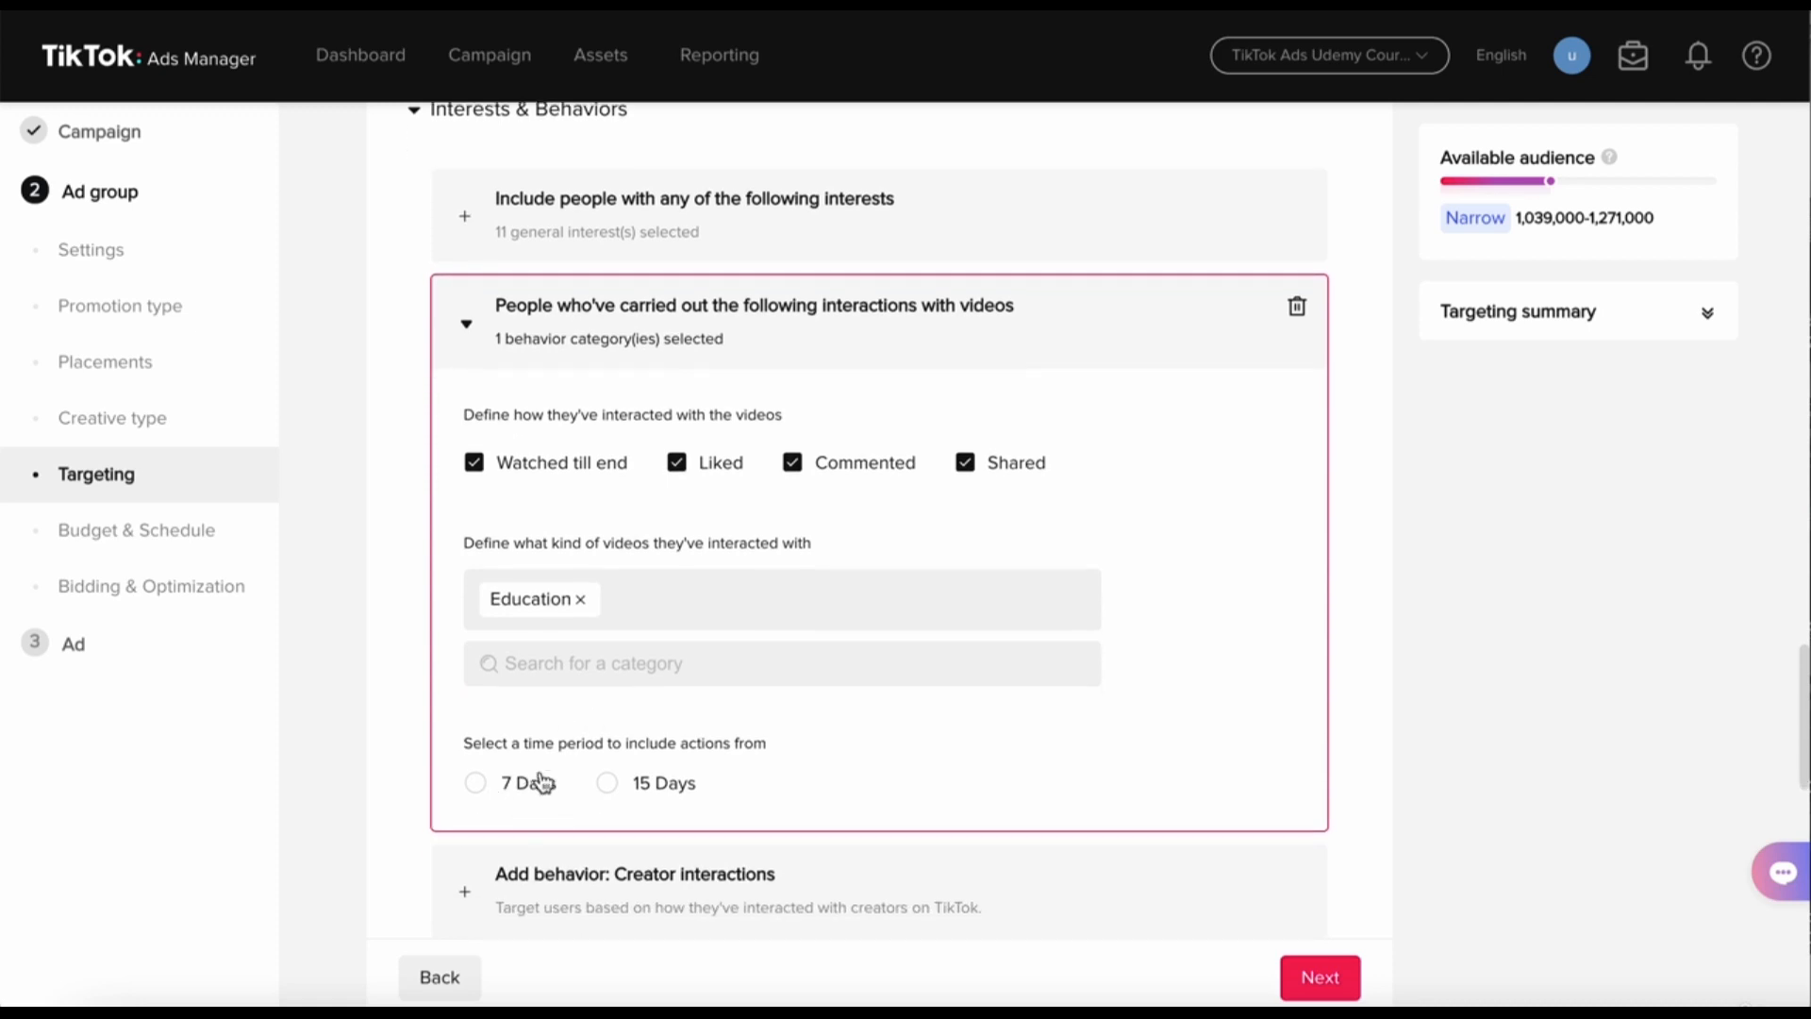
{"action": "scroll", "coordinate": [511, 760], "scroll_direction": "down", "scroll_amount": 1}
{"action": "left_click", "coordinate": [476, 754]}
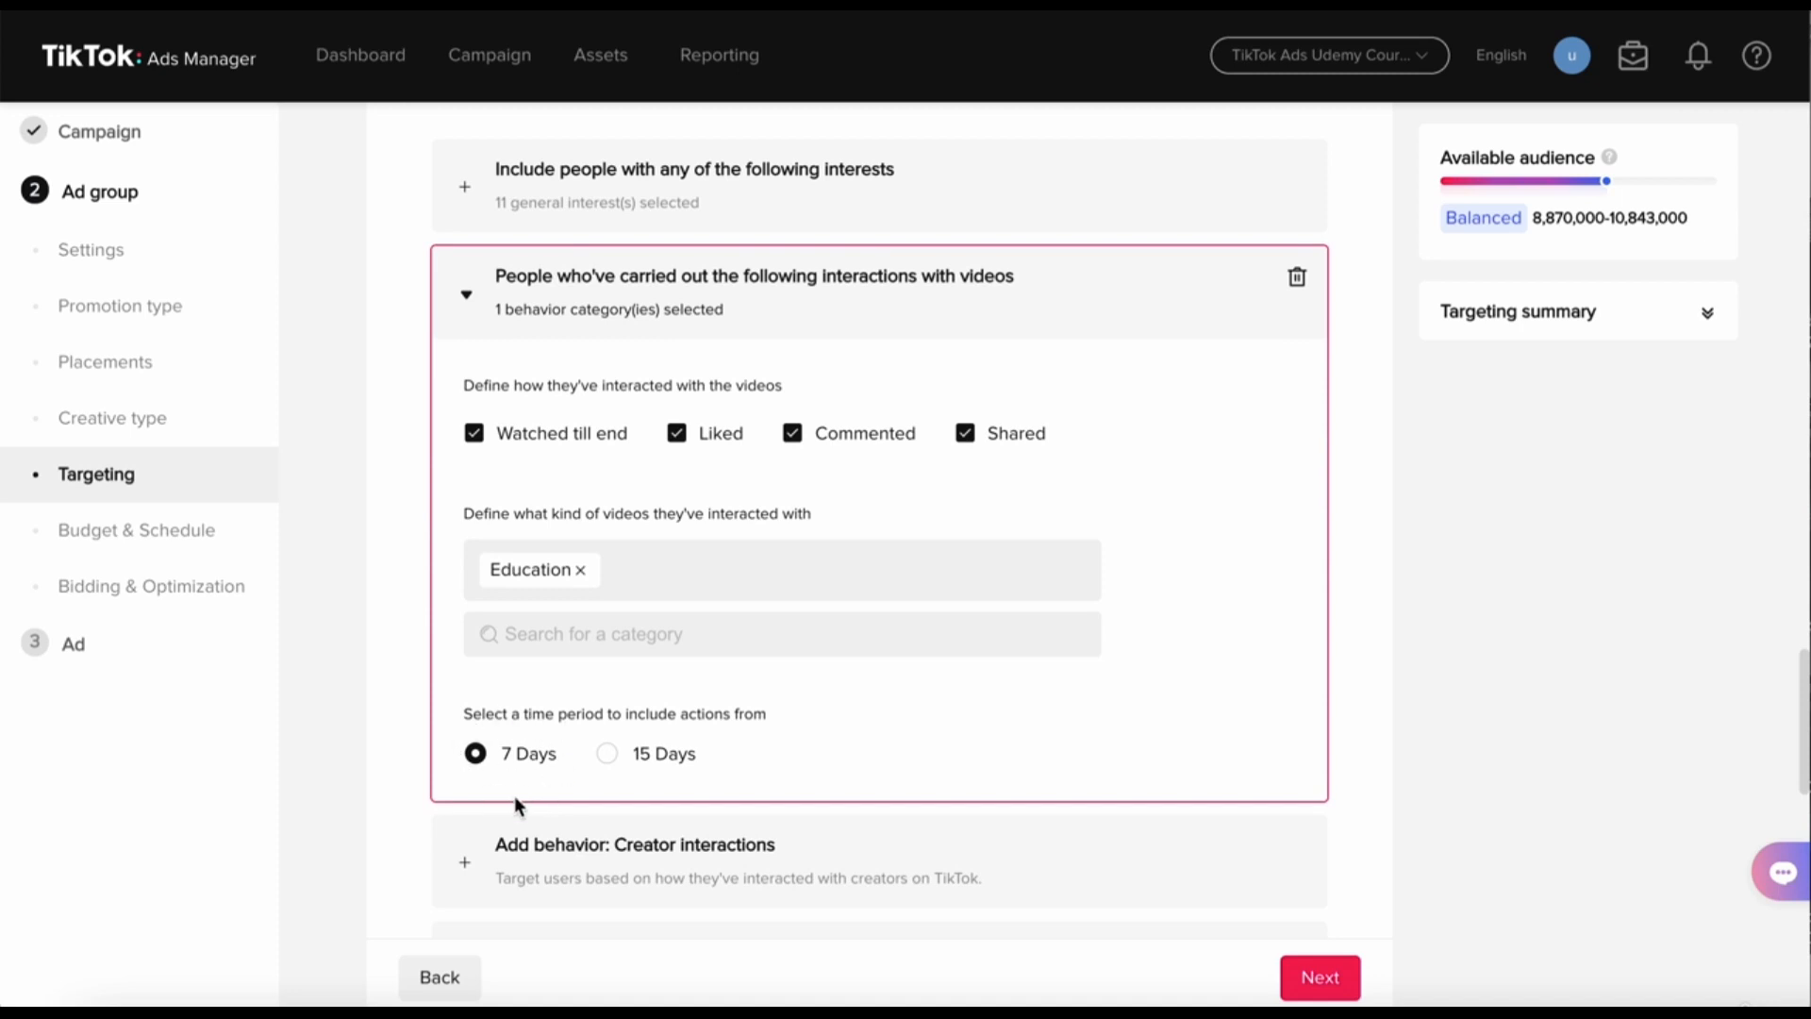
{"action": "scroll", "coordinate": [534, 752], "scroll_direction": "down", "scroll_amount": 1}
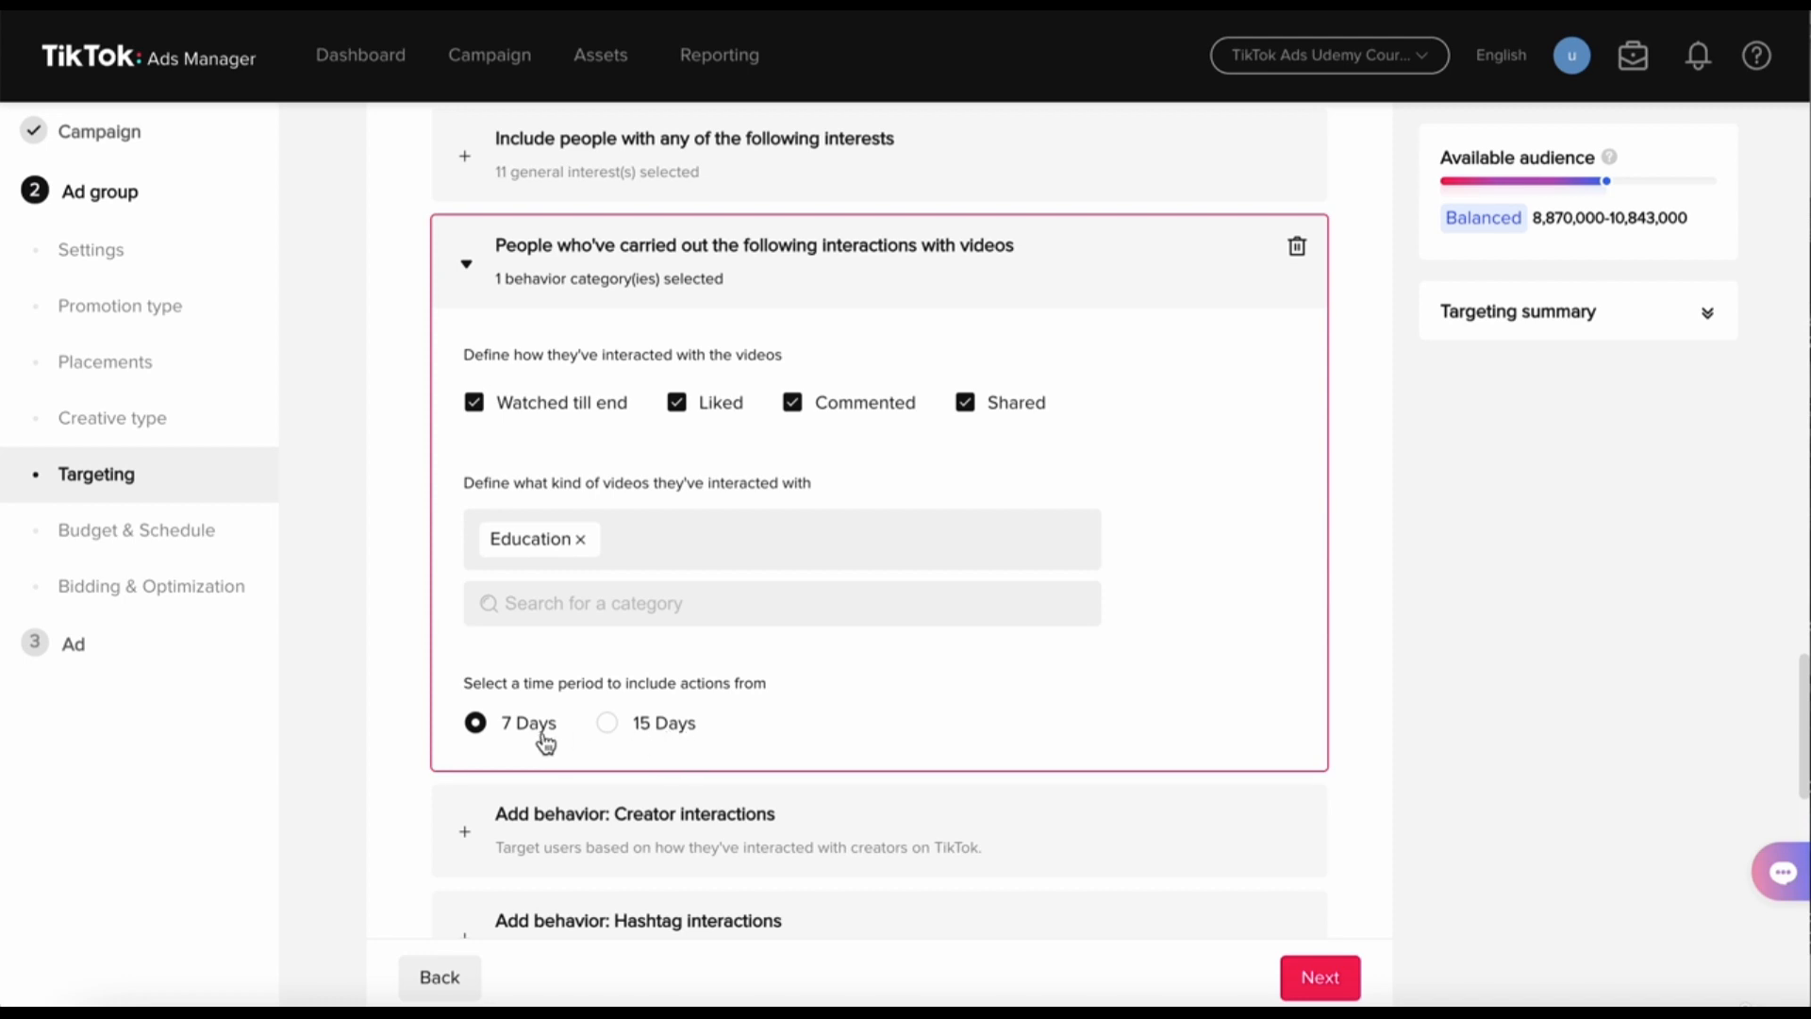
- Deselect Liked and Commented from the video interactions and collapse that behavior
{"action": "scroll", "coordinate": [562, 626], "scroll_direction": "up", "scroll_amount": 1}
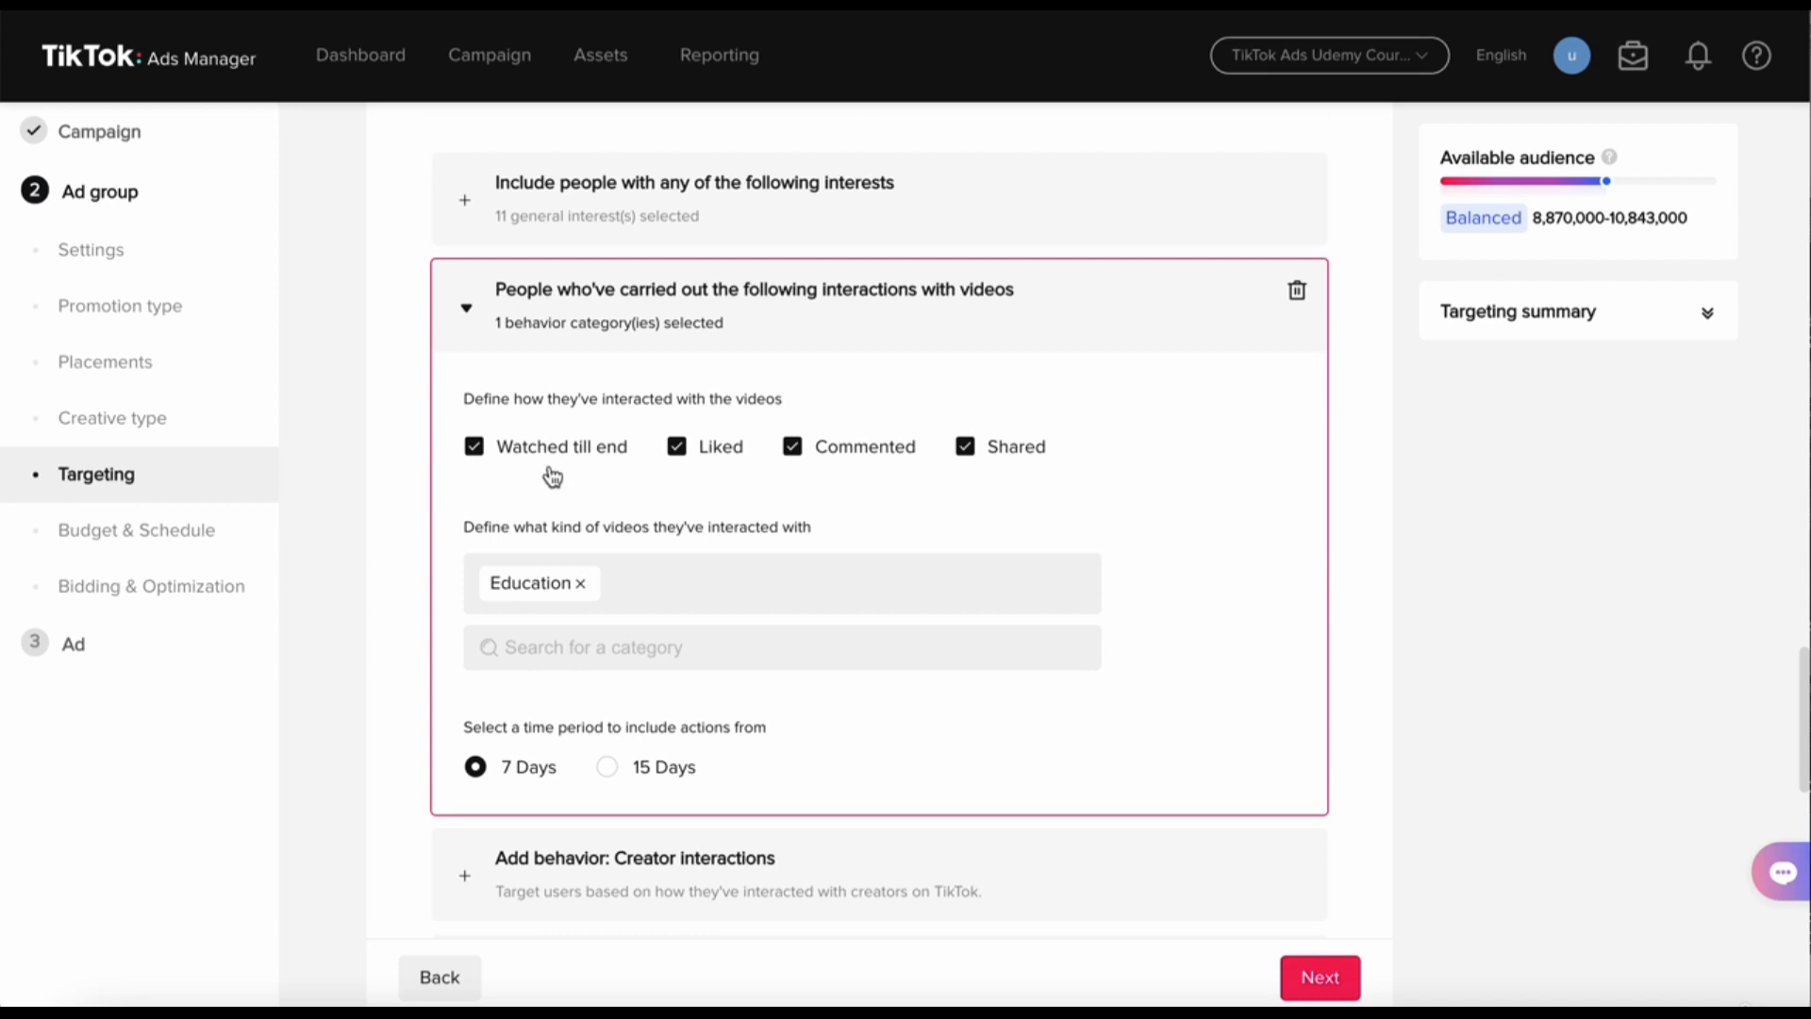
{"action": "left_click", "coordinate": [678, 449]}
{"action": "left_click", "coordinate": [792, 449]}
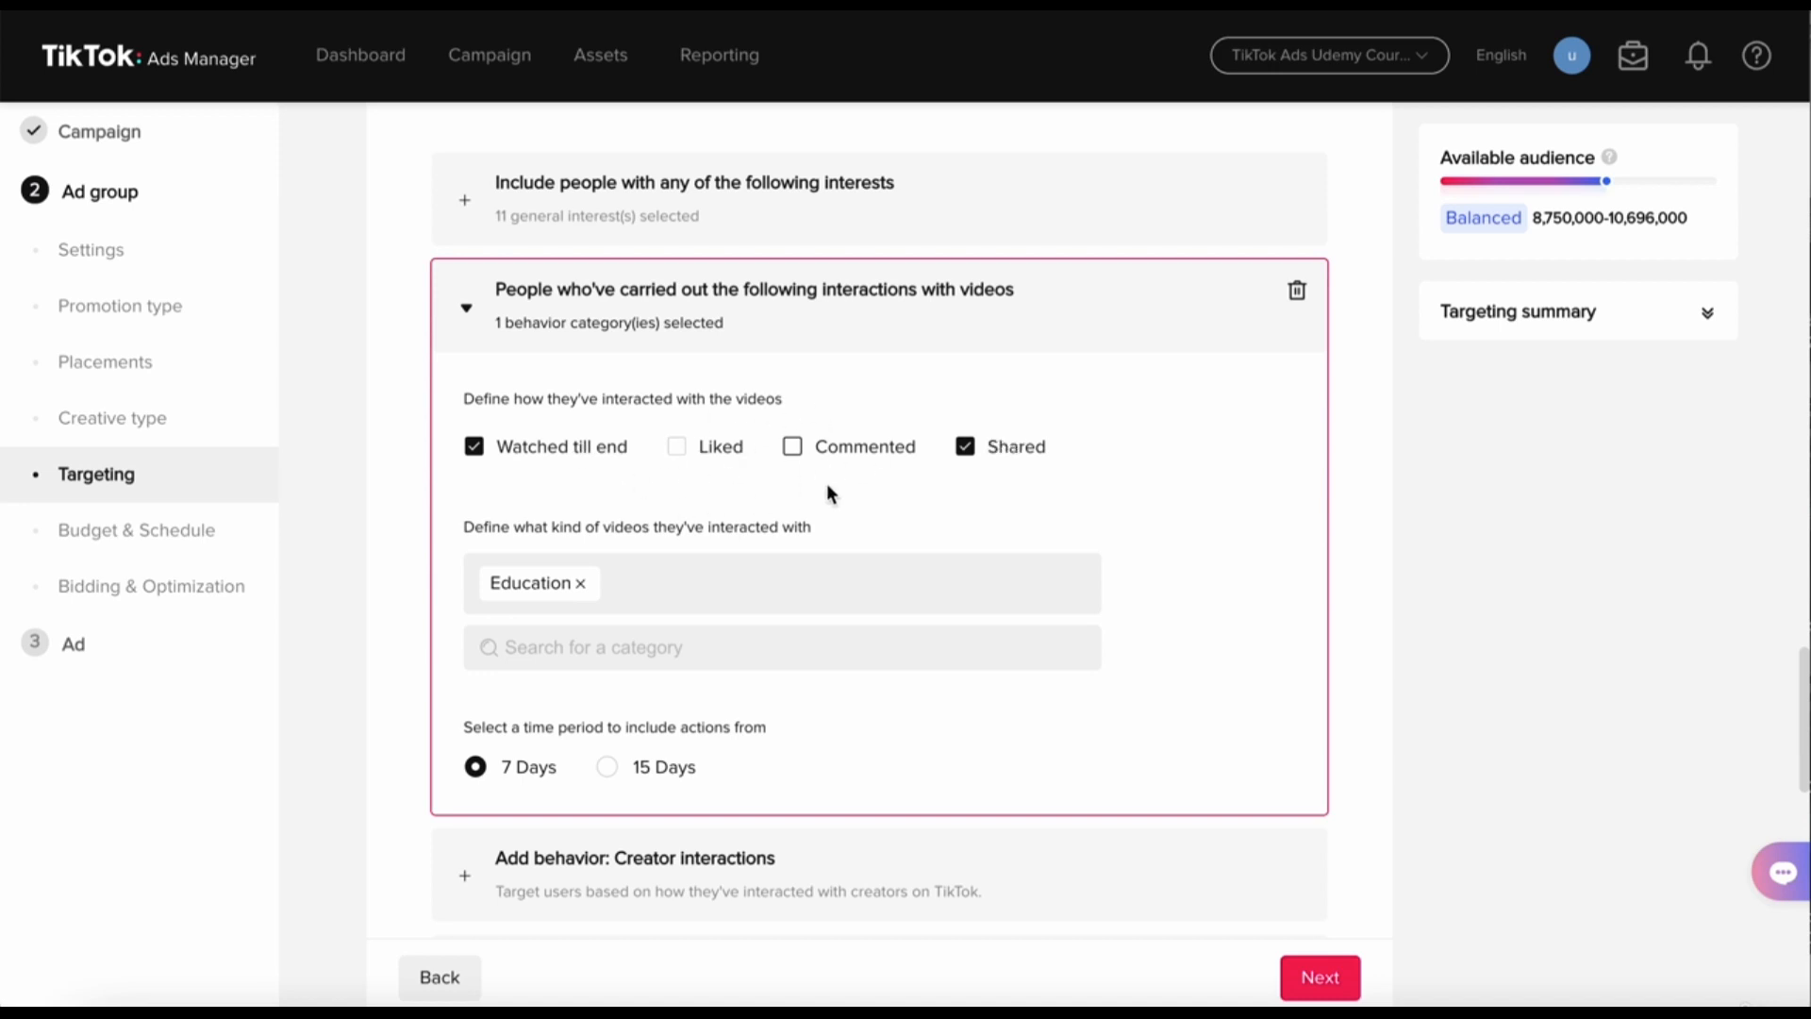
{"action": "scroll", "coordinate": [982, 609], "scroll_direction": "down", "scroll_amount": 1}
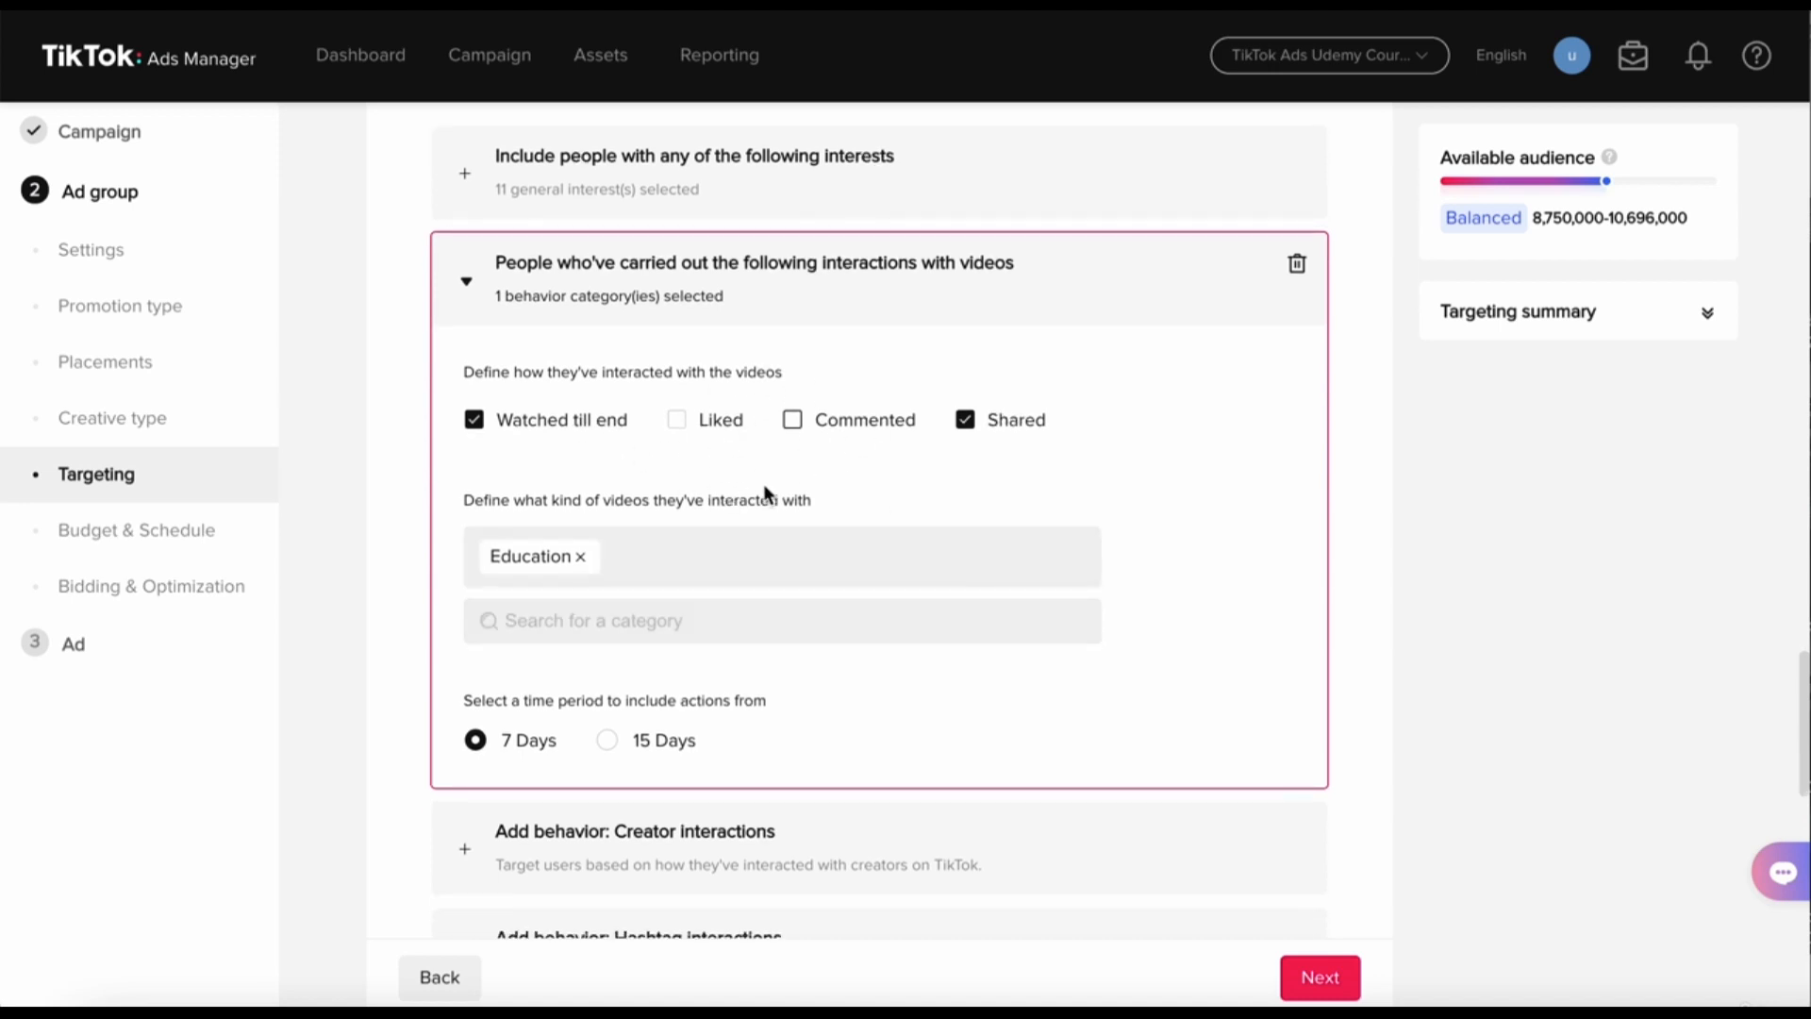
{"action": "left_click", "coordinate": [467, 282]}
- Add a creator interactions behavior, select Viewed profile, and collapse that behavior
{"action": "left_click", "coordinate": [467, 400]}
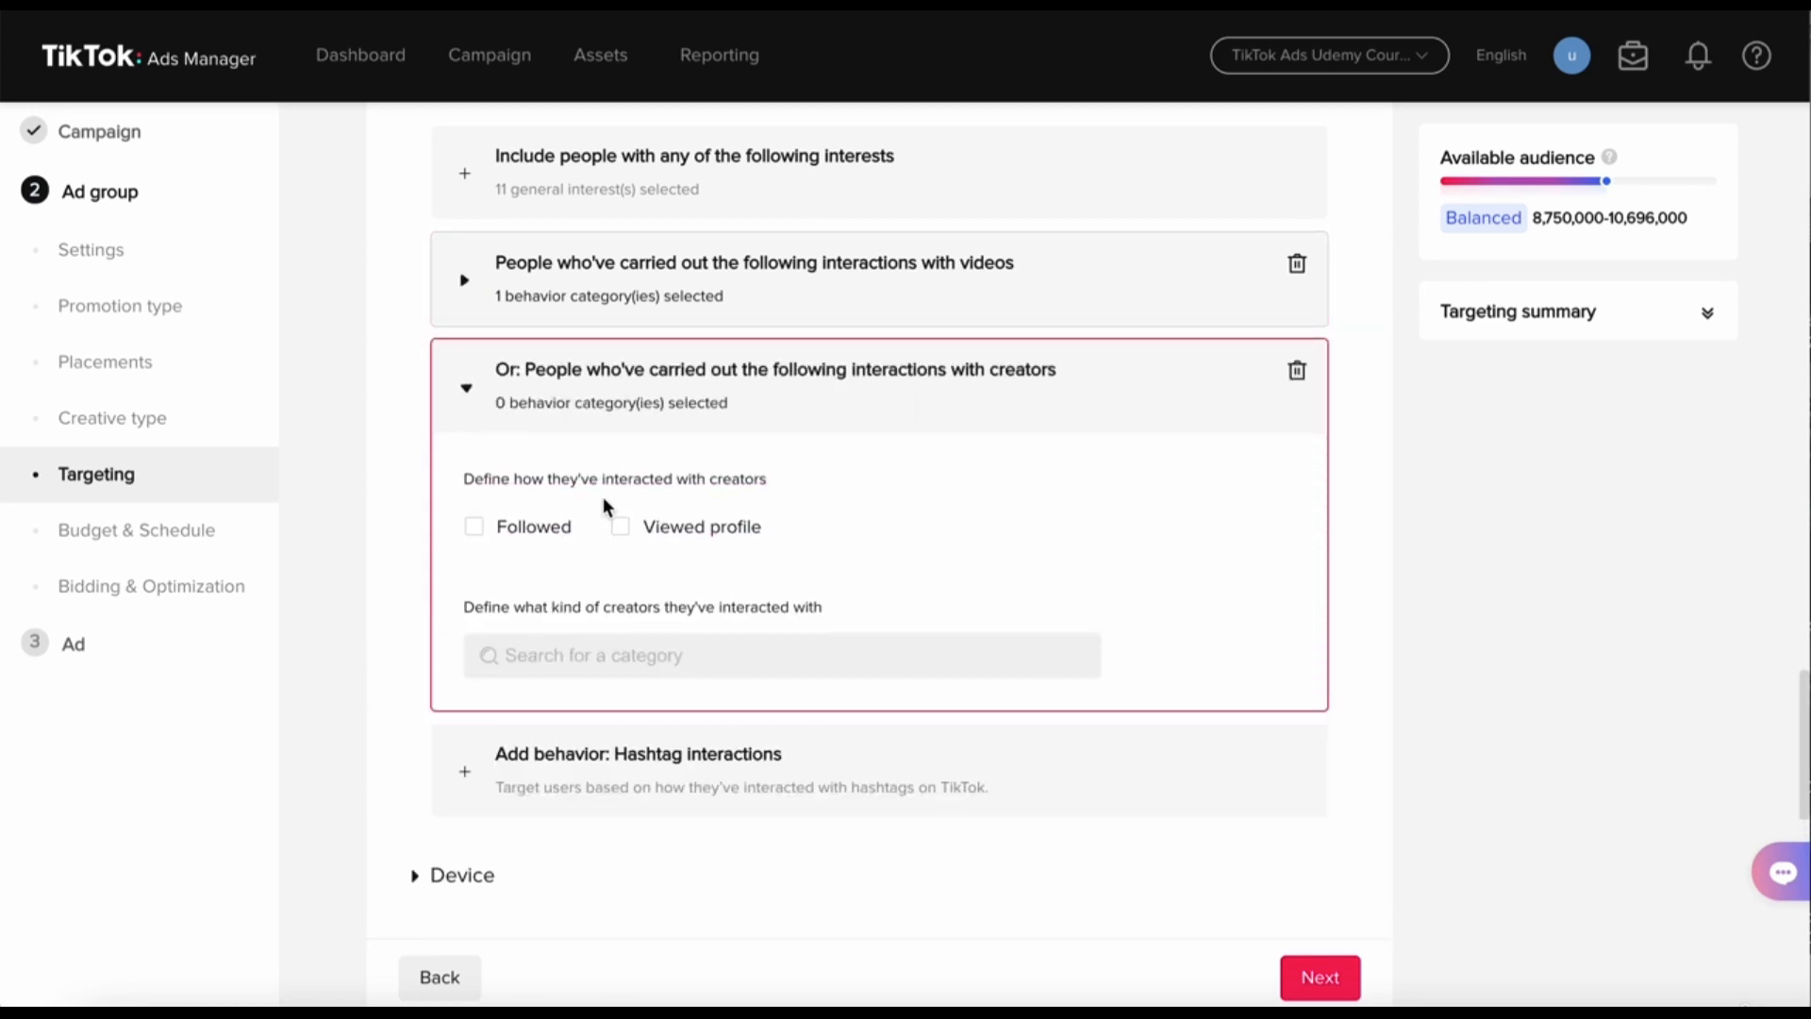
{"action": "scroll", "coordinate": [760, 476], "scroll_direction": "up", "scroll_amount": 1}
{"action": "scroll", "coordinate": [783, 540], "scroll_direction": "down", "scroll_amount": 1}
{"action": "left_click", "coordinate": [621, 528]}
{"action": "left_click", "coordinate": [466, 387]}
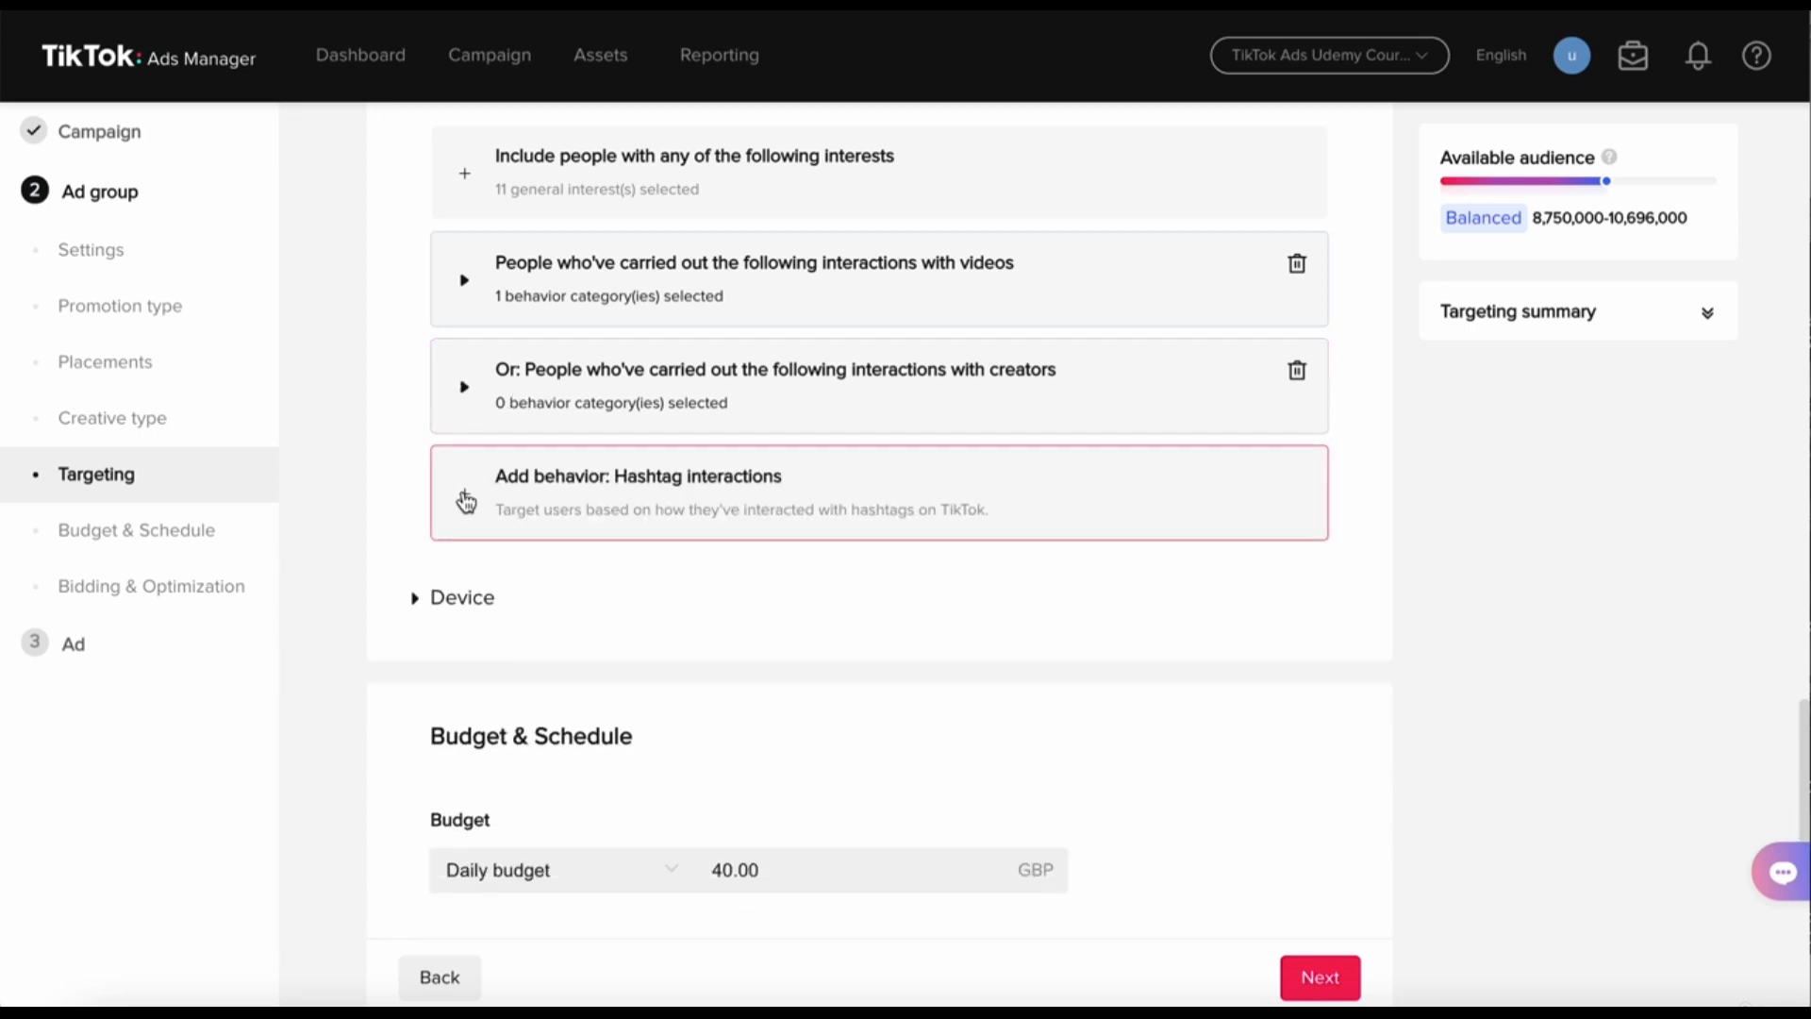
- Add a hashtag interactions behavior and include #digitalmarketing, #digitalmarketingtips and #digitalmarketingagency
{"action": "left_click", "coordinate": [465, 498]}
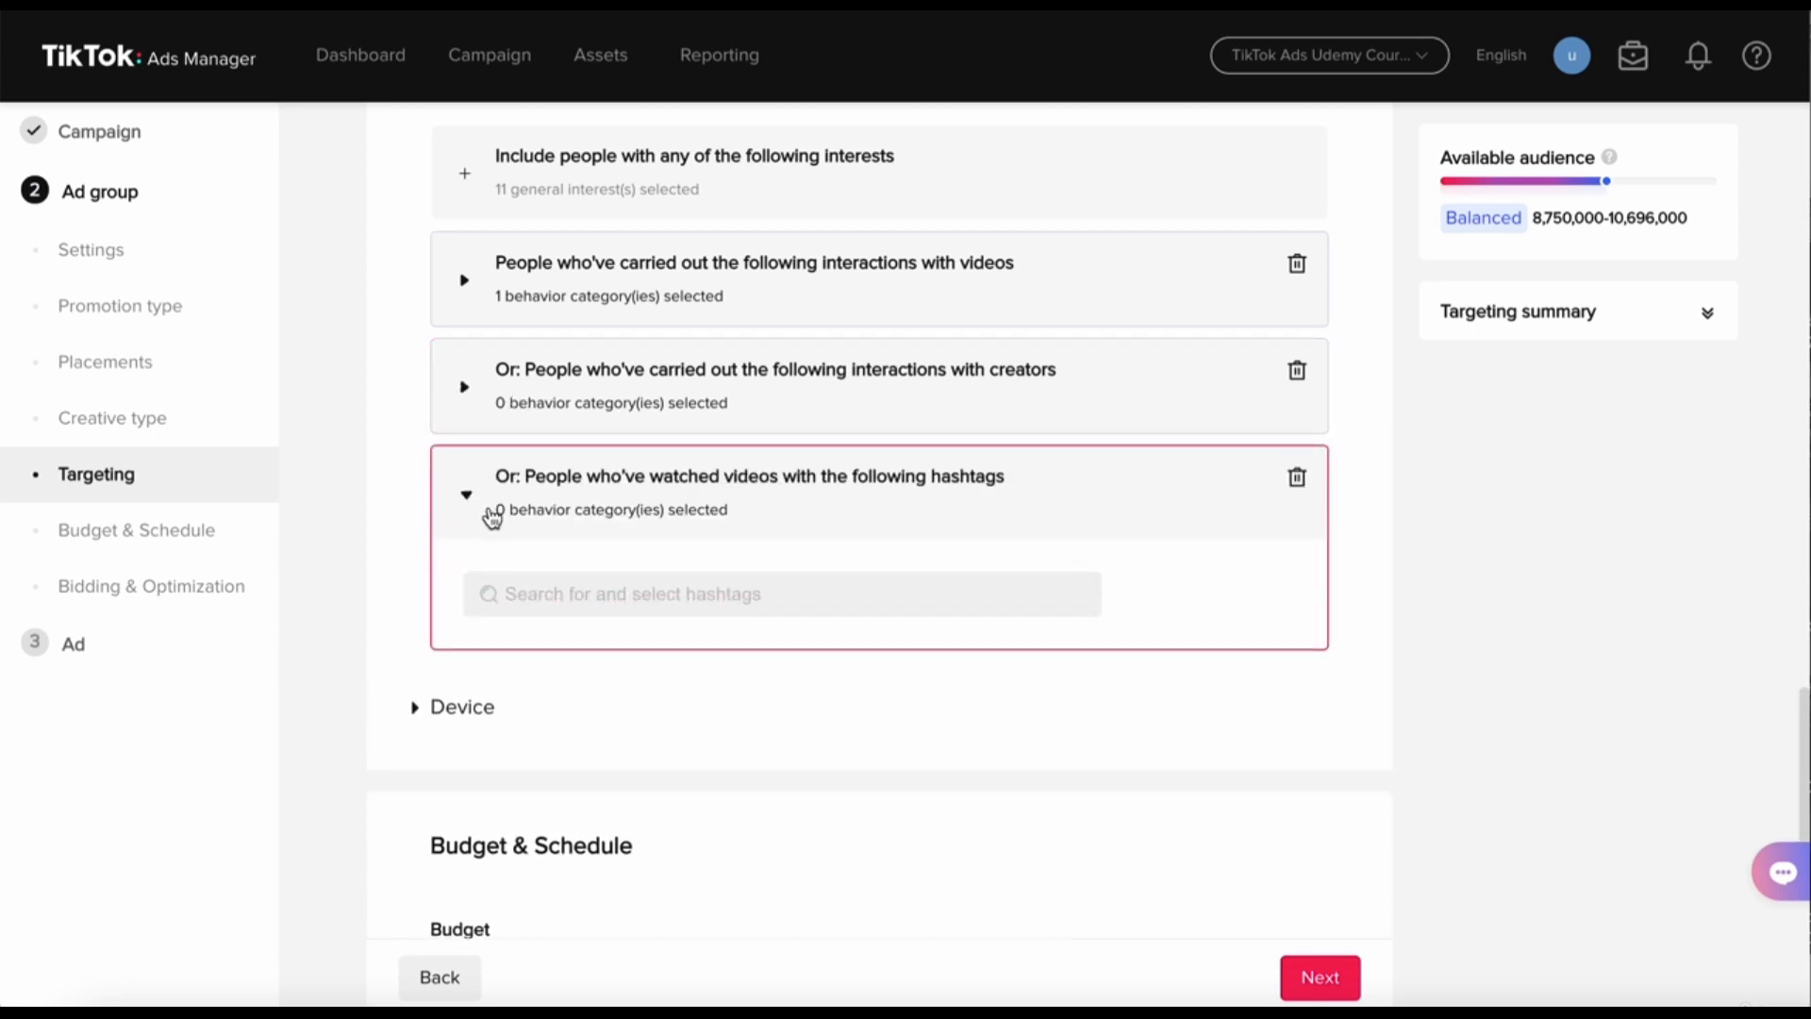
{"action": "left_click", "coordinate": [590, 598]}
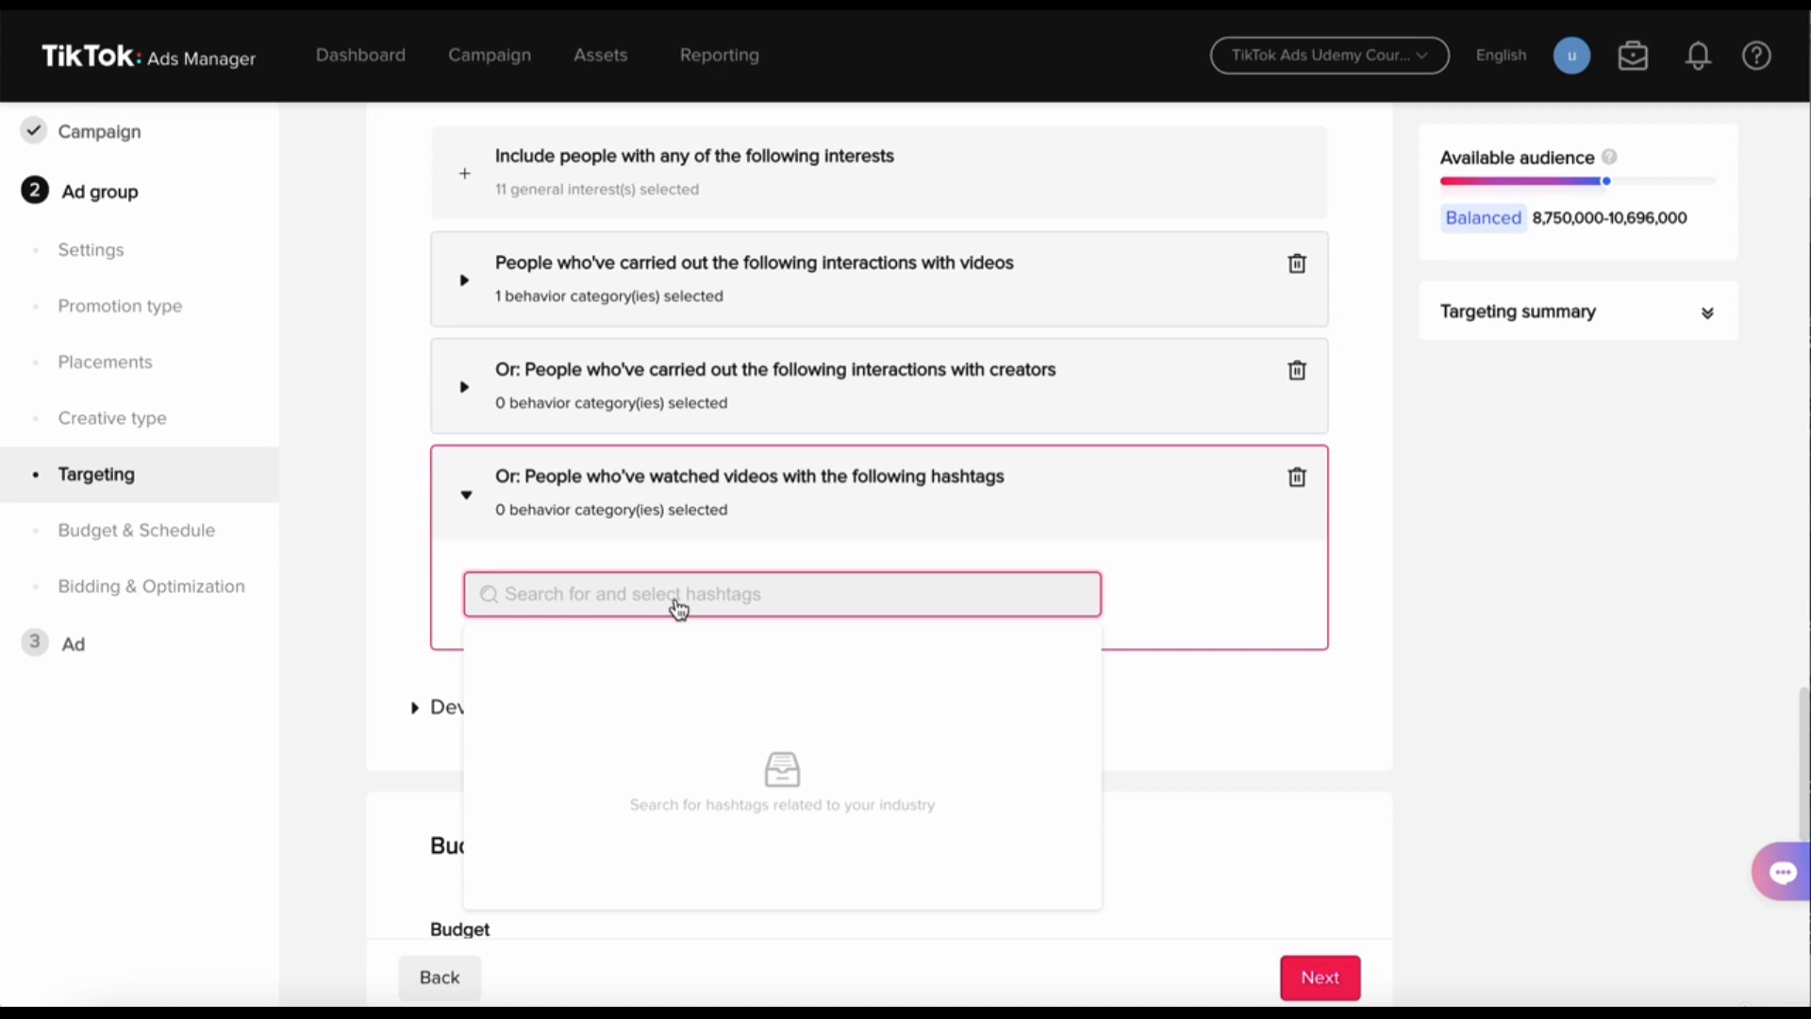
{"action": "type", "text": "digital mark"}
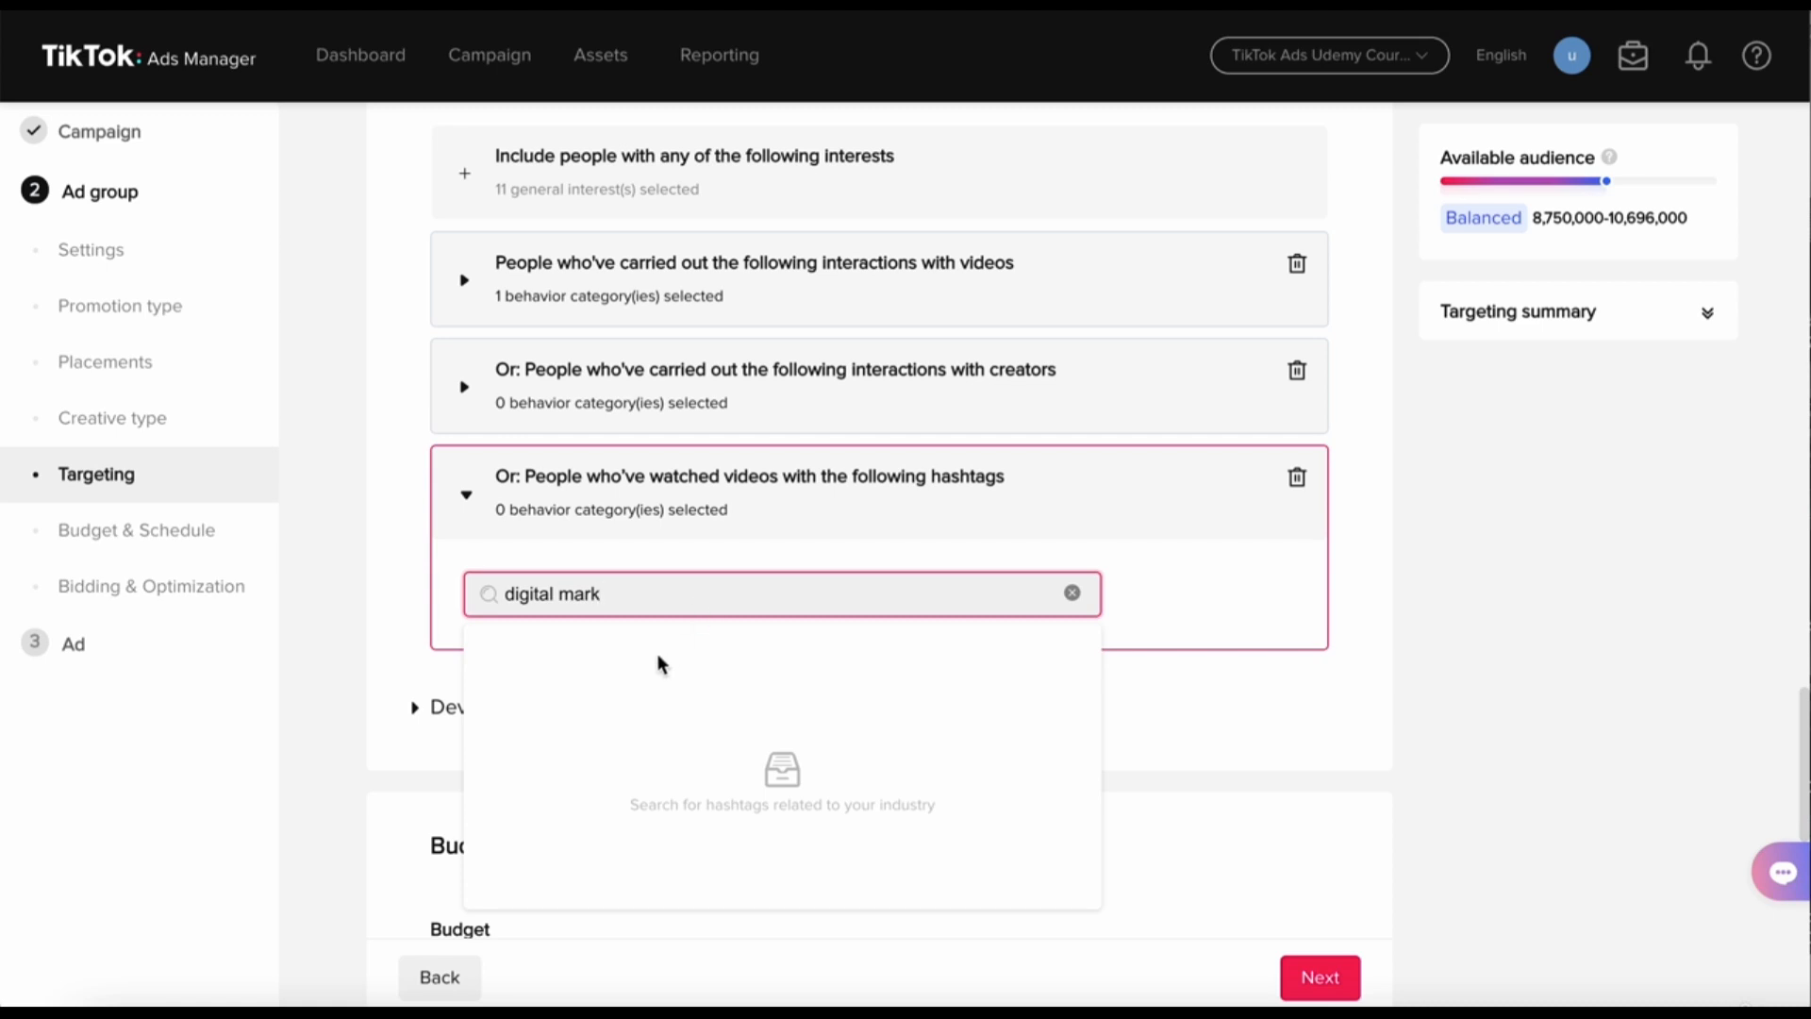
{"action": "type", "text": "eting "}
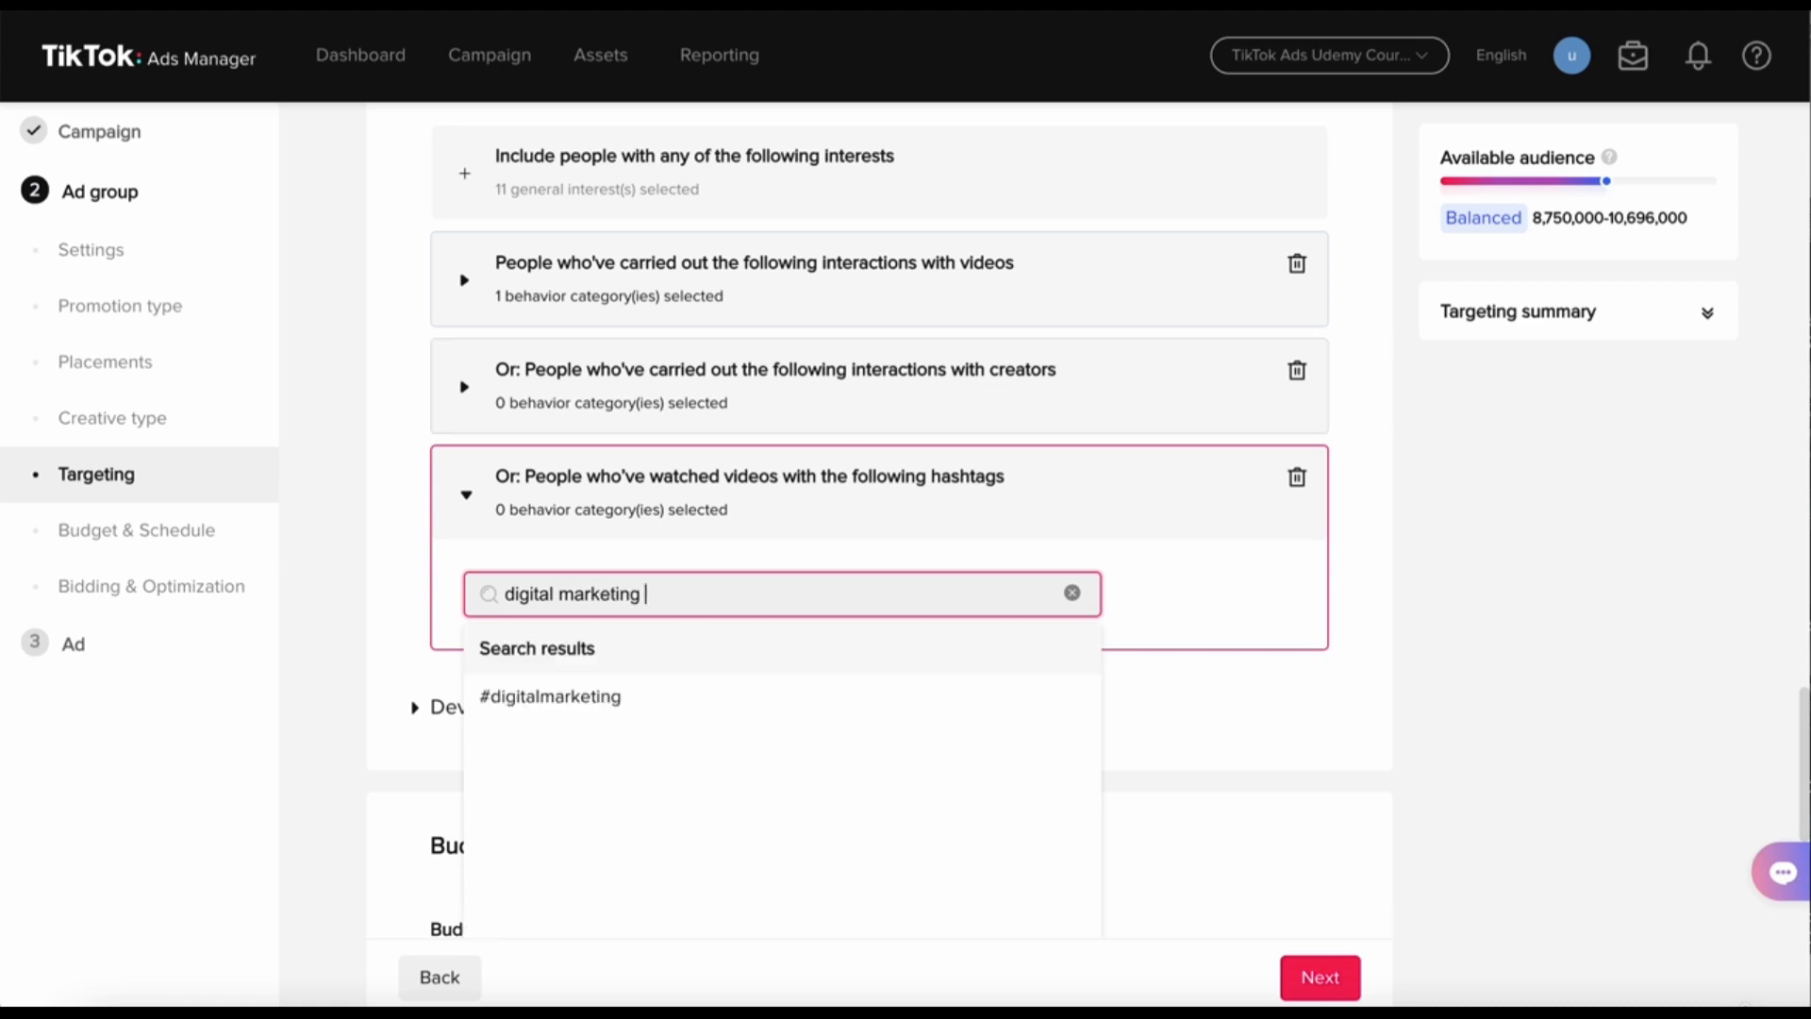
{"action": "type", "text": "tips"}
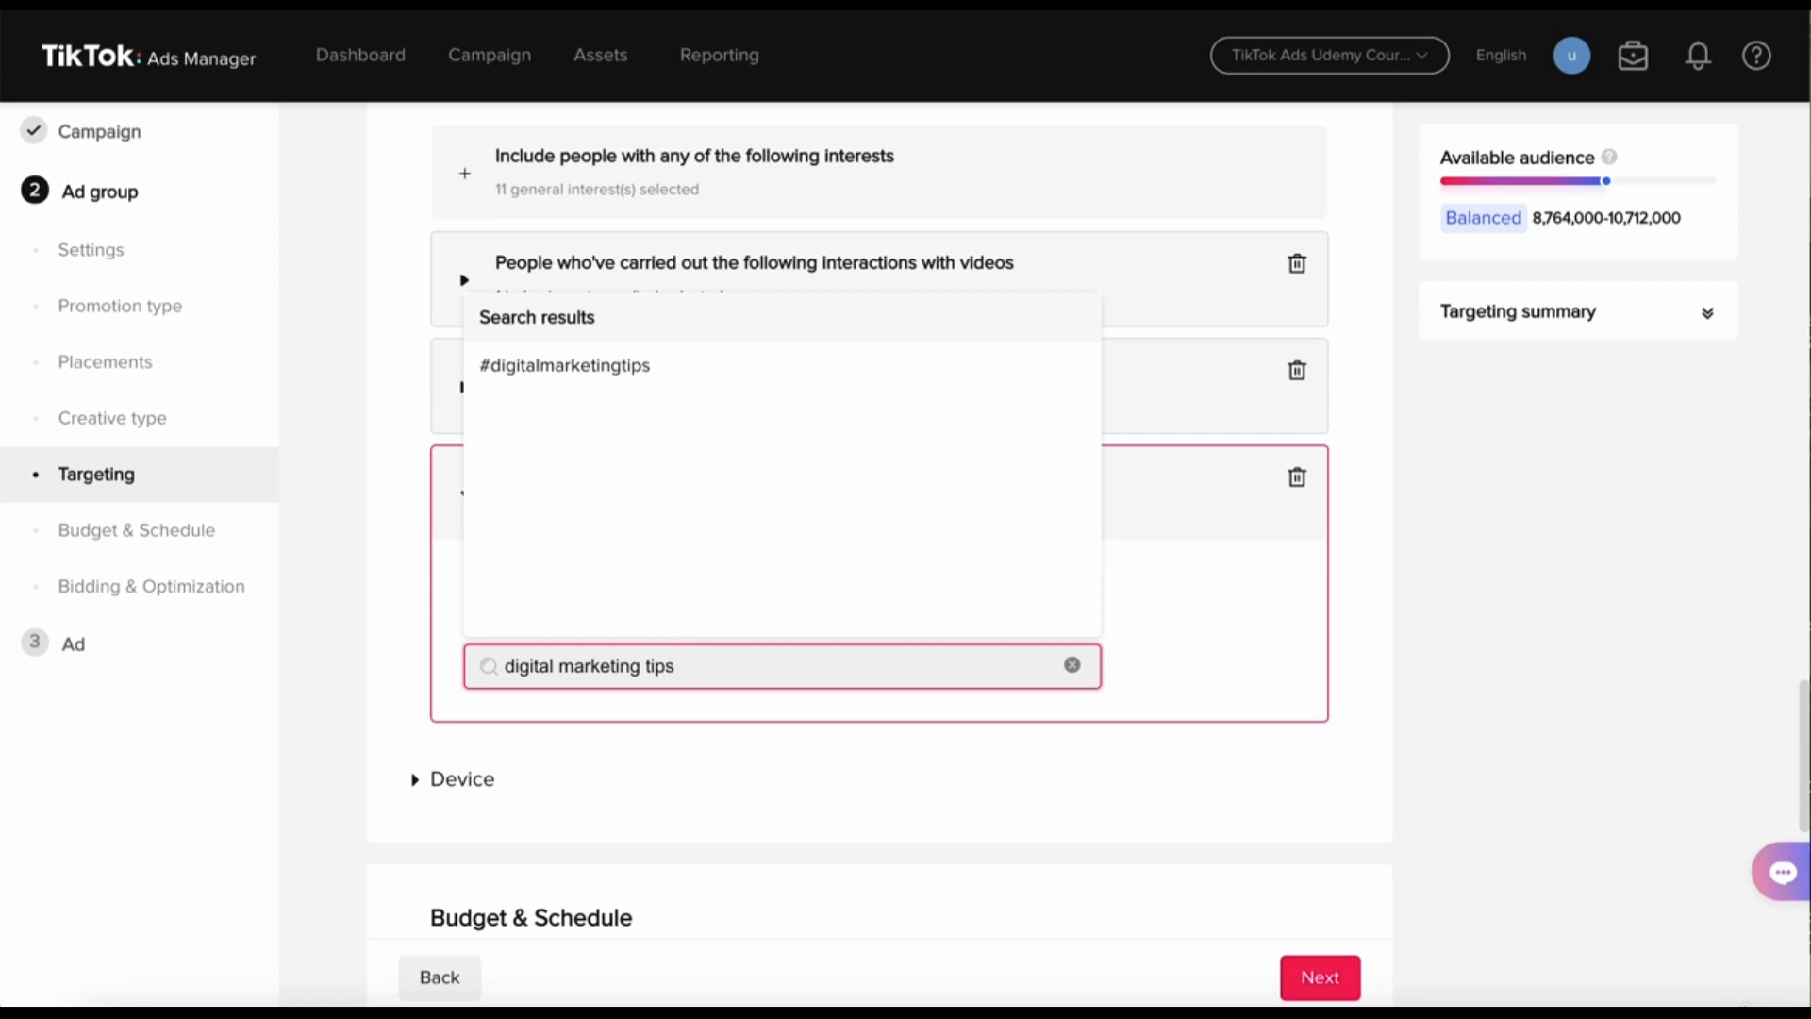
{"action": "key", "text": "BackSpace"}
{"action": "key", "text": "BackSpace"}
{"action": "key", "text": "BackSpace"}
{"action": "key", "text": "BackSpace"}
{"action": "key", "text": "BackSpace"}
{"action": "type", "text": "argency"}
{"action": "left_click", "coordinate": [664, 375]}
- Search for social media strategy and social media manager hashtags, and include #socialmediastrategy and #socialmediamanagerlife
{"action": "triple_click", "coordinate": [497, 703]}
{"action": "type", "text": "social media strategy"}
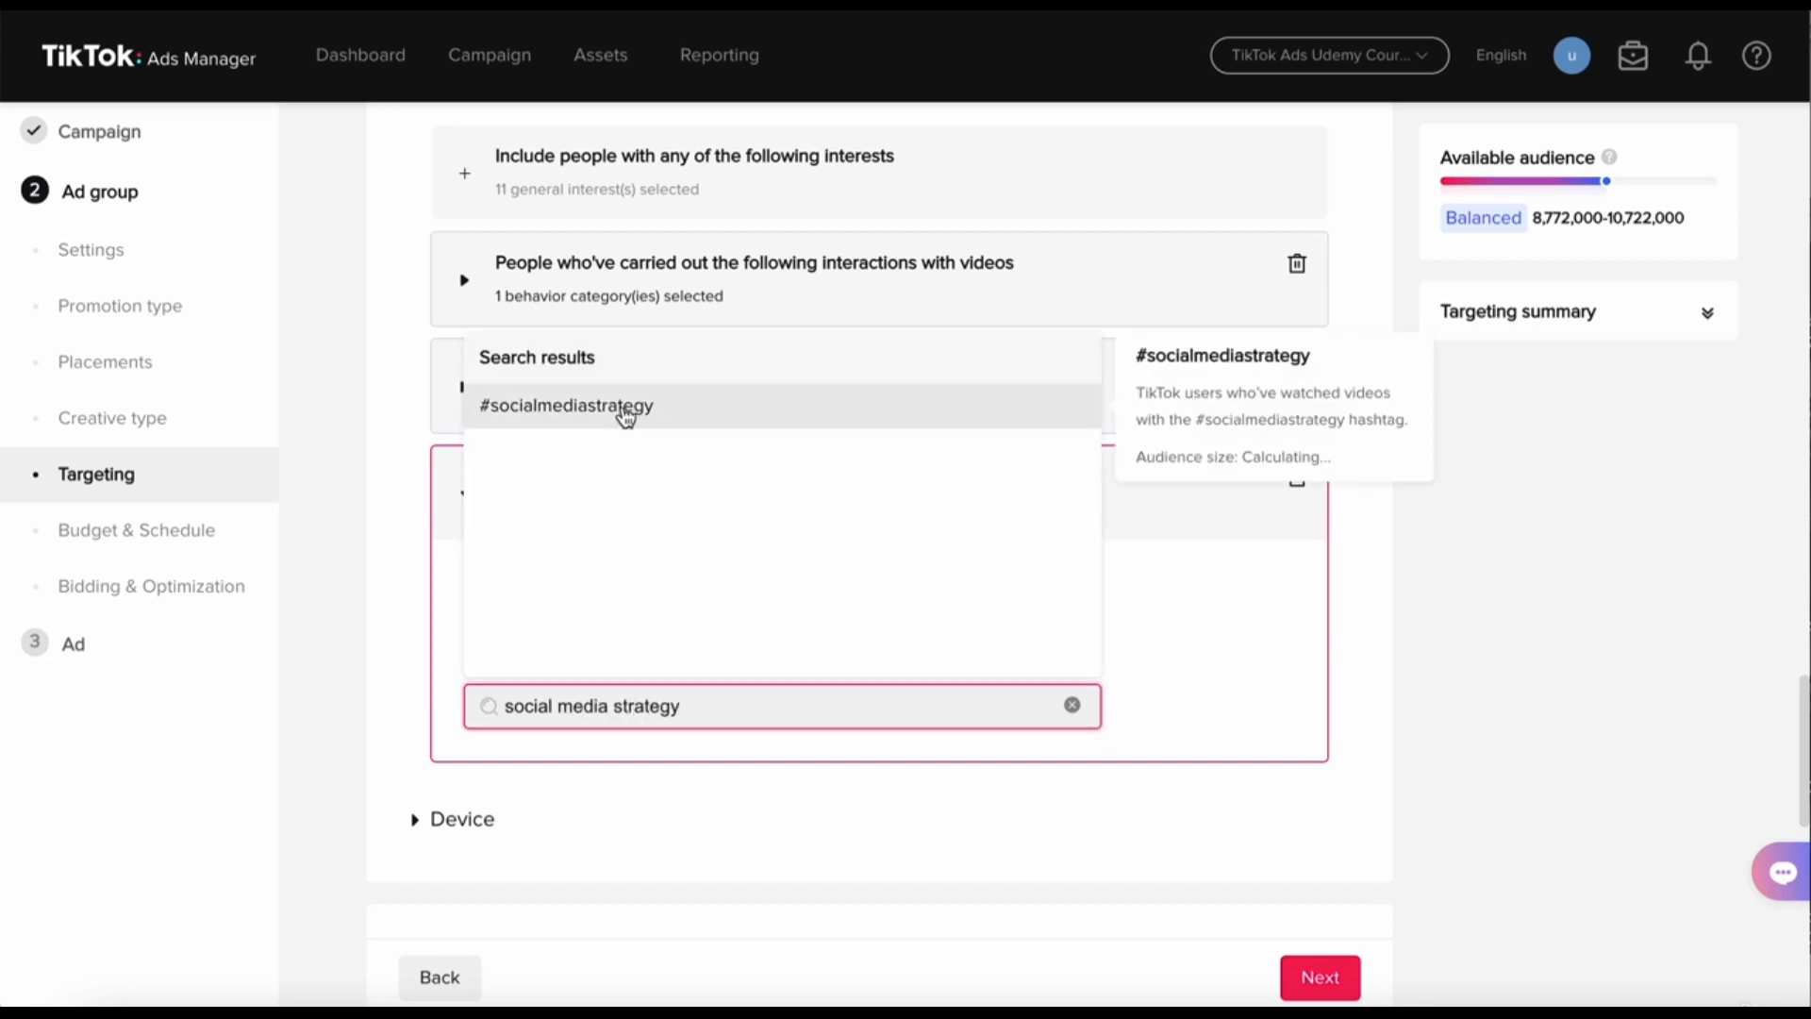
{"action": "left_click_drag", "start_coordinate": [700, 711], "coordinate": [619, 719]}
{"action": "key", "text": "BackSpace"}
{"action": "type", "text": "manage"}
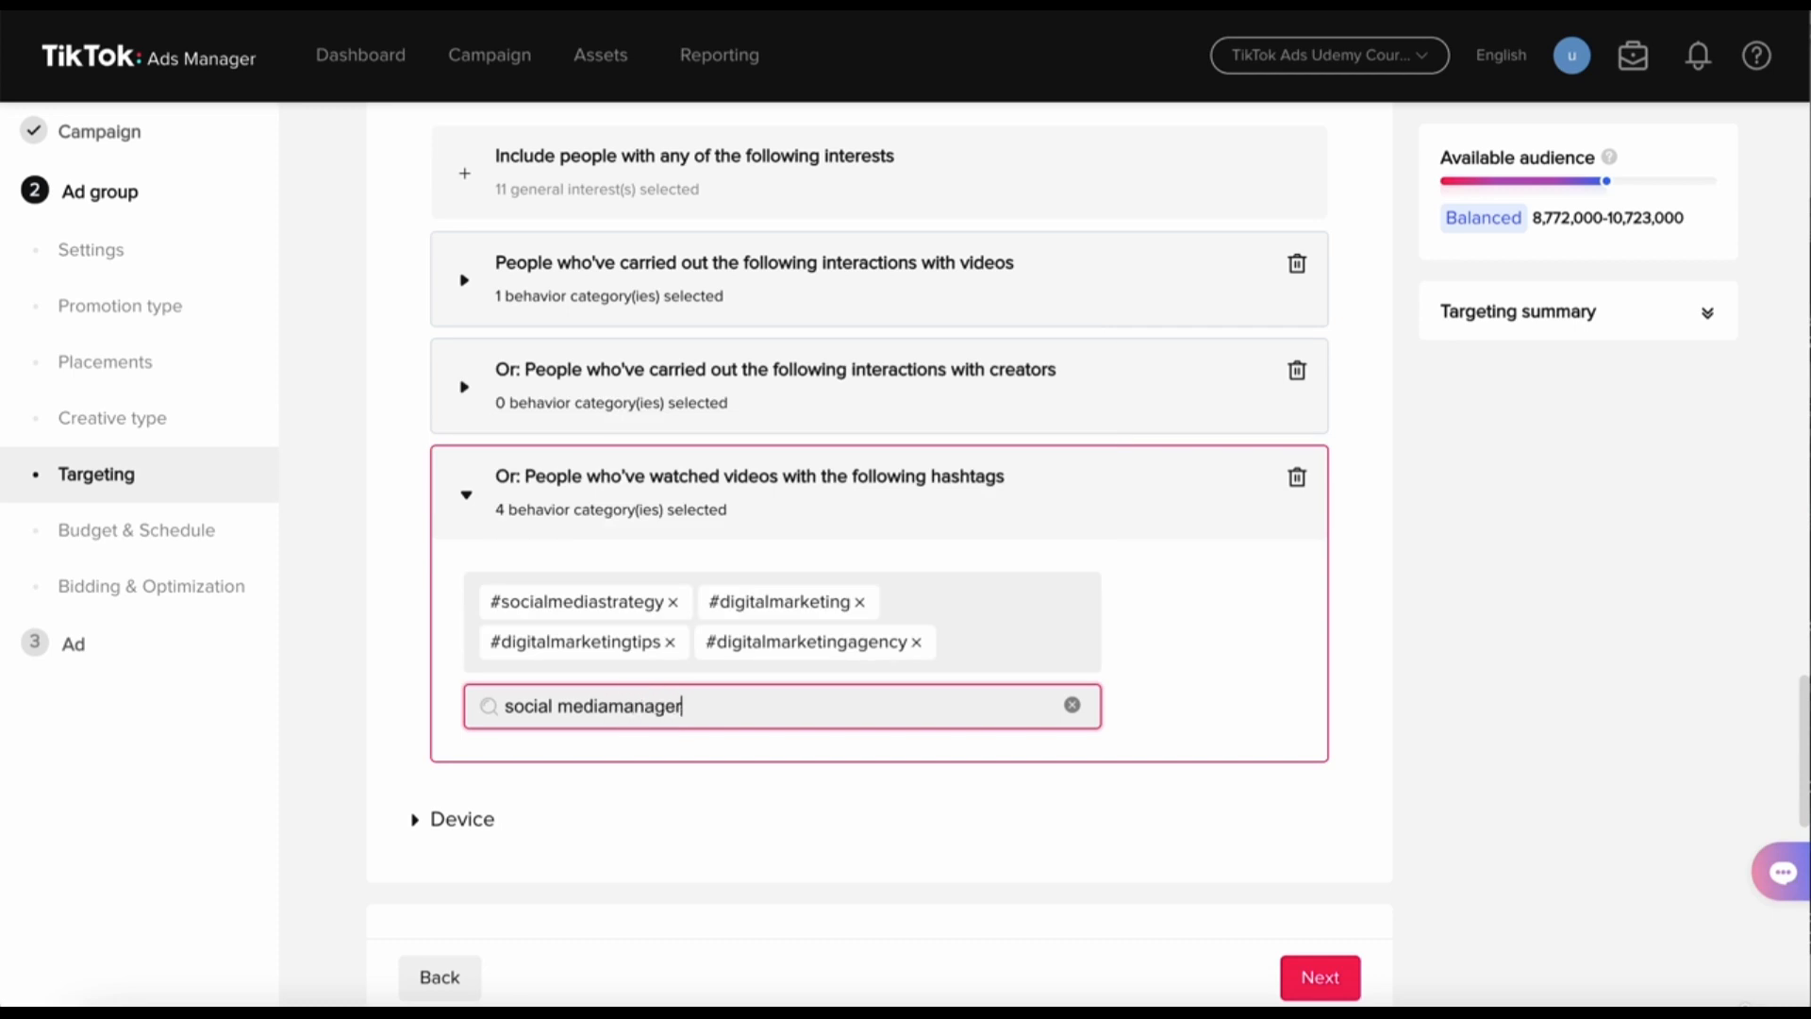
{"action": "key", "text": "Return"}
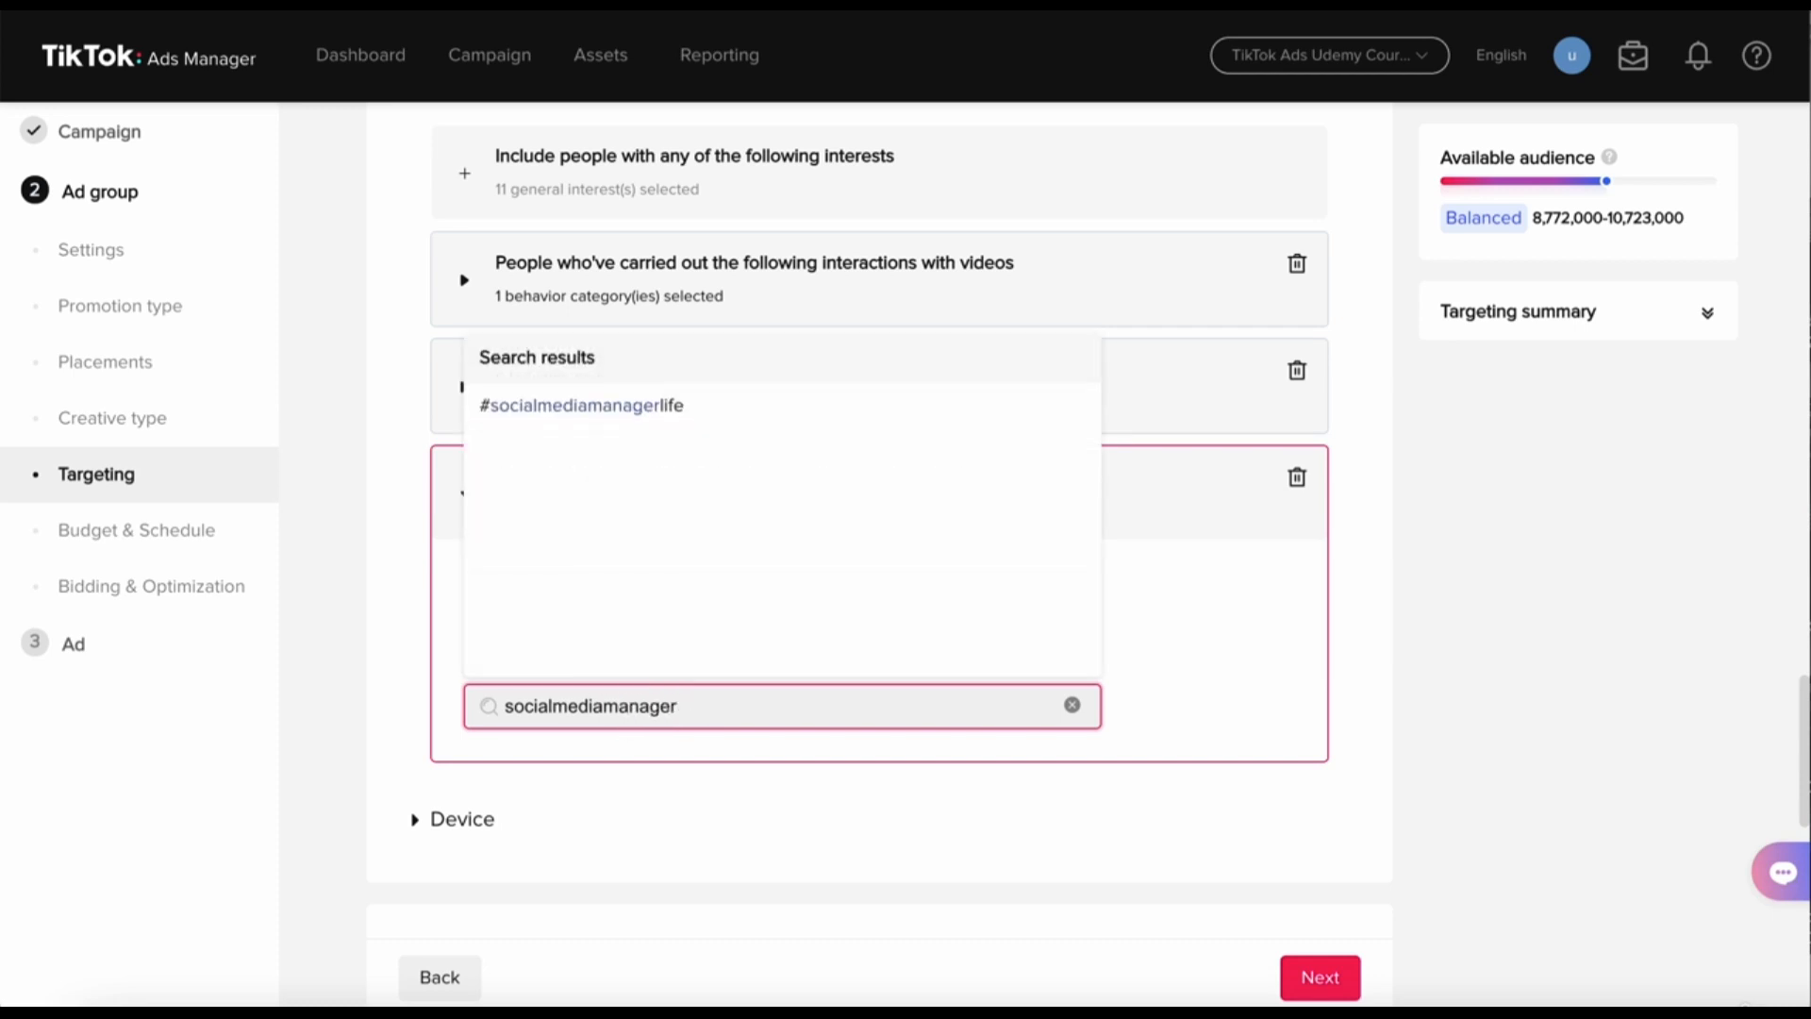
{"action": "left_click", "coordinate": [664, 402]}
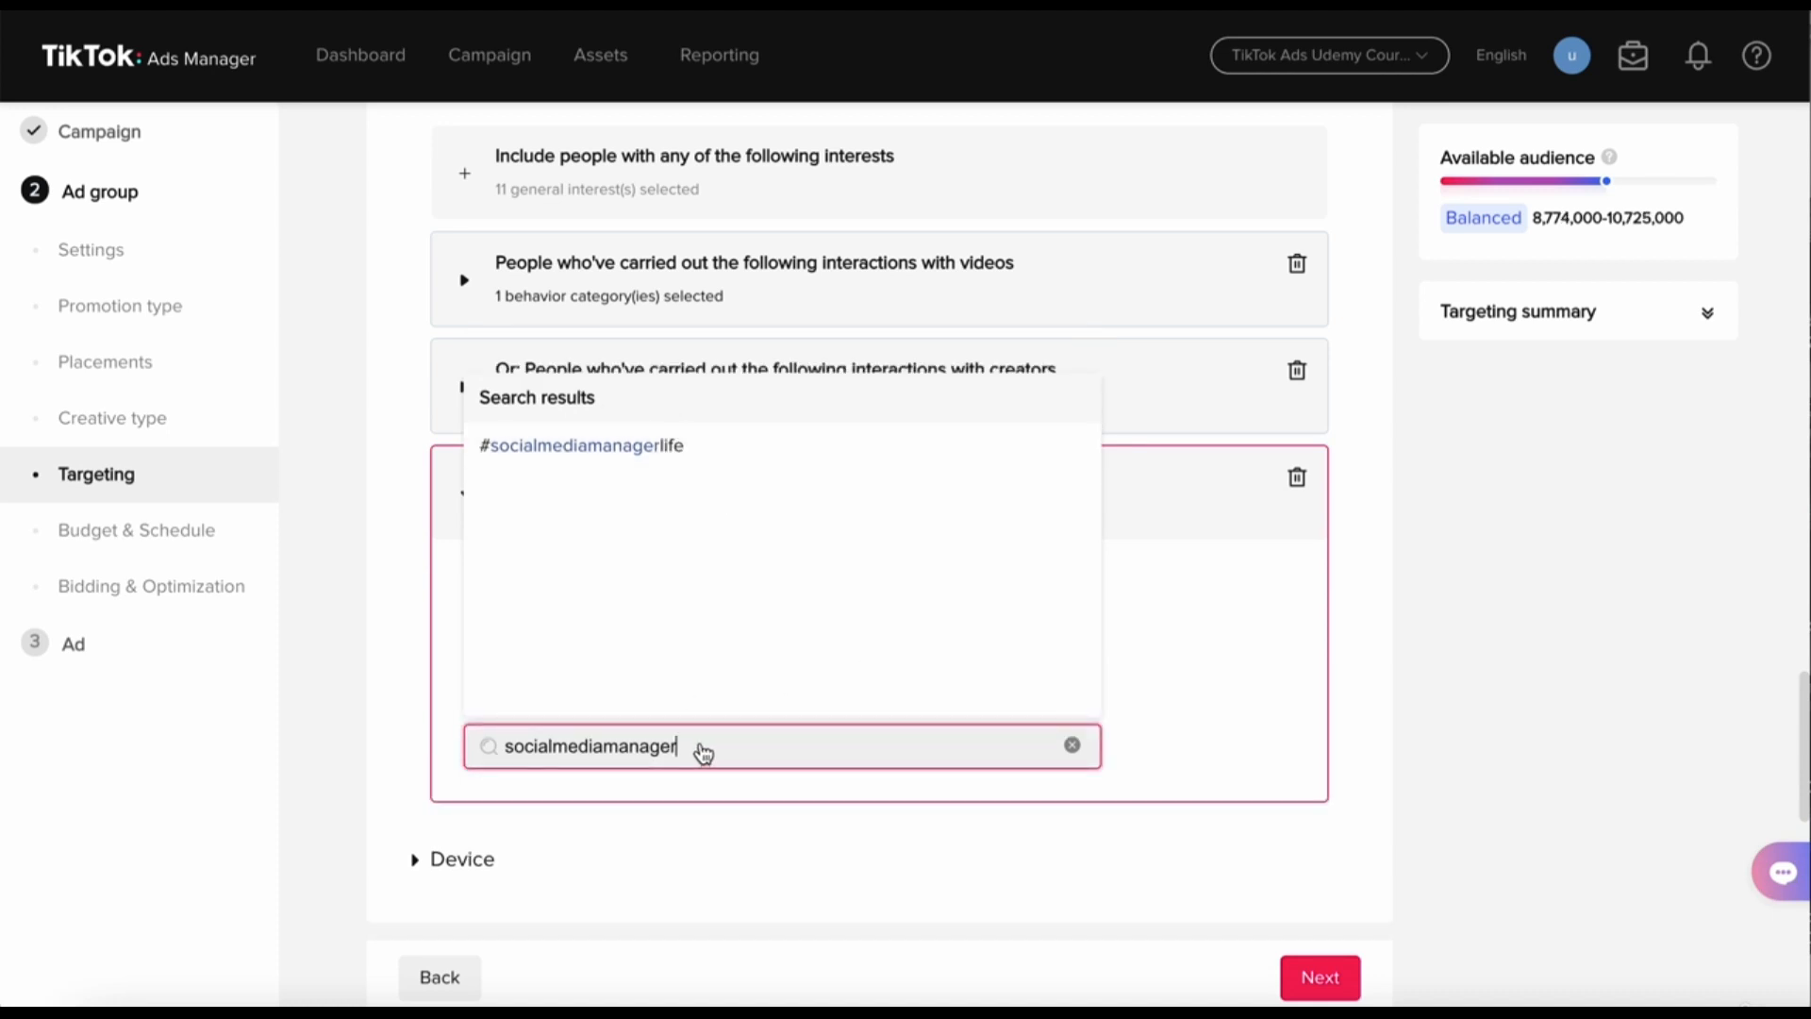
{"action": "left_click", "coordinate": [1072, 745]}
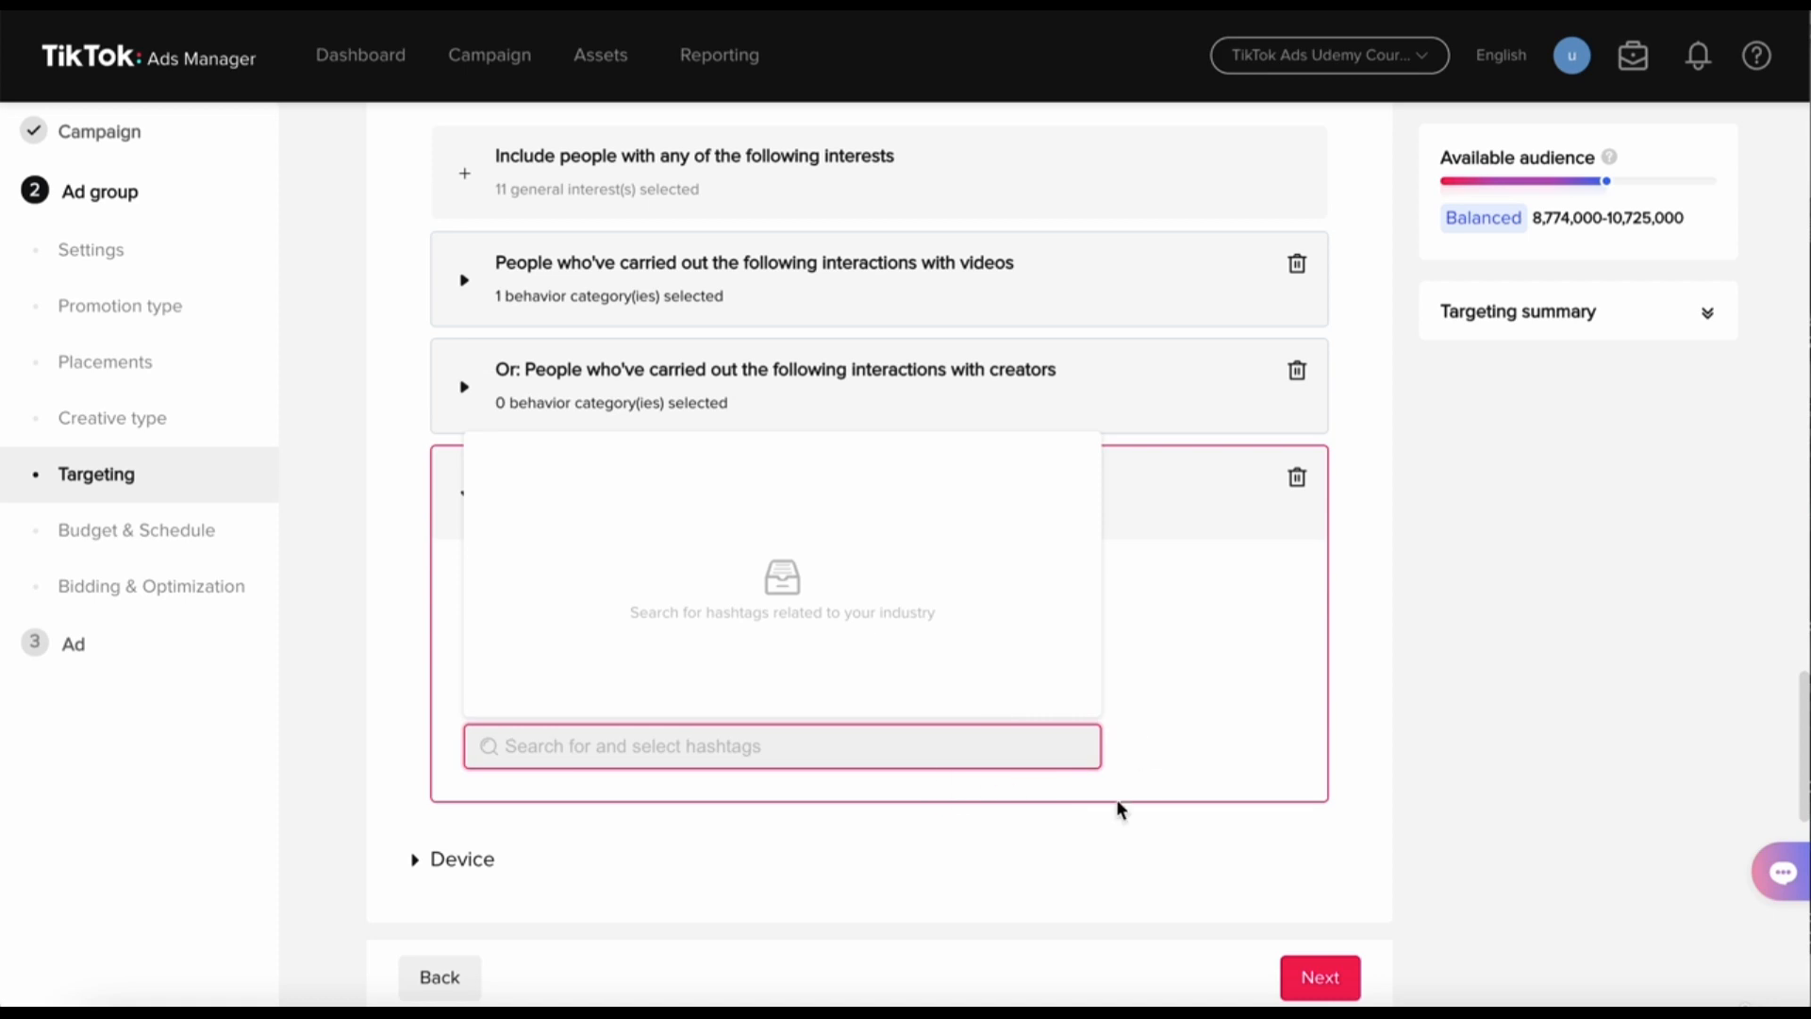
{"action": "left_click", "coordinate": [1119, 809]}
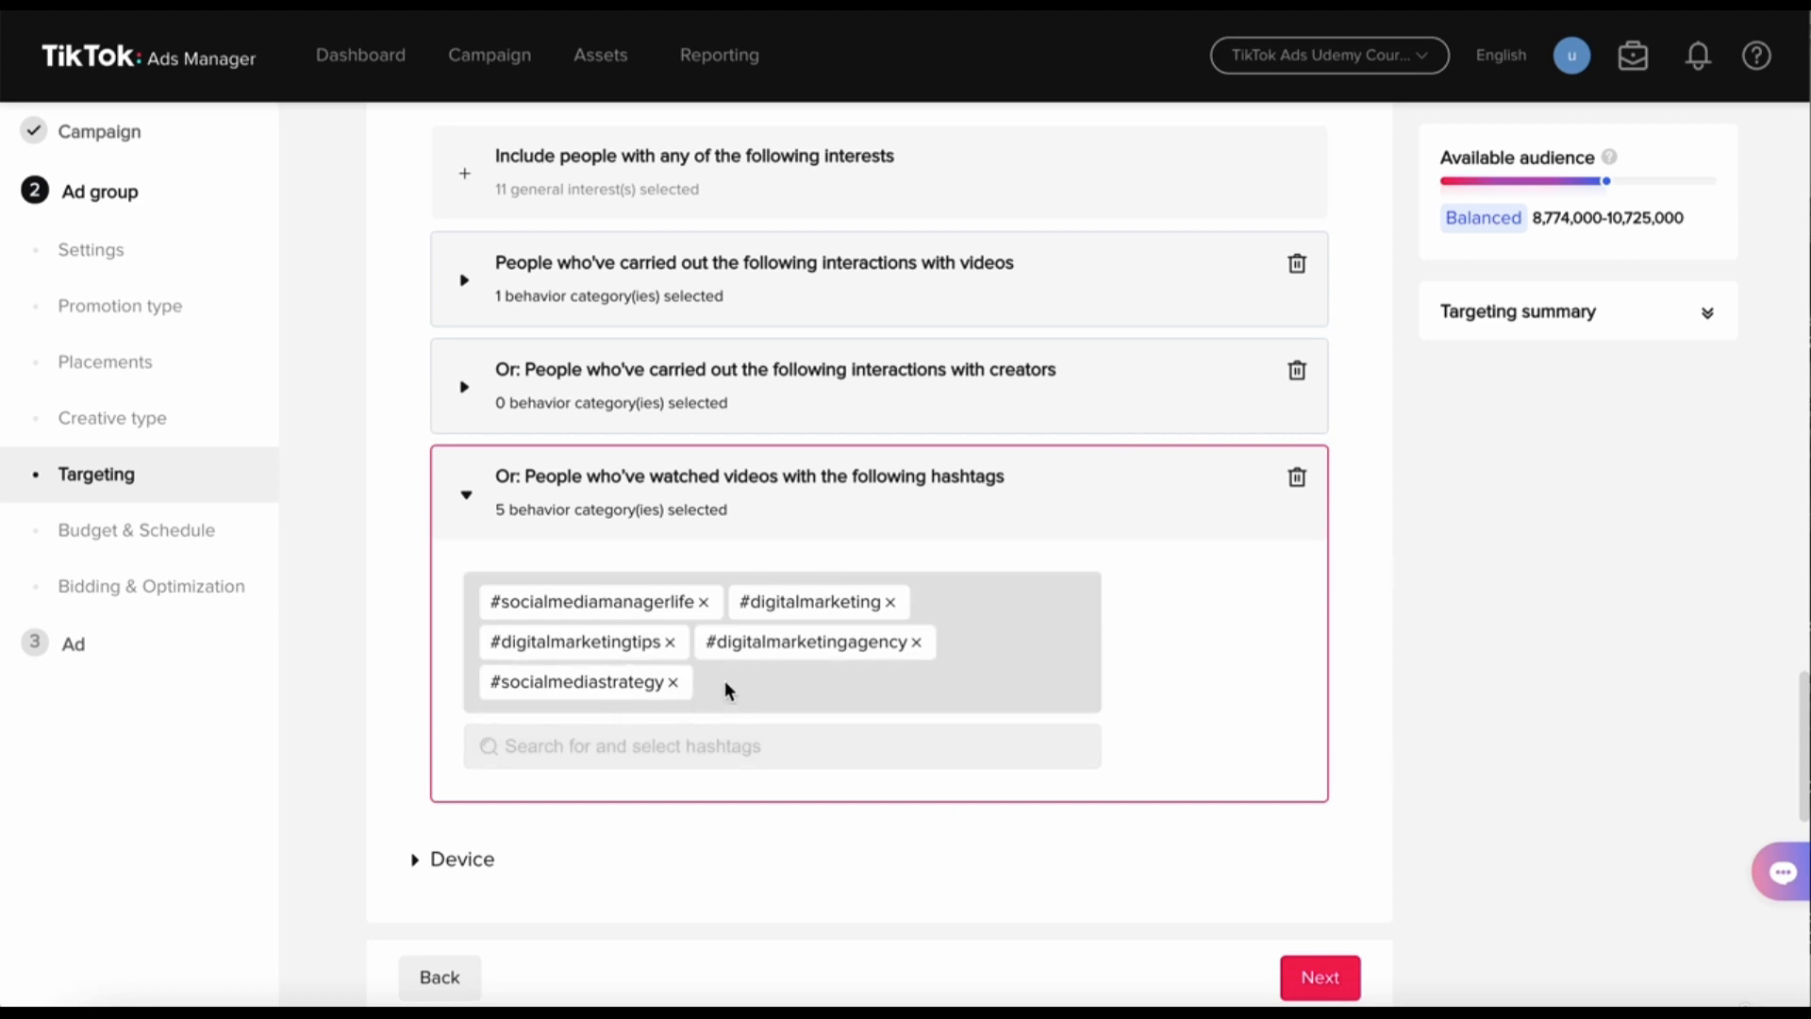
- Expand the Device targeting and try Android and iOS as the operating system before returning it to All
{"action": "left_click", "coordinate": [415, 603]}
{"action": "scroll", "coordinate": [623, 679], "scroll_direction": "down", "scroll_amount": 2}
{"action": "scroll", "coordinate": [622, 679], "scroll_direction": "down", "scroll_amount": 2}
{"action": "left_click", "coordinate": [568, 426]}
{"action": "left_click", "coordinate": [649, 429]}
{"action": "left_click", "coordinate": [467, 429]}
{"action": "scroll", "coordinate": [545, 490], "scroll_direction": "down", "scroll_amount": 2}
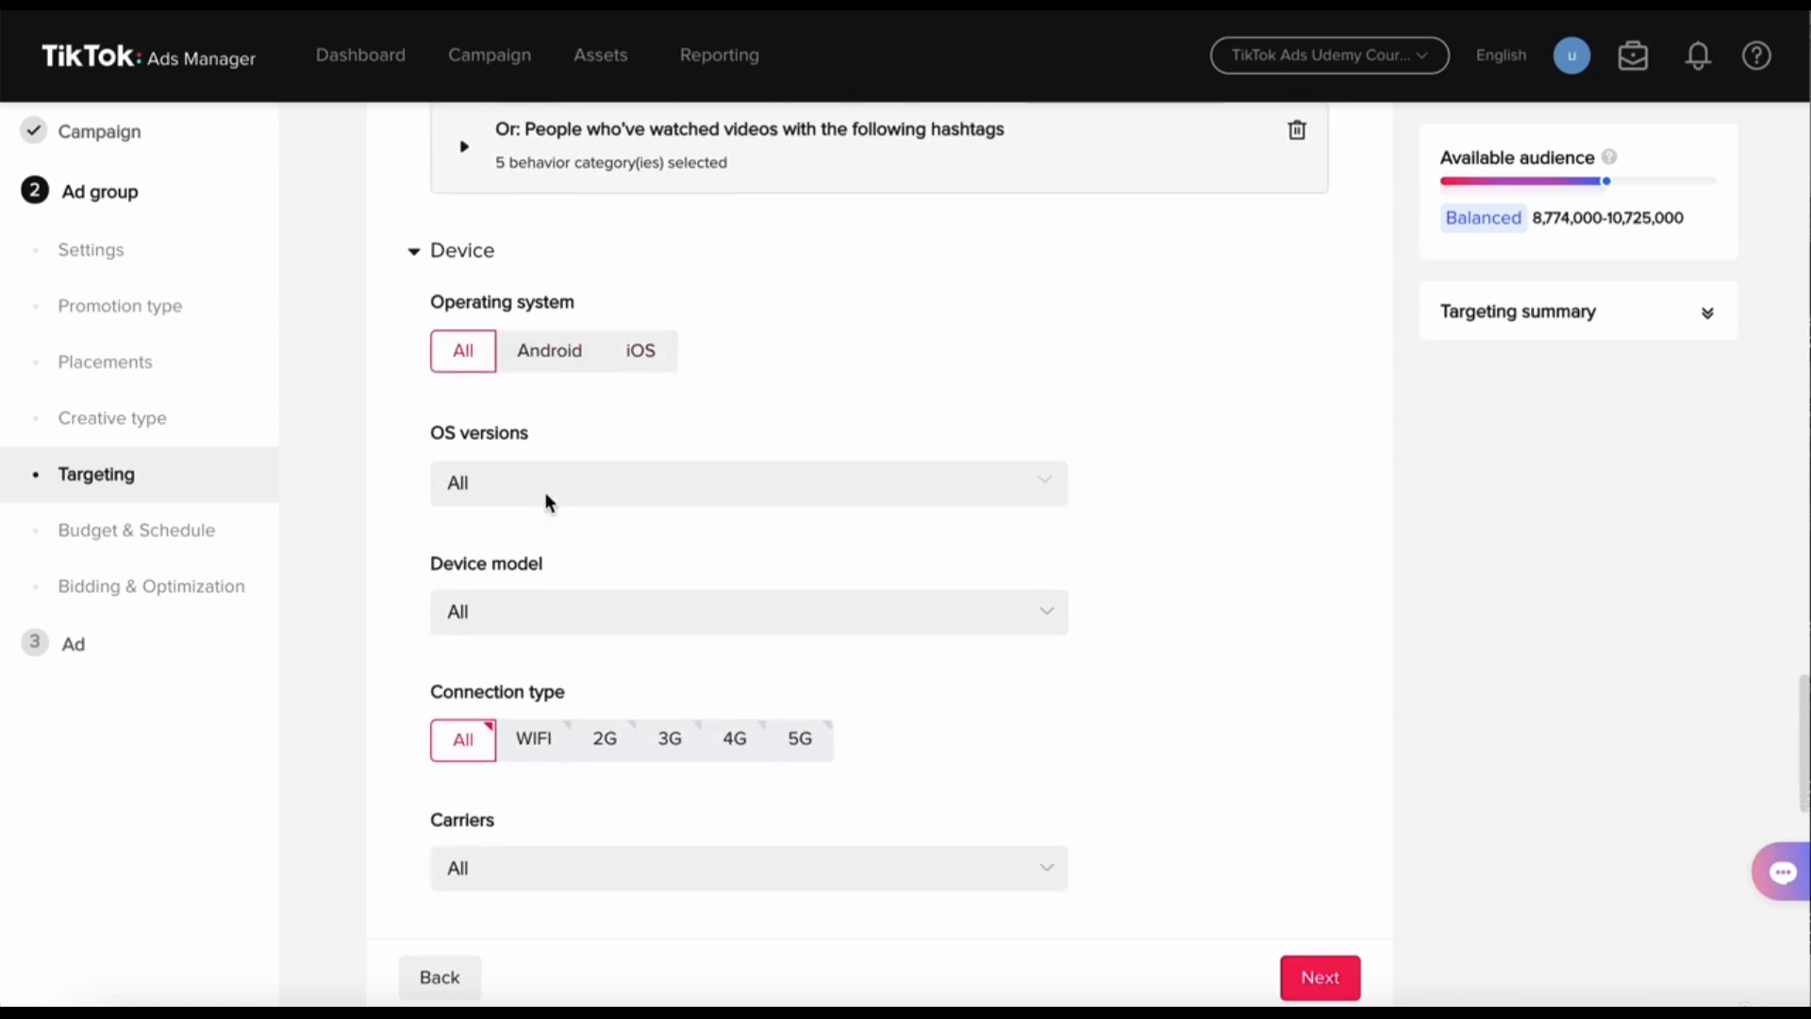
- Examine the available OS versions, device models and carriers in the Device targeting
{"action": "scroll", "coordinate": [545, 490], "scroll_direction": "down", "scroll_amount": 1}
{"action": "left_click", "coordinate": [553, 462]}
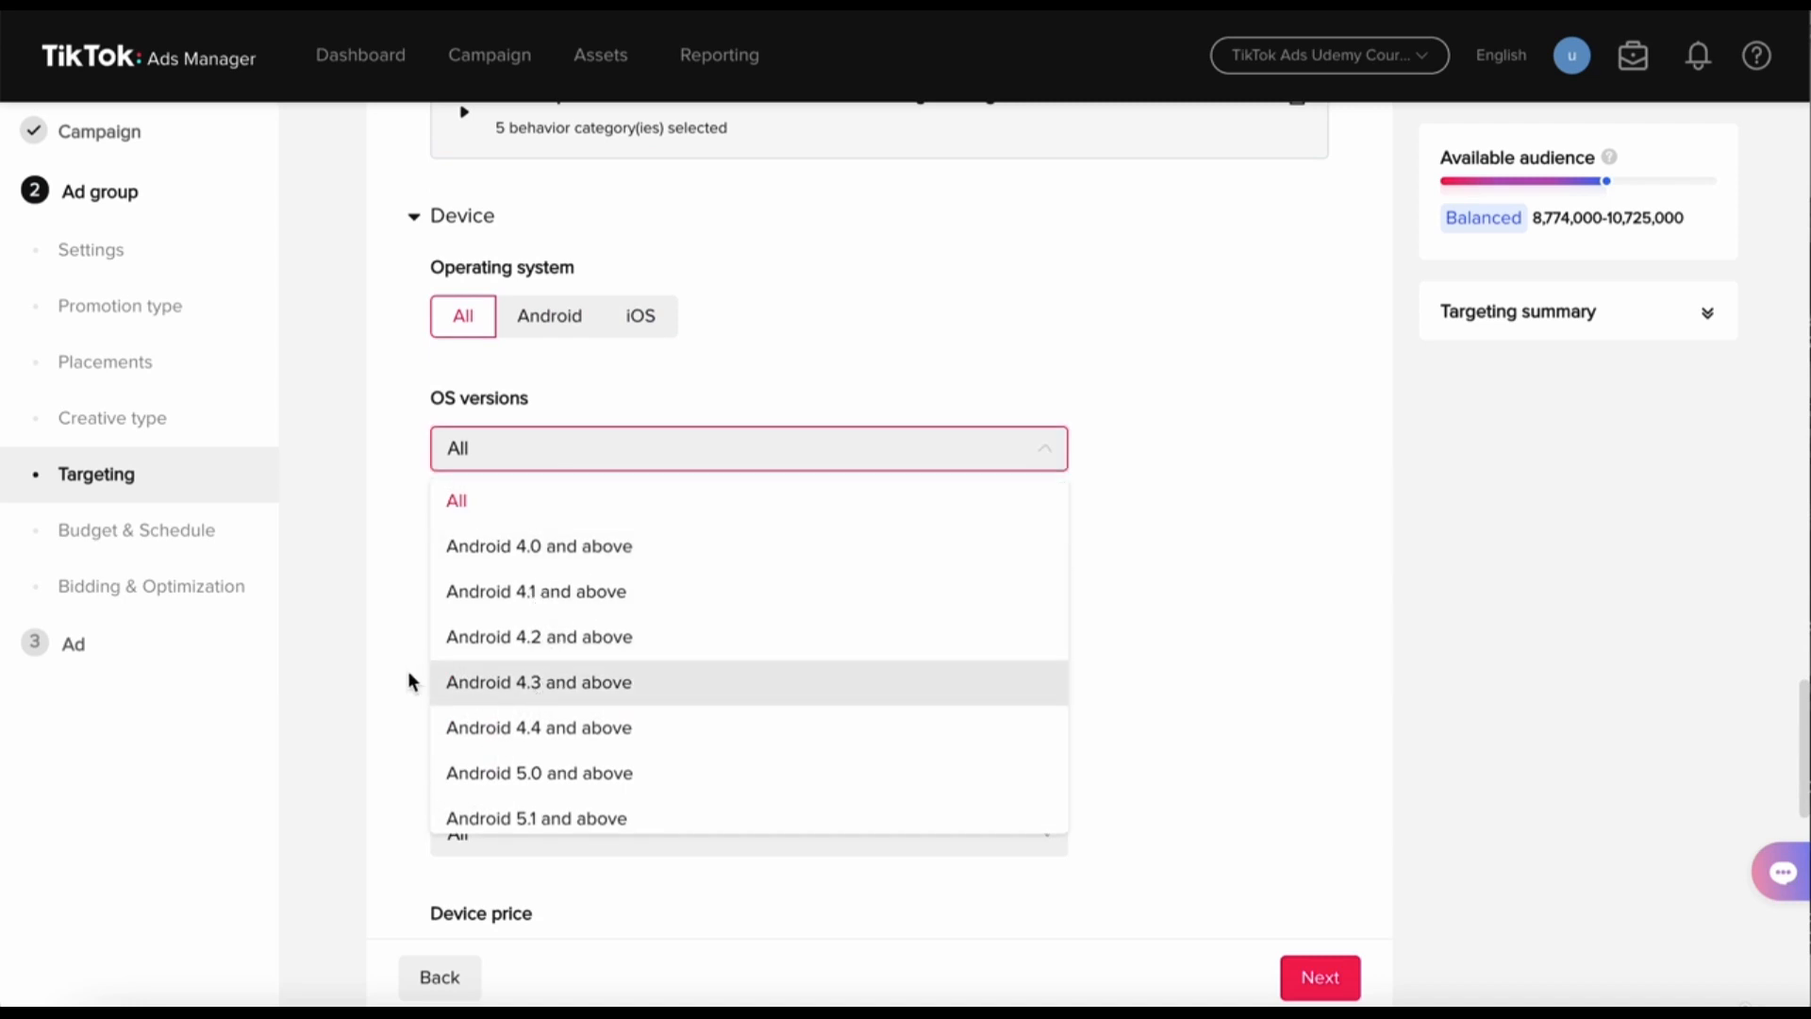
{"action": "left_click", "coordinate": [408, 679]}
{"action": "scroll", "coordinate": [426, 642], "scroll_direction": "down", "scroll_amount": 2}
{"action": "left_click", "coordinate": [533, 509]}
{"action": "scroll", "coordinate": [559, 615], "scroll_direction": "down", "scroll_amount": 1}
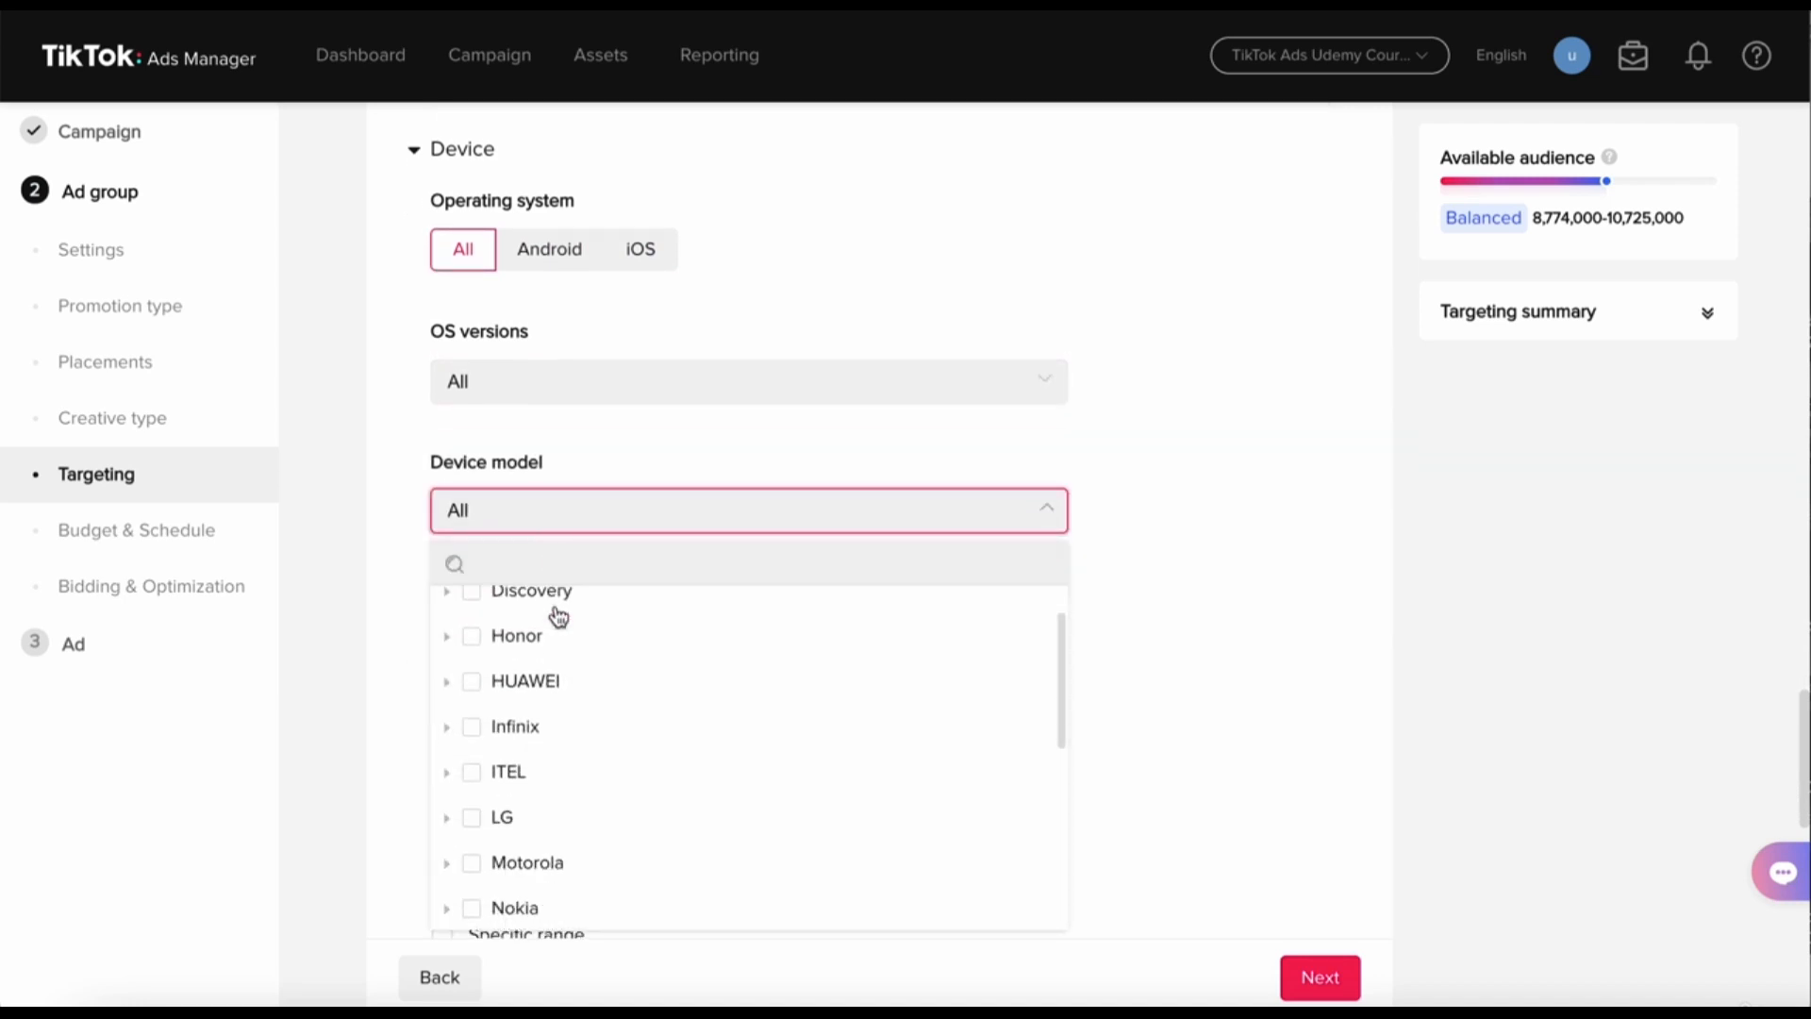
{"action": "left_click", "coordinate": [405, 721]}
{"action": "scroll", "coordinate": [400, 726], "scroll_direction": "down", "scroll_amount": 6}
{"action": "left_click", "coordinate": [514, 568]}
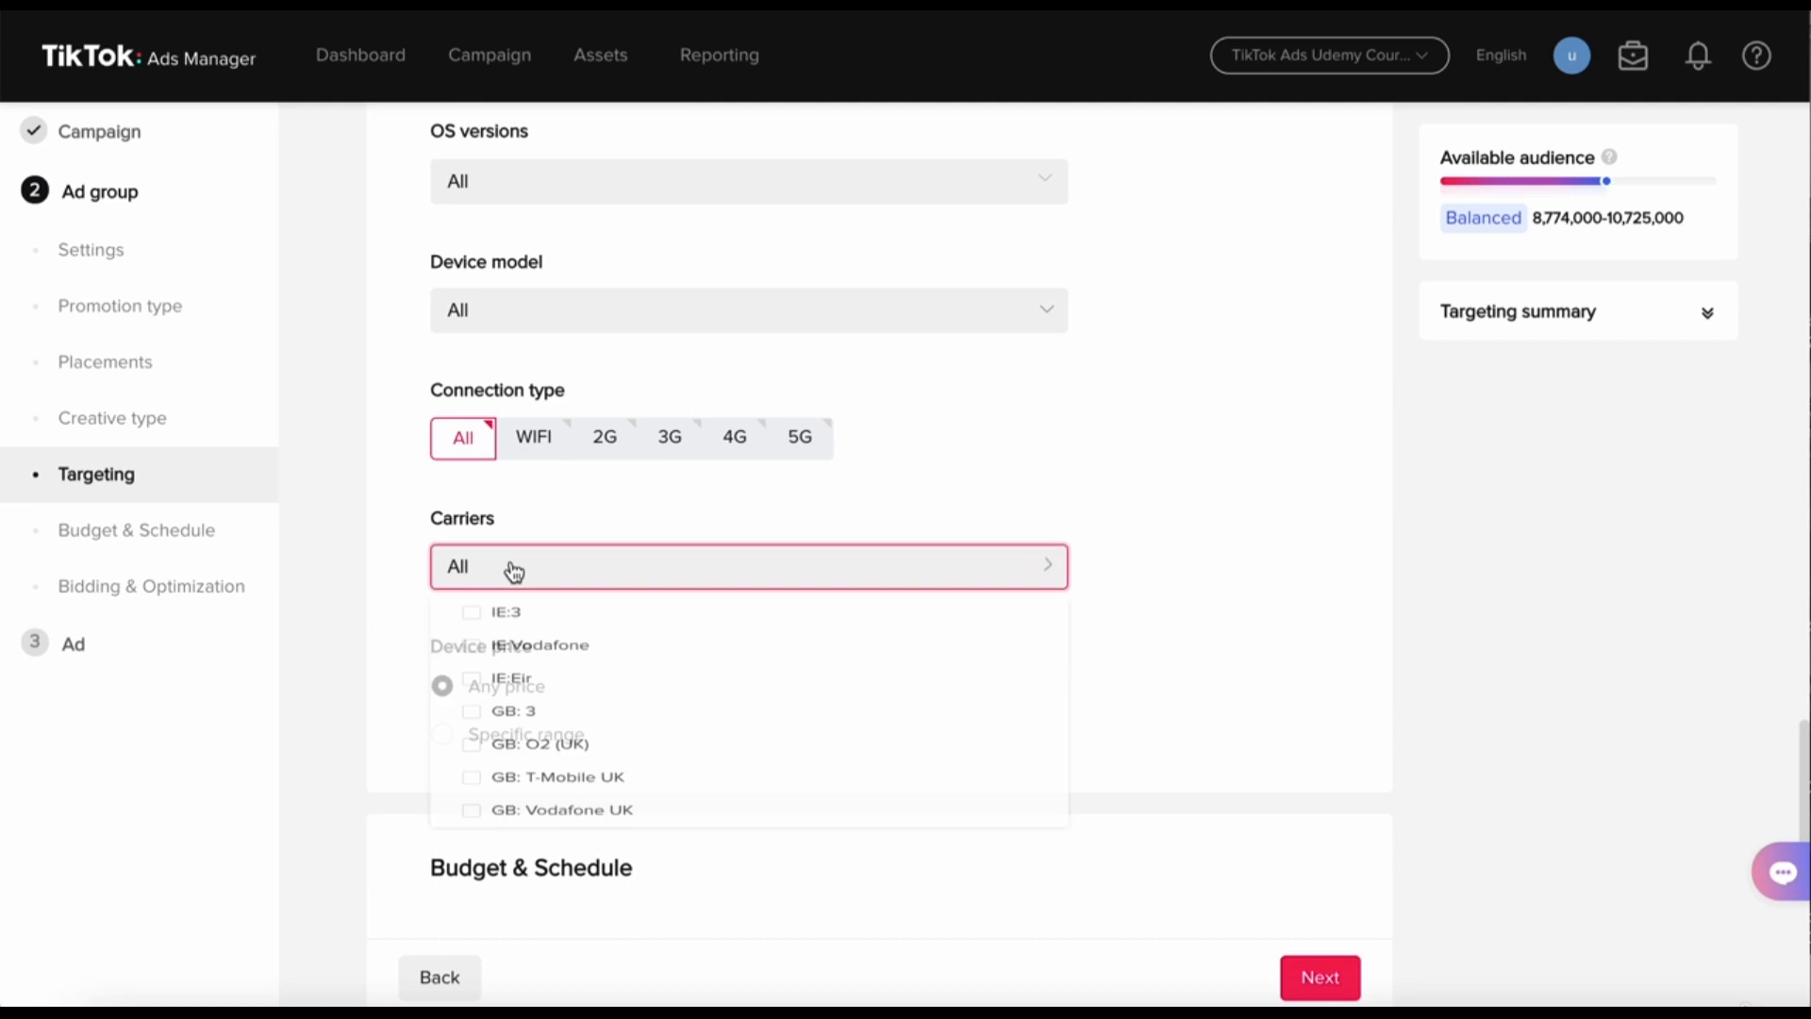
{"action": "left_click", "coordinate": [381, 631]}
{"action": "scroll", "coordinate": [381, 630], "scroll_direction": "up", "scroll_amount": 3}
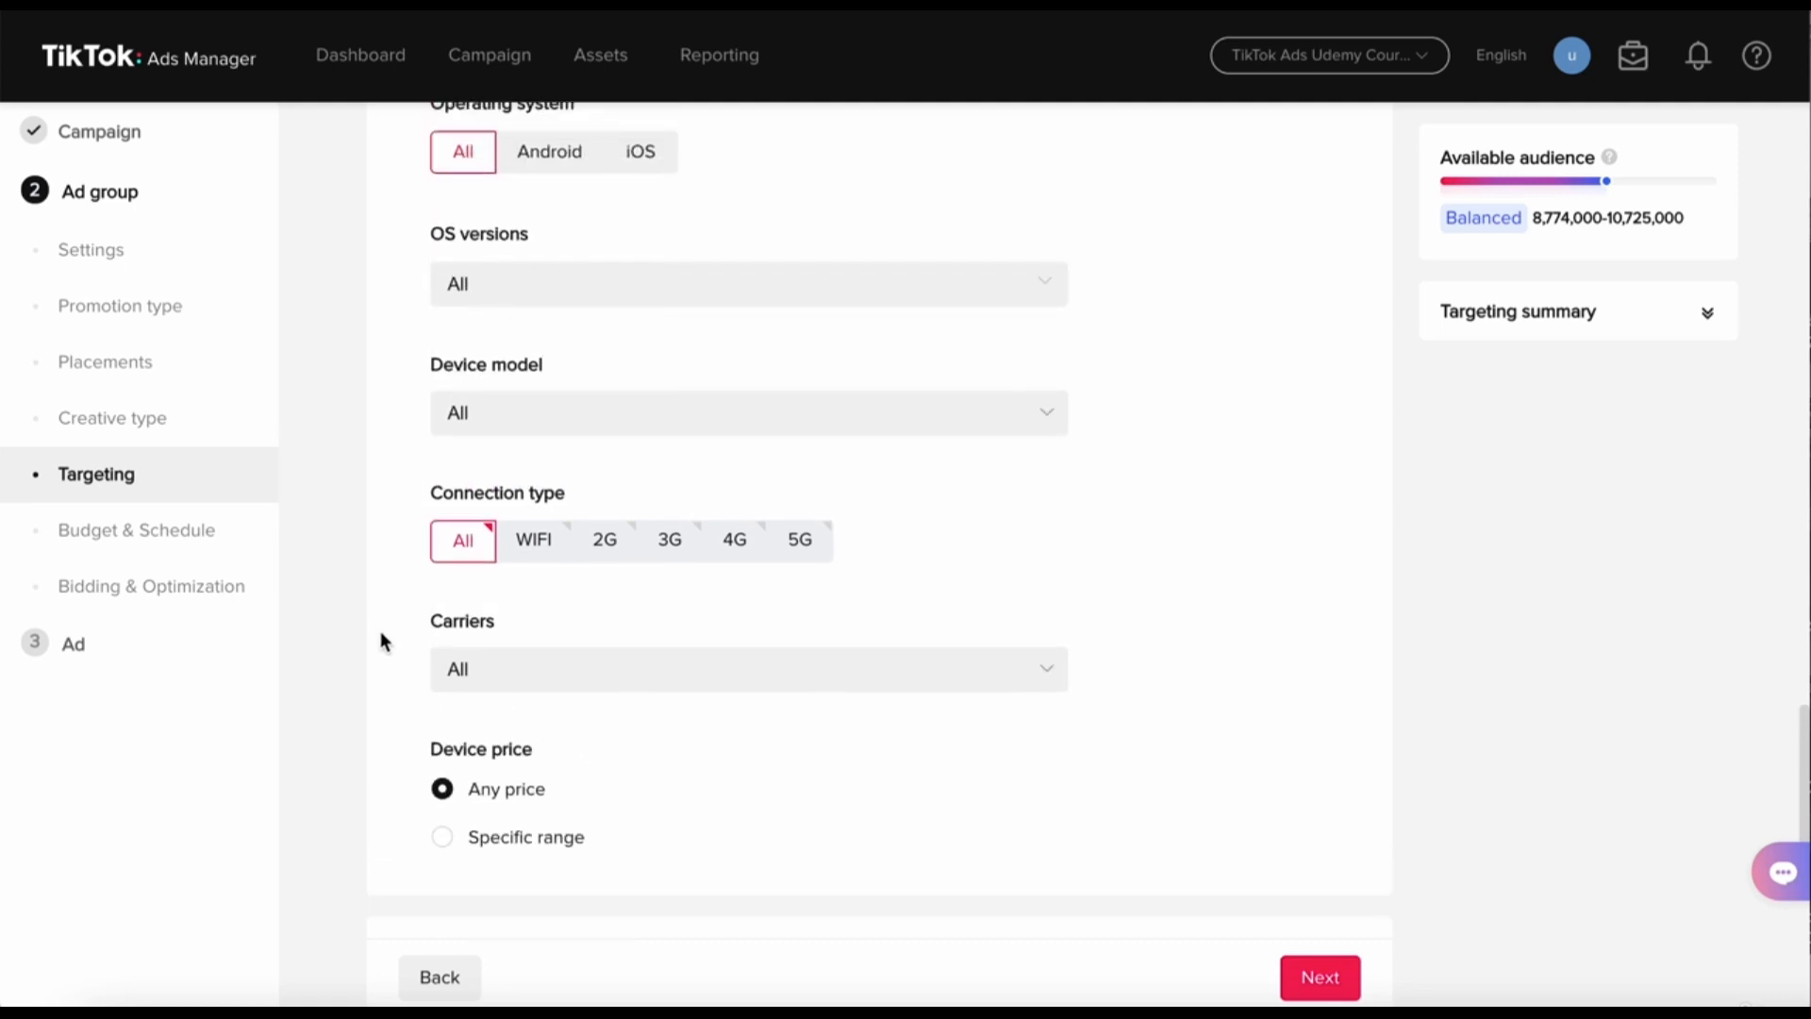
{"action": "scroll", "coordinate": [381, 631], "scroll_direction": "up", "scroll_amount": 1}
{"action": "left_click", "coordinate": [574, 320]}
{"action": "scroll", "coordinate": [566, 509], "scroll_direction": "down", "scroll_amount": 10}
{"action": "left_click", "coordinate": [389, 611]}
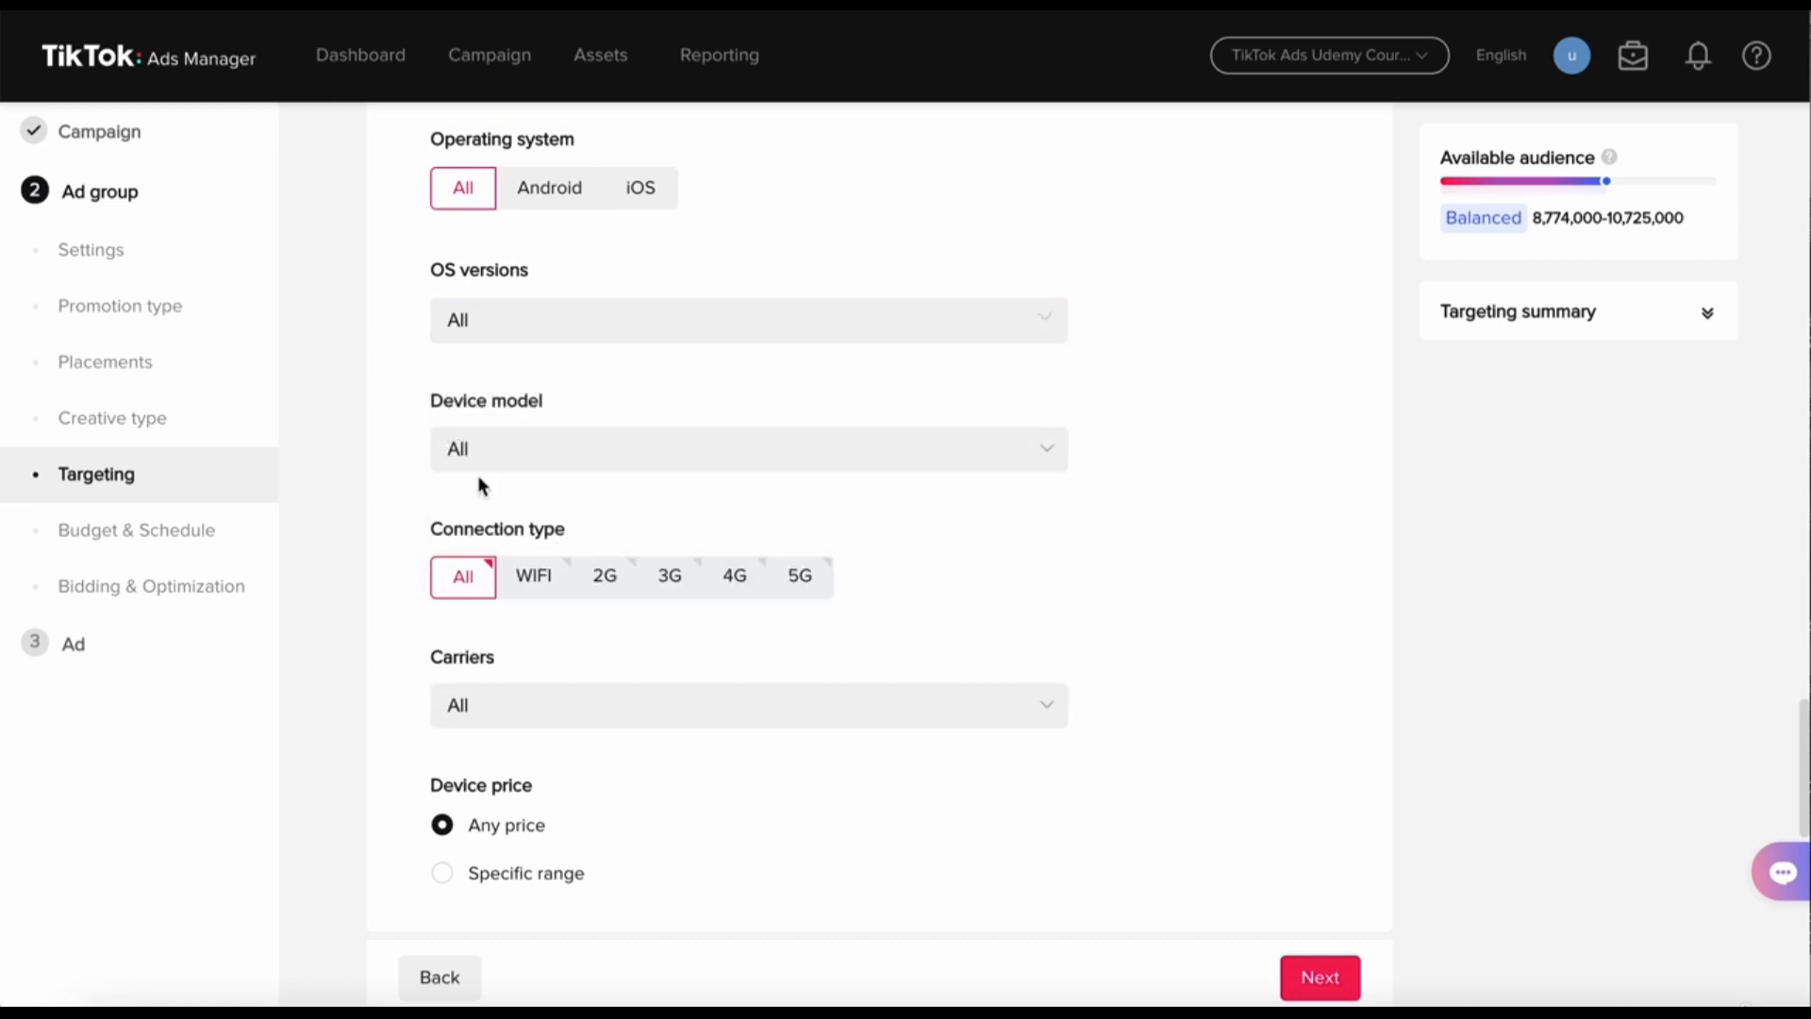
- Try Android as the operating system, browse its OS versions, and set the operating system back to All
{"action": "left_click", "coordinate": [572, 196]}
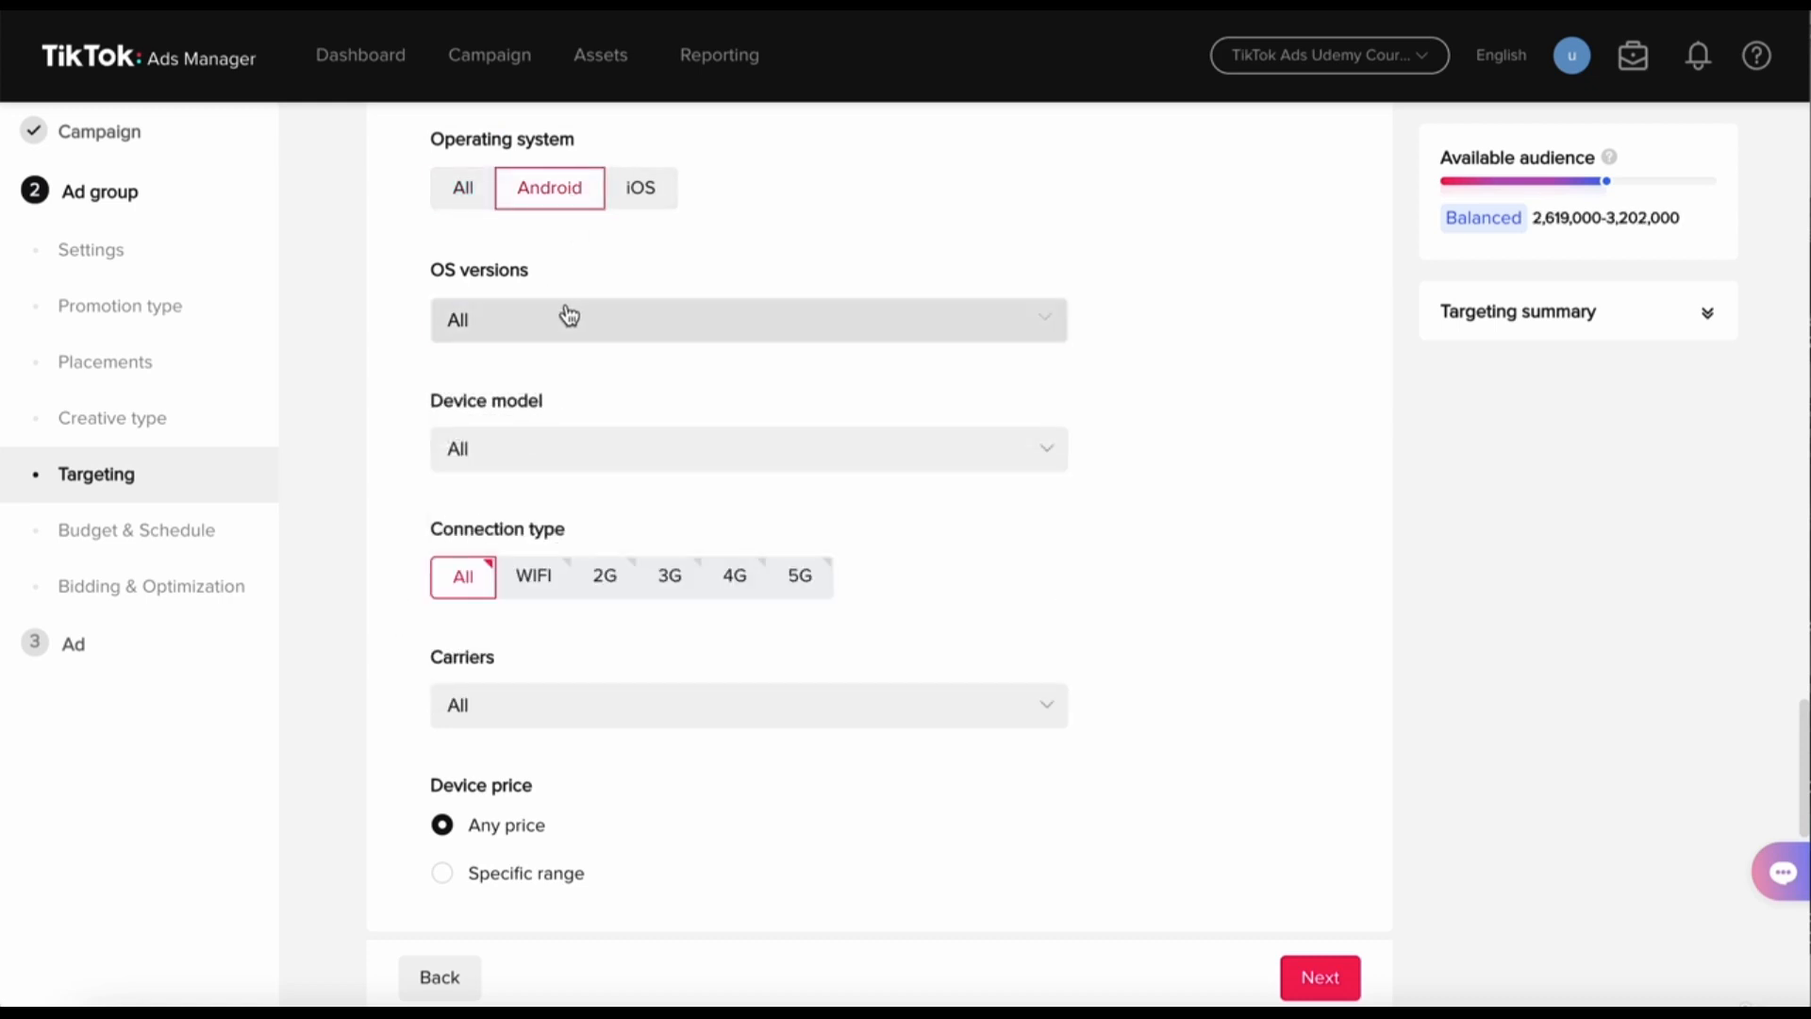
{"action": "left_click", "coordinate": [569, 318]}
{"action": "scroll", "coordinate": [547, 509], "scroll_direction": "down", "scroll_amount": 3}
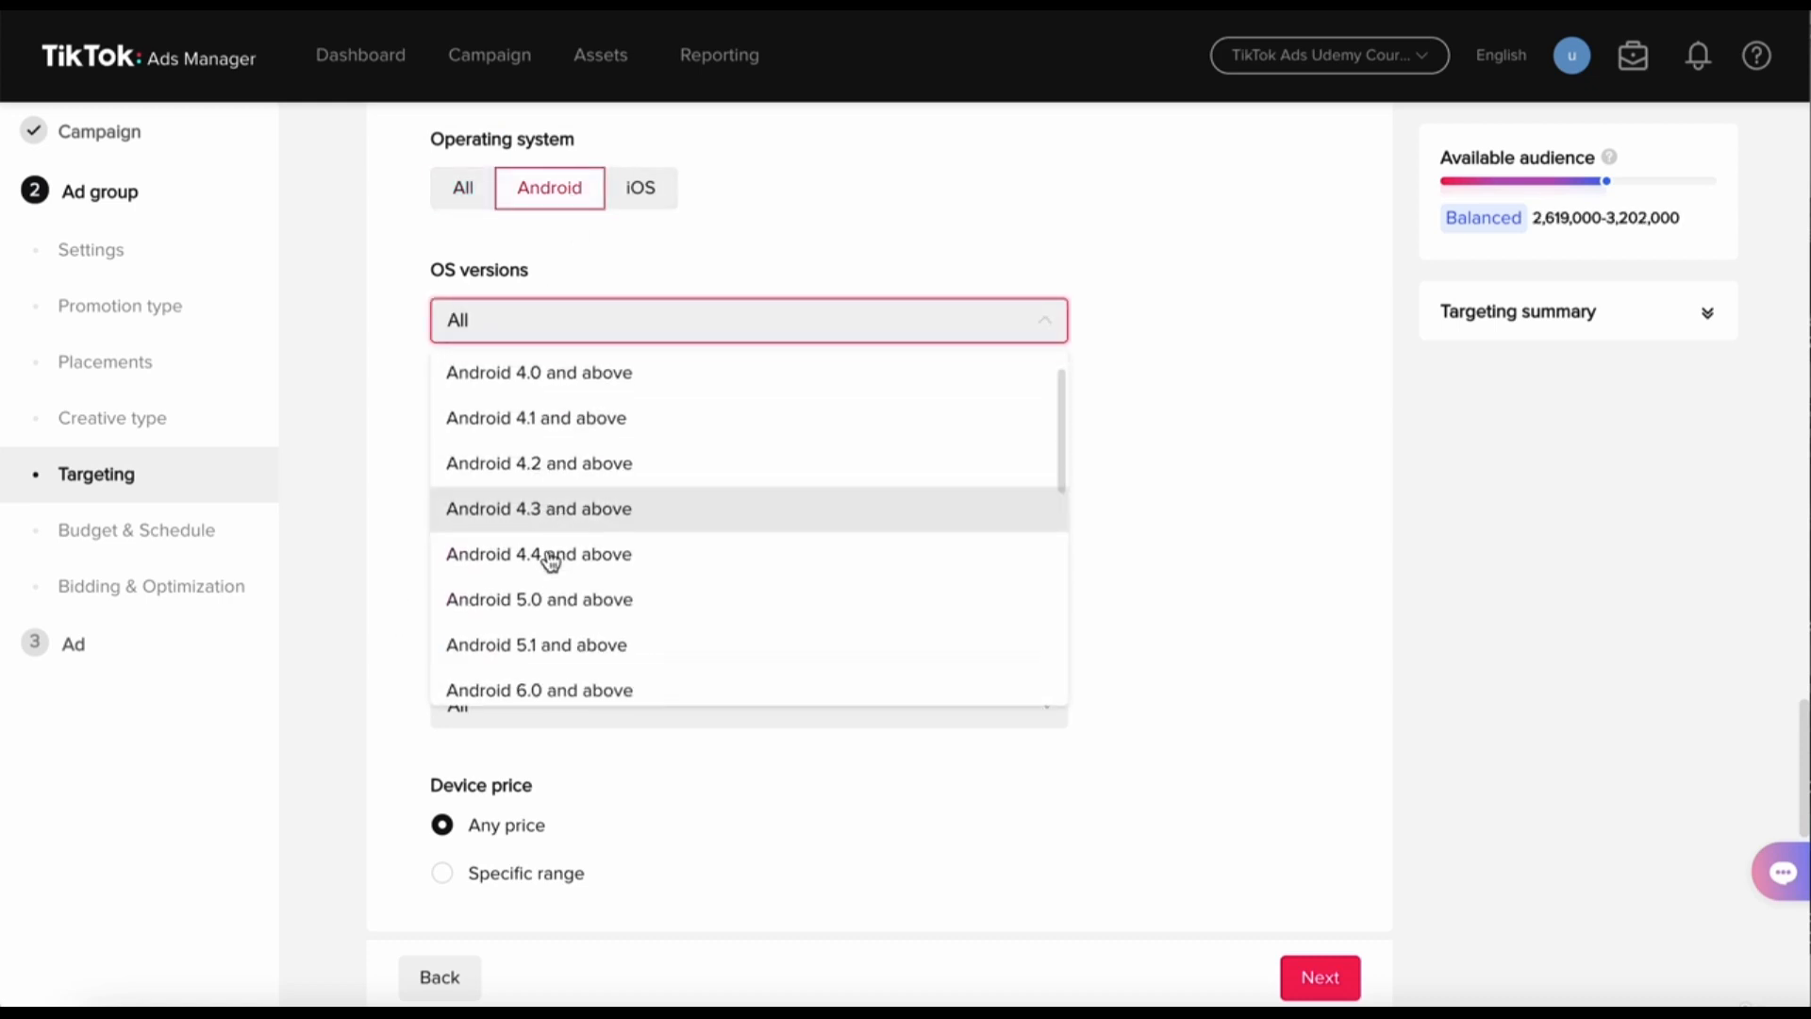
{"action": "left_click", "coordinate": [358, 489]}
{"action": "left_click", "coordinate": [462, 187]}
{"action": "scroll", "coordinate": [392, 443], "scroll_direction": "up", "scroll_amount": 1}
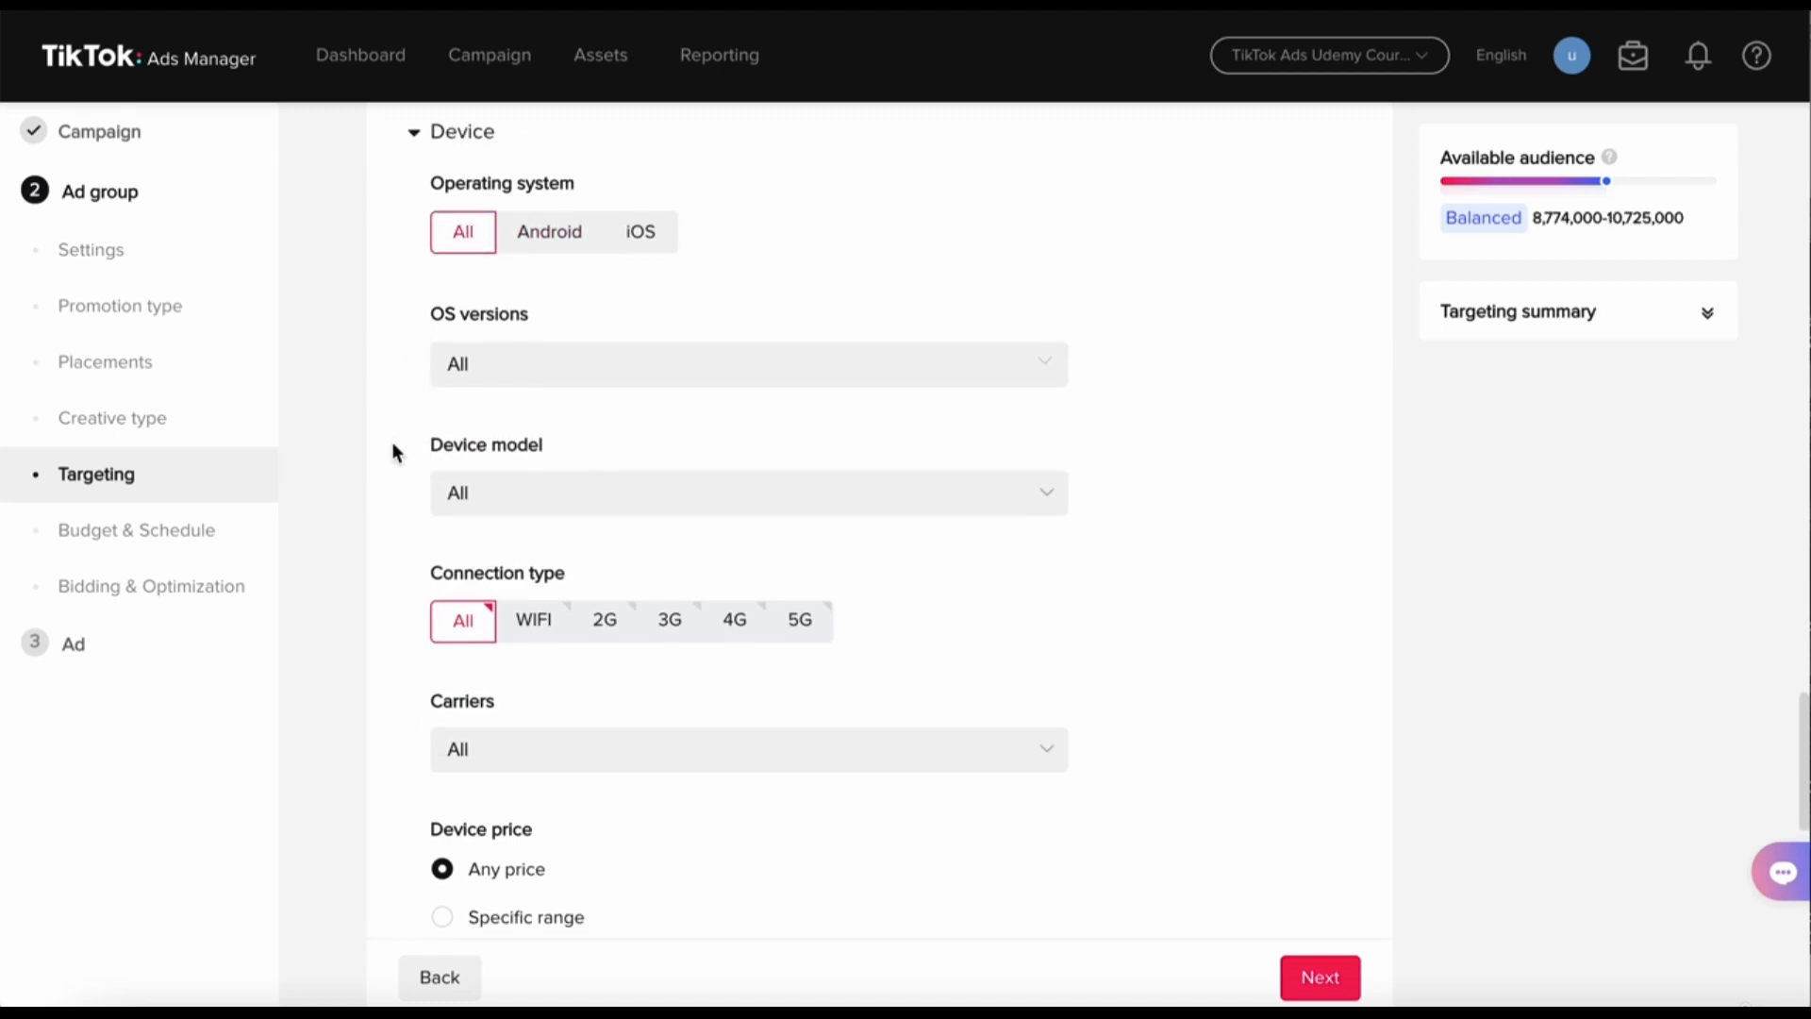
{"action": "scroll", "coordinate": [392, 445], "scroll_direction": "down", "scroll_amount": 1}
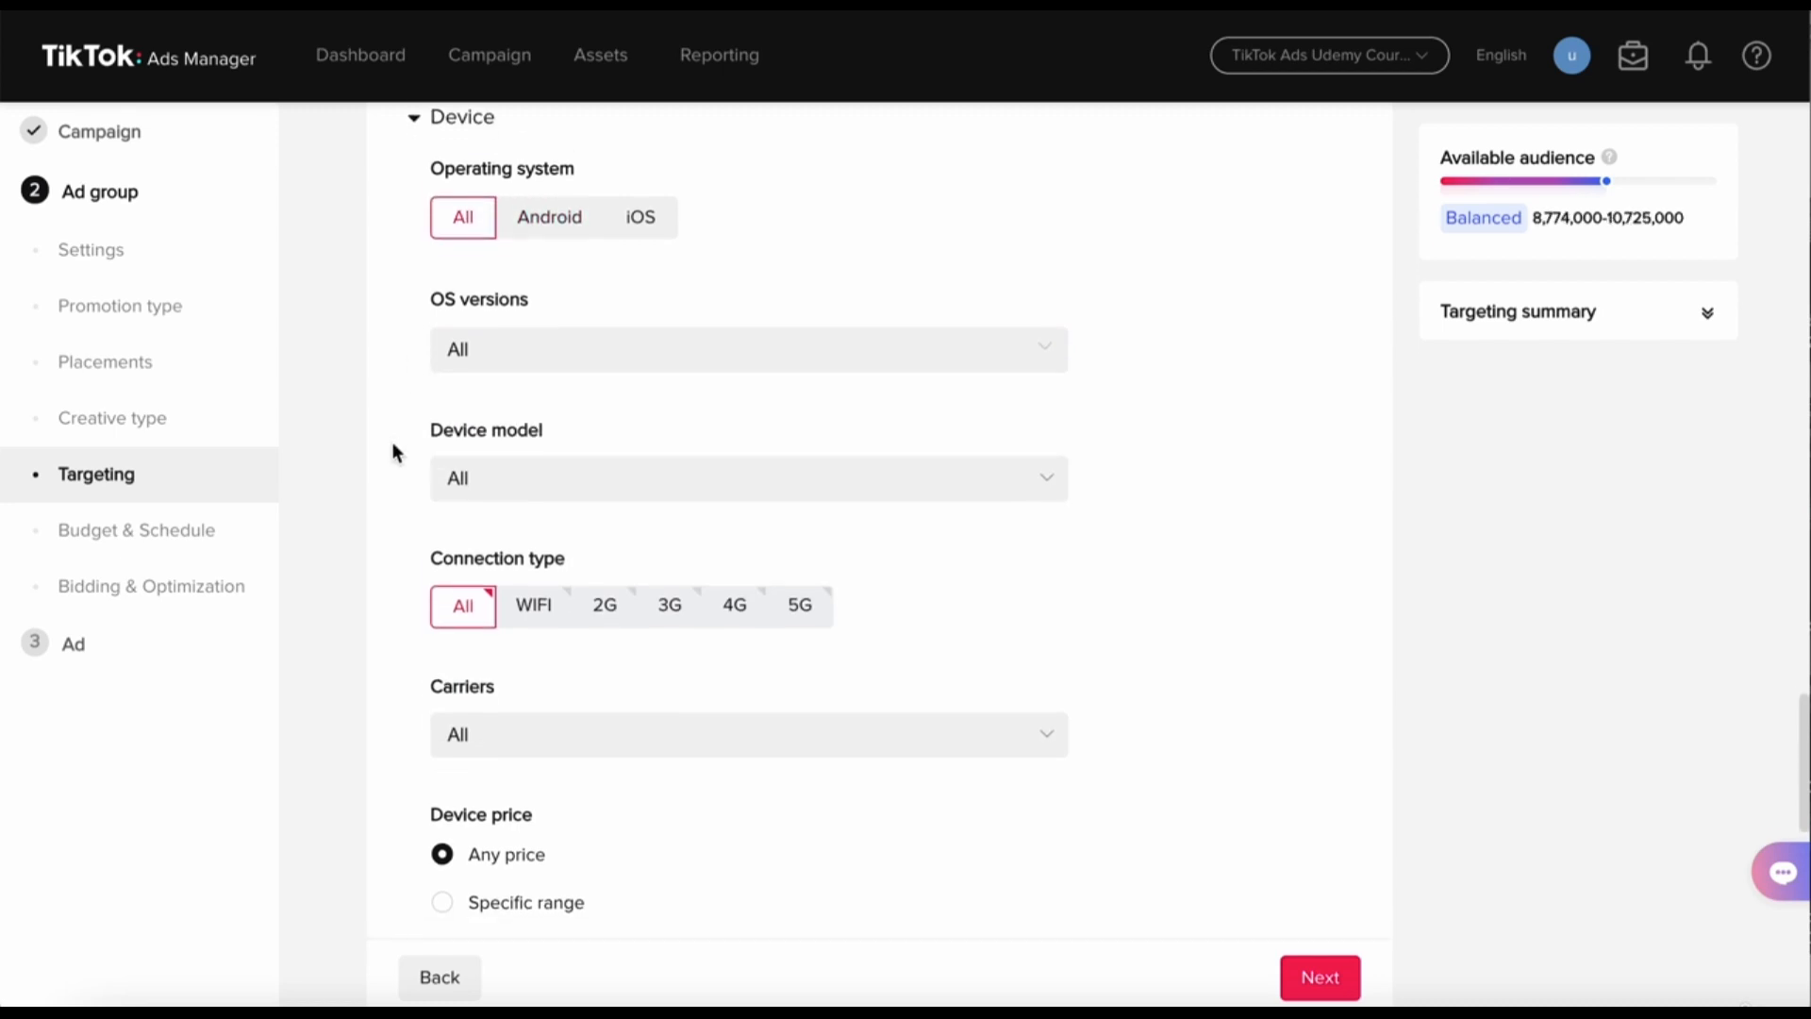
- Collapse the Device targeting and set the ad group's daily budget to 50 GBP
{"action": "left_click", "coordinate": [418, 128]}
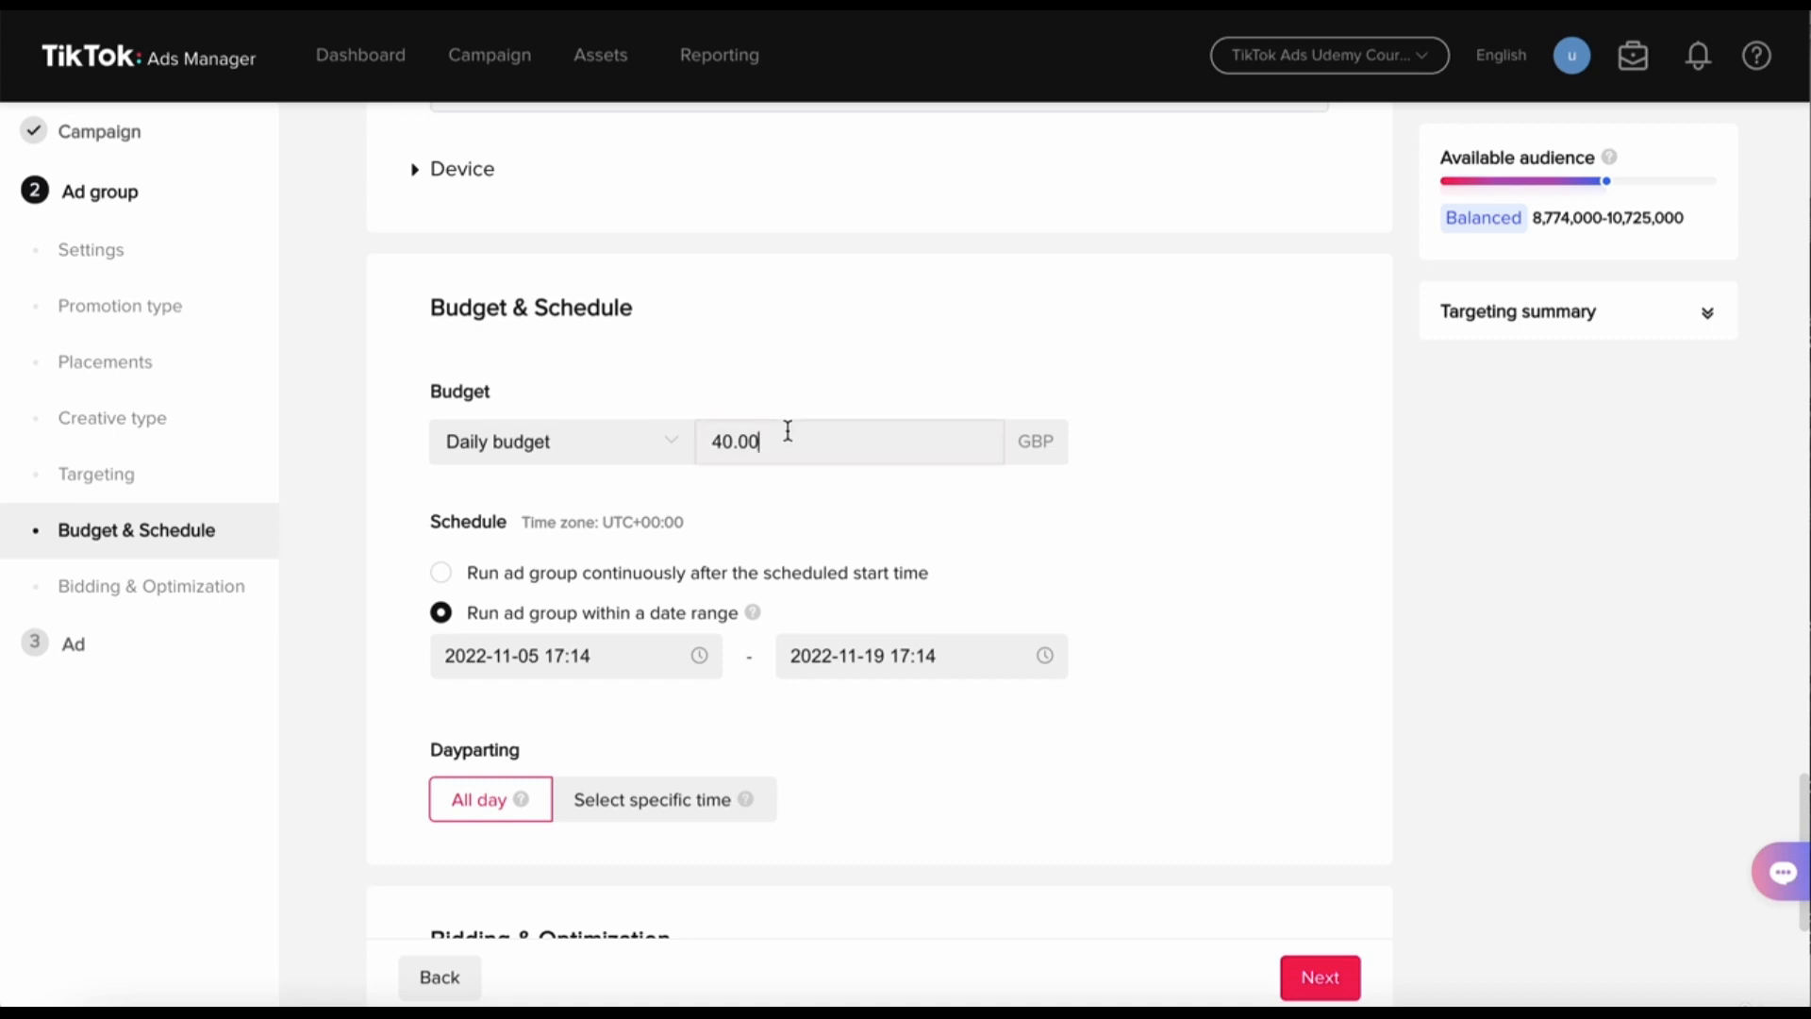
{"action": "left_click_drag", "start_coordinate": [789, 432], "coordinate": [679, 453]}
{"action": "type", "text": "50"}
{"action": "left_click", "coordinate": [754, 382]}
{"action": "left_click_drag", "start_coordinate": [428, 521], "coordinate": [505, 524]}
{"action": "left_click", "coordinate": [517, 523]}
{"action": "scroll", "coordinate": [578, 526], "scroll_direction": "down", "scroll_amount": 1}
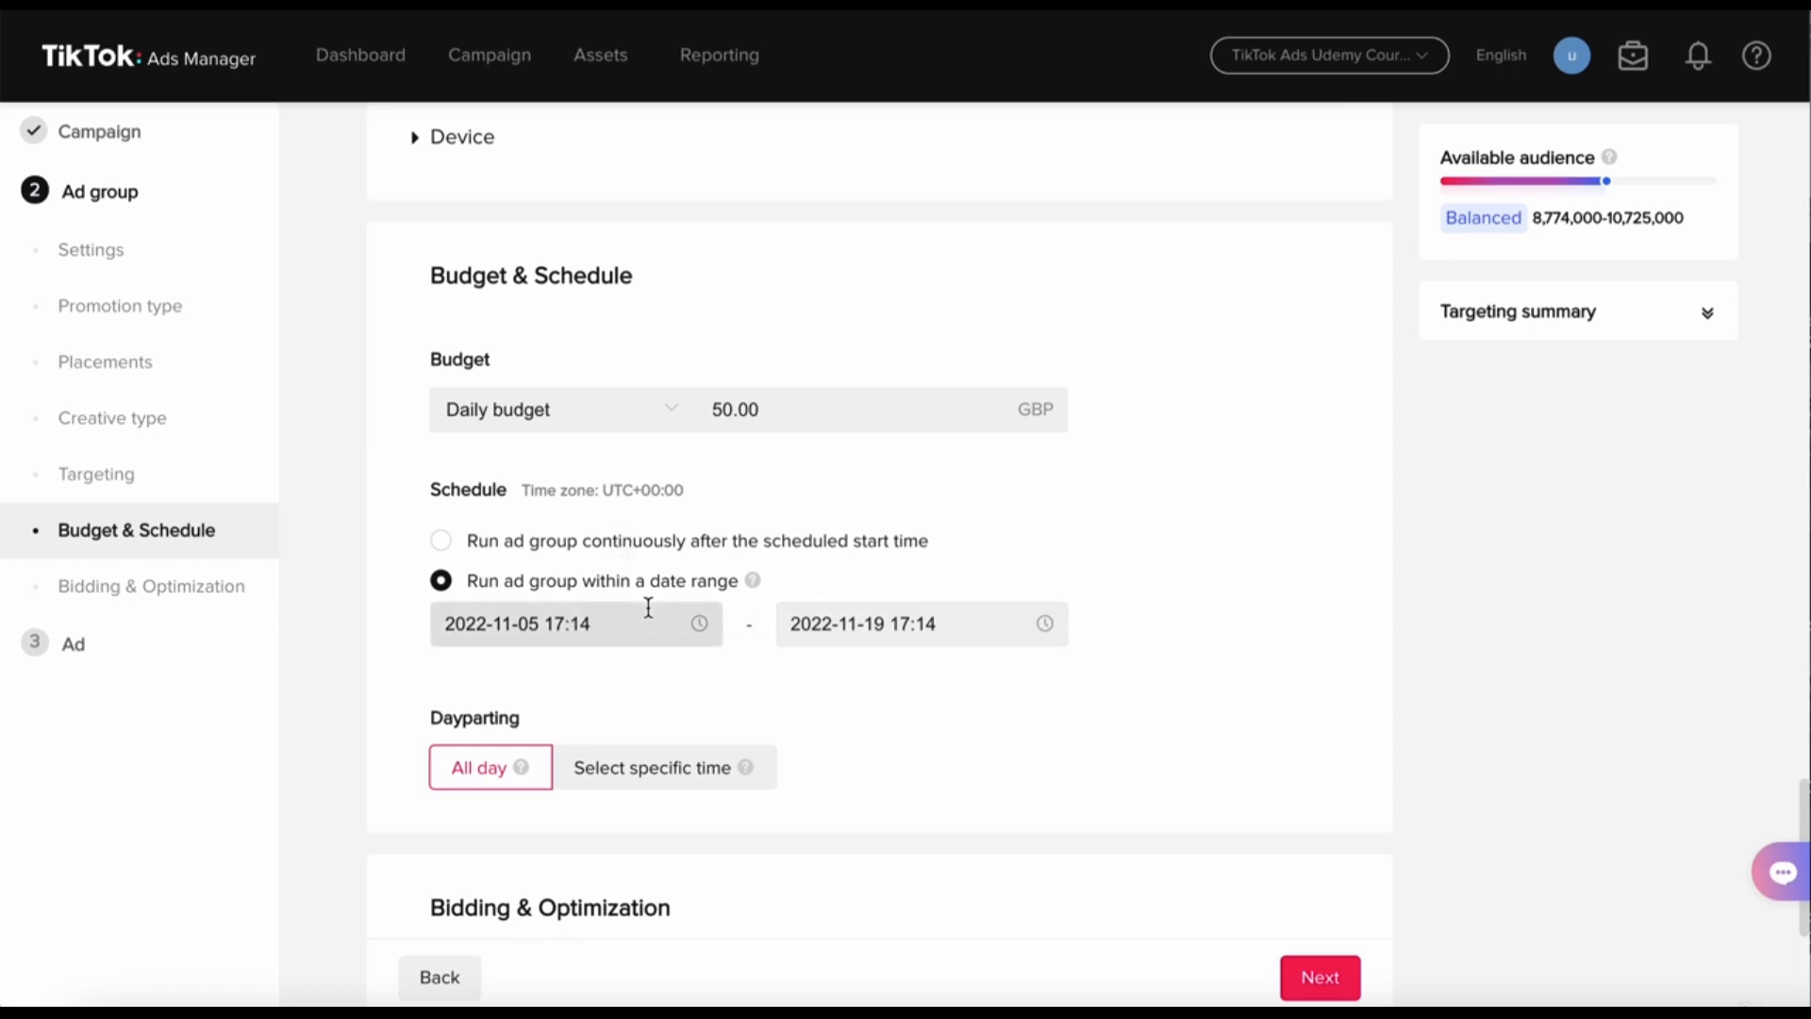
{"action": "left_click", "coordinate": [621, 546]}
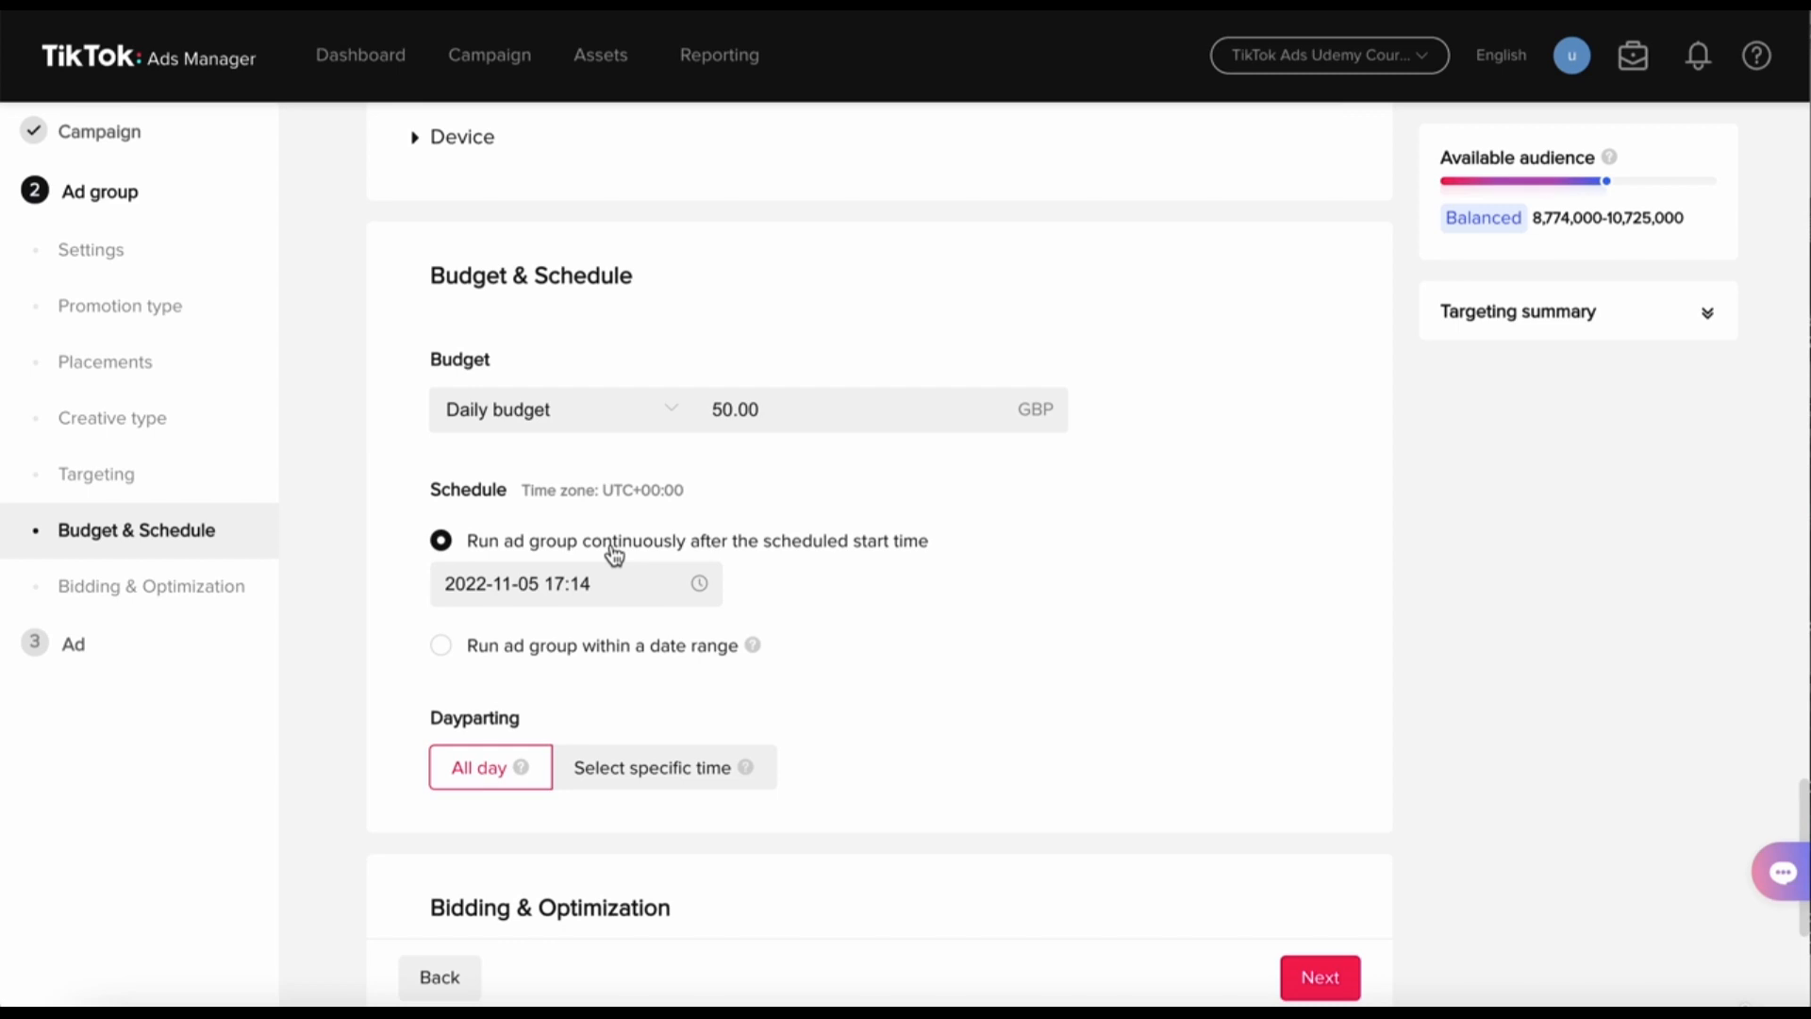
{"action": "left_click", "coordinate": [599, 583]}
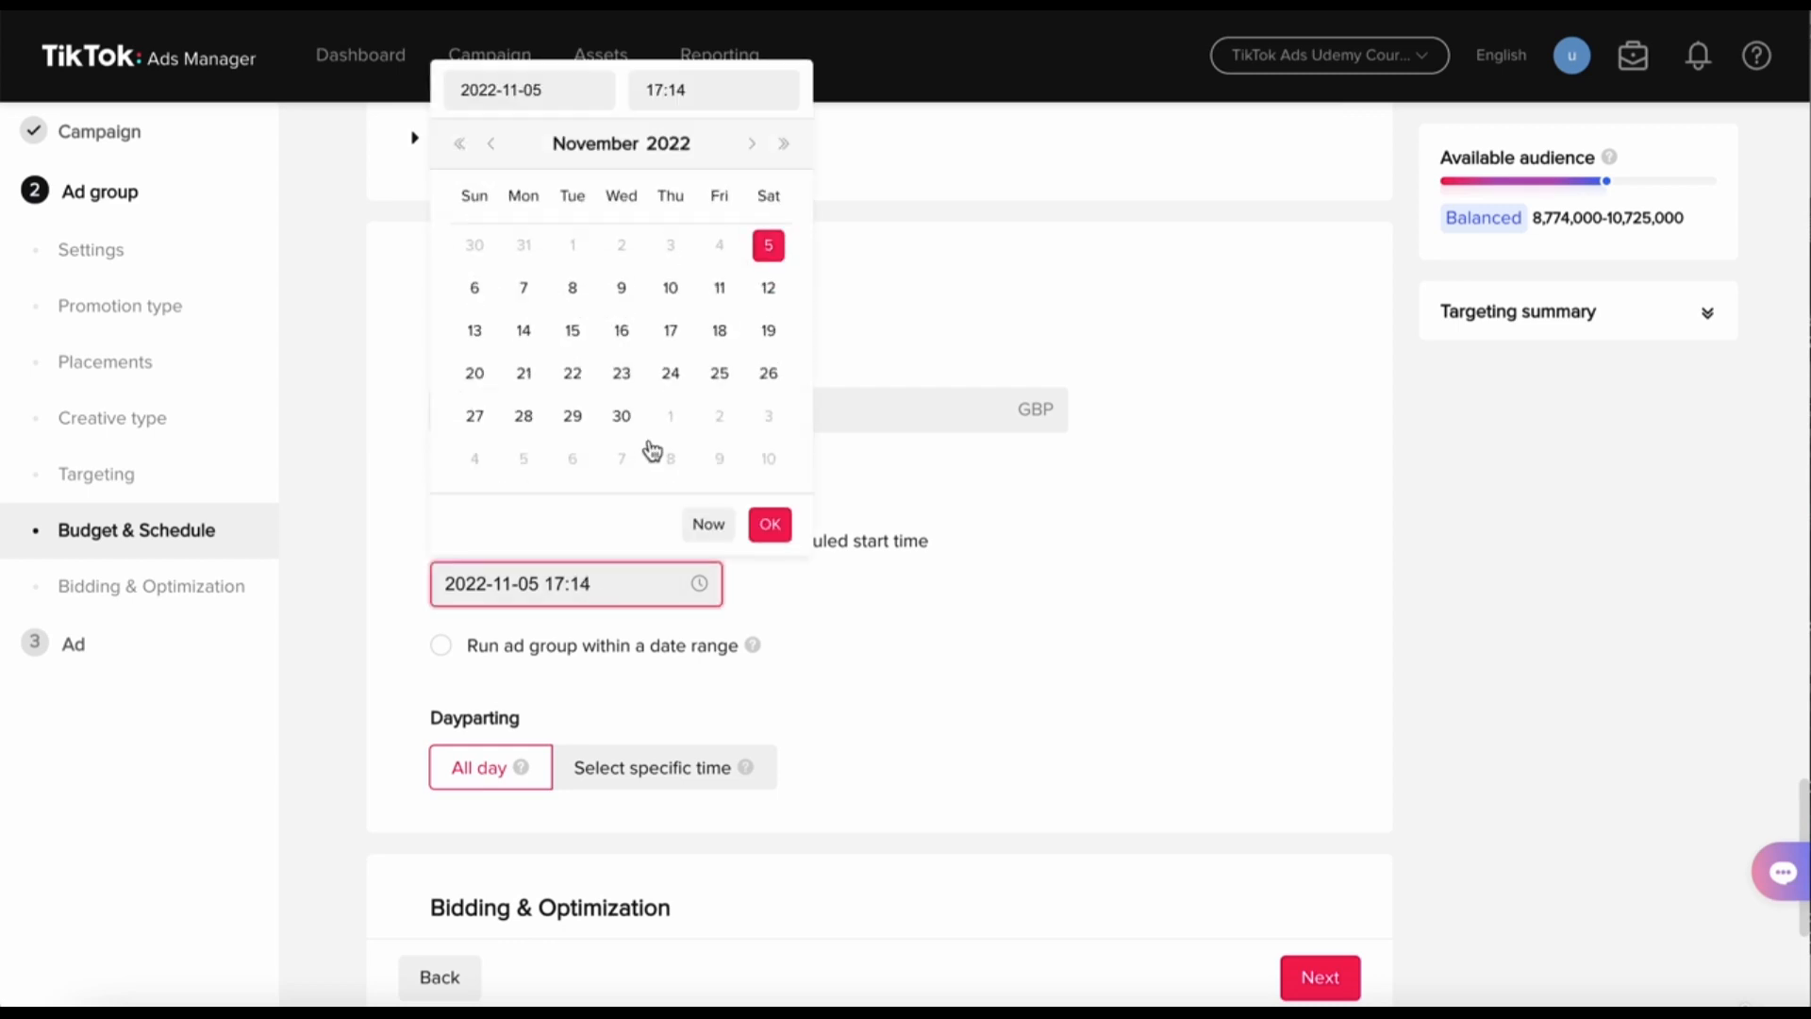
{"action": "left_click", "coordinate": [719, 288]}
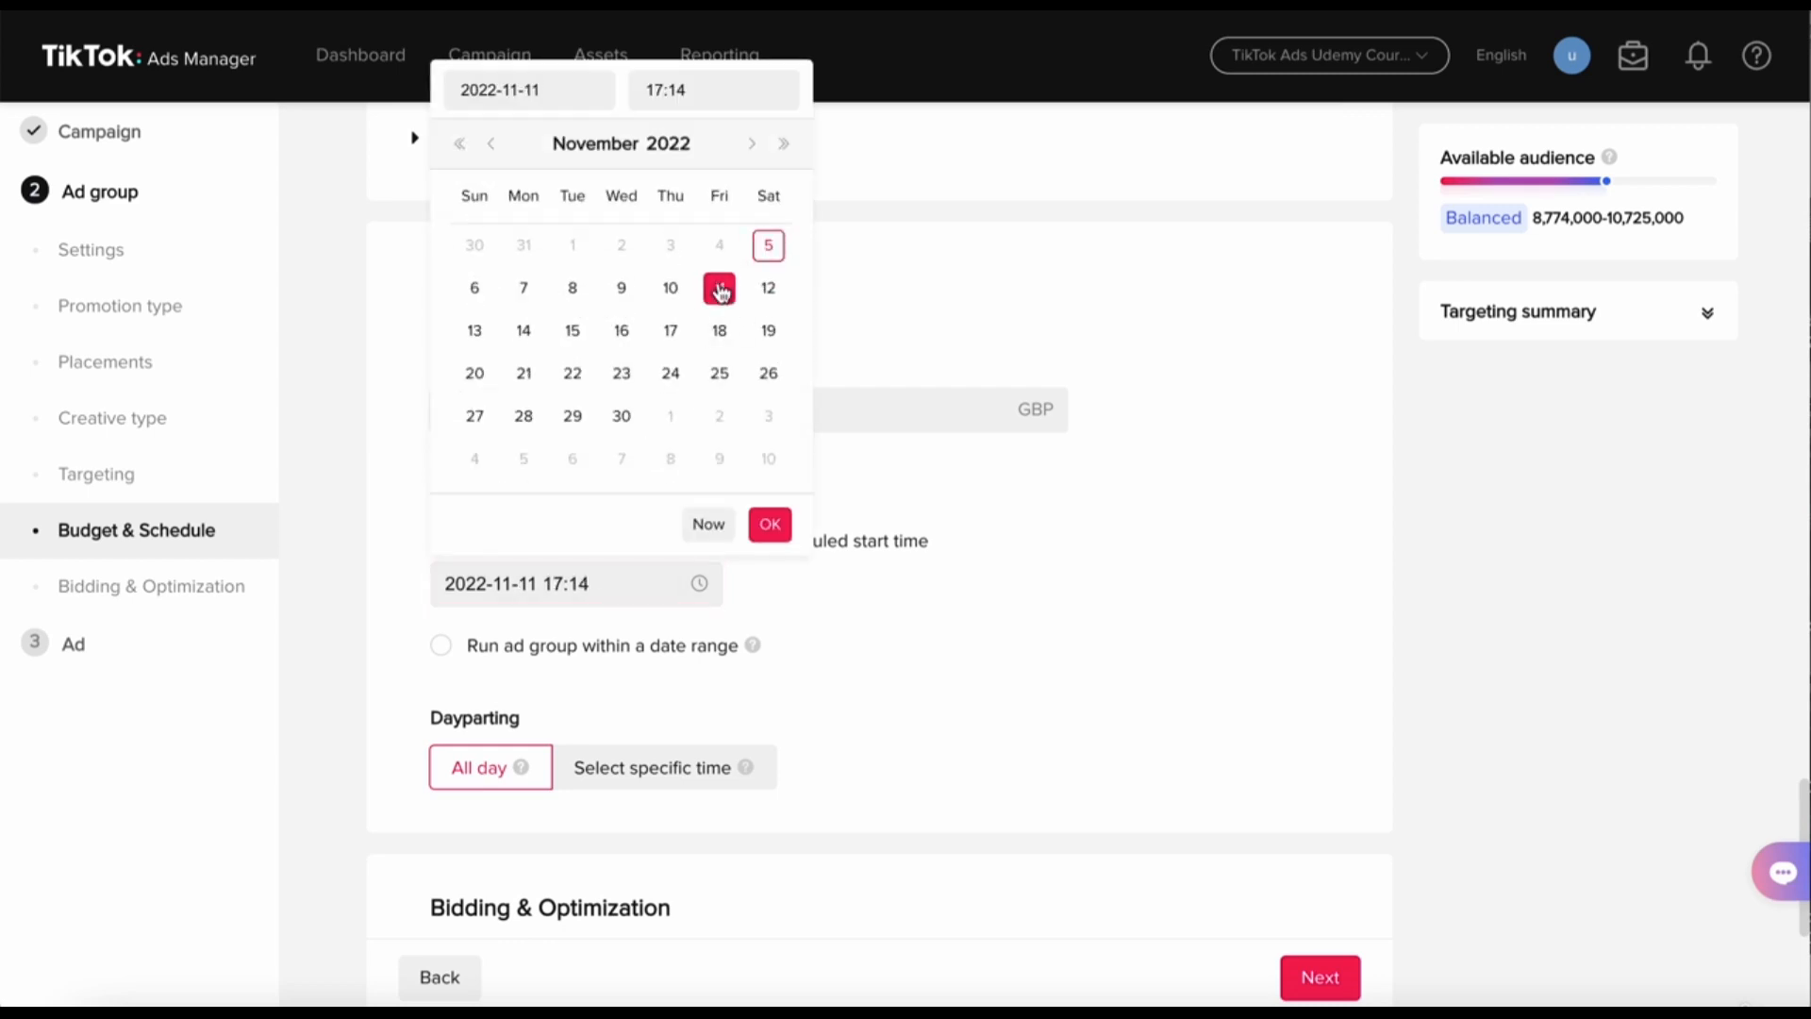
{"action": "left_click", "coordinate": [781, 527]}
- Set the dayparting to specific times, covering 06:00 to 21:30 from Monday to Saturday
{"action": "scroll", "coordinate": [796, 602], "scroll_direction": "down", "scroll_amount": 2}
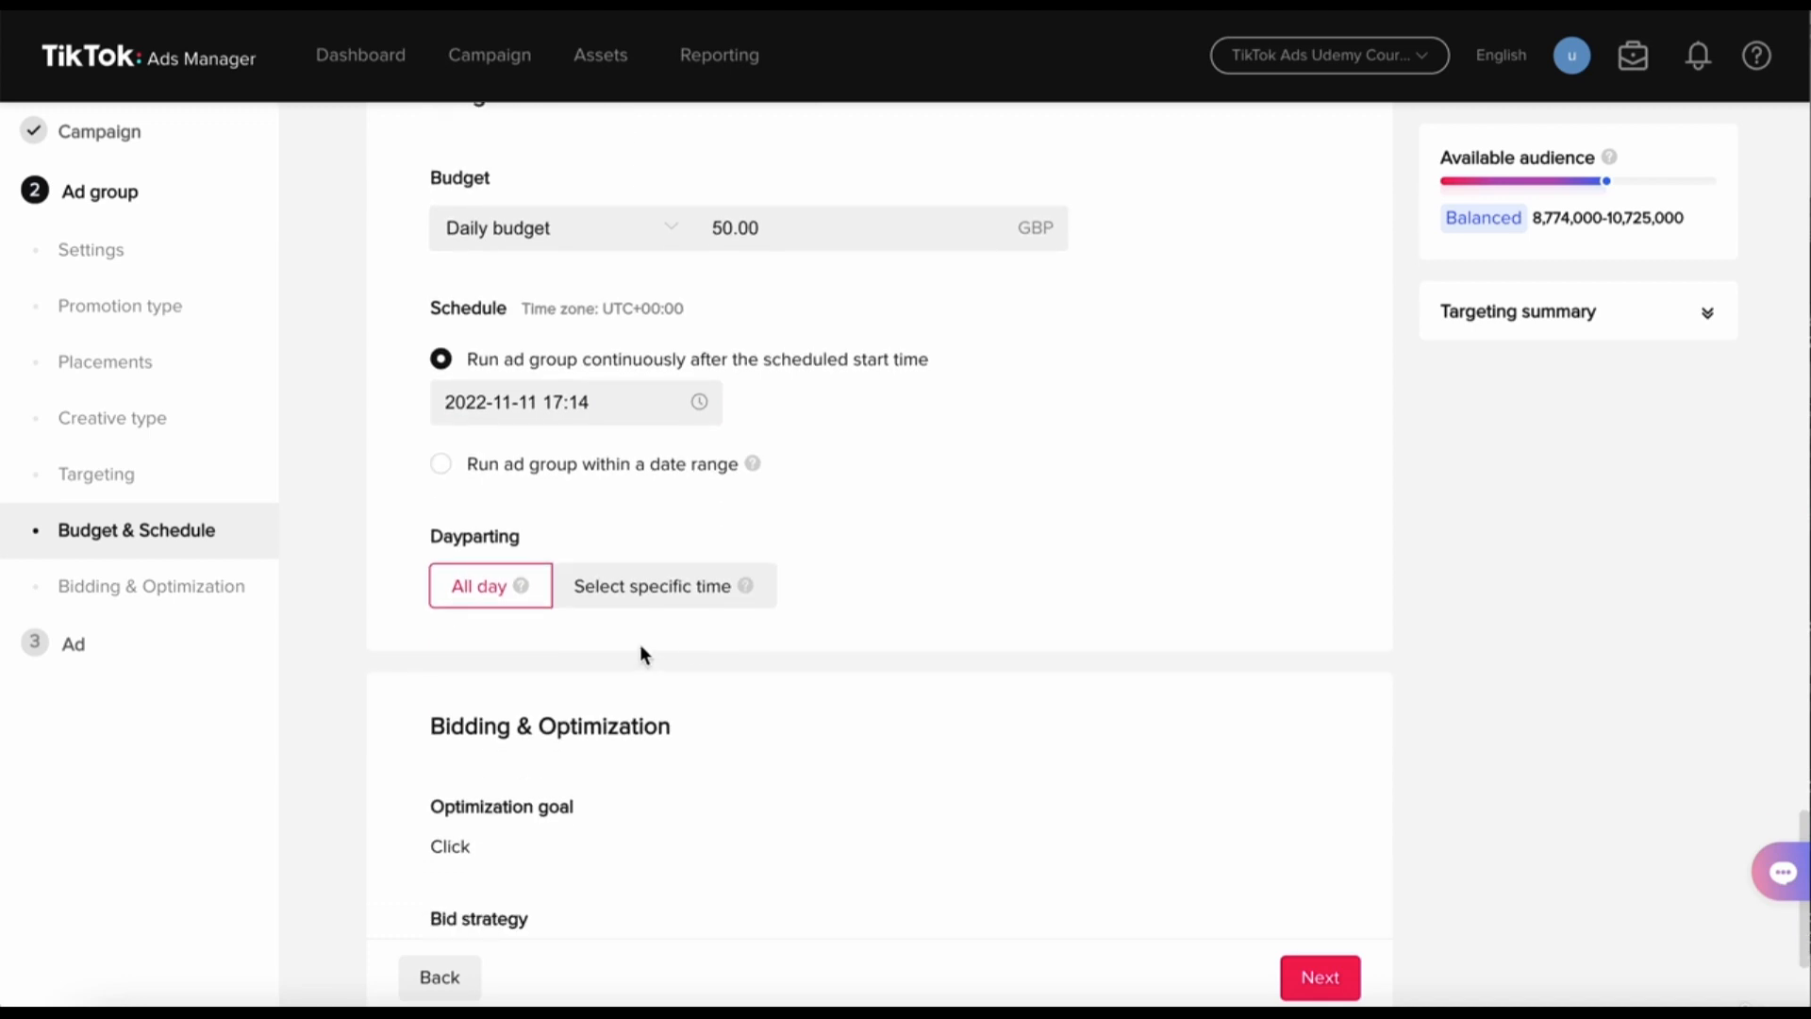
{"action": "left_click", "coordinate": [650, 588]}
{"action": "scroll", "coordinate": [651, 597], "scroll_direction": "down", "scroll_amount": 1}
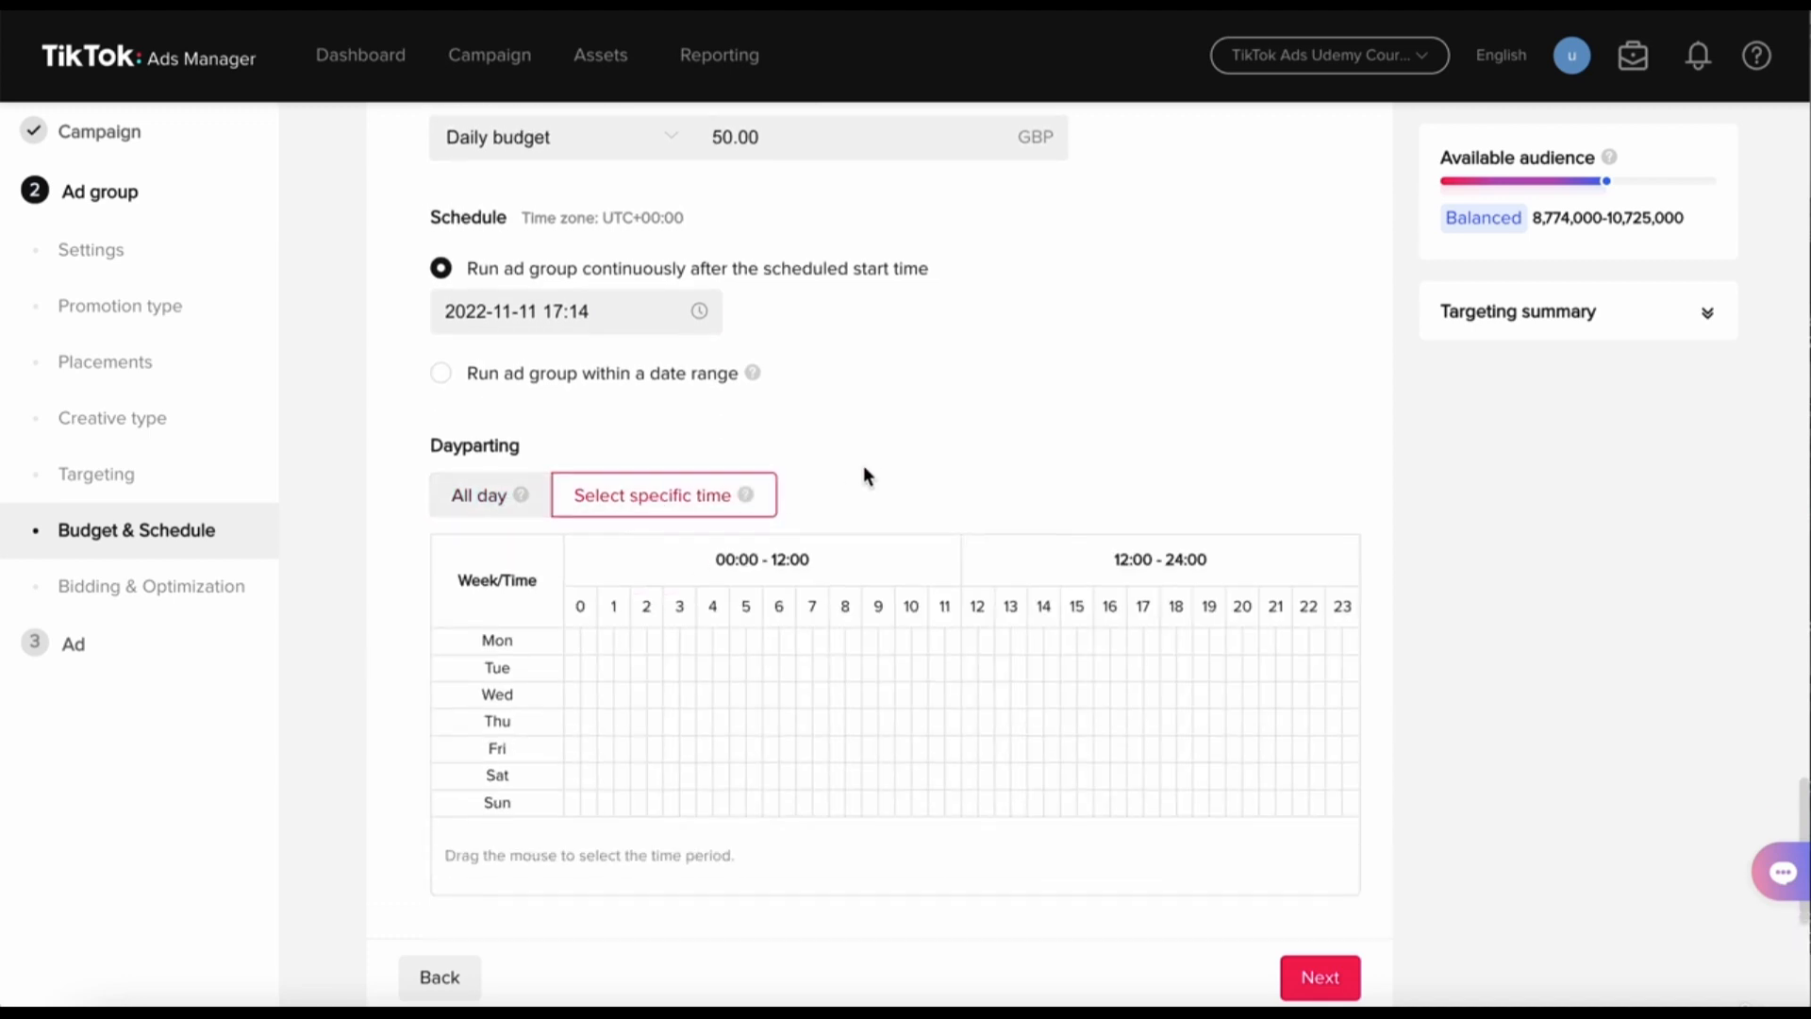
{"action": "scroll", "coordinate": [877, 469], "scroll_direction": "down", "scroll_amount": 1}
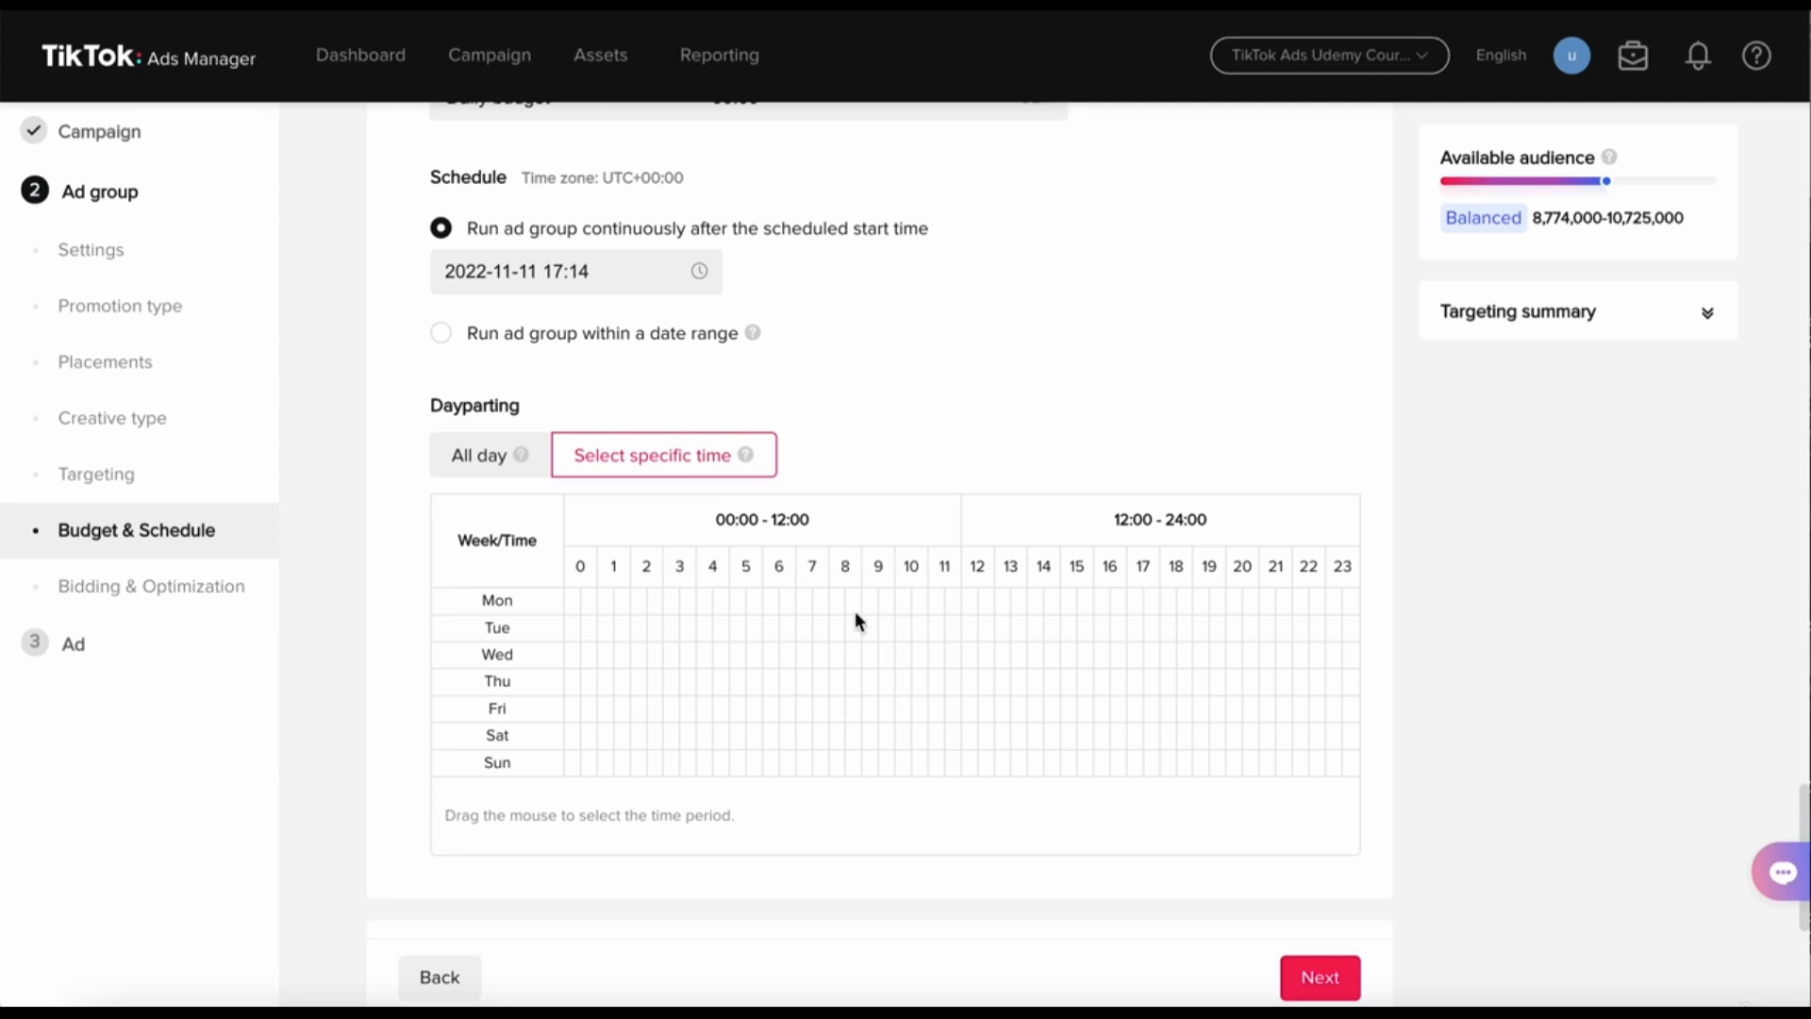
{"action": "left_click_drag", "start_coordinate": [843, 603], "coordinate": [1267, 741]}
- Review the optimization goal under Bidding & Optimization and try Bid cap as the bid strategy
{"action": "scroll", "coordinate": [1060, 456], "scroll_direction": "down", "scroll_amount": 7}
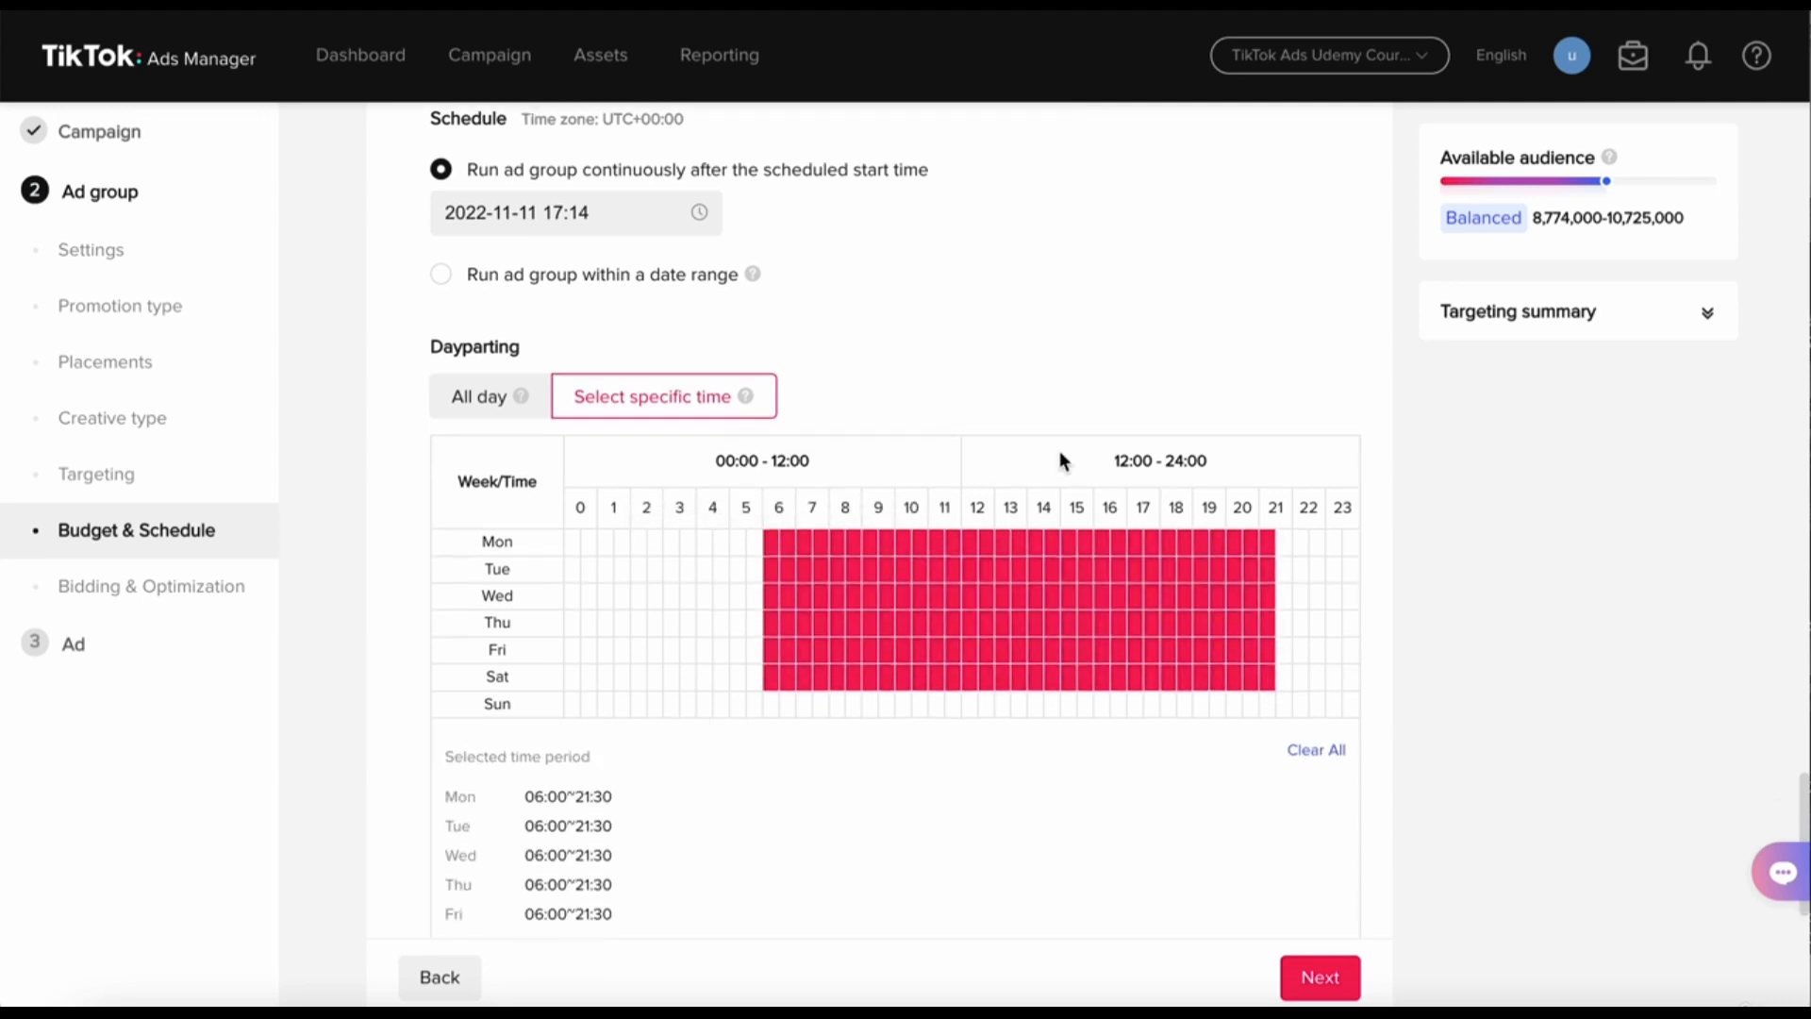
{"action": "scroll", "coordinate": [601, 571], "scroll_direction": "down", "scroll_amount": 1}
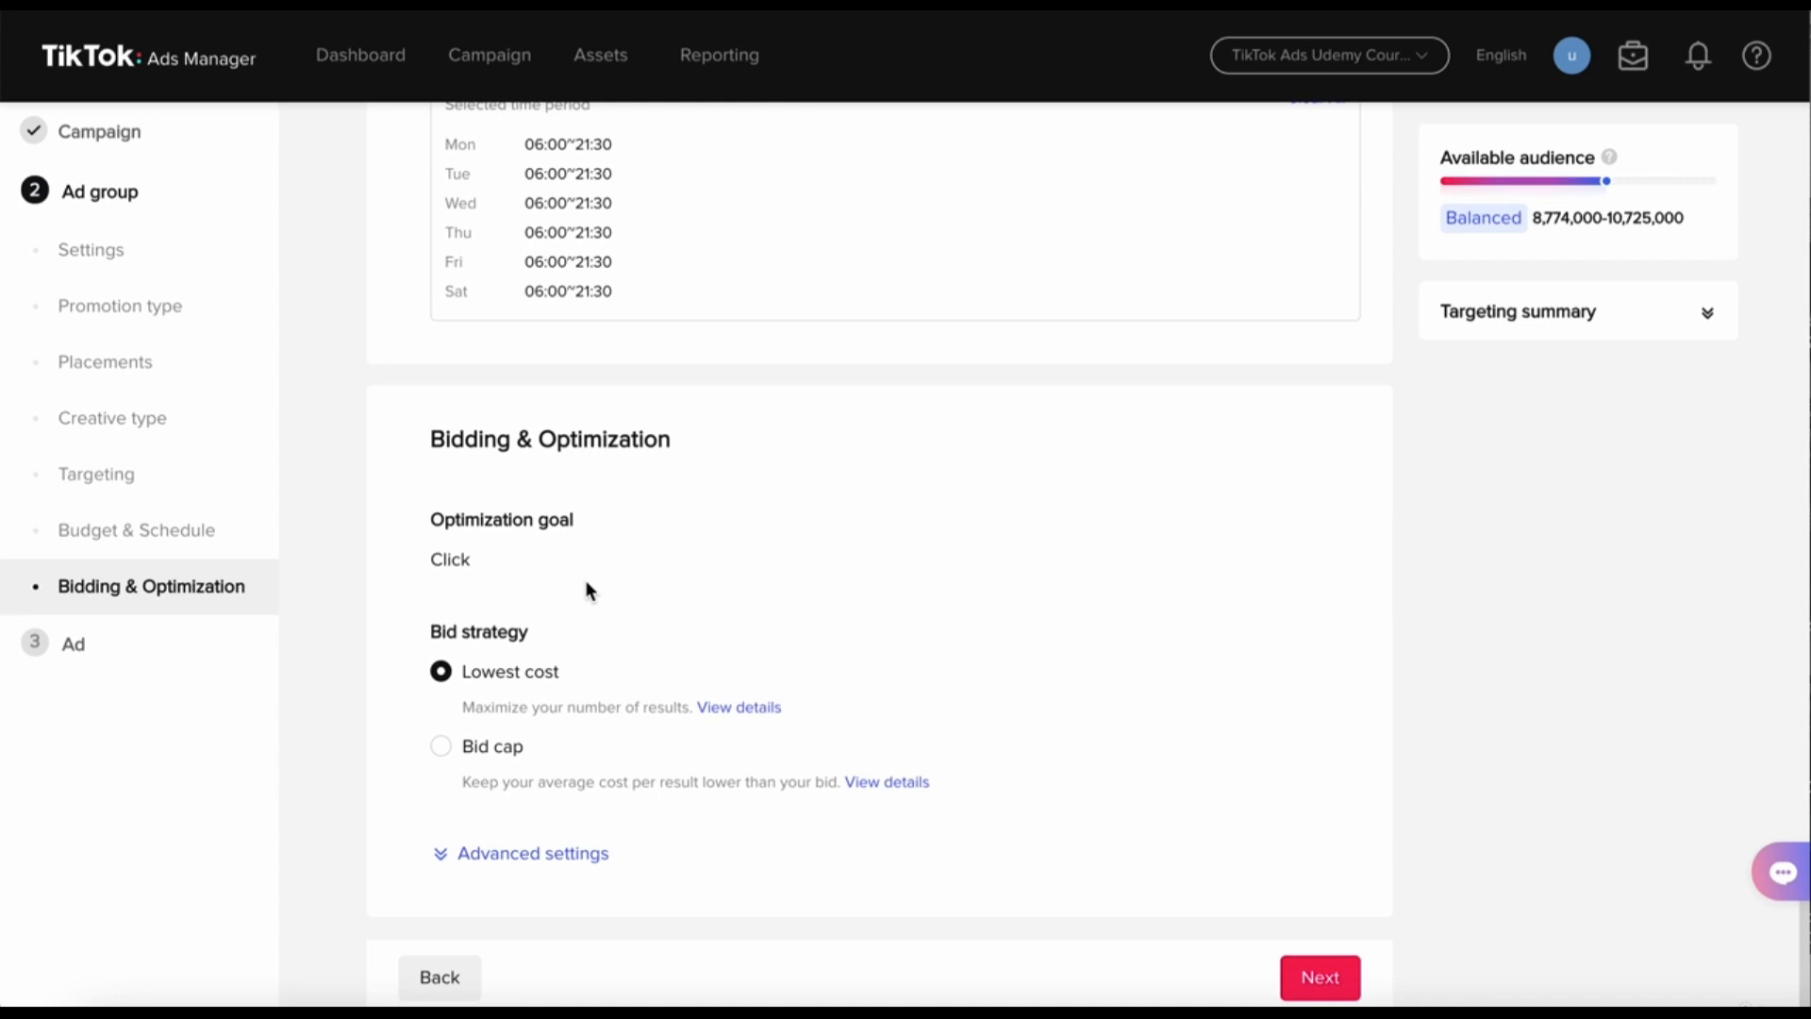
{"action": "double_click", "coordinate": [455, 557]}
{"action": "left_click", "coordinate": [471, 557]}
{"action": "left_click", "coordinate": [547, 566]}
{"action": "left_click", "coordinate": [485, 748]}
{"action": "scroll", "coordinate": [481, 754], "scroll_direction": "down", "scroll_amount": 2}
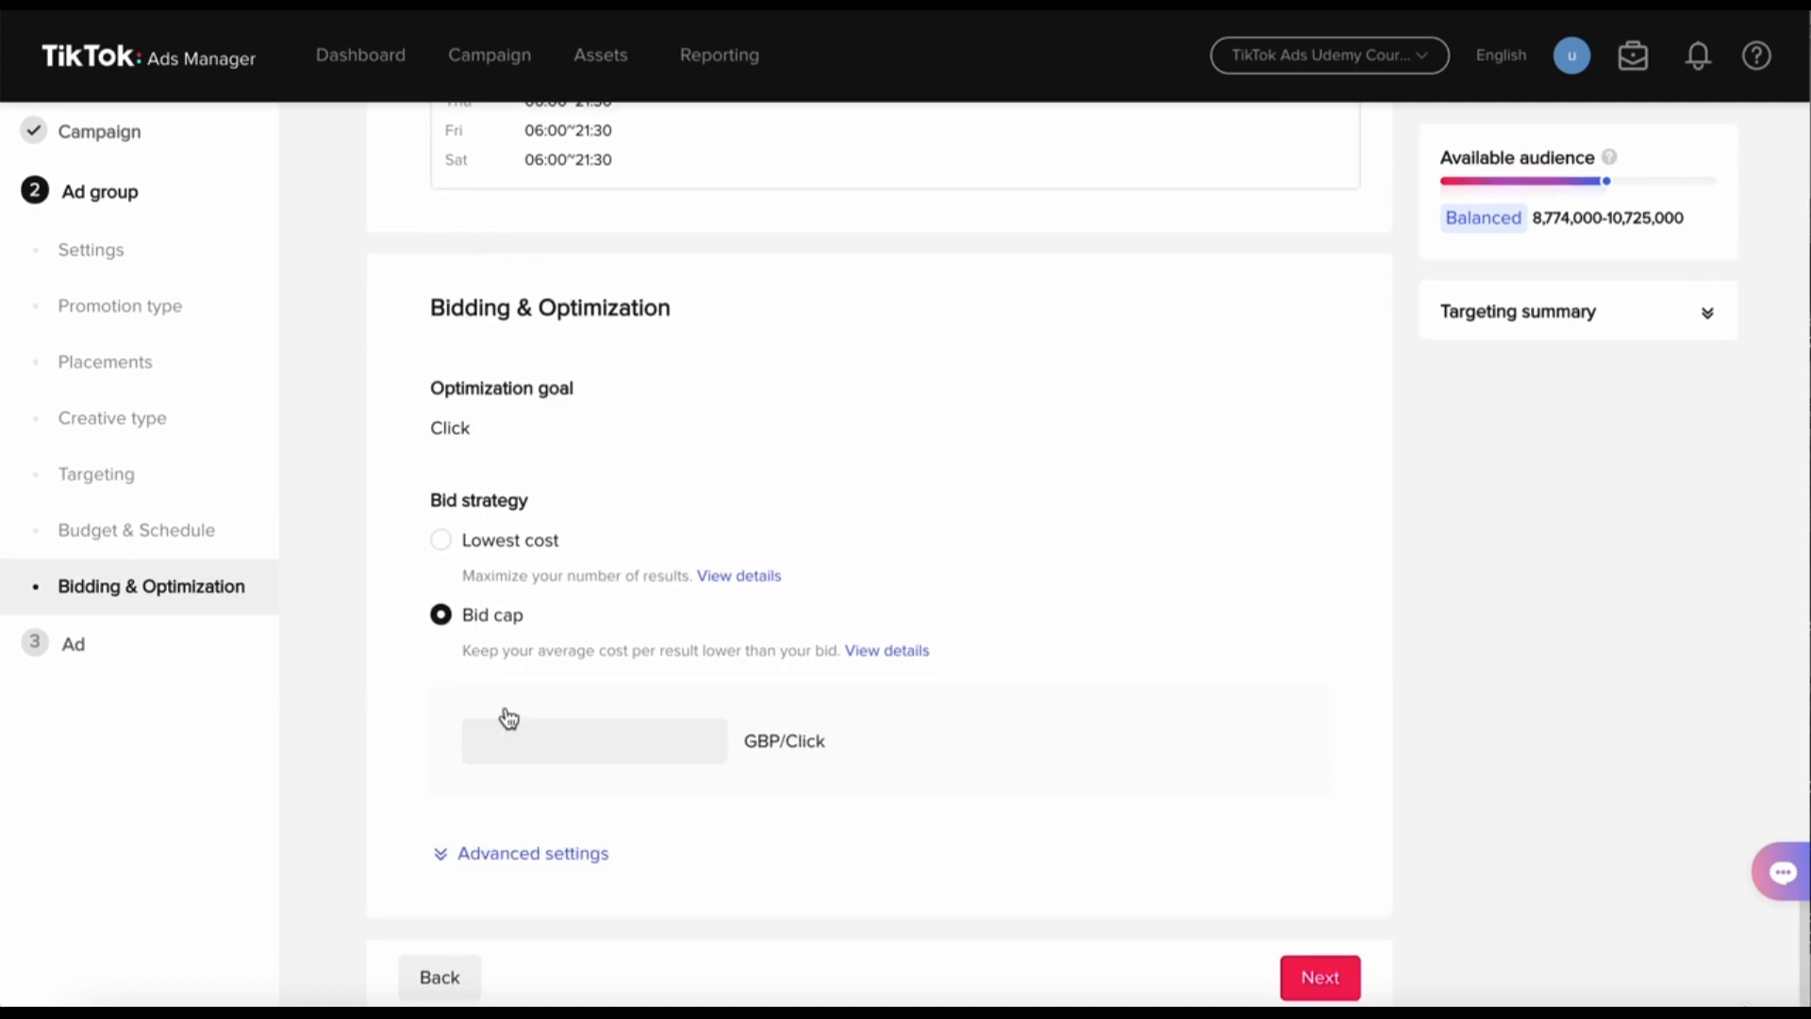
- Try a bid cap of 10 GBP per click, and return the bid strategy to Lowest cost
{"action": "left_click_drag", "start_coordinate": [834, 750], "coordinate": [753, 755]}
{"action": "left_click", "coordinate": [852, 764]}
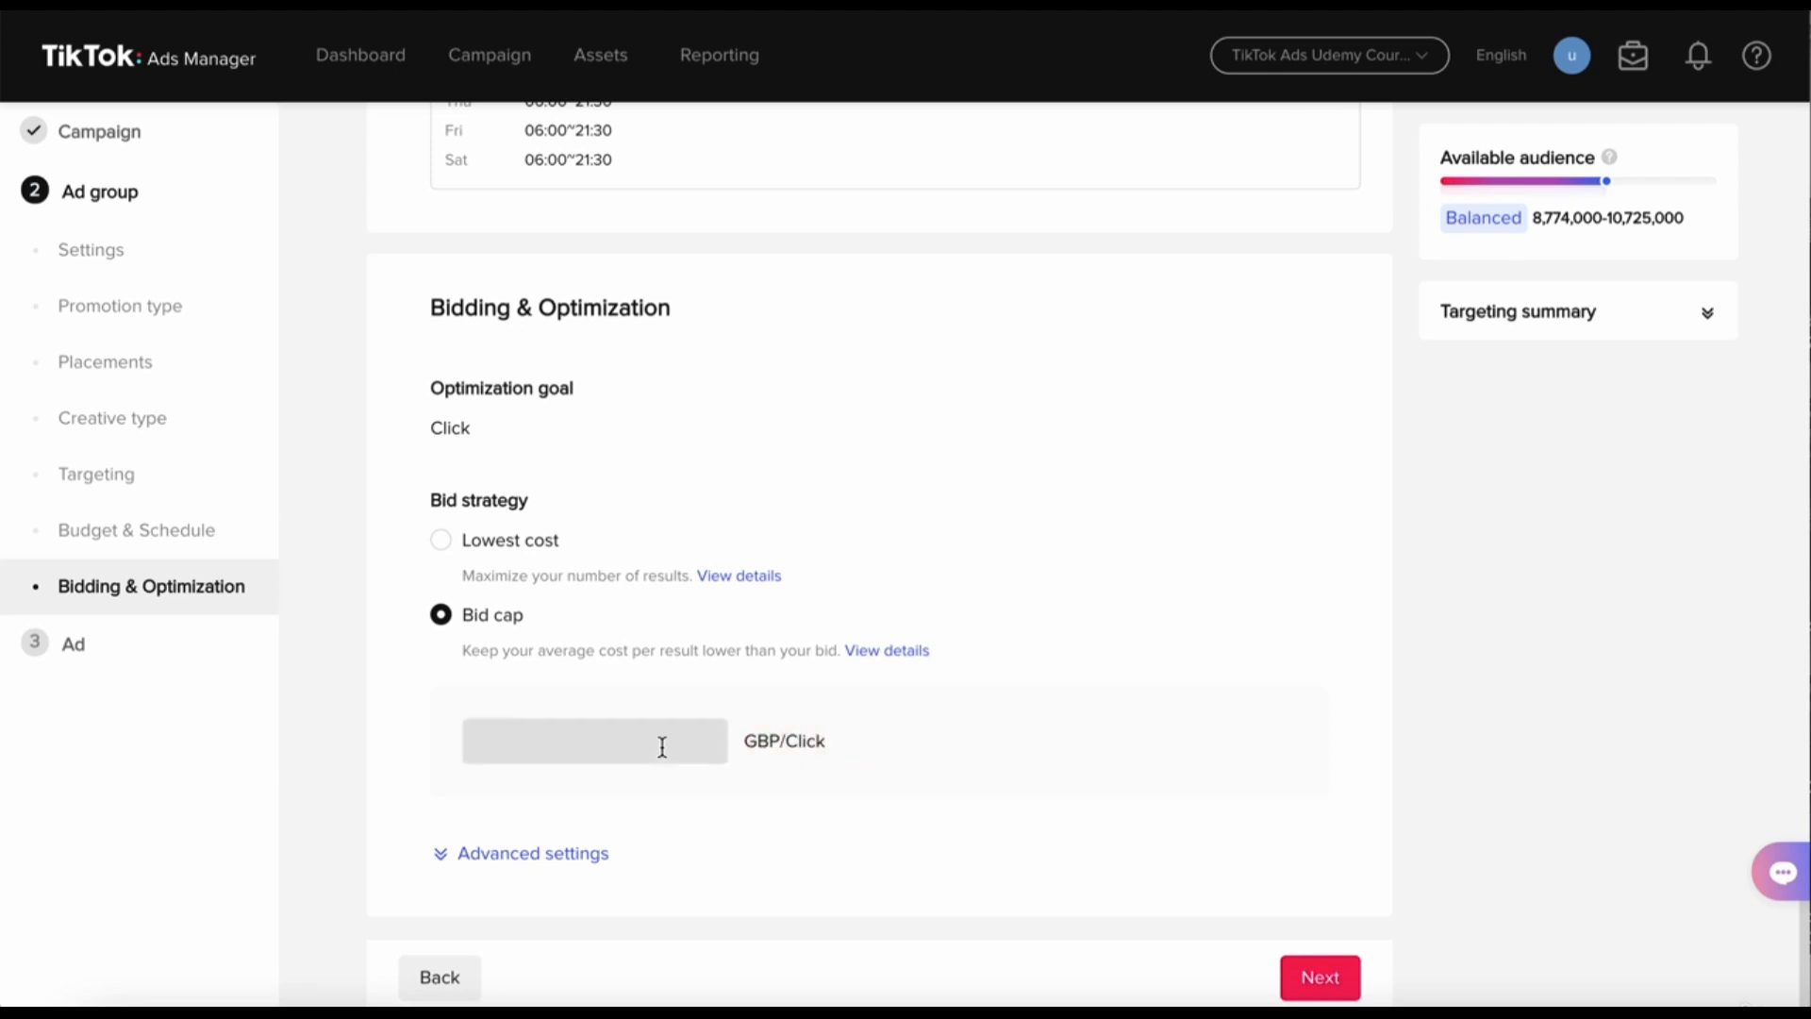
{"action": "left_click", "coordinate": [662, 746]}
{"action": "type", "text": "10"}
{"action": "left_click", "coordinate": [1059, 628]}
{"action": "left_click_drag", "start_coordinate": [546, 742], "coordinate": [406, 750]}
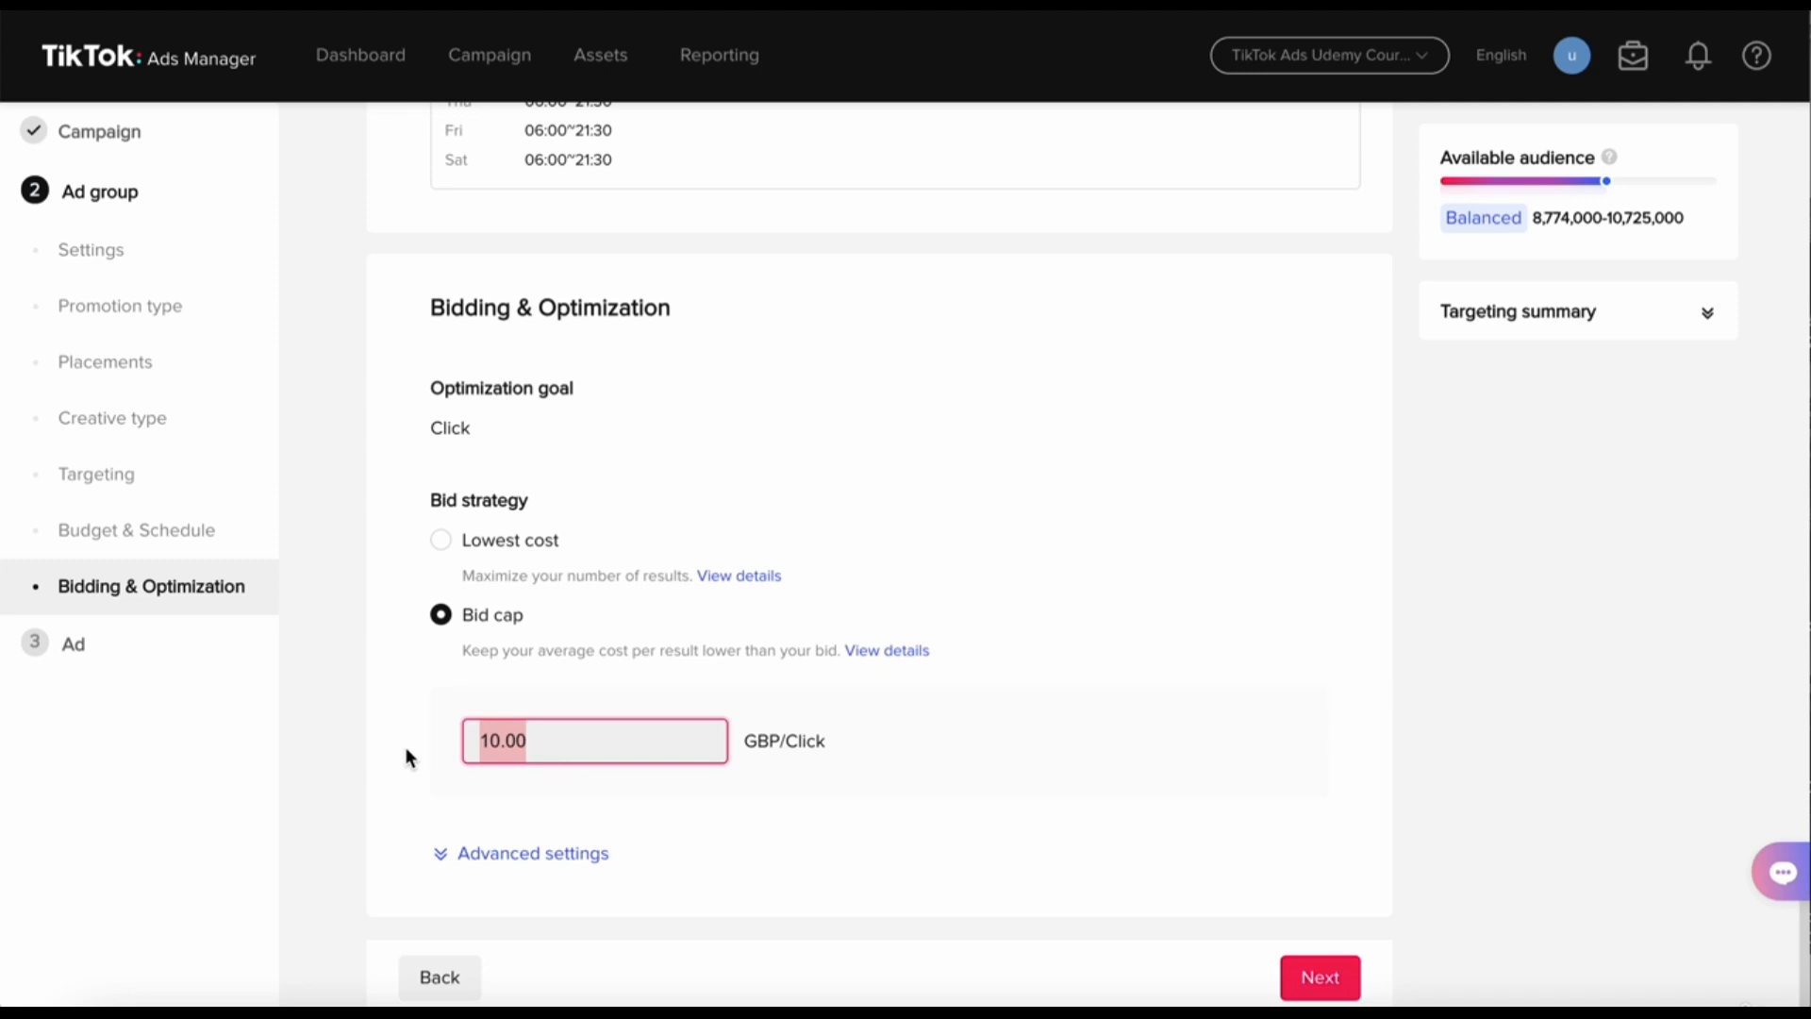
{"action": "left_click", "coordinate": [449, 549]}
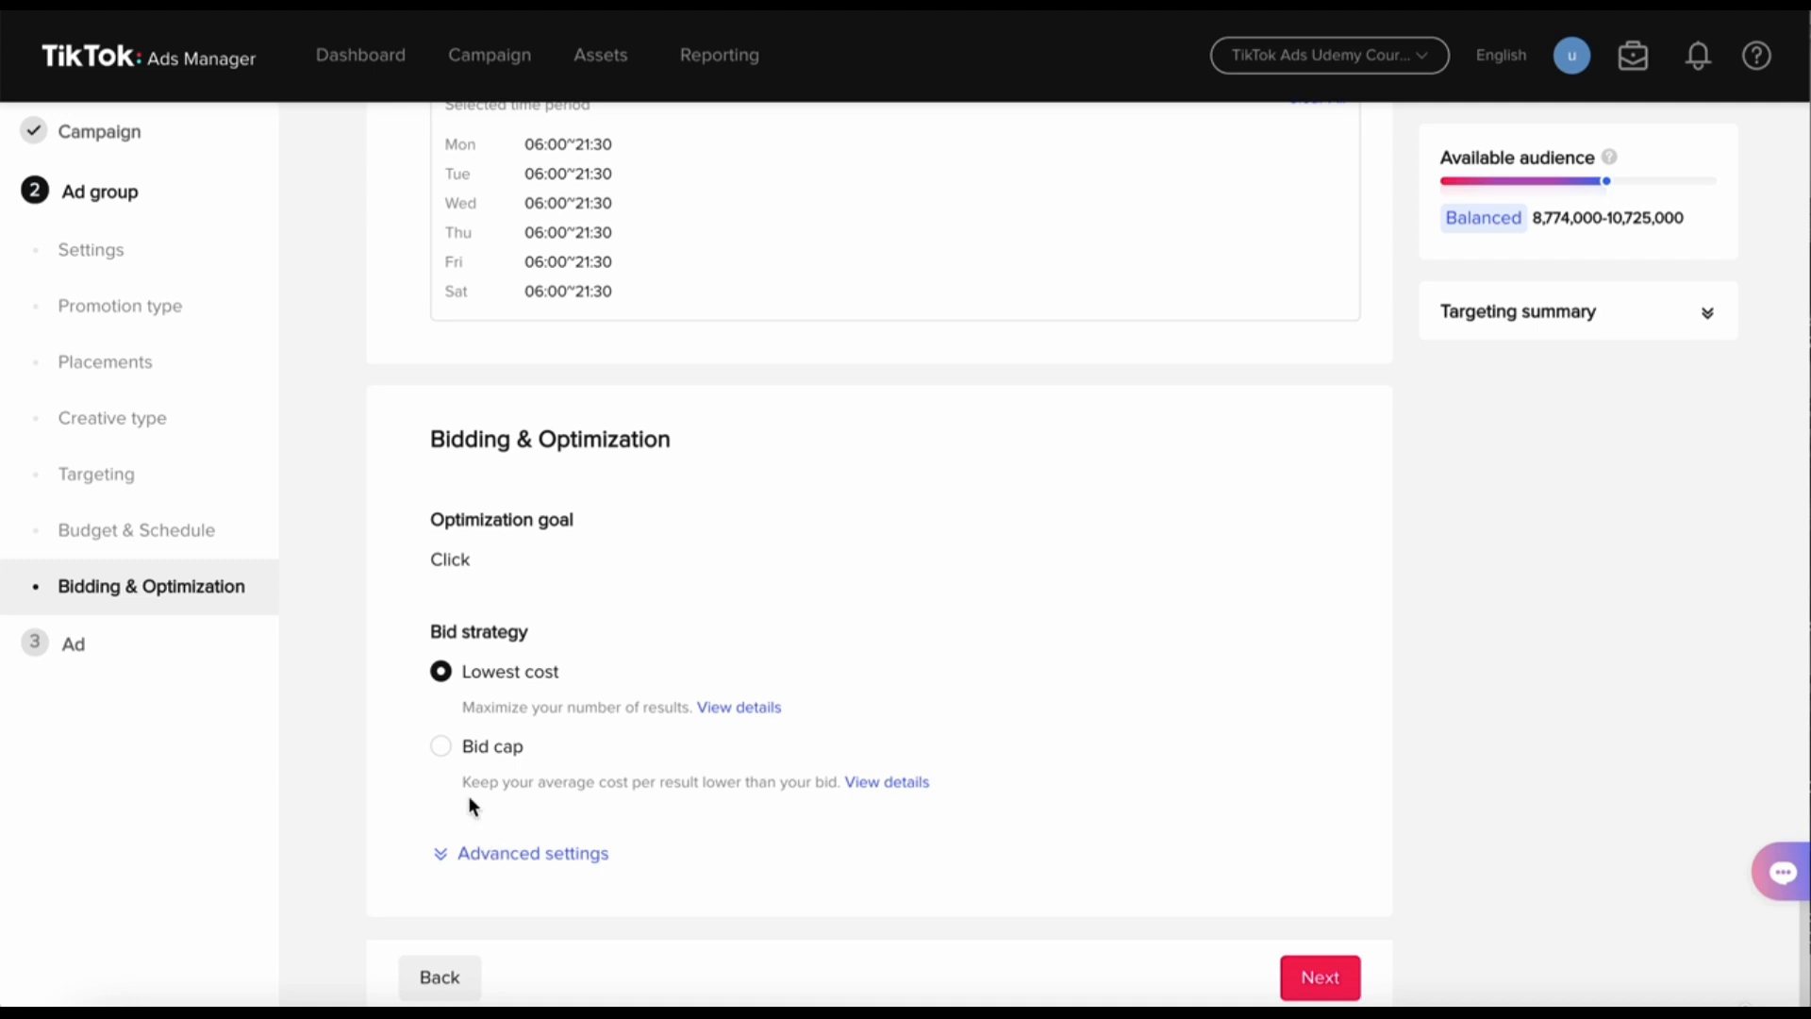
- Try Bid cap with Accelerated delivery in the advanced settings, and return to Standard delivery and the Lowest cost bid strategy
{"action": "left_click", "coordinate": [441, 746]}
{"action": "scroll", "coordinate": [473, 832], "scroll_direction": "down", "scroll_amount": 2}
{"action": "left_click", "coordinate": [510, 853]}
{"action": "scroll", "coordinate": [507, 856], "scroll_direction": "down", "scroll_amount": 4}
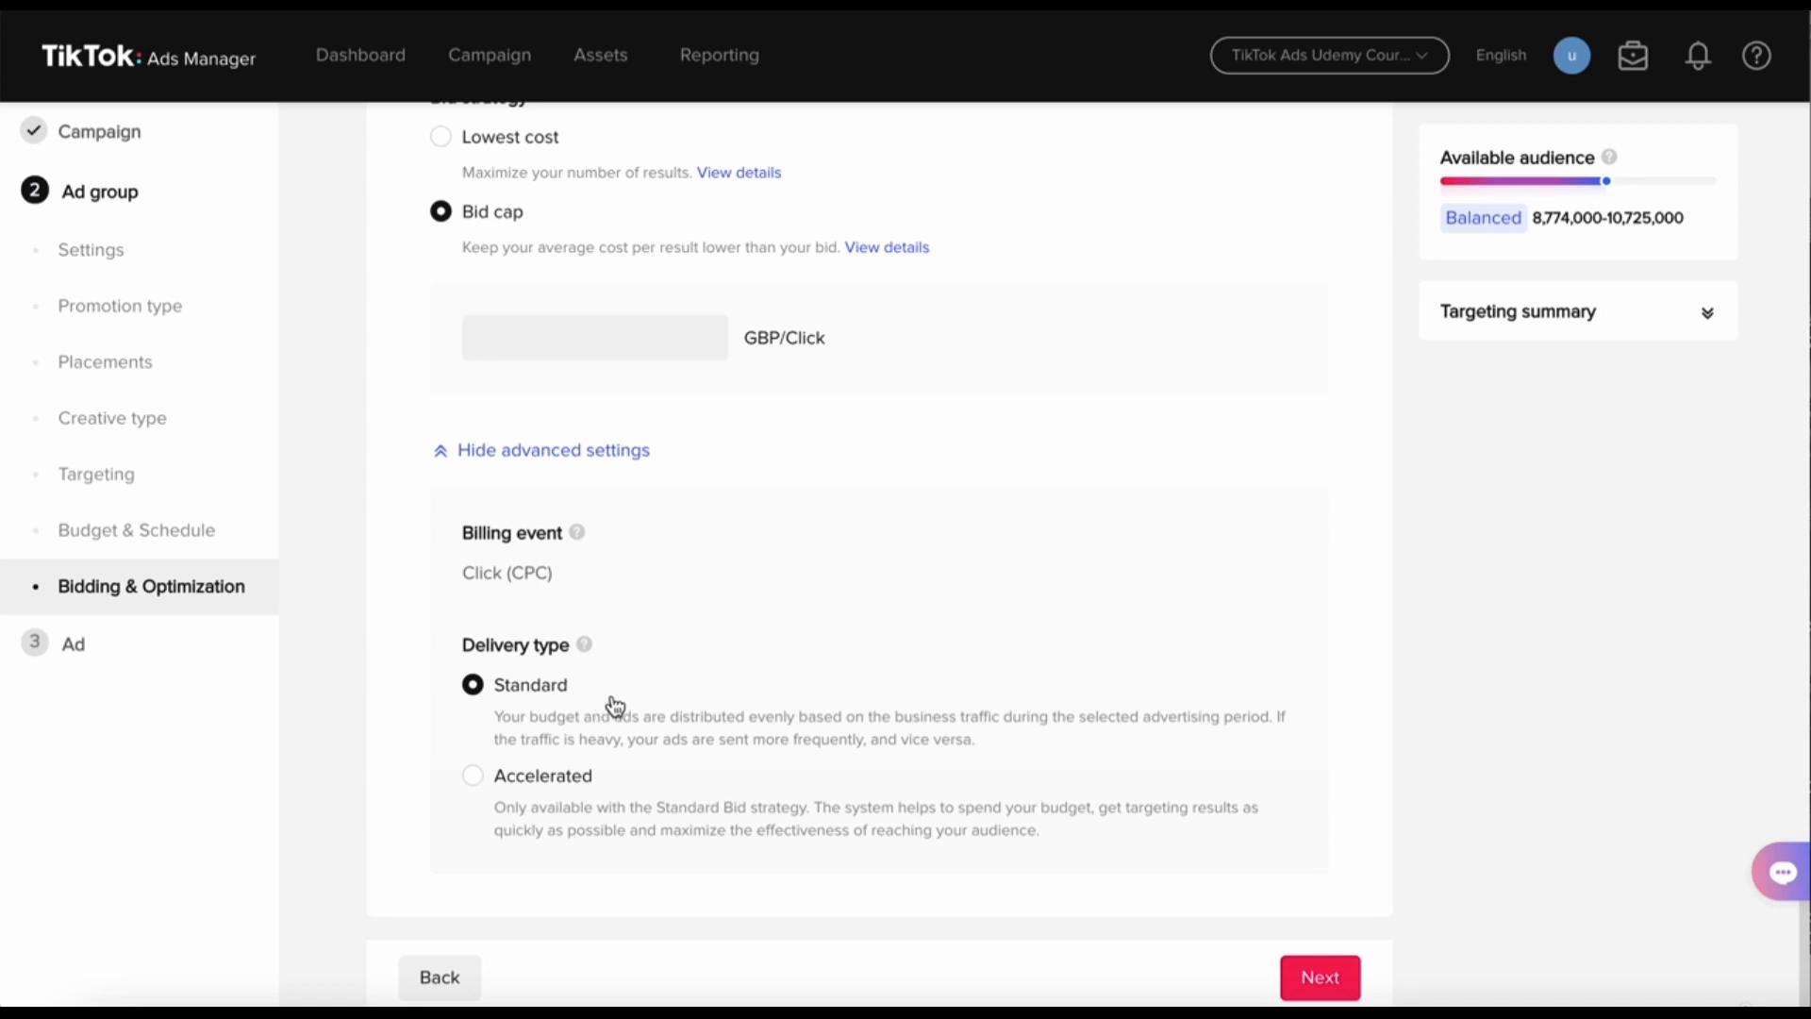
{"action": "left_click", "coordinate": [549, 790]}
{"action": "left_click", "coordinate": [474, 689]}
{"action": "scroll", "coordinate": [658, 688], "scroll_direction": "up", "scroll_amount": 1}
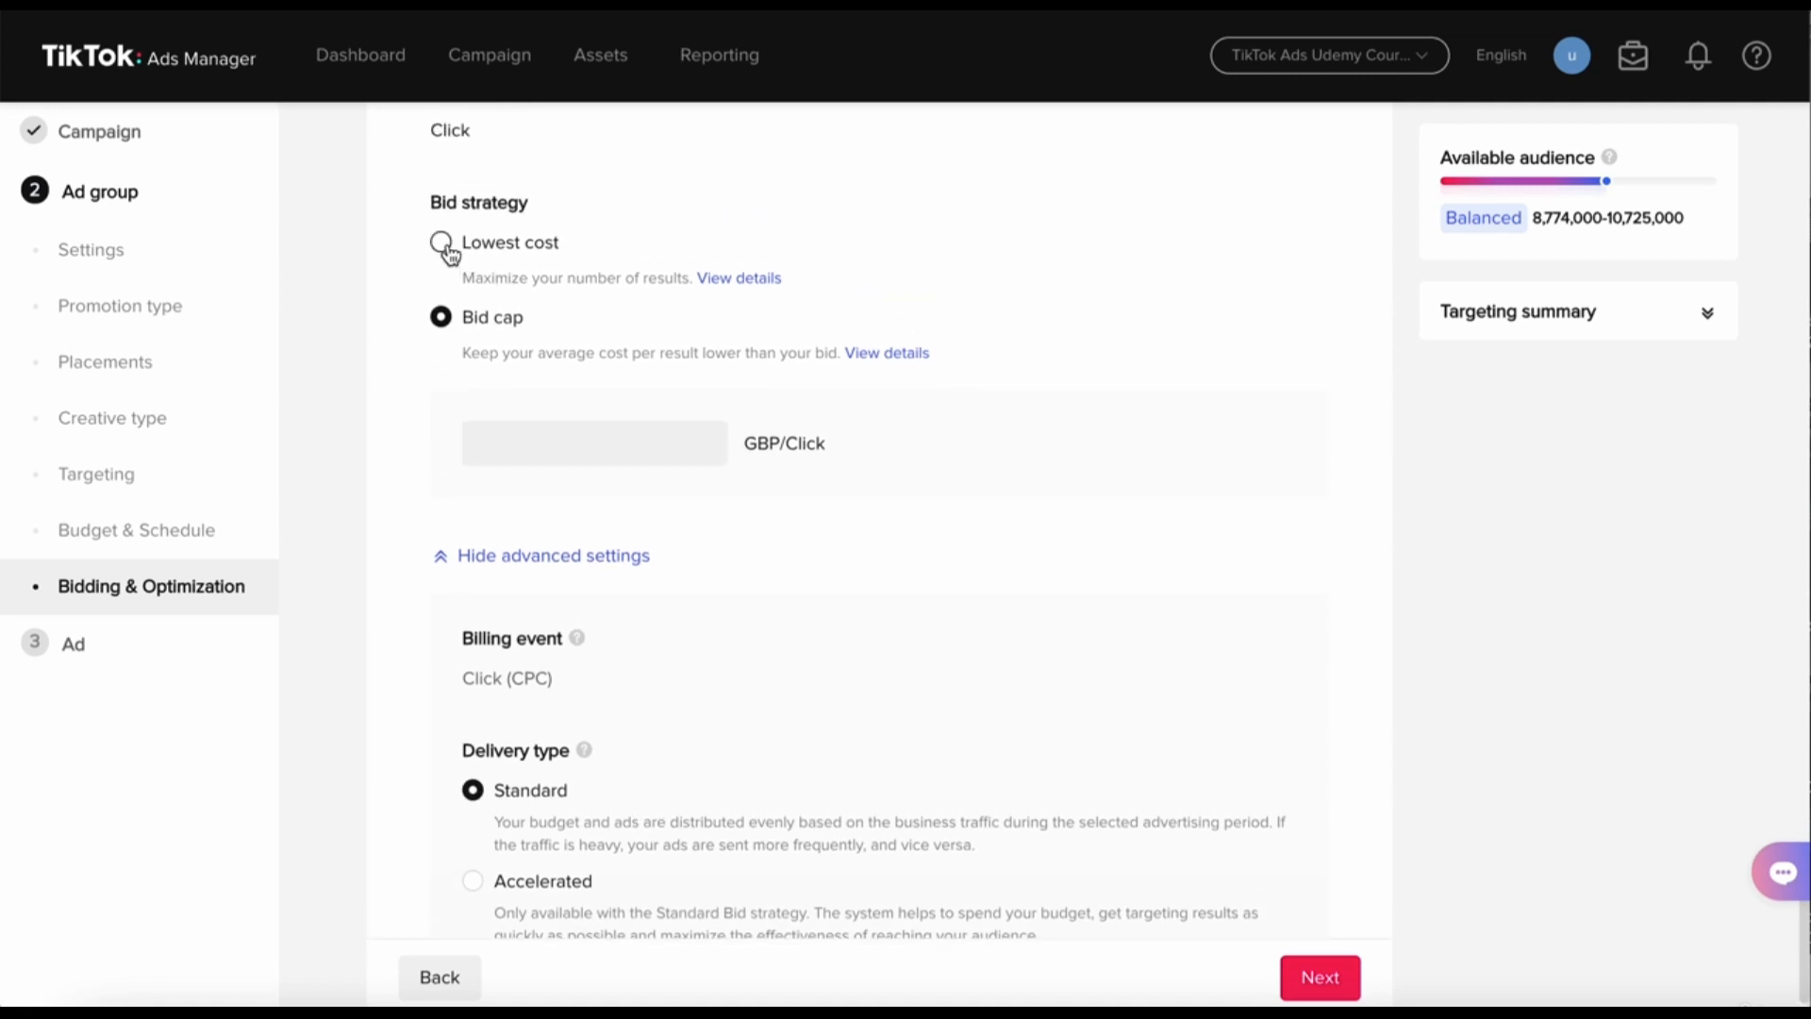
{"action": "left_click", "coordinate": [440, 237]}
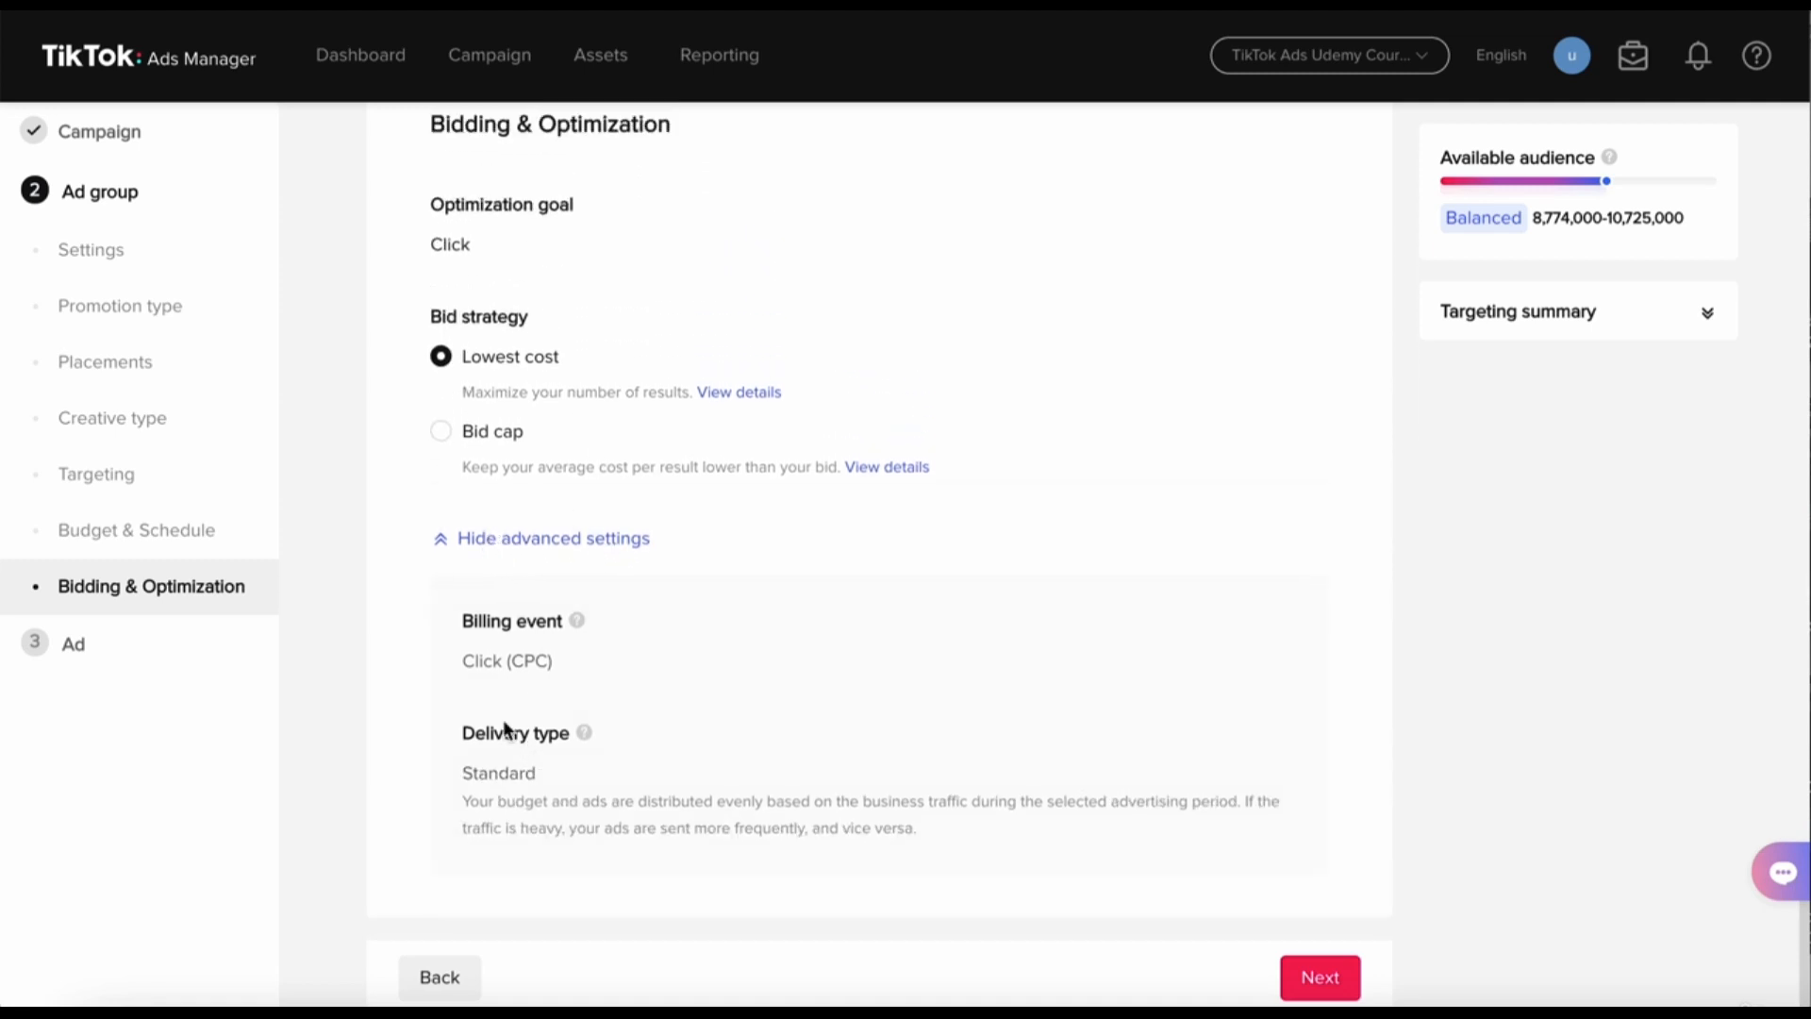
{"action": "left_click", "coordinate": [443, 538]}
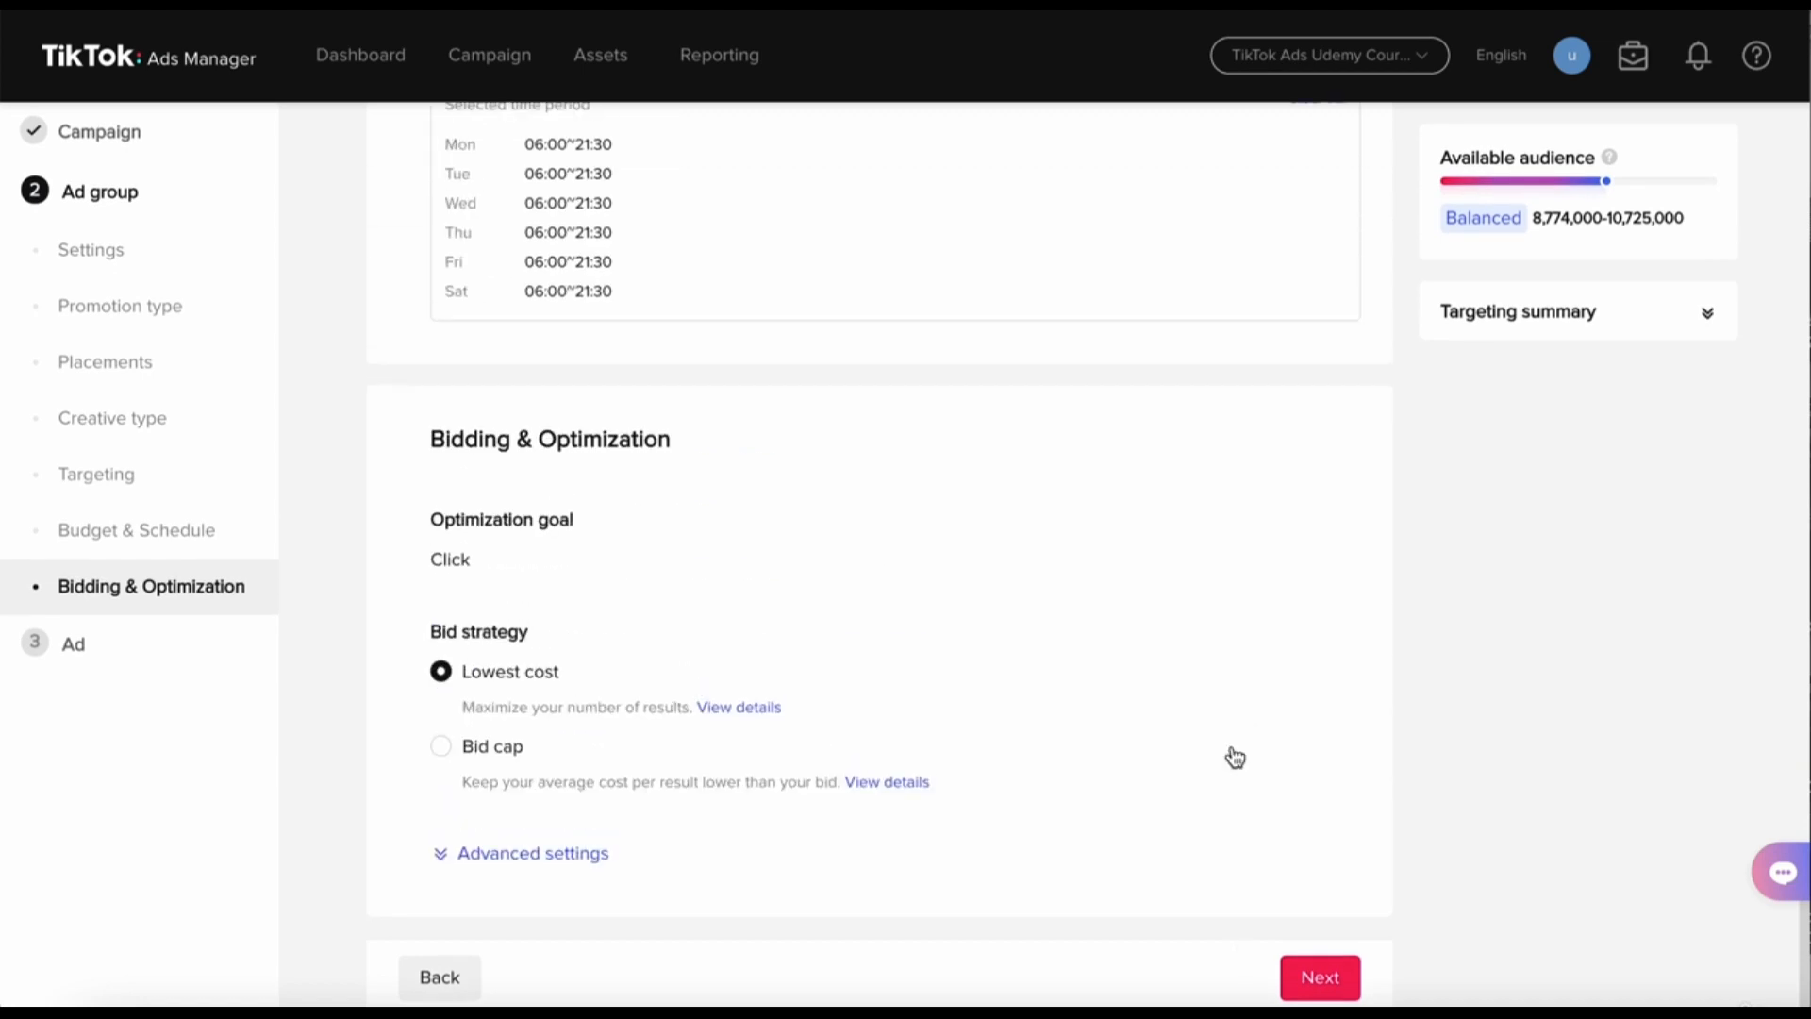